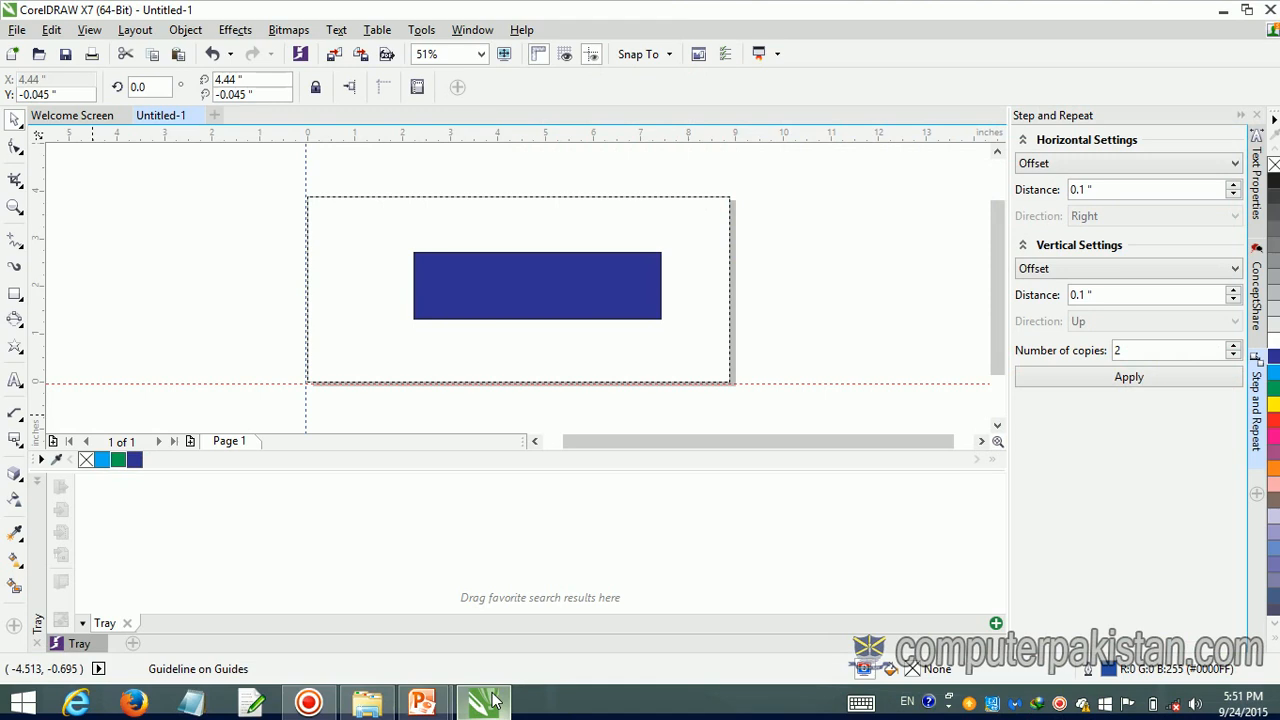
# Step: Insert one 3.88 x 8.88 inch Envelope #9 page after page 1, and add another page at the end
pyautogui.click(133, 30)
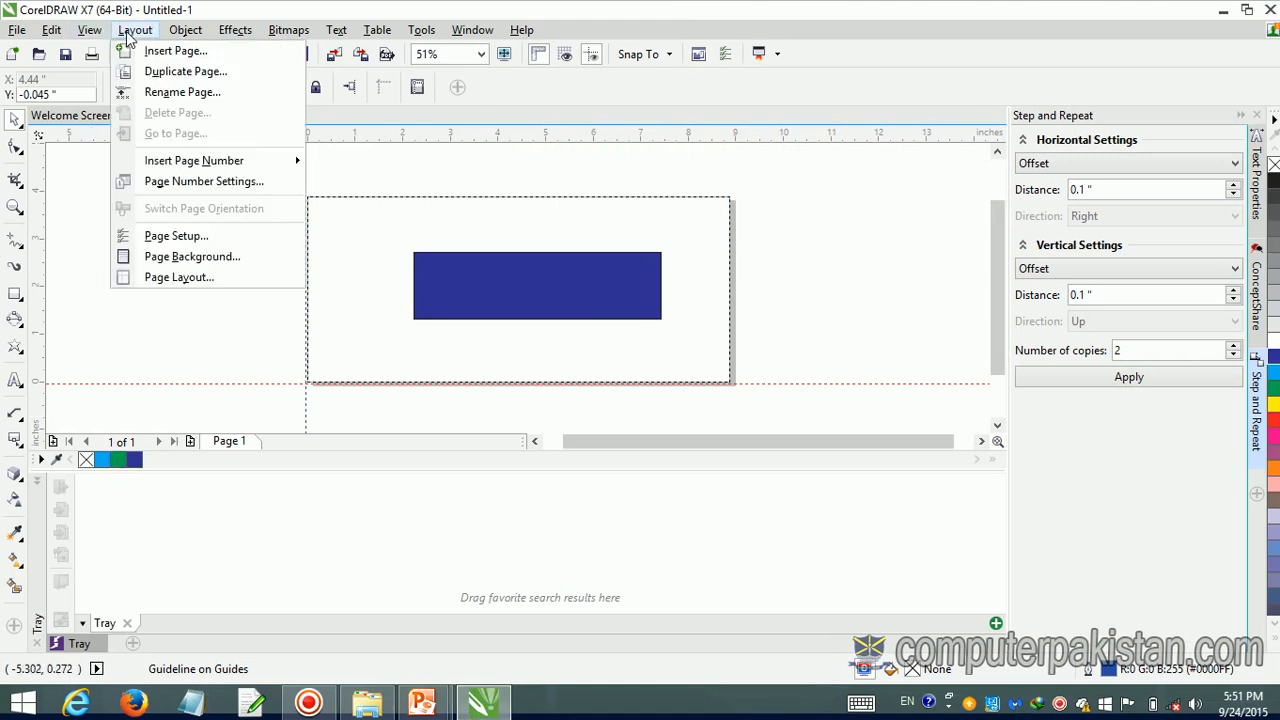
pyautogui.click(150, 48)
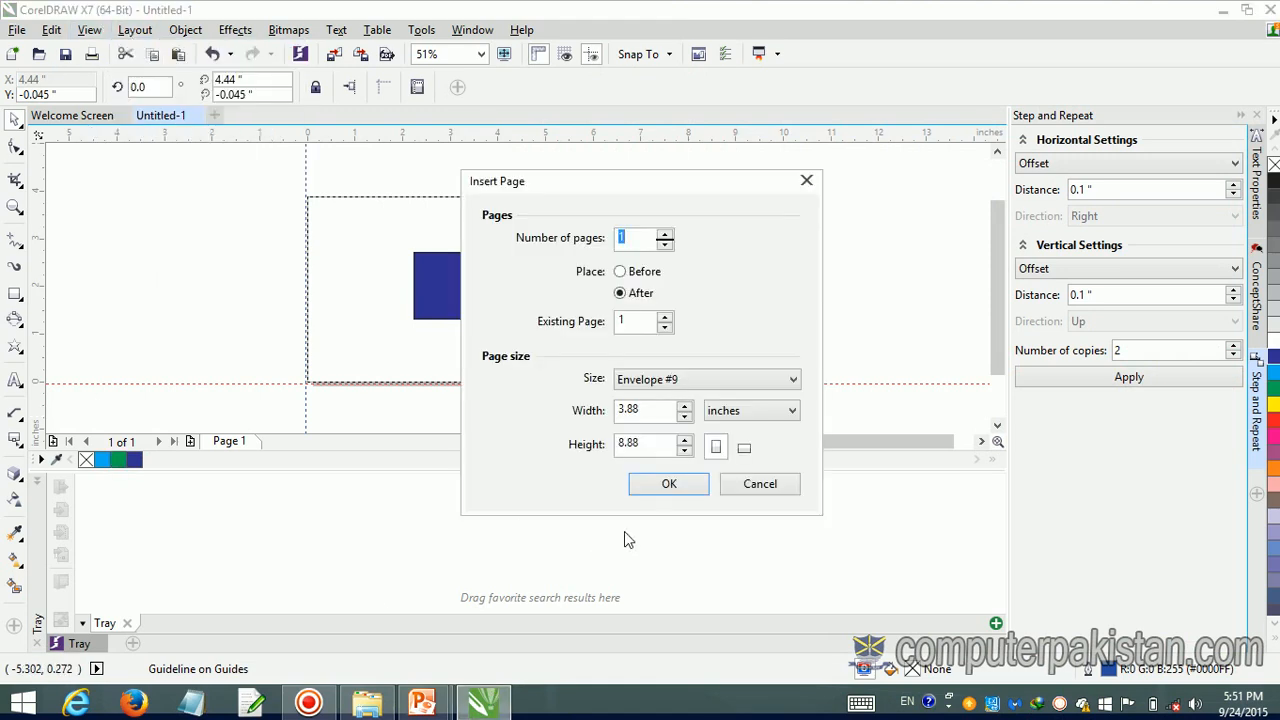
pyautogui.click(667, 484)
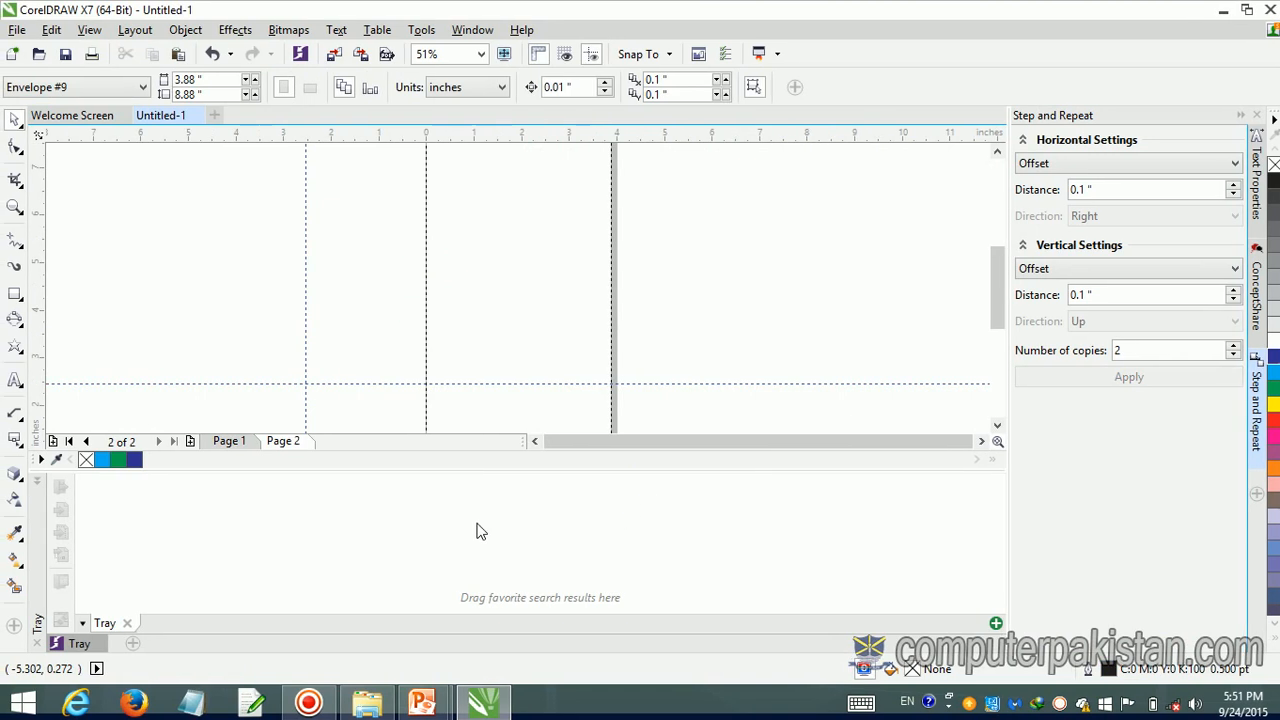
pyautogui.click(190, 441)
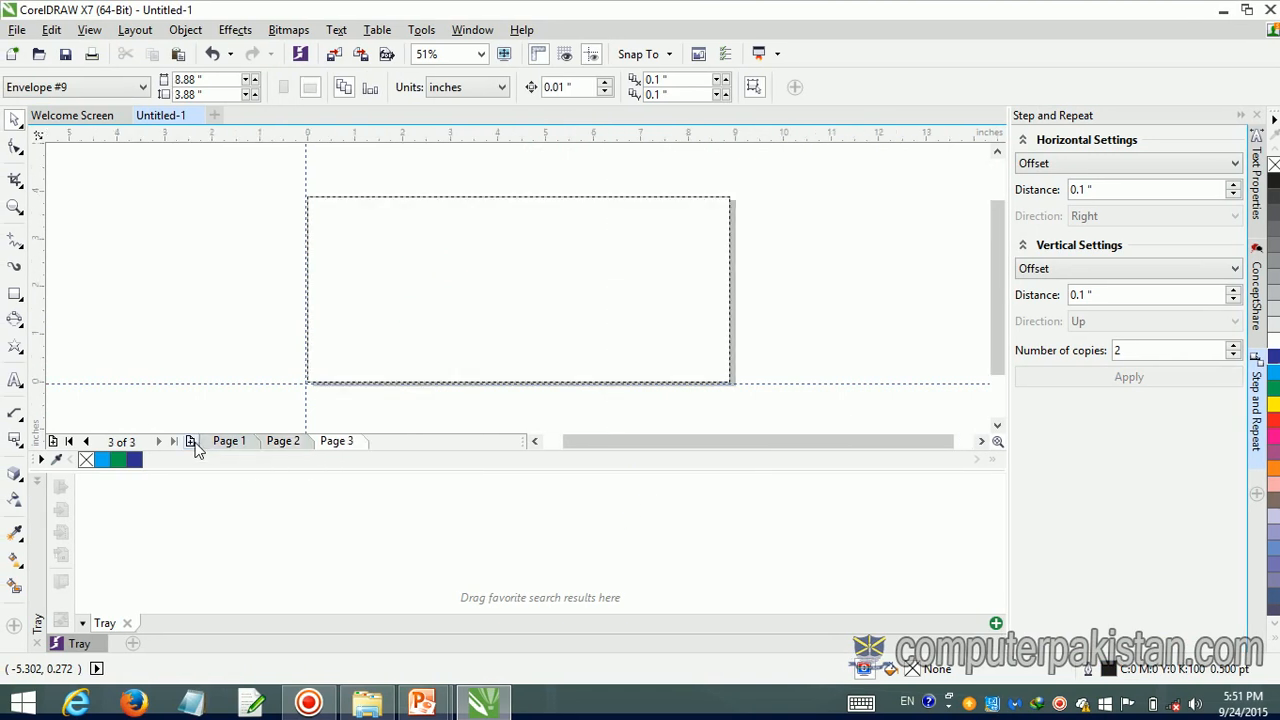
# Step: Duplicate page 3, copying only its layers and placing the new page after it
pyautogui.click(134, 30)
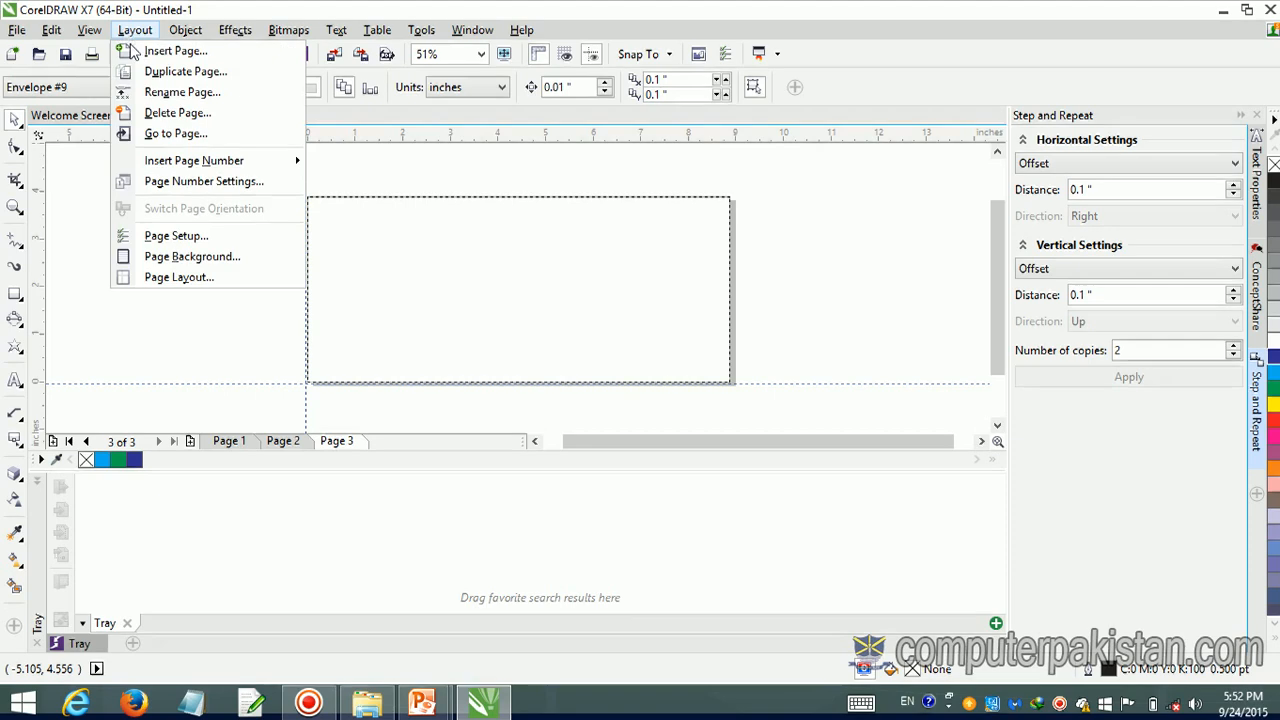
pyautogui.click(153, 73)
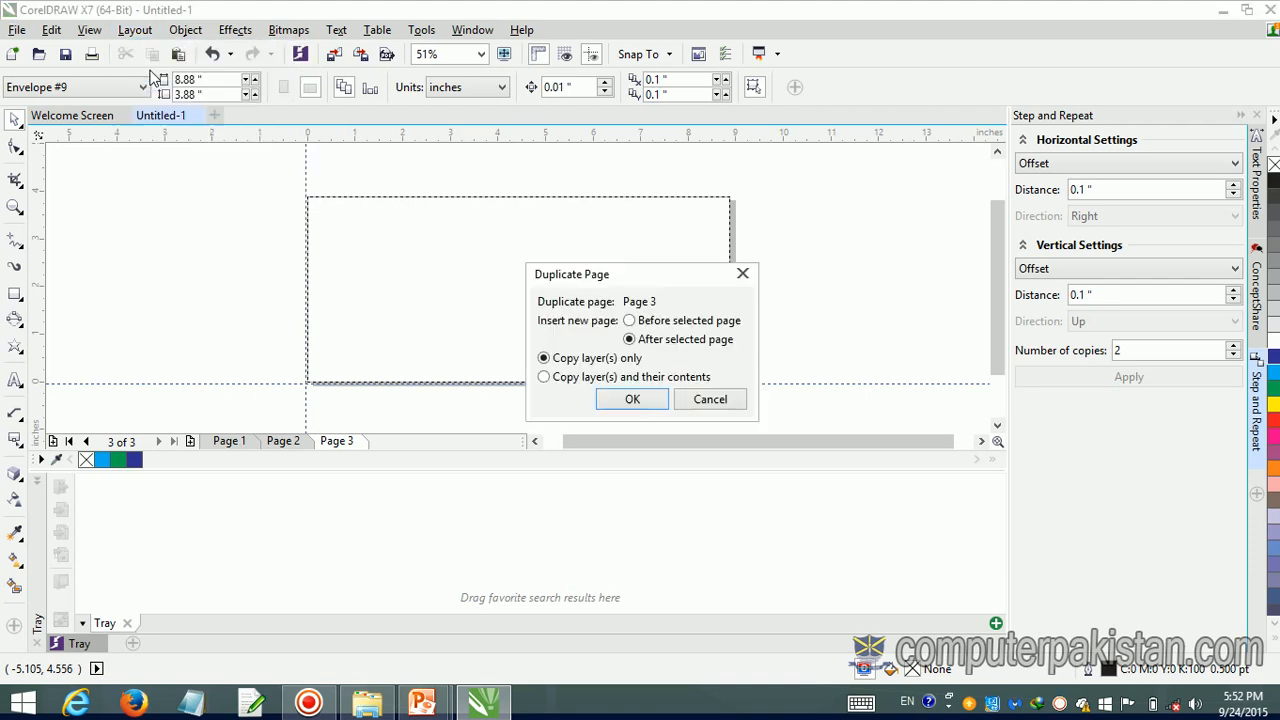
pyautogui.click(637, 400)
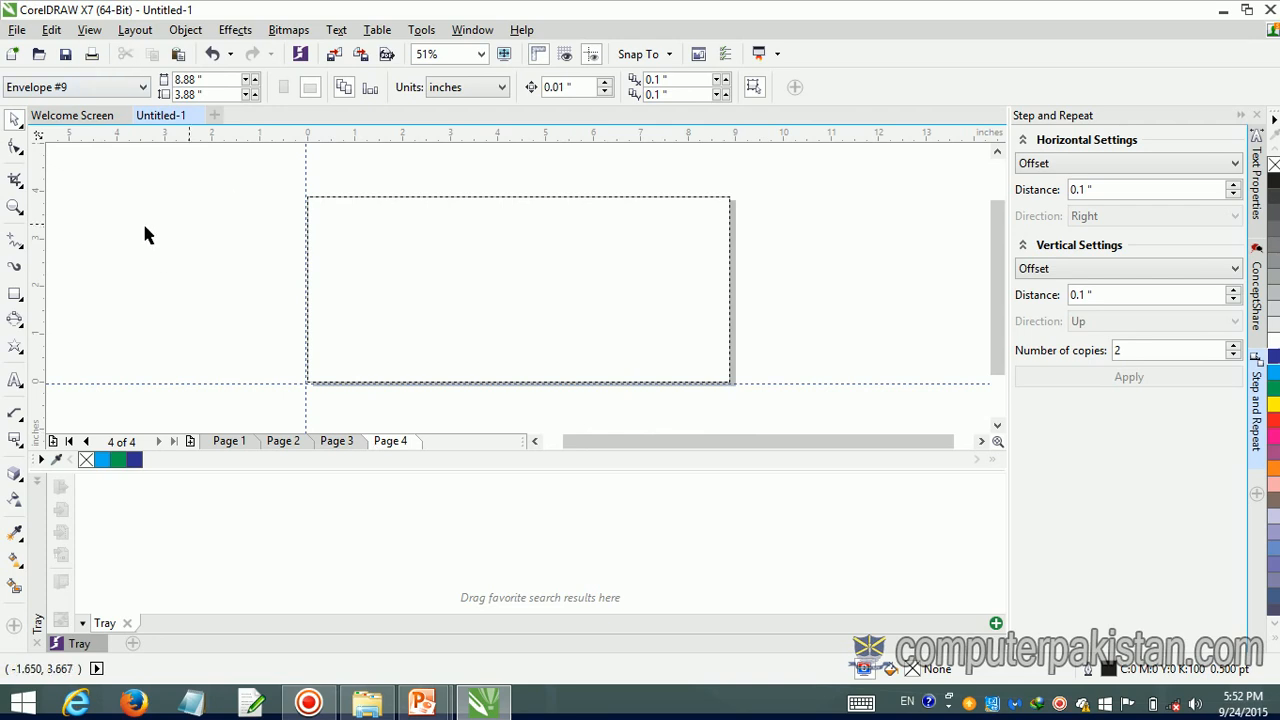
# Step: Draw a green rectangle about 3.73 x 1.93 inches on page 4 and an overlapping red one about 3.56 x 1.6 inches
pyautogui.click(15, 293)
pyautogui.moveTo(368, 238); pyautogui.dragTo(546, 330)
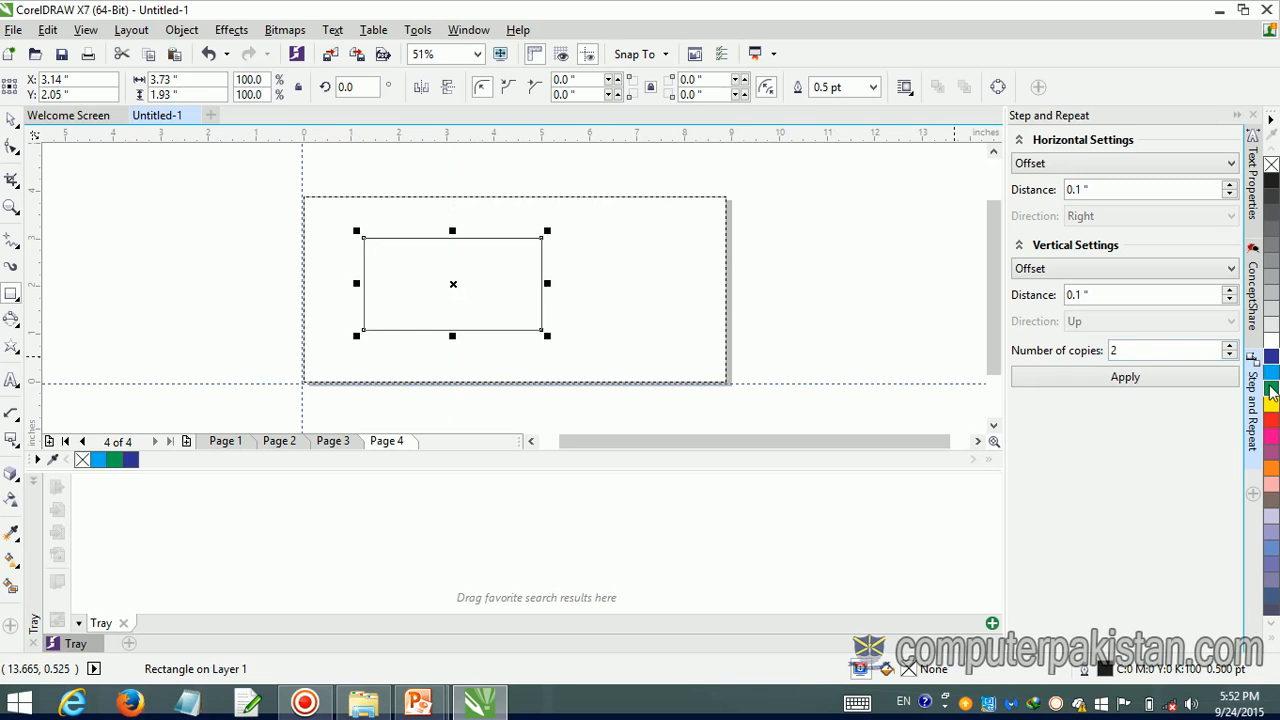
pyautogui.click(1271, 389)
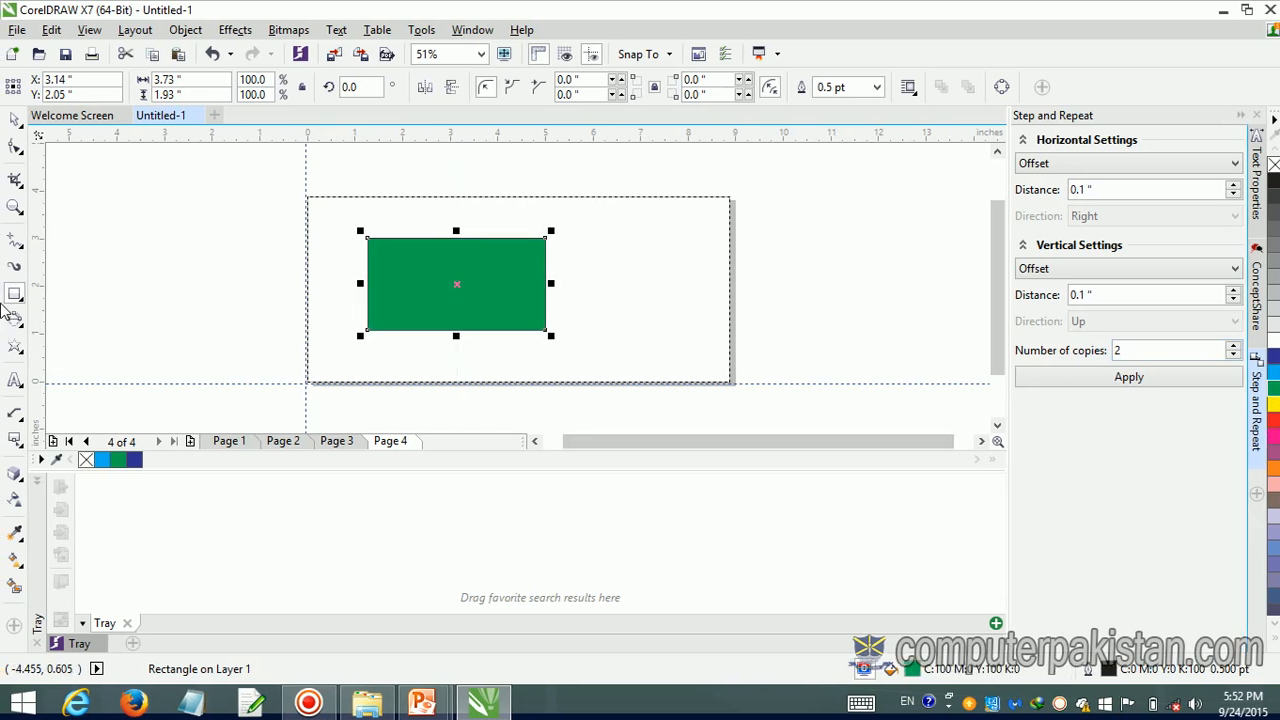
pyautogui.moveTo(457, 271); pyautogui.dragTo(632, 351)
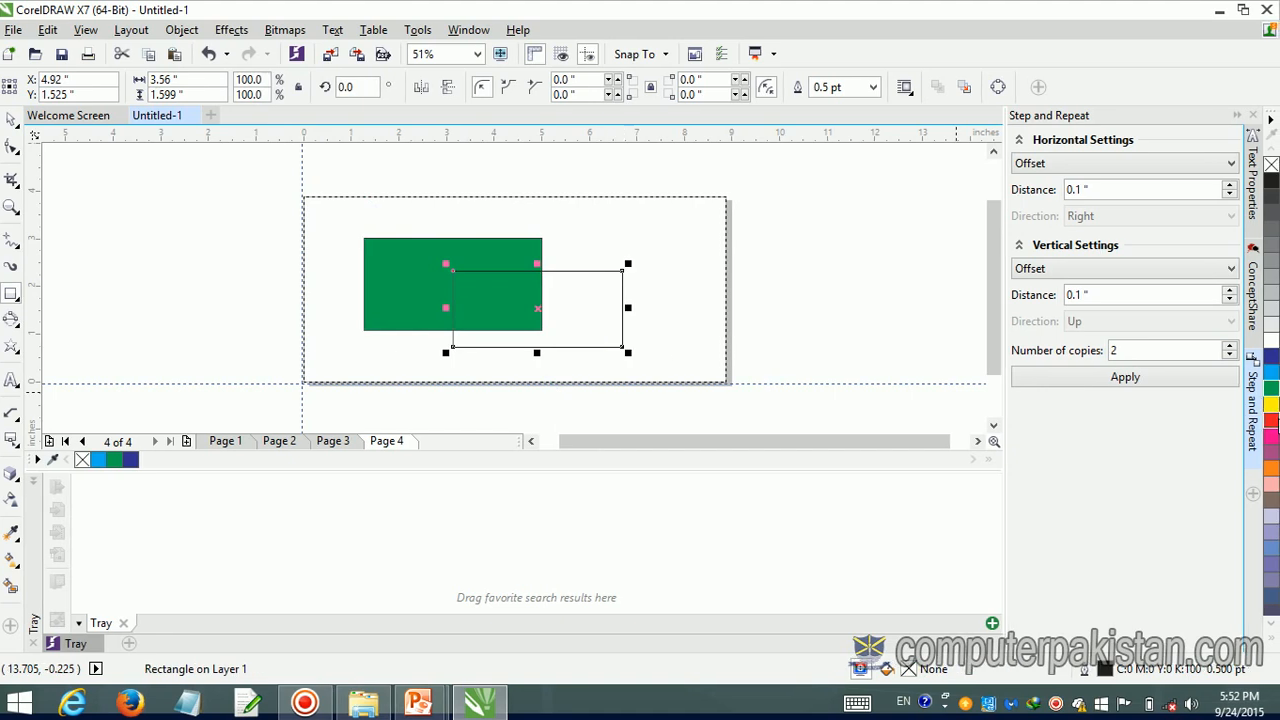
pyautogui.click(1271, 420)
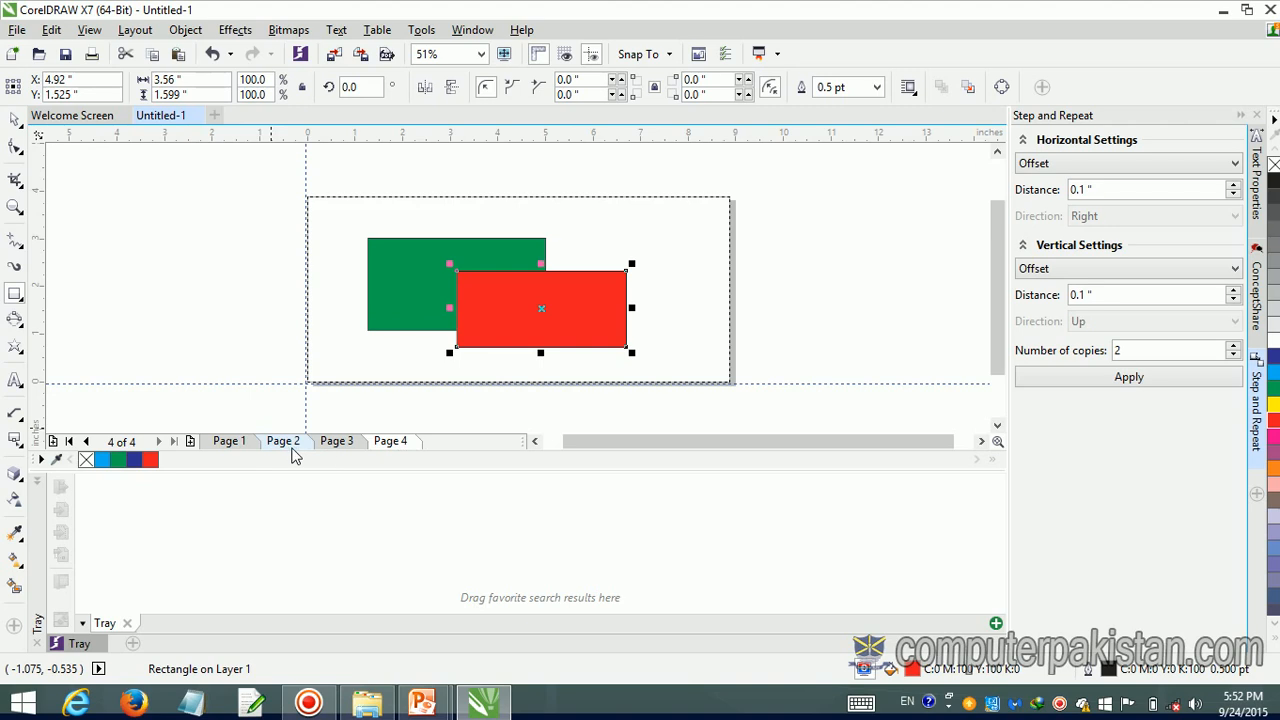
# Step: Delete the two blank pages between page 1 and the page with the green and red rectangles
pyautogui.click(288, 446)
pyautogui.click(340, 446)
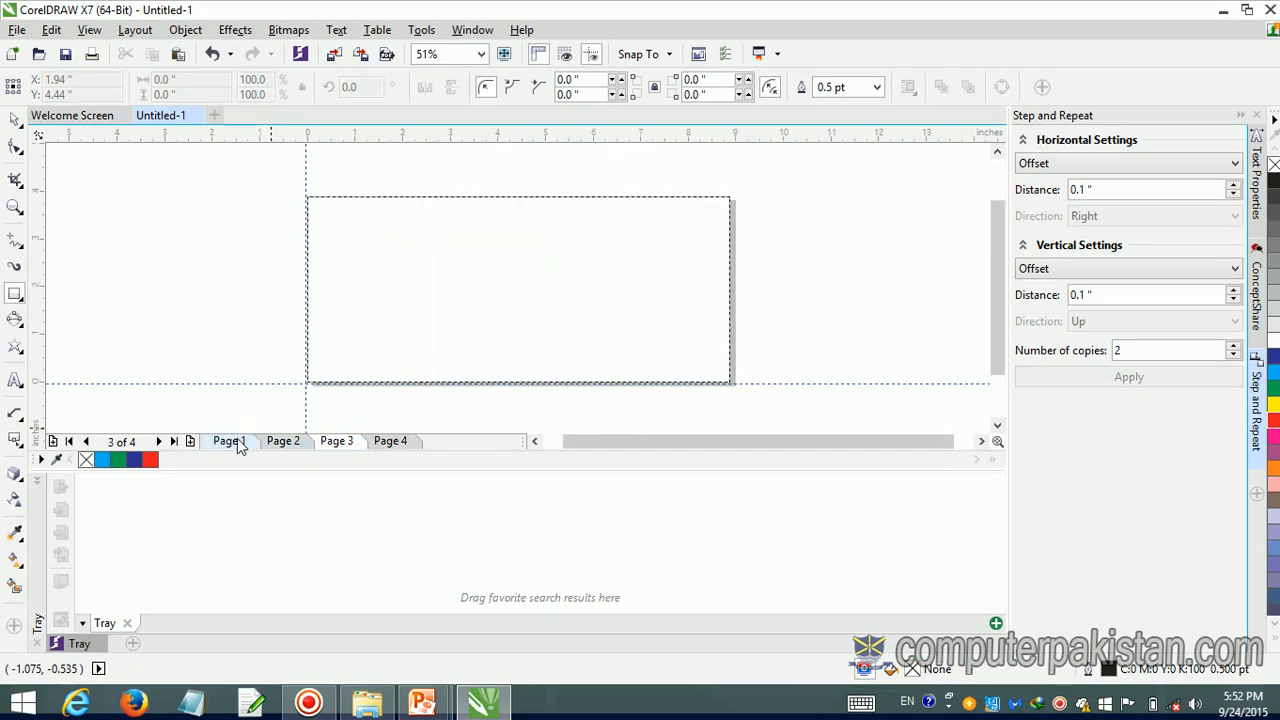
pyautogui.click(240, 446)
pyautogui.rightClick(243, 446)
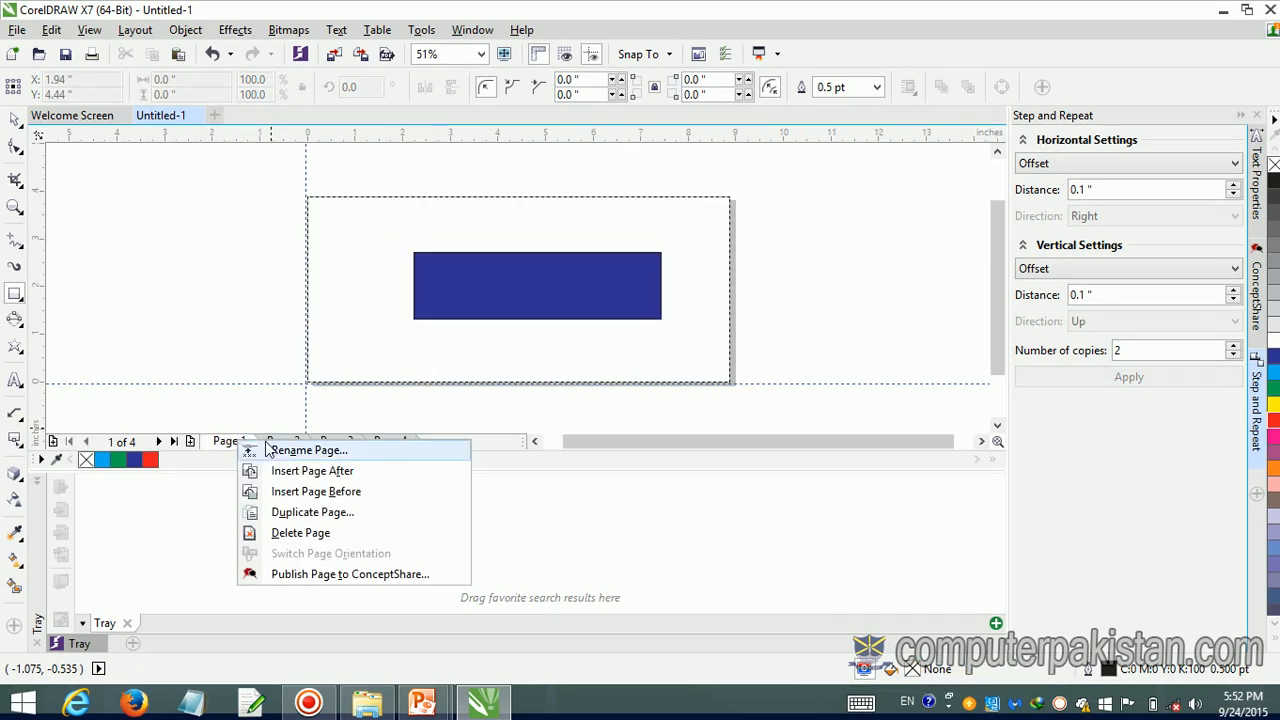
pyautogui.click(280, 446)
pyautogui.rightClick(279, 447)
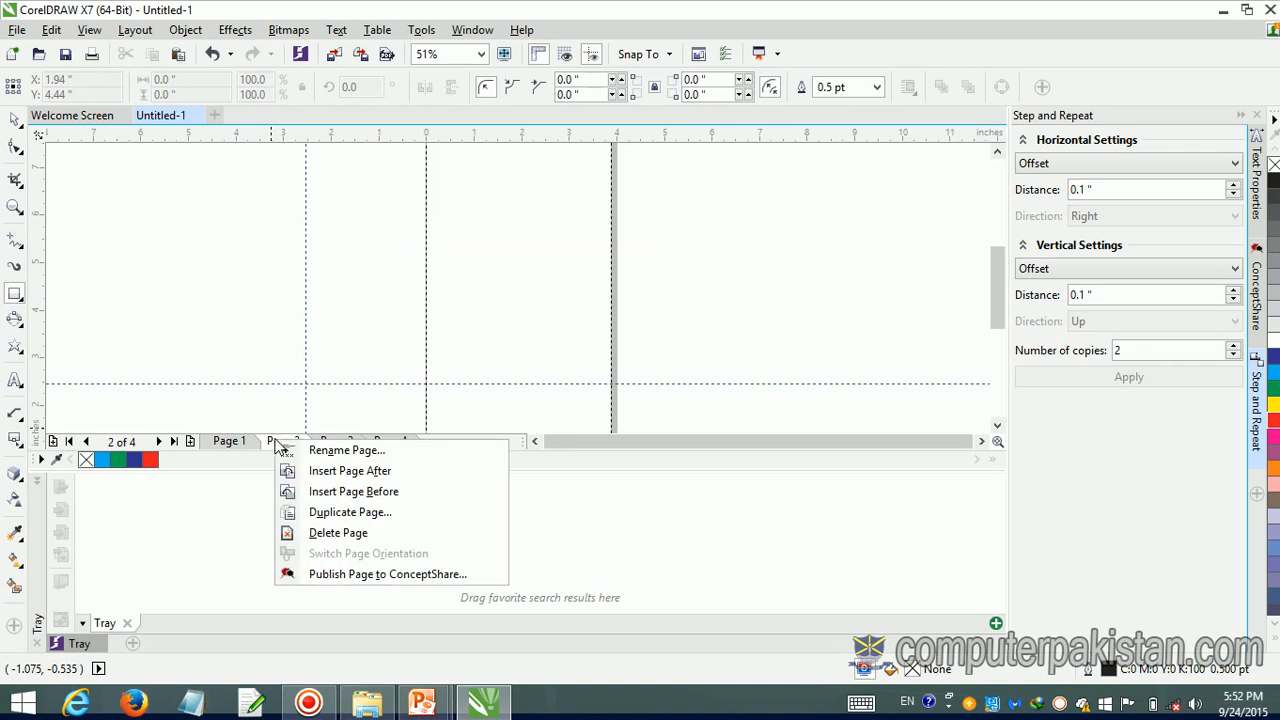
pyautogui.click(330, 532)
pyautogui.rightClick(281, 442)
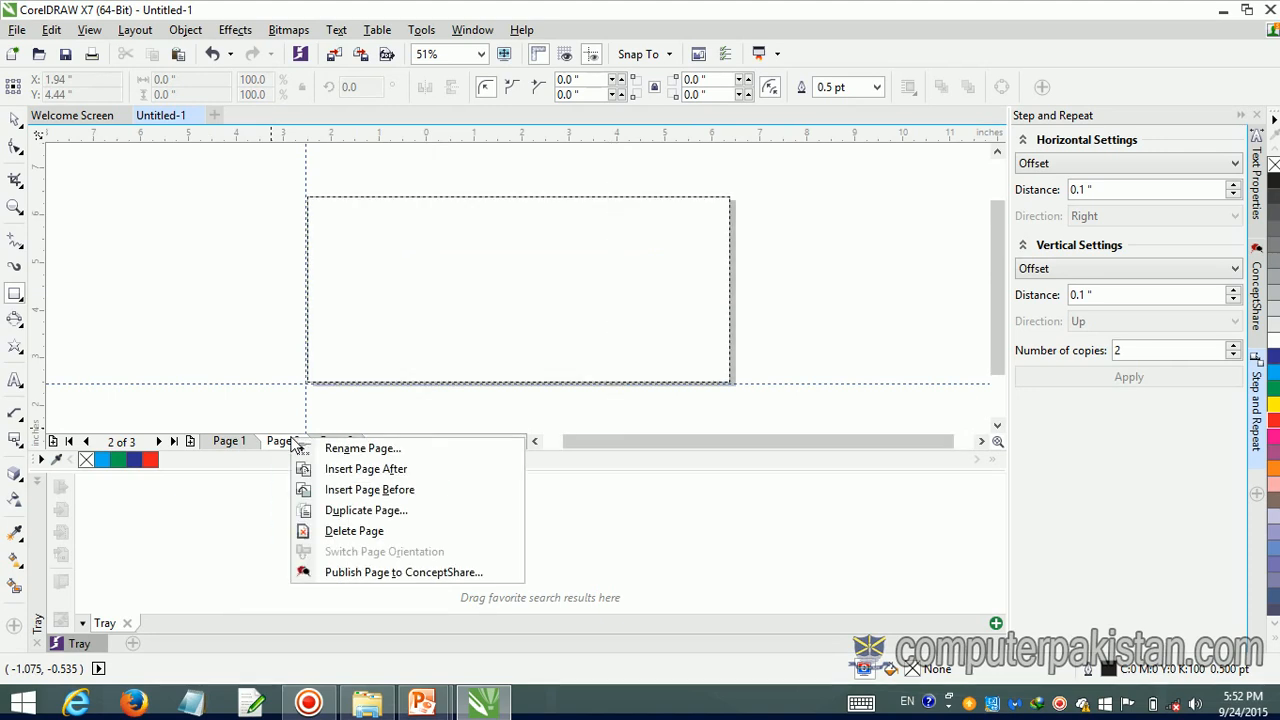
pyautogui.click(345, 532)
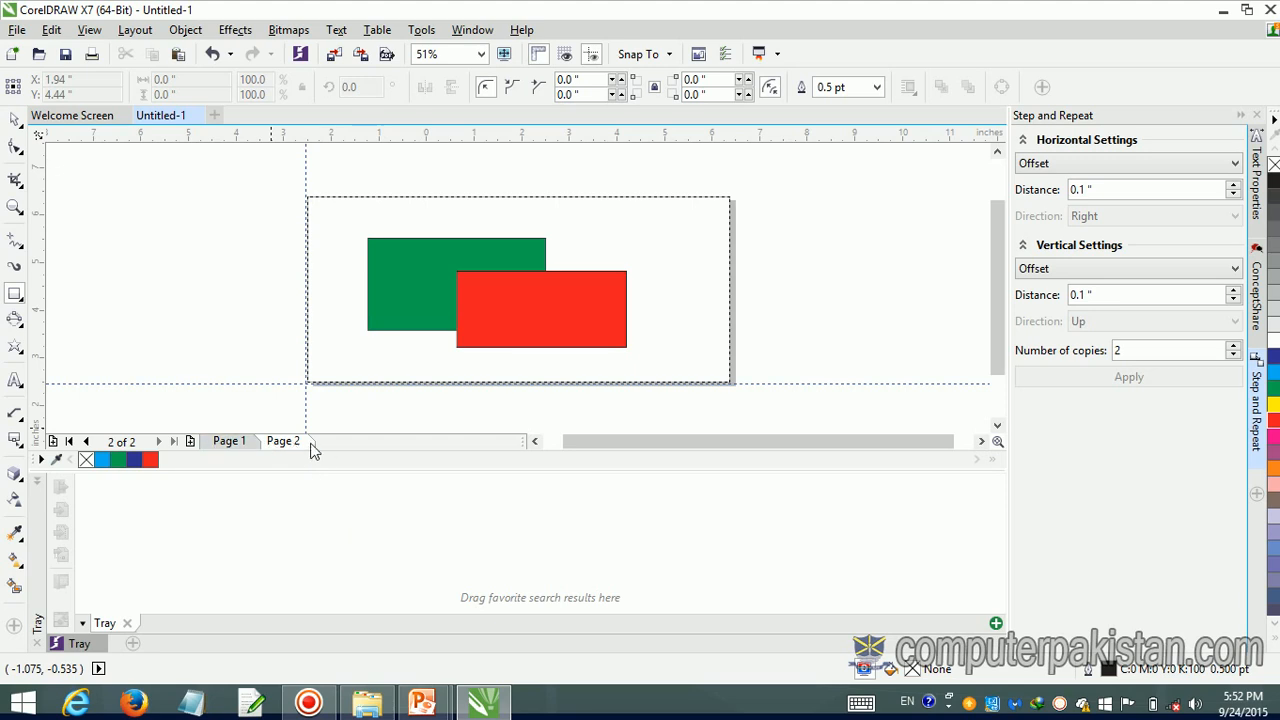
# Step: Duplicate page 2 without its contents, placing the new page after it
pyautogui.click(231, 444)
pyautogui.click(285, 440)
pyautogui.click(135, 30)
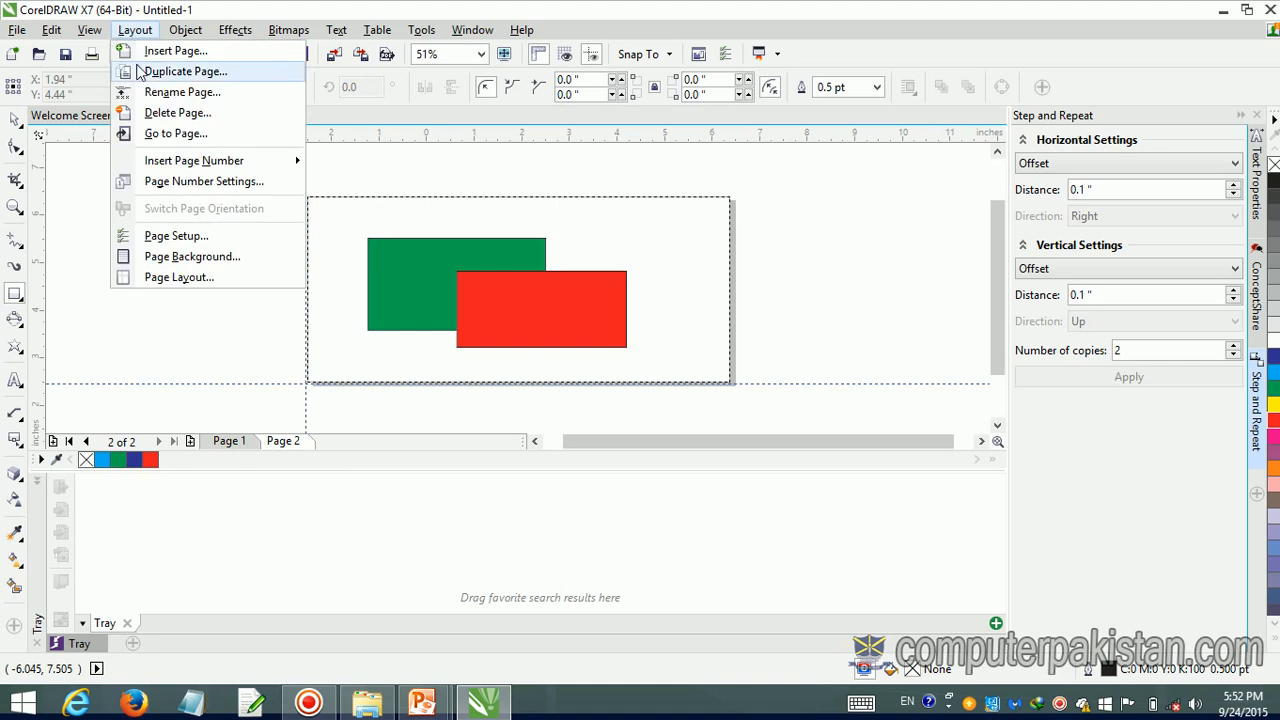
pyautogui.click(140, 70)
pyautogui.click(608, 398)
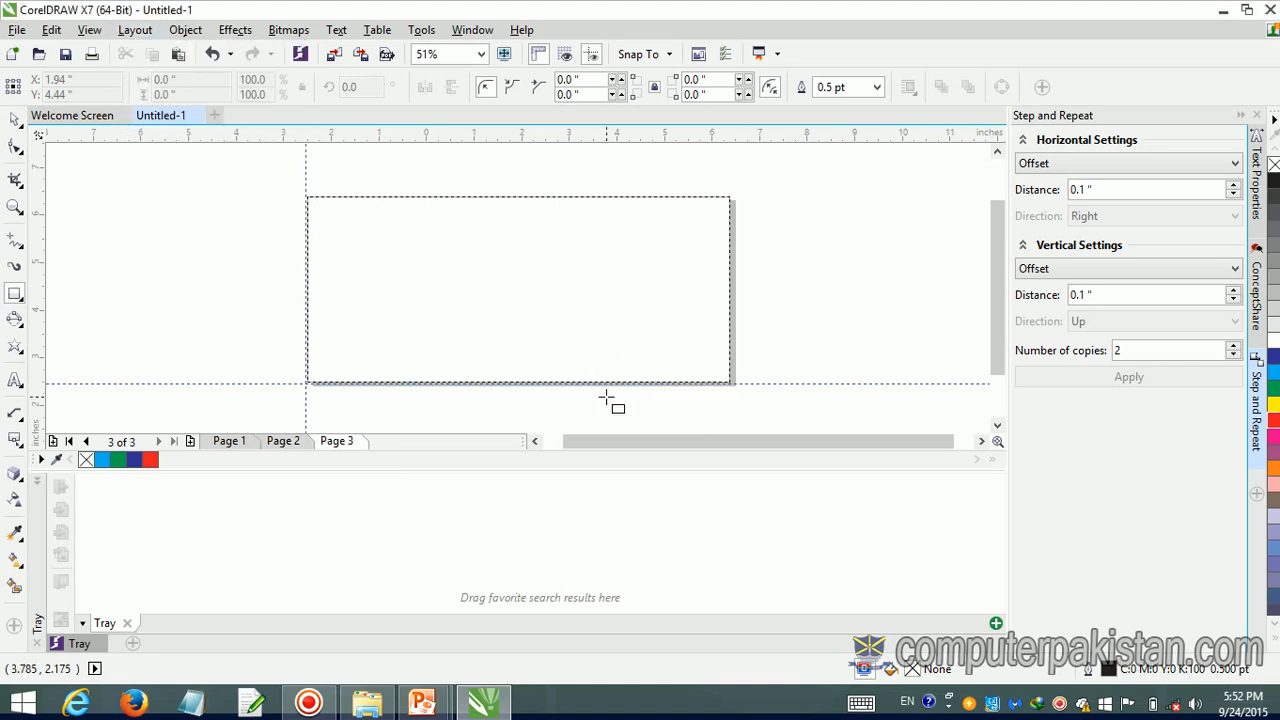
# Step: Rename the page with the green and red rectangles as "new"
pyautogui.click(278, 443)
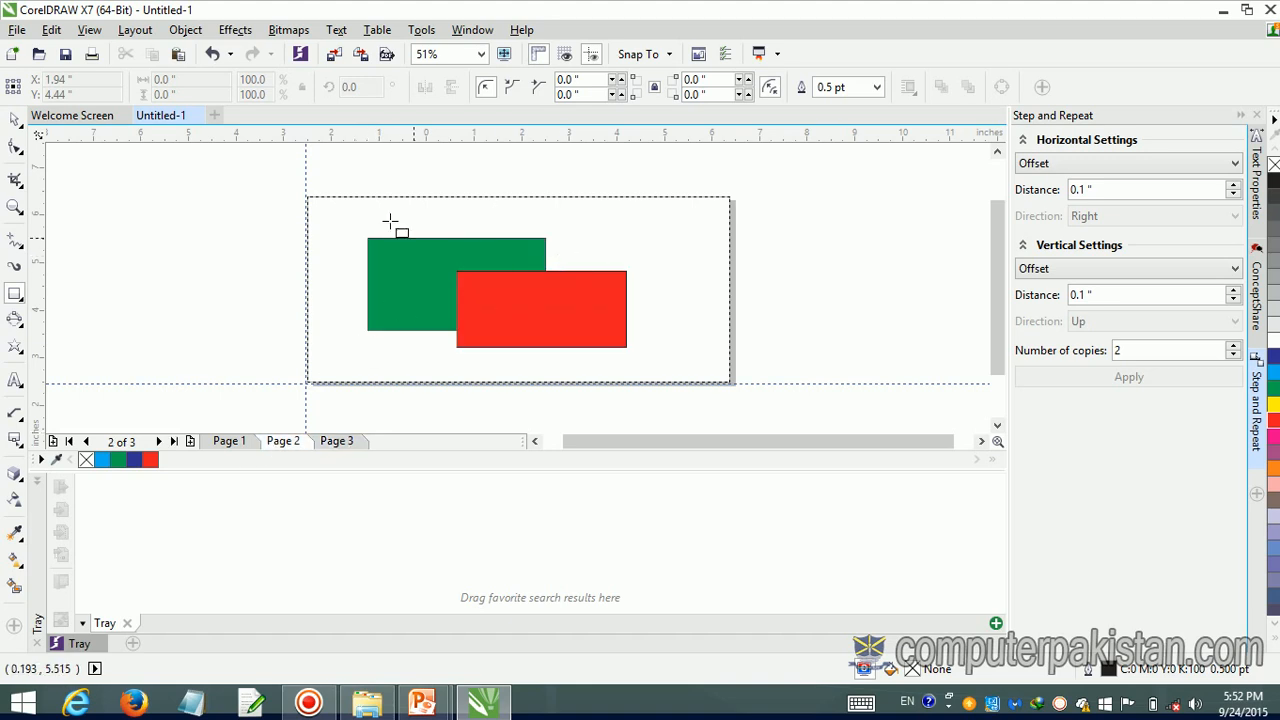
pyautogui.click(136, 32)
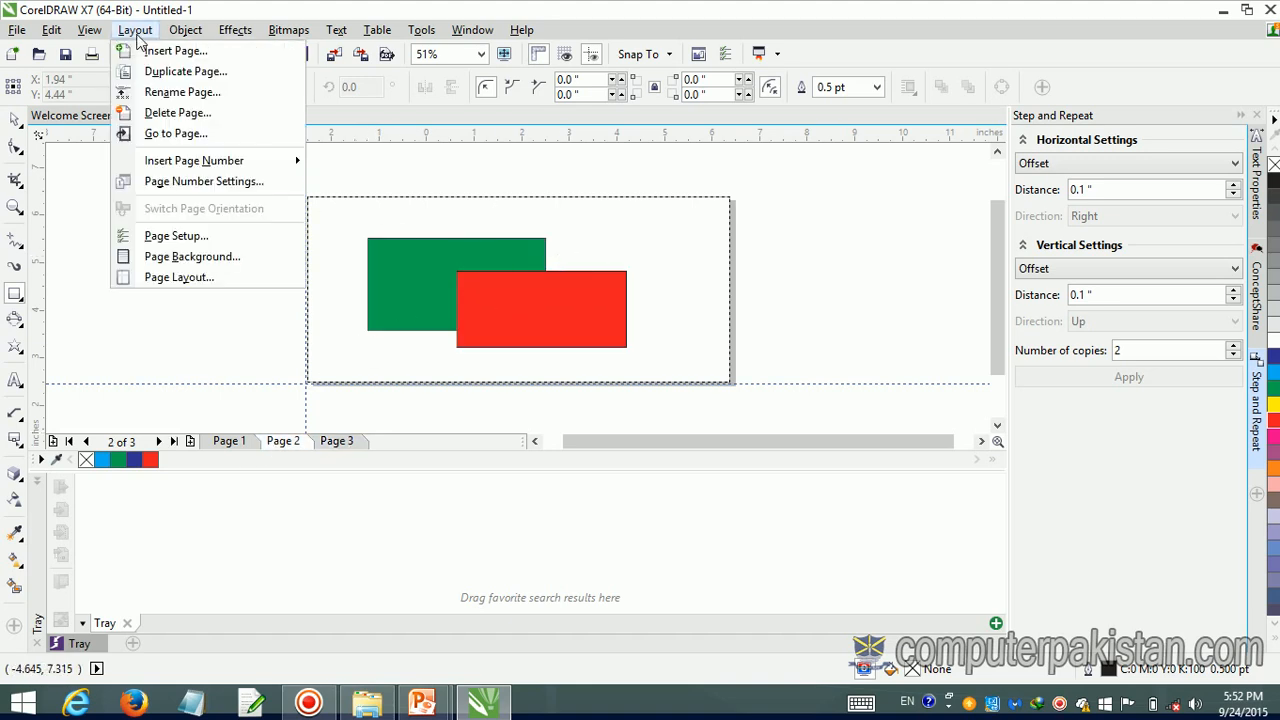
pyautogui.click(160, 92)
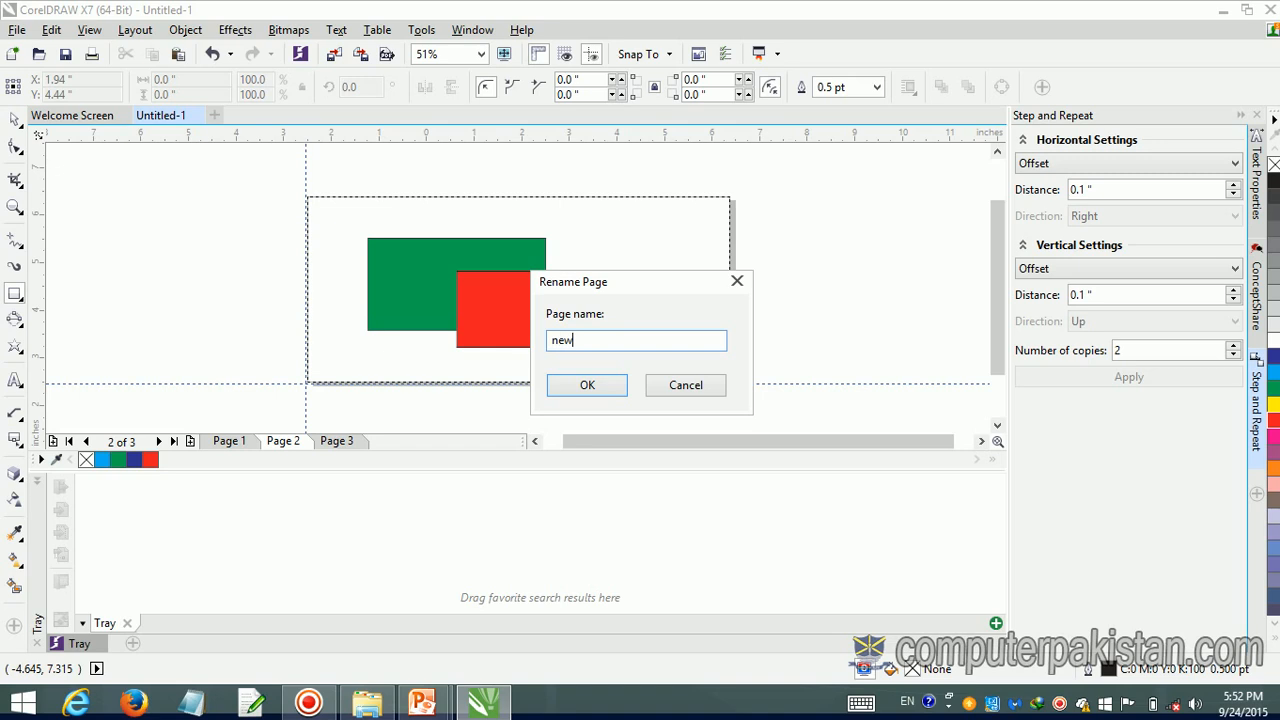
pyautogui.click(587, 386)
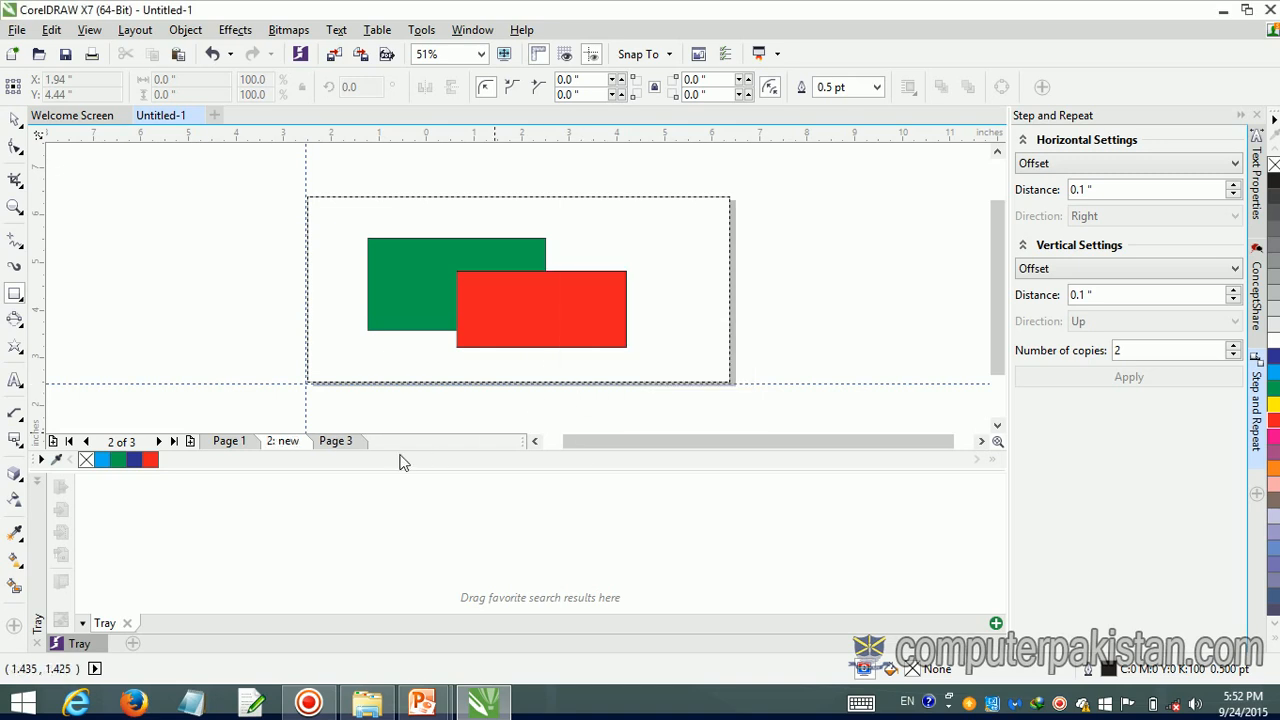
# Step: Rename the blank page 3 as "new page ]]"
pyautogui.rightClick(336, 442)
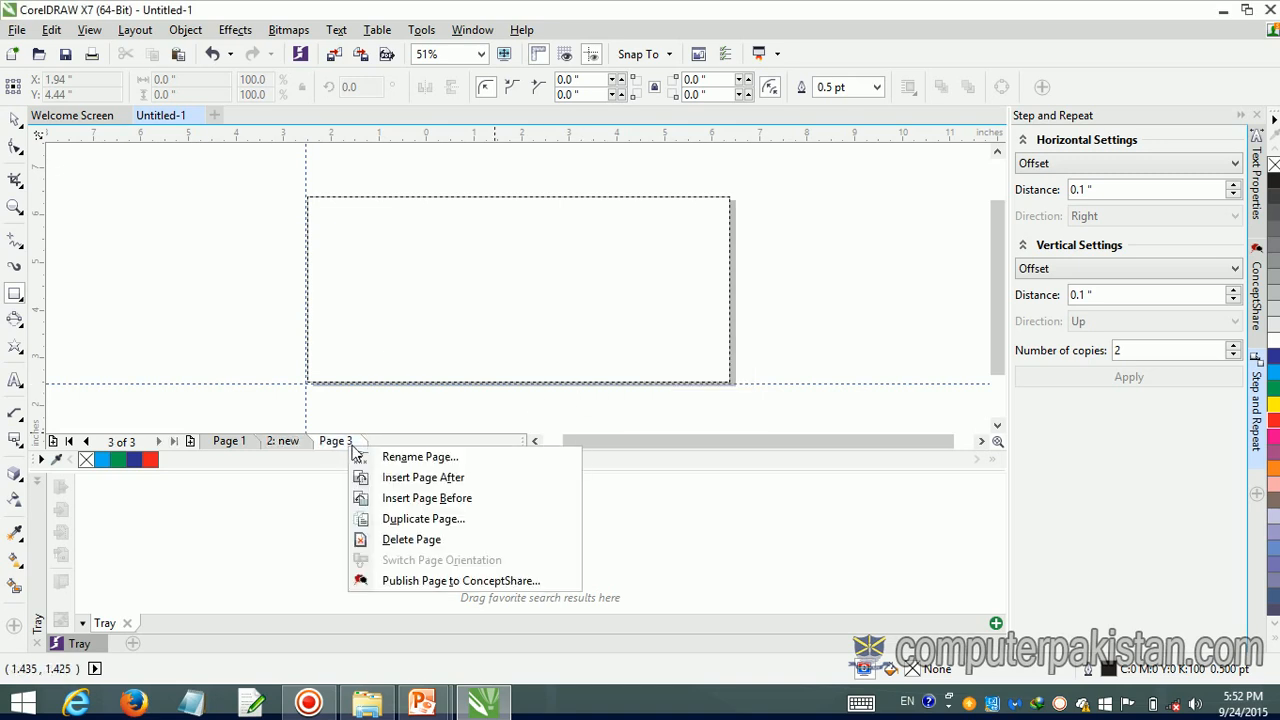
pyautogui.click(388, 458)
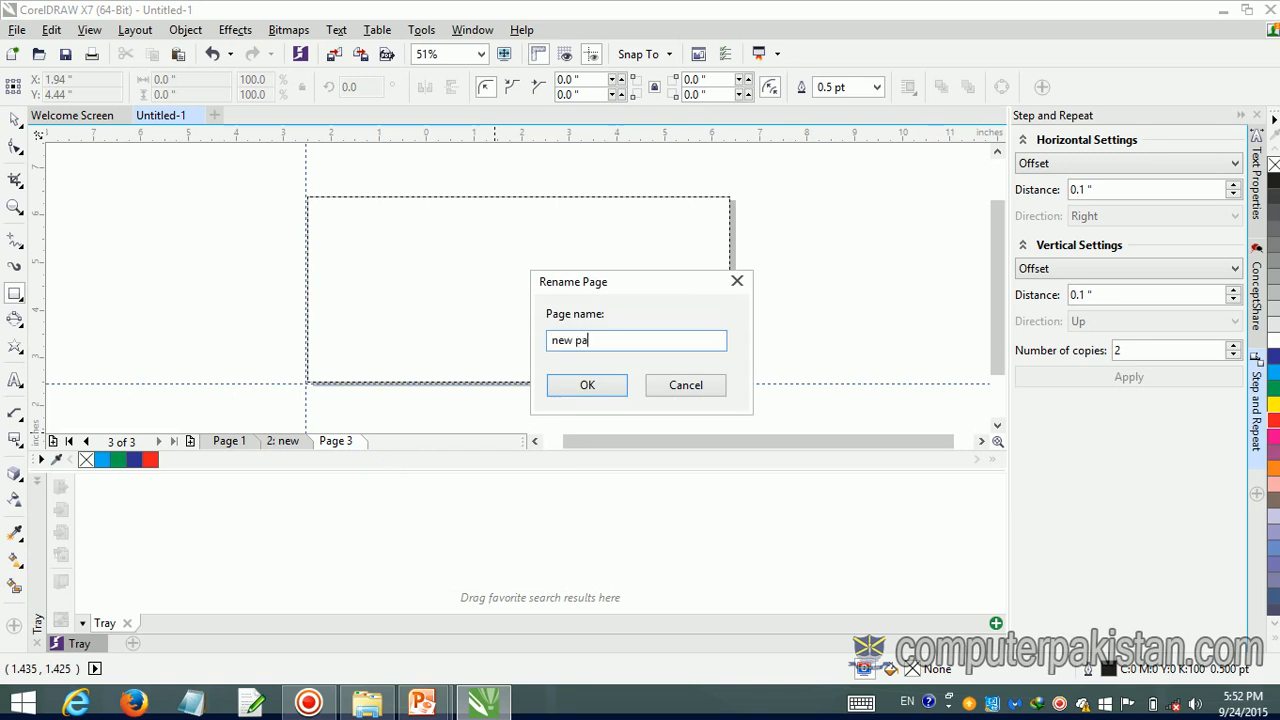
pyautogui.write('new page  1')
pyautogui.press('Return')
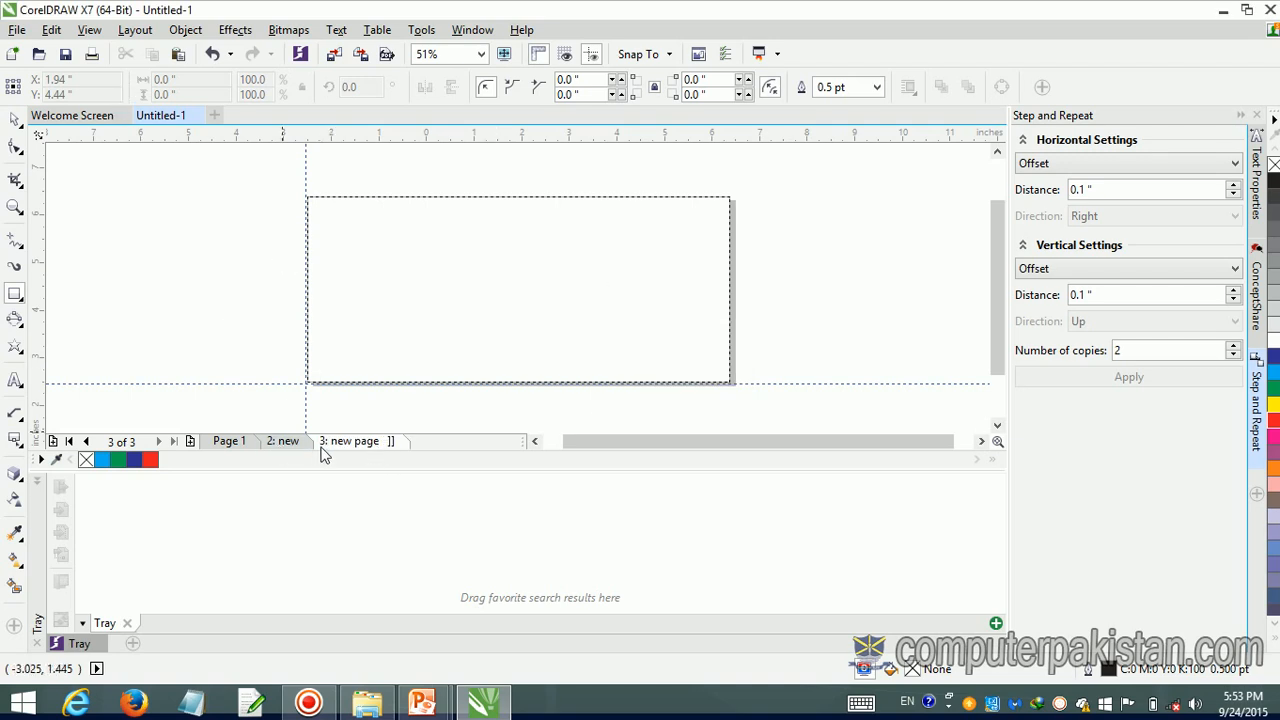
# Step: Use the Go To Page command to switch to page 1
pyautogui.click(137, 32)
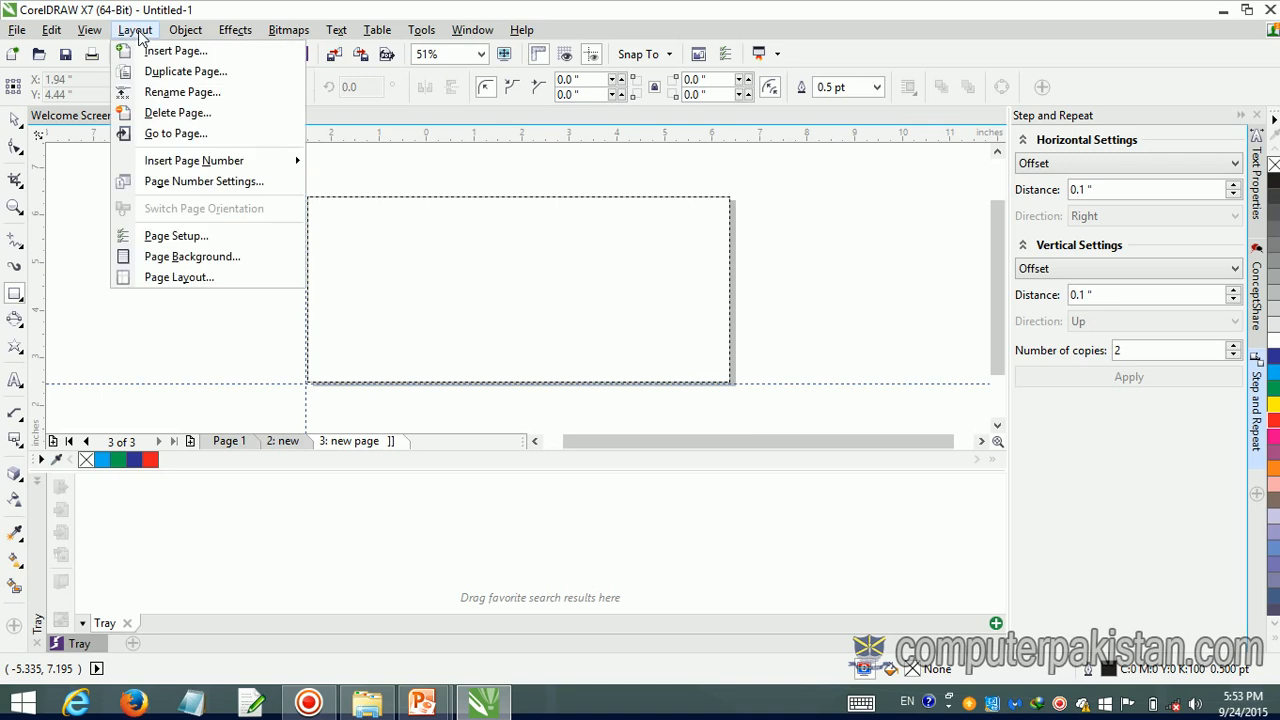
pyautogui.click(166, 134)
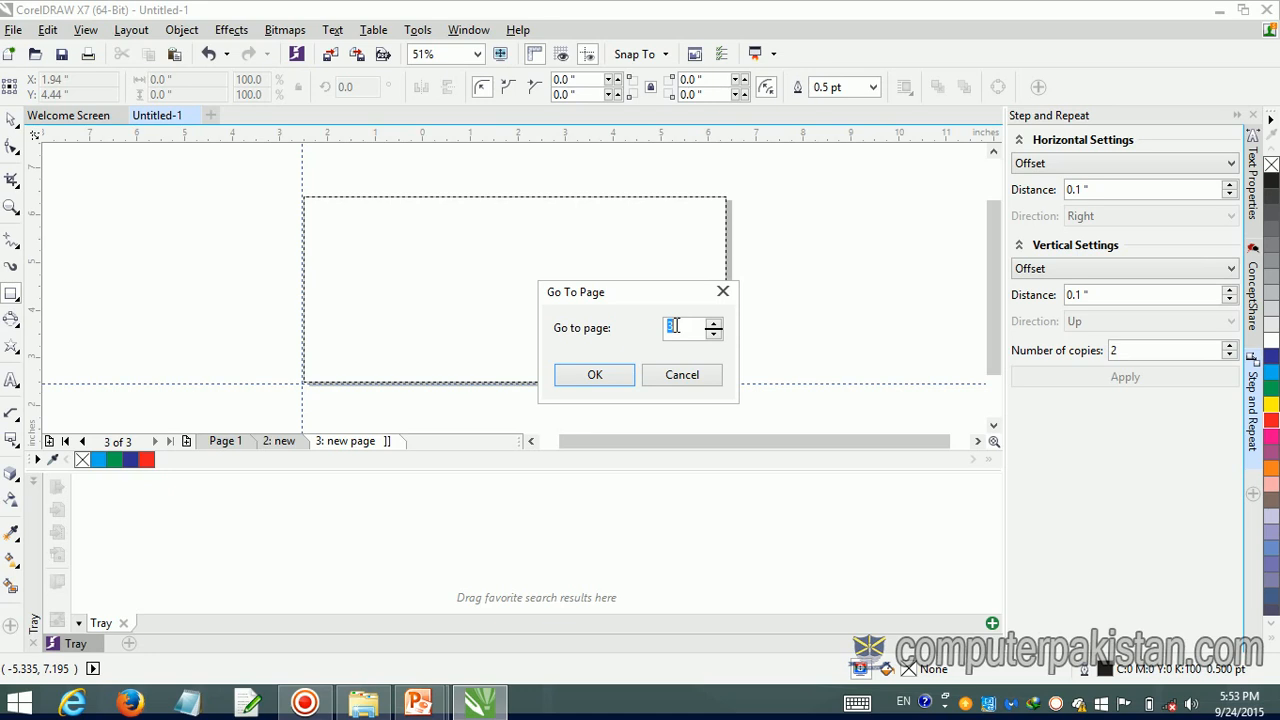
pyautogui.write('1')
pyautogui.click(608, 373)
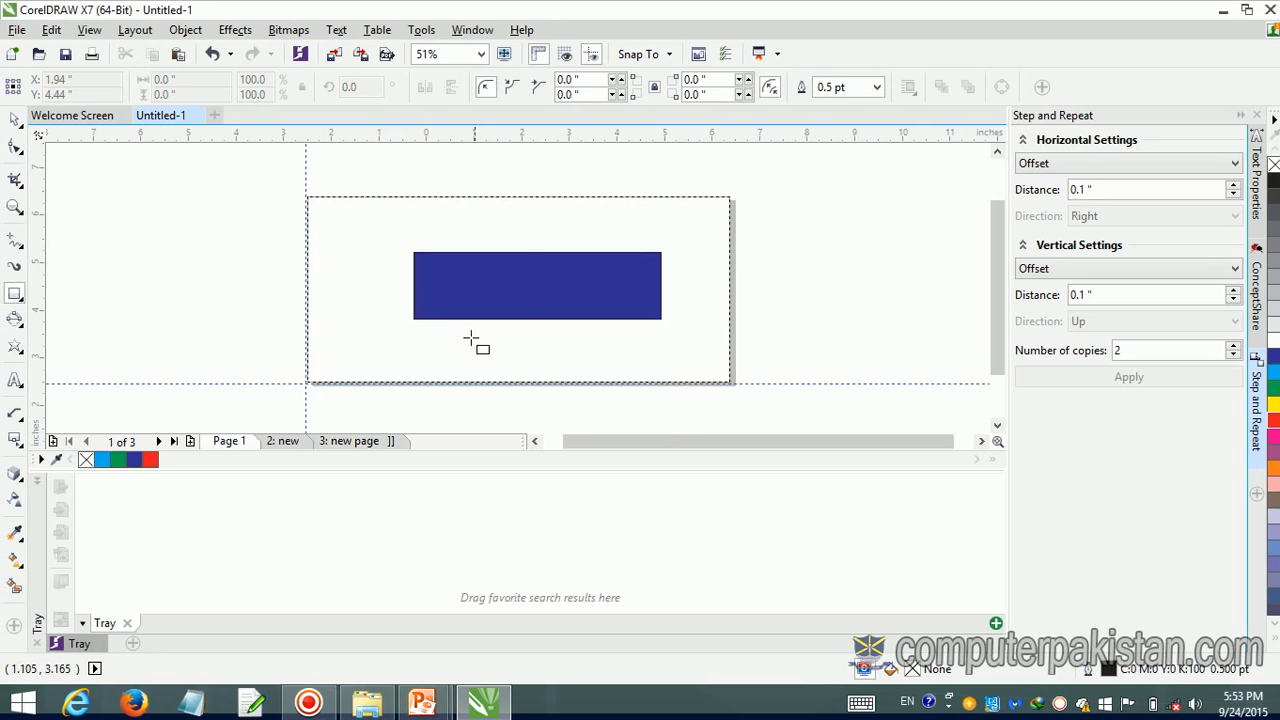
# Step: Insert a page number on the active layer of page 1
pyautogui.click(140, 31)
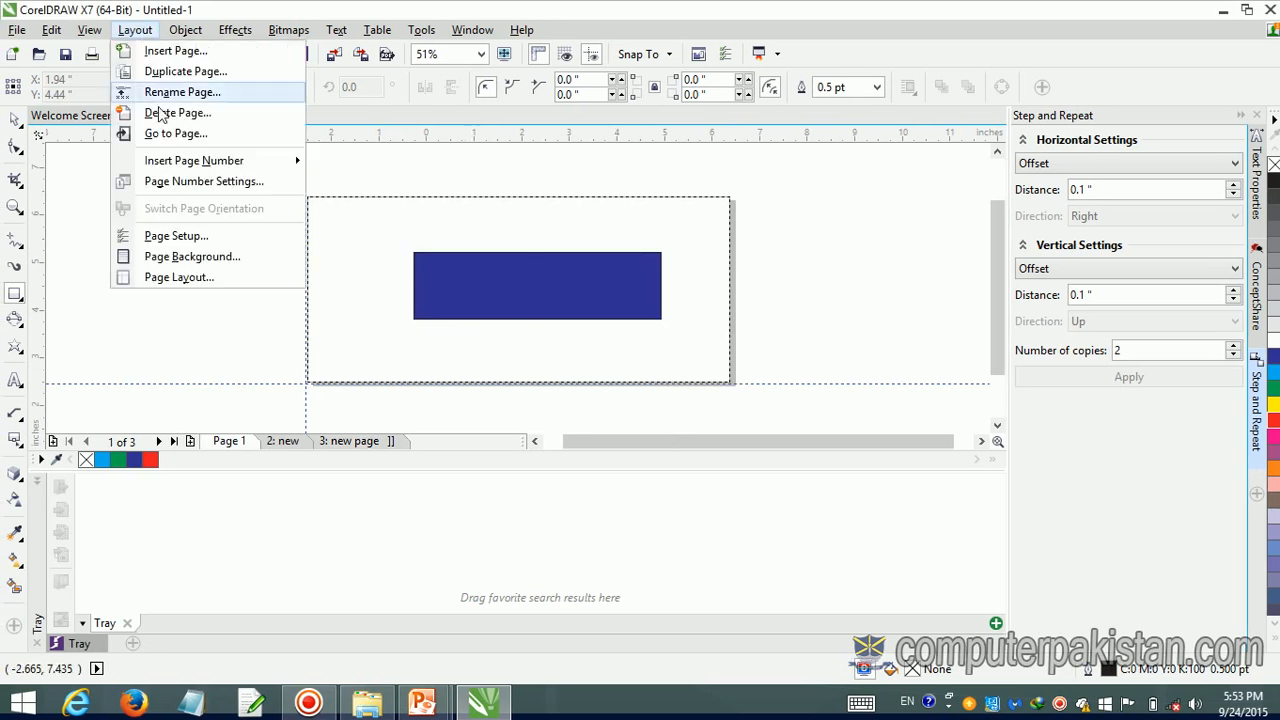
pyautogui.moveTo(170, 166)
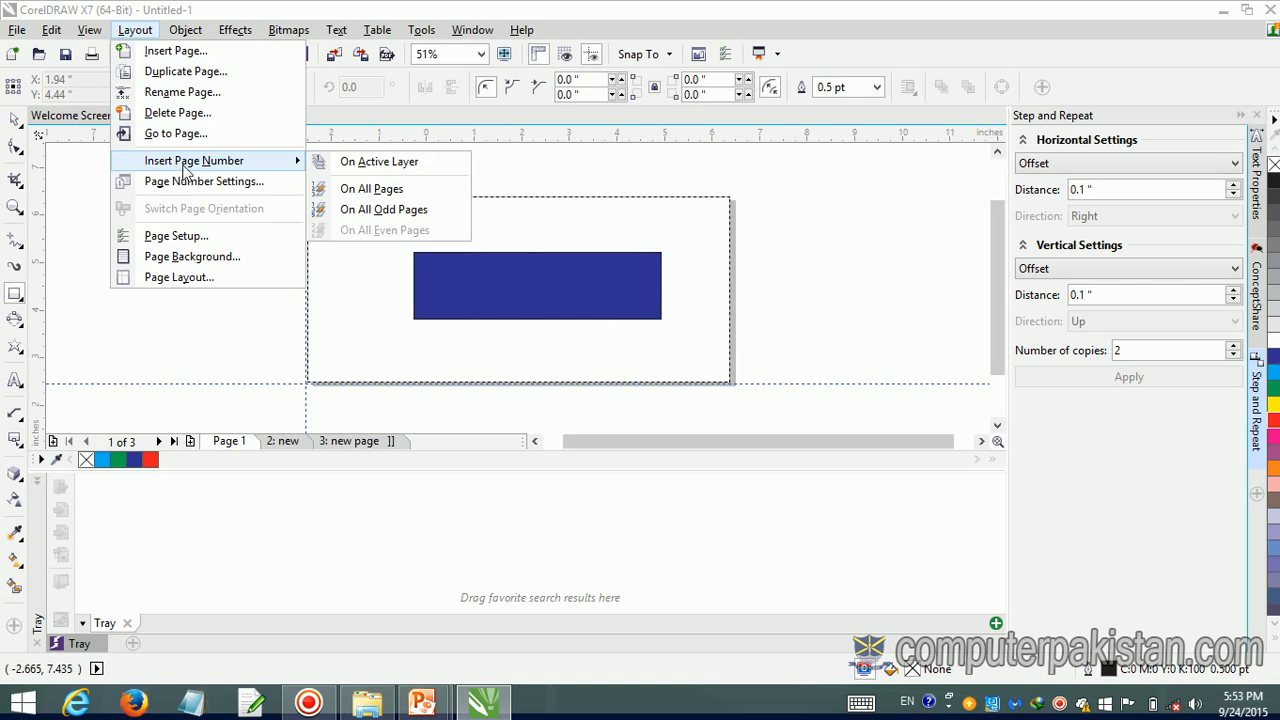
pyautogui.click(357, 165)
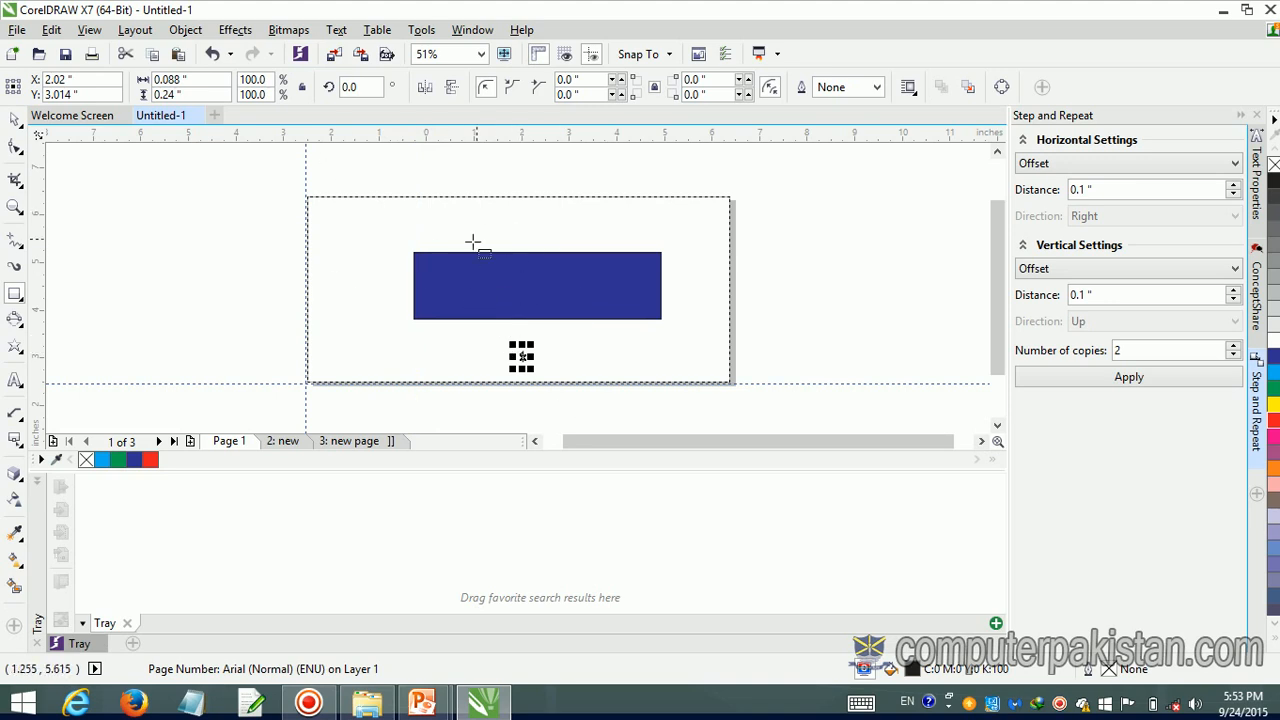
pyautogui.click(135, 30)
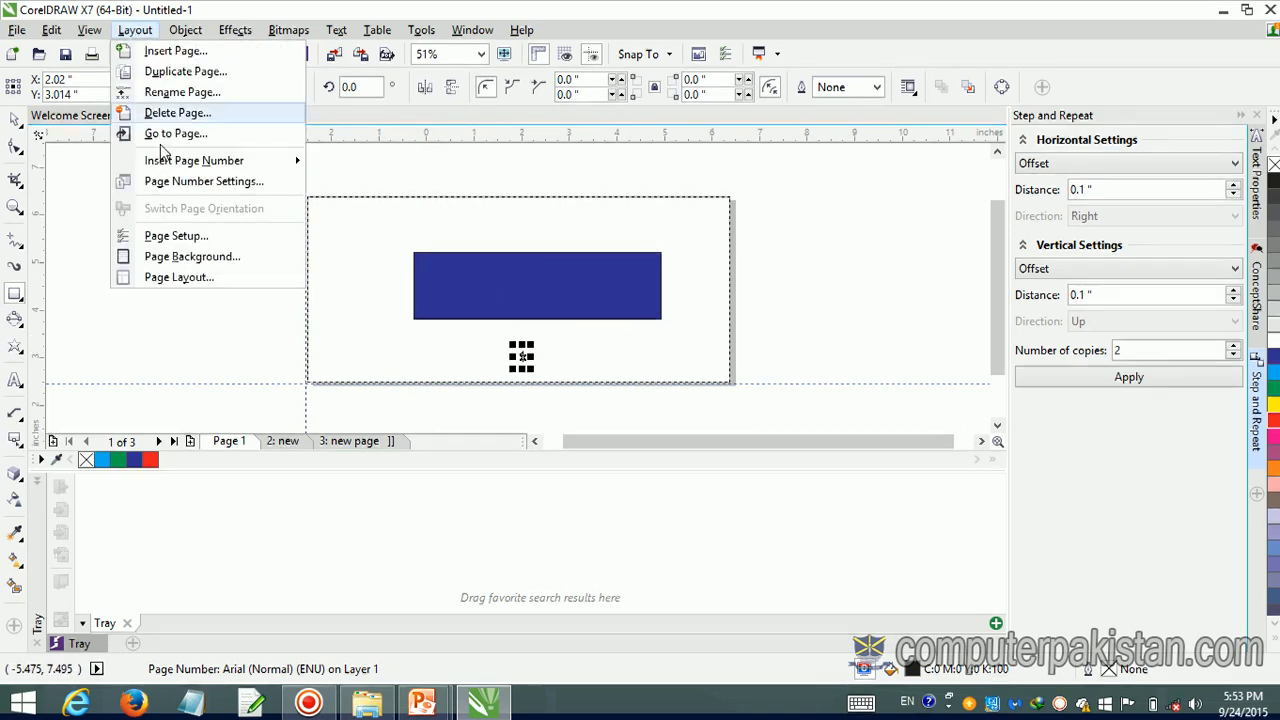
pyautogui.click(165, 234)
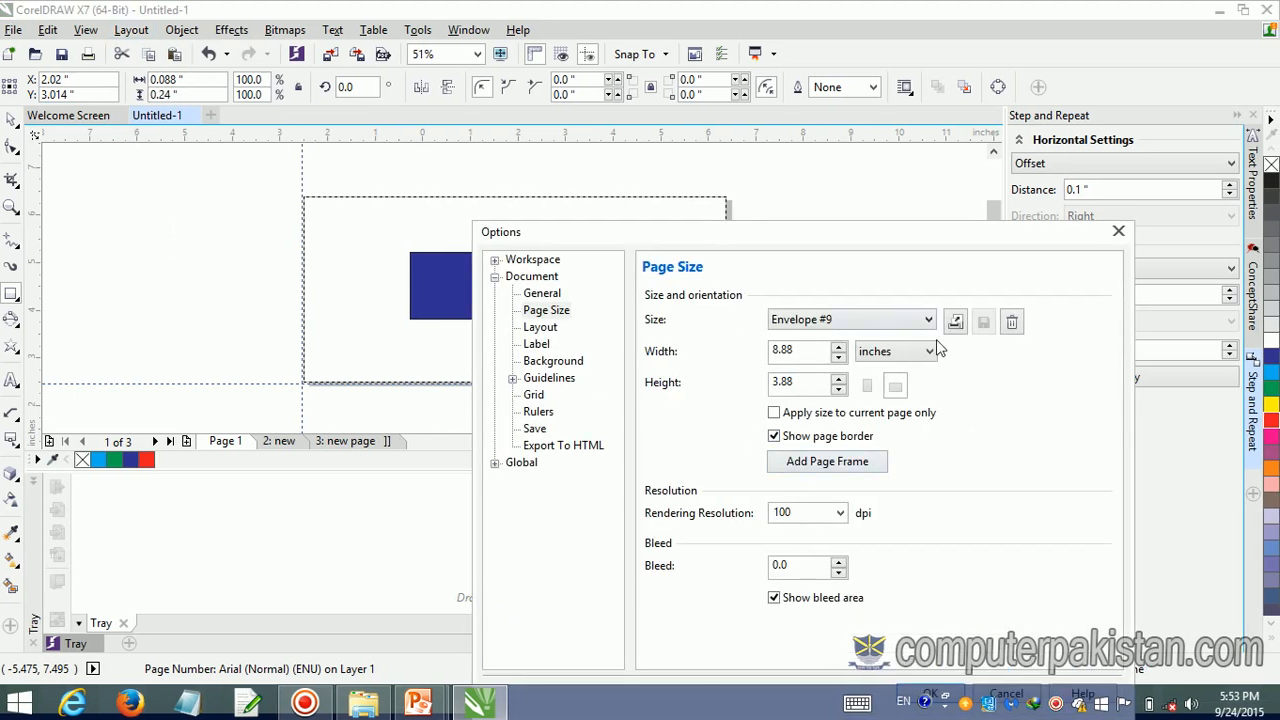
pyautogui.scroll(-2, 970, 445)
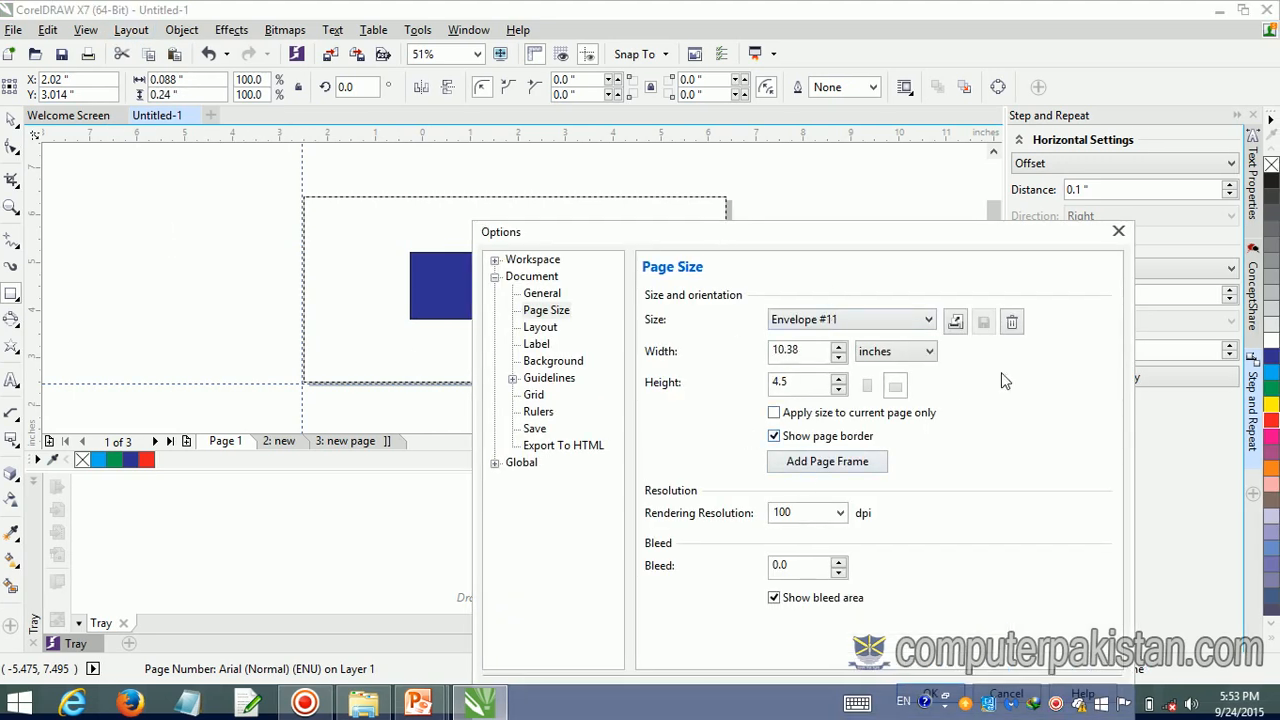
pyautogui.click(1121, 232)
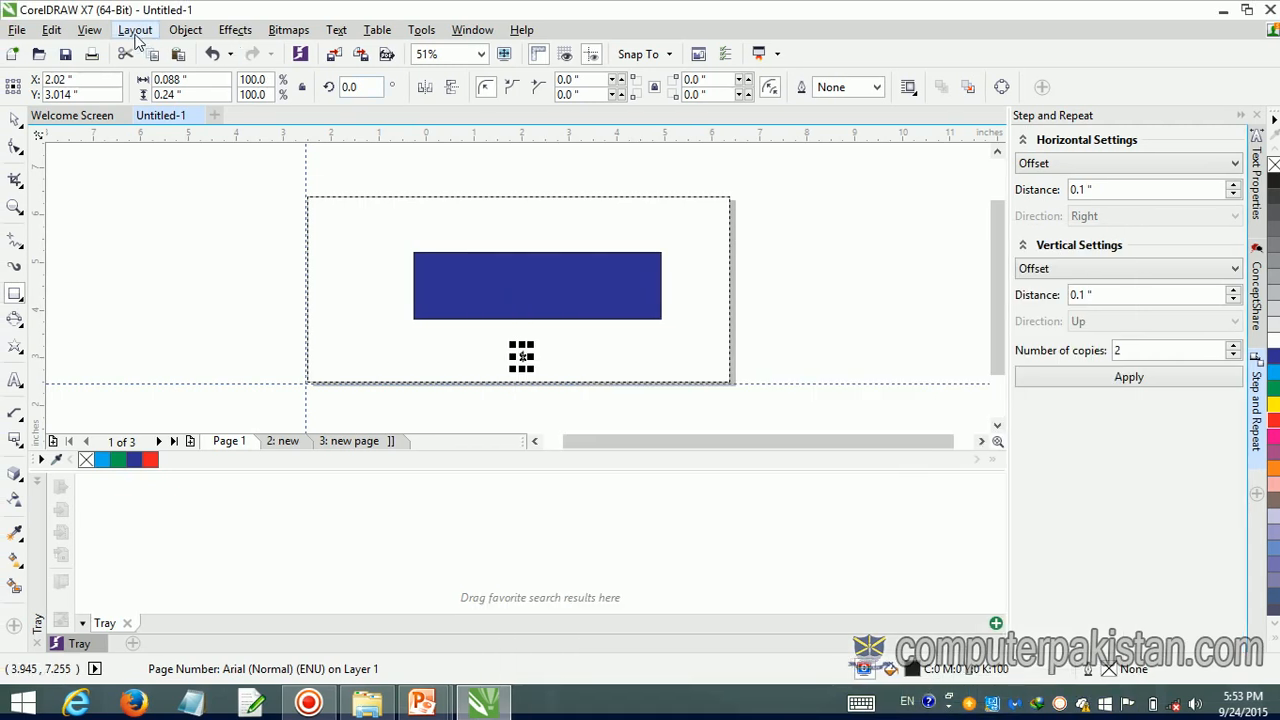
# Step: Set the page background to solid Green in the Page Background options
pyautogui.click(135, 30)
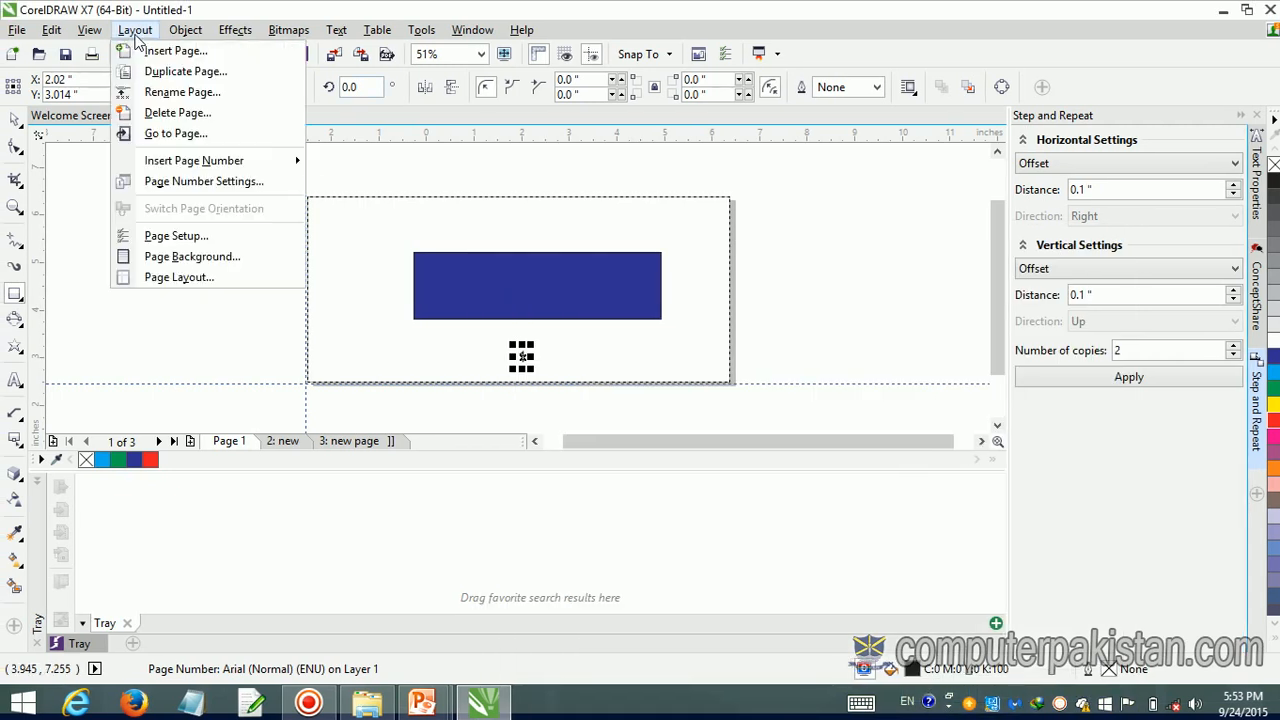
pyautogui.click(165, 257)
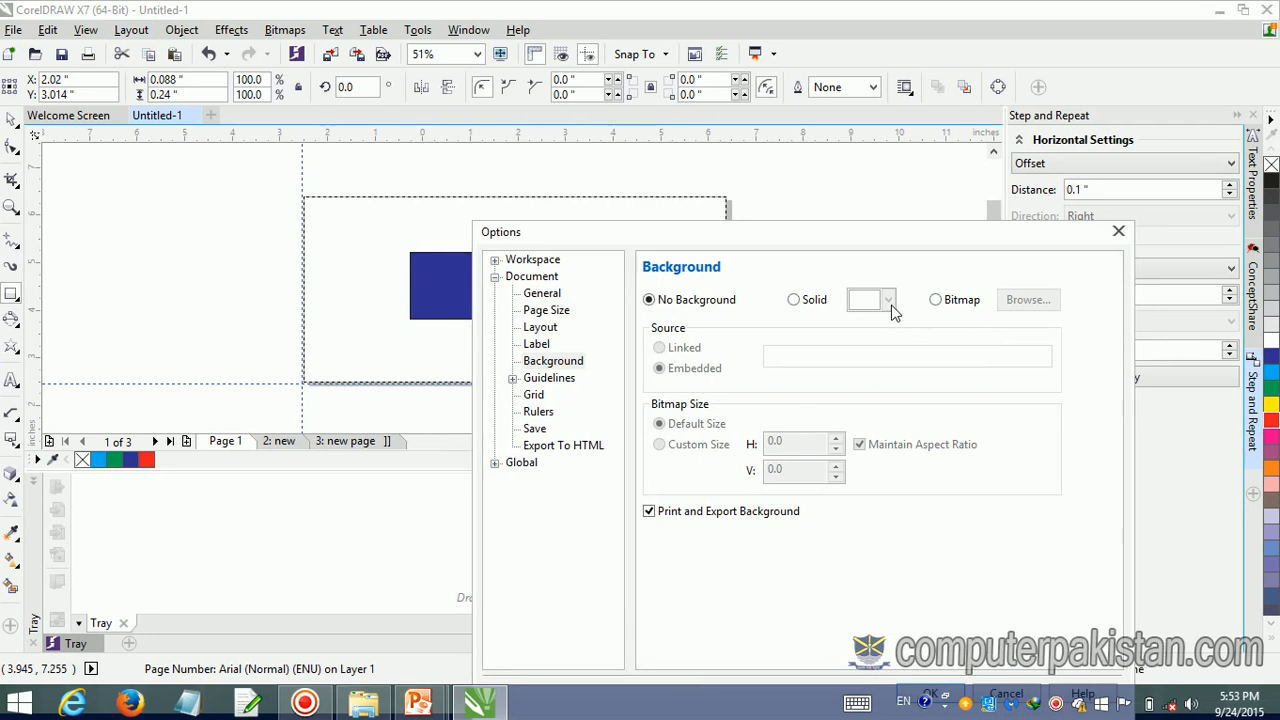
pyautogui.click(795, 302)
pyautogui.click(888, 302)
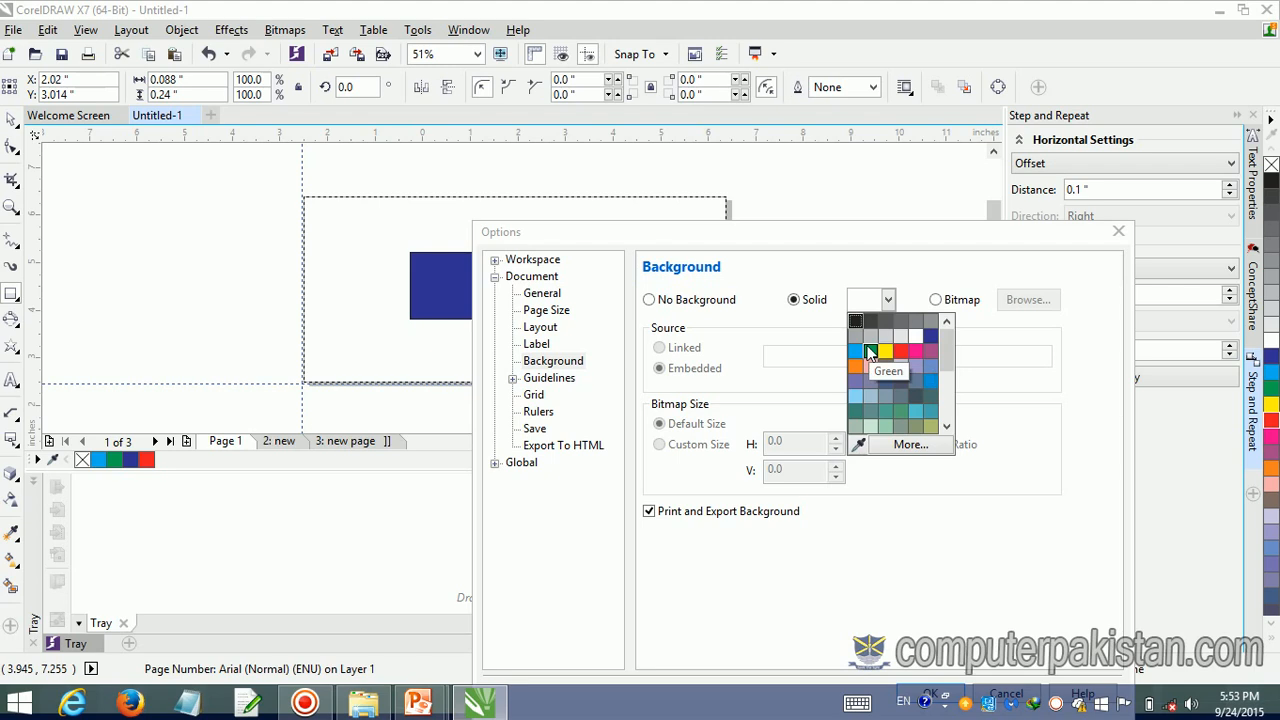
pyautogui.click(870, 351)
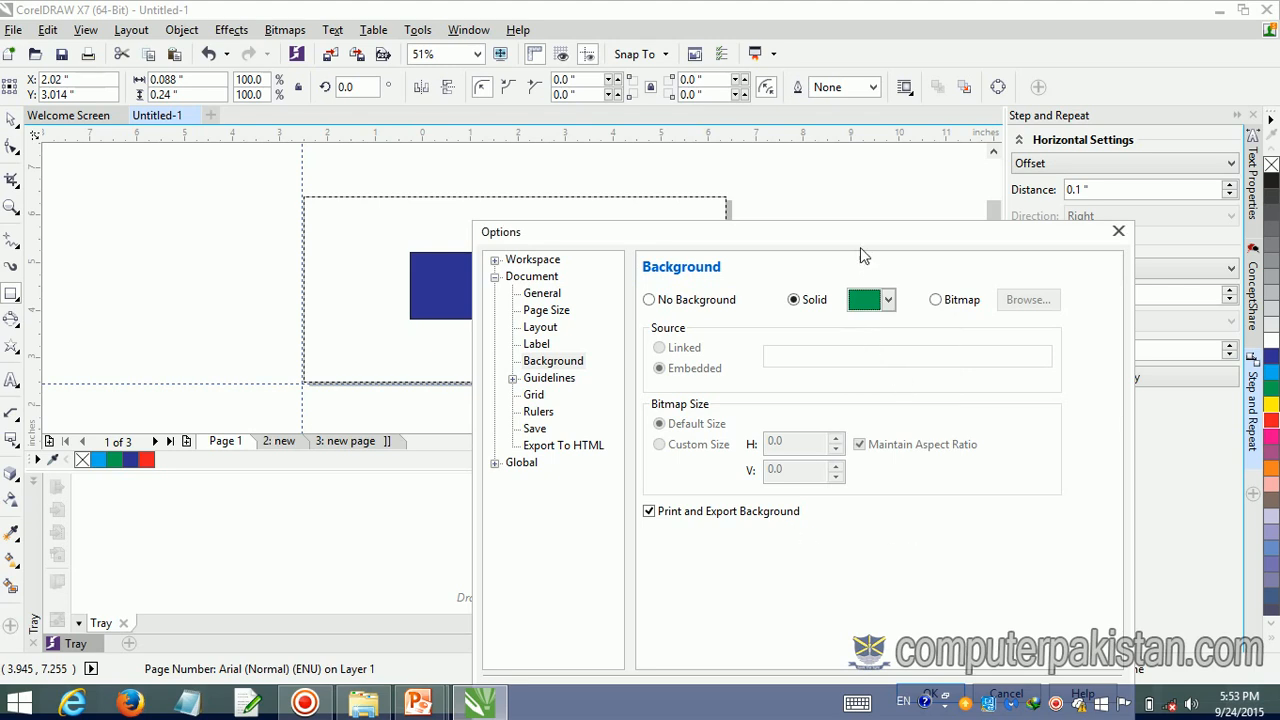
pyautogui.click(898, 600)
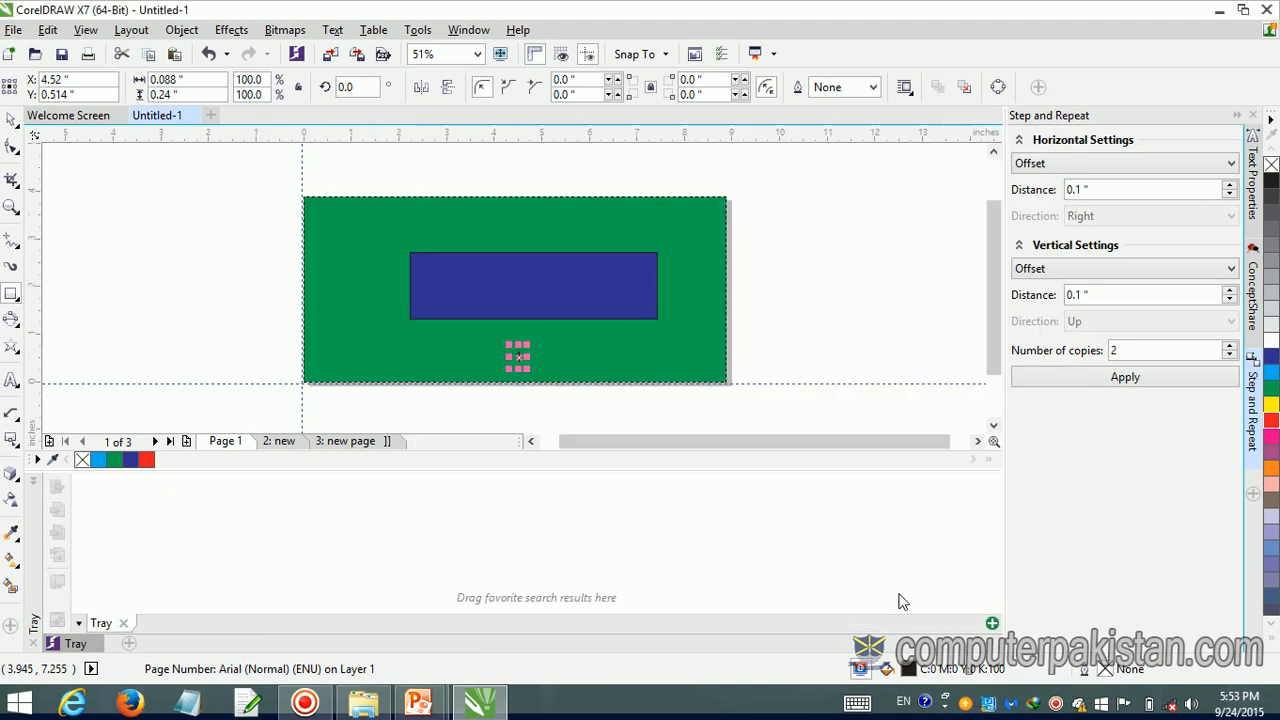
# Step: Check the background on the pages "new" and "new page ]]", and return to page 1
pyautogui.click(272, 443)
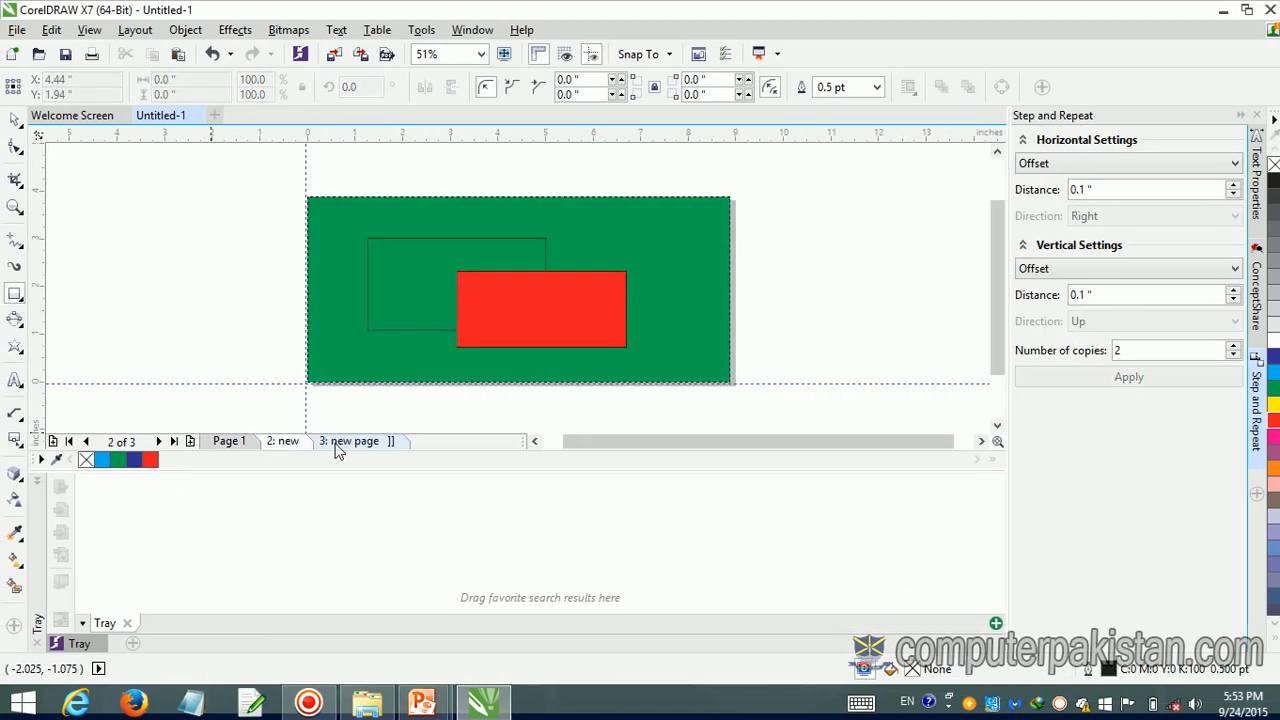
pyautogui.click(334, 447)
pyautogui.click(229, 447)
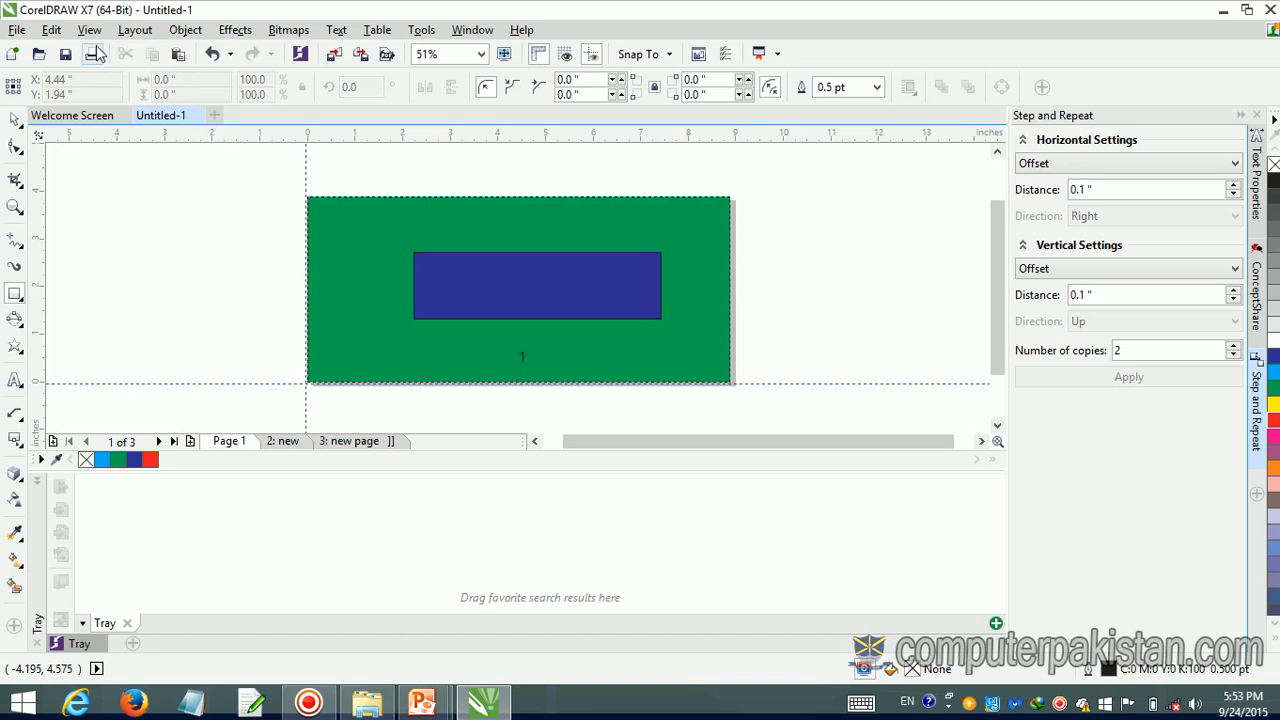
# Step: Review the Page Layout options and accept them with the Full Page layout
pyautogui.click(135, 29)
pyautogui.click(170, 277)
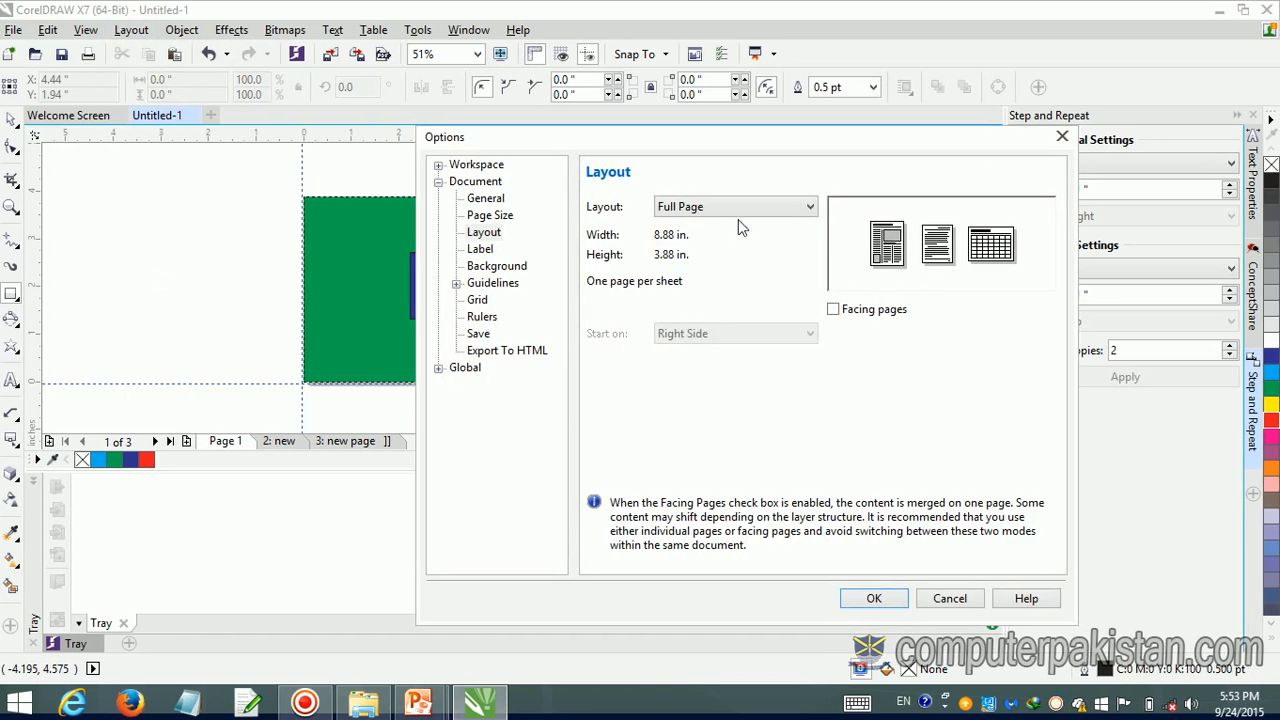
pyautogui.click(884, 599)
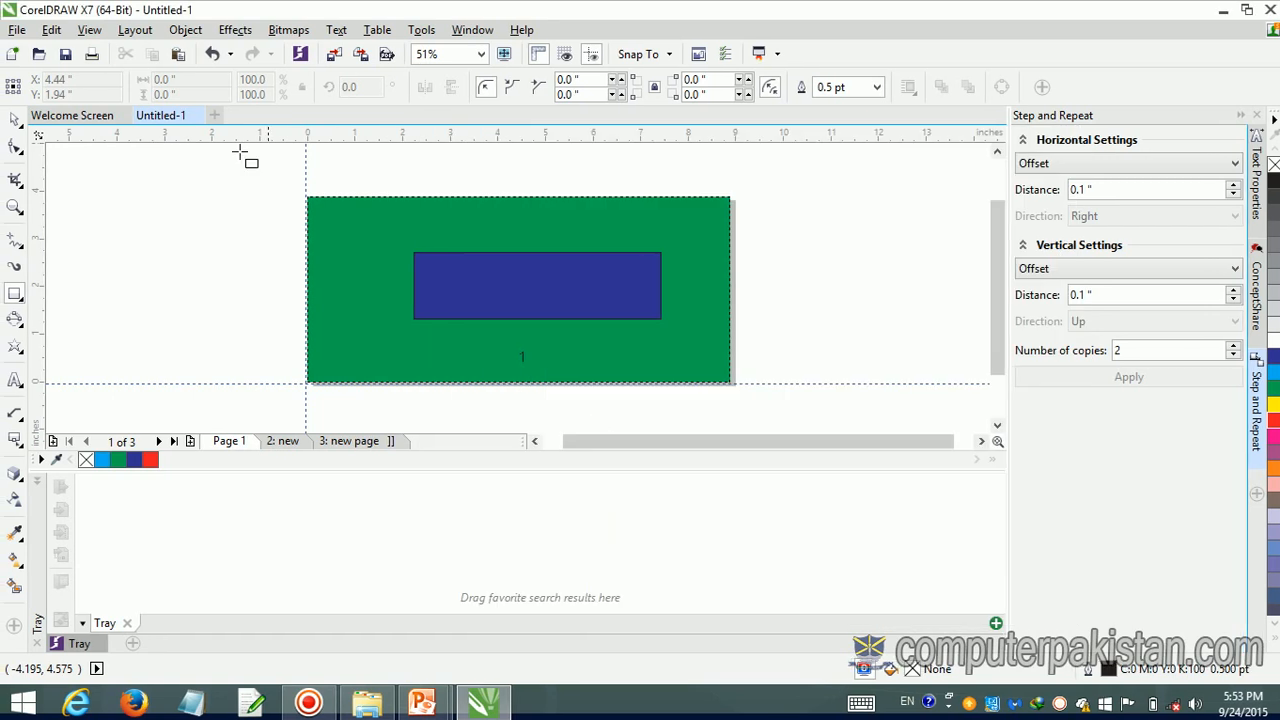
# Step: Remove the solid page background by setting the document to No Background
pyautogui.click(139, 31)
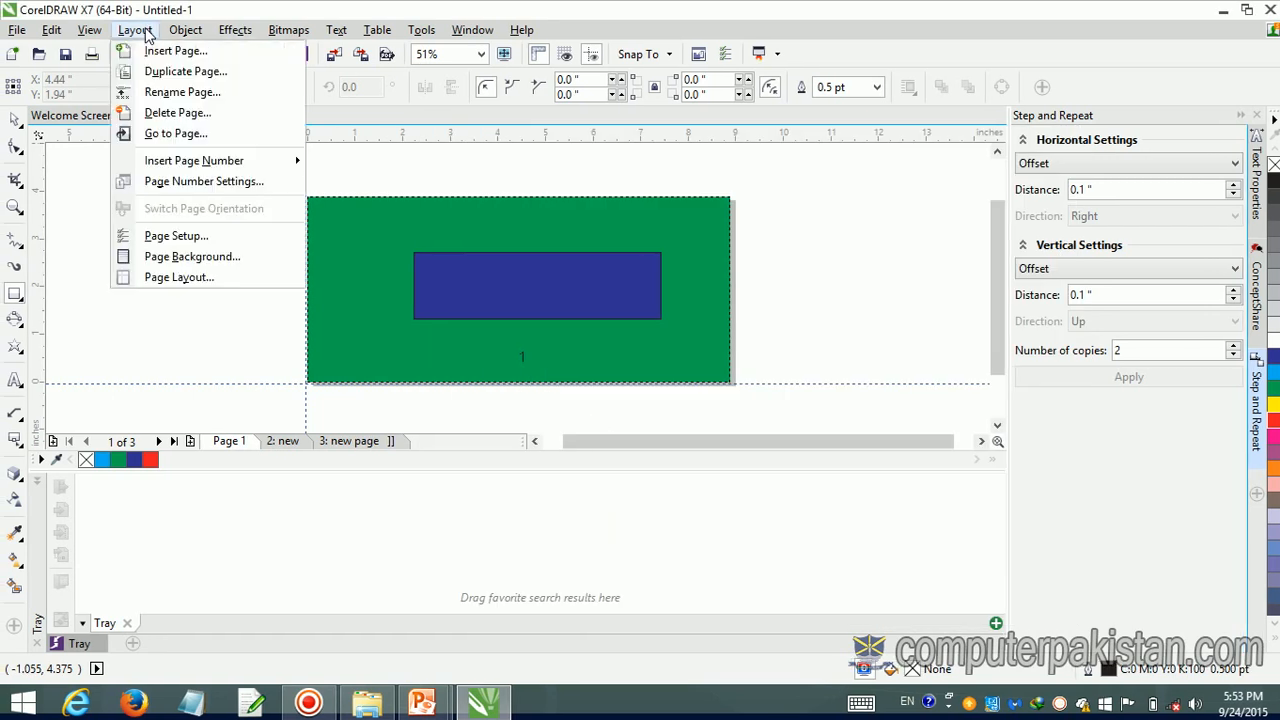
pyautogui.click(157, 257)
pyautogui.click(836, 205)
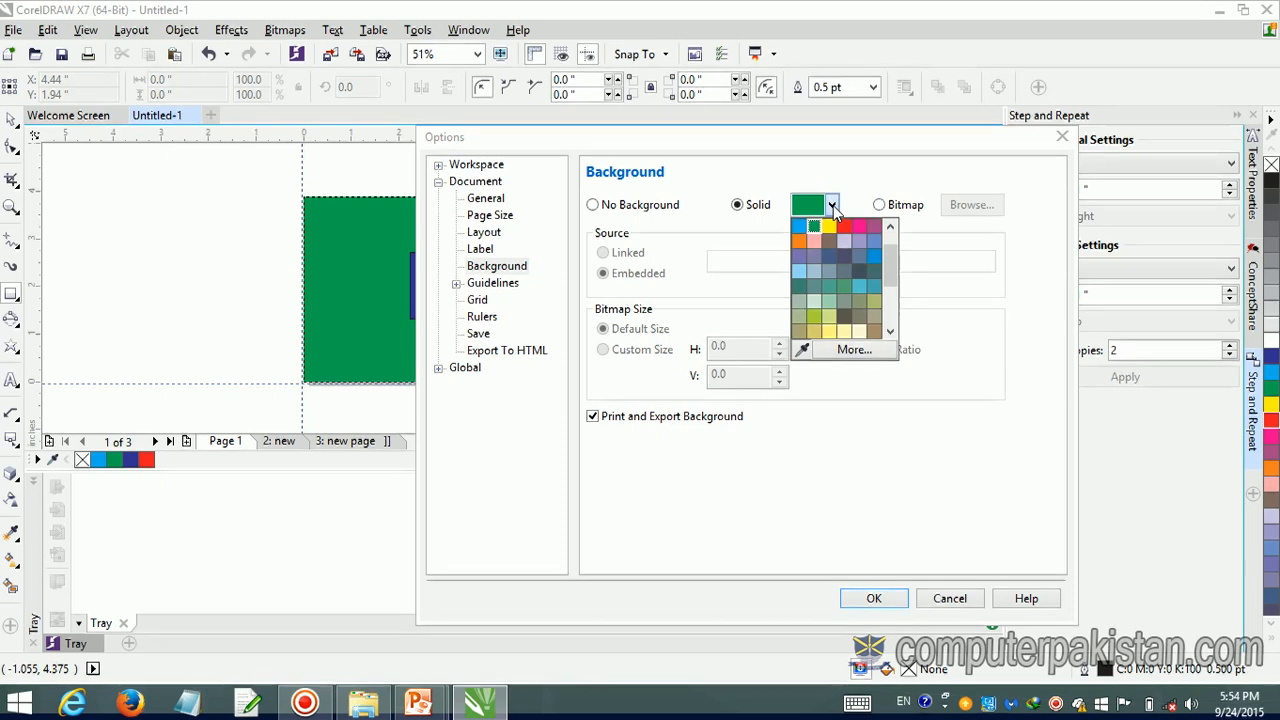
pyautogui.click(601, 212)
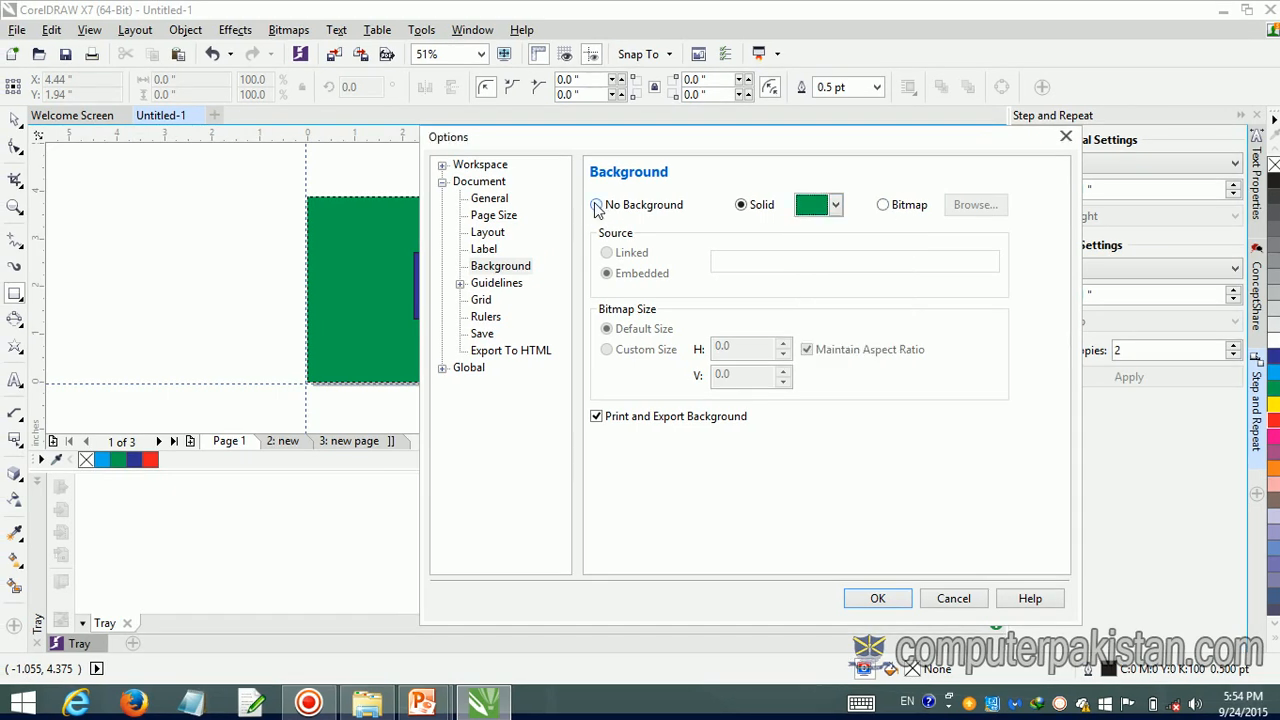
pyautogui.click(596, 205)
pyautogui.click(870, 598)
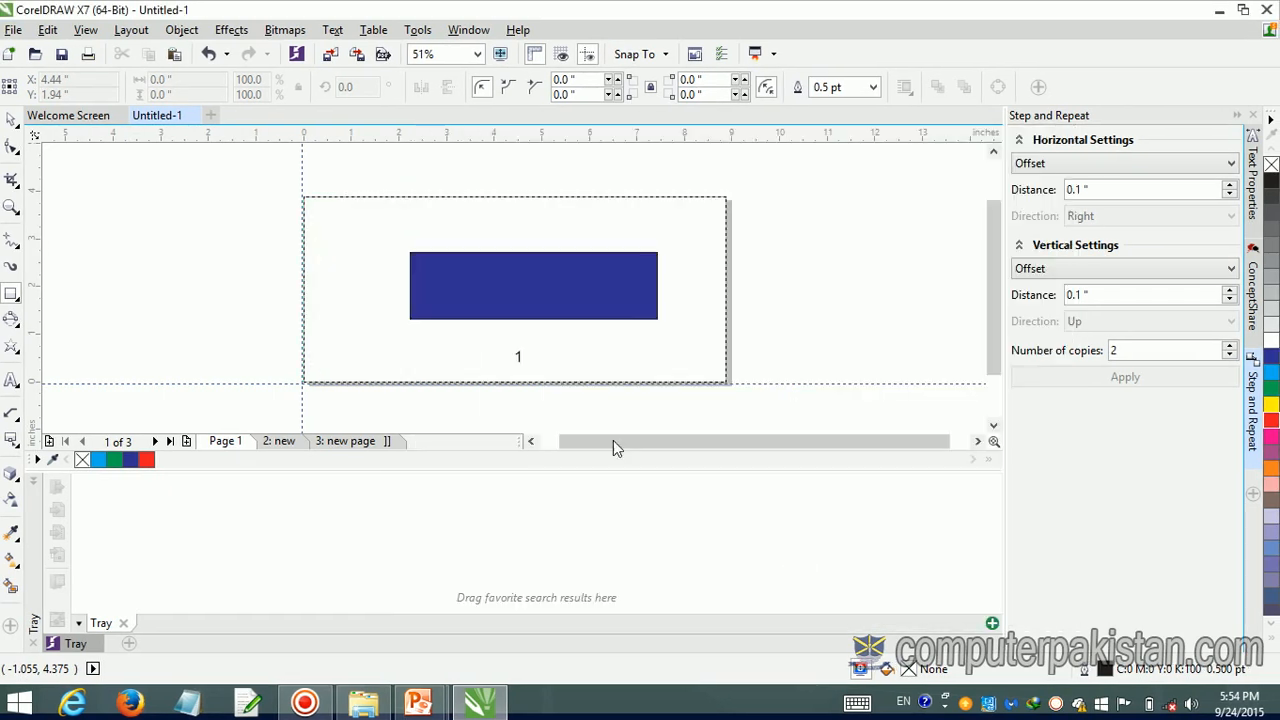
# Step: Start a barcode, leave the wizard, and draw an unfilled rectangle about 5.19 by 1.33 inches across the lower edge of page 1
pyautogui.click(186, 30)
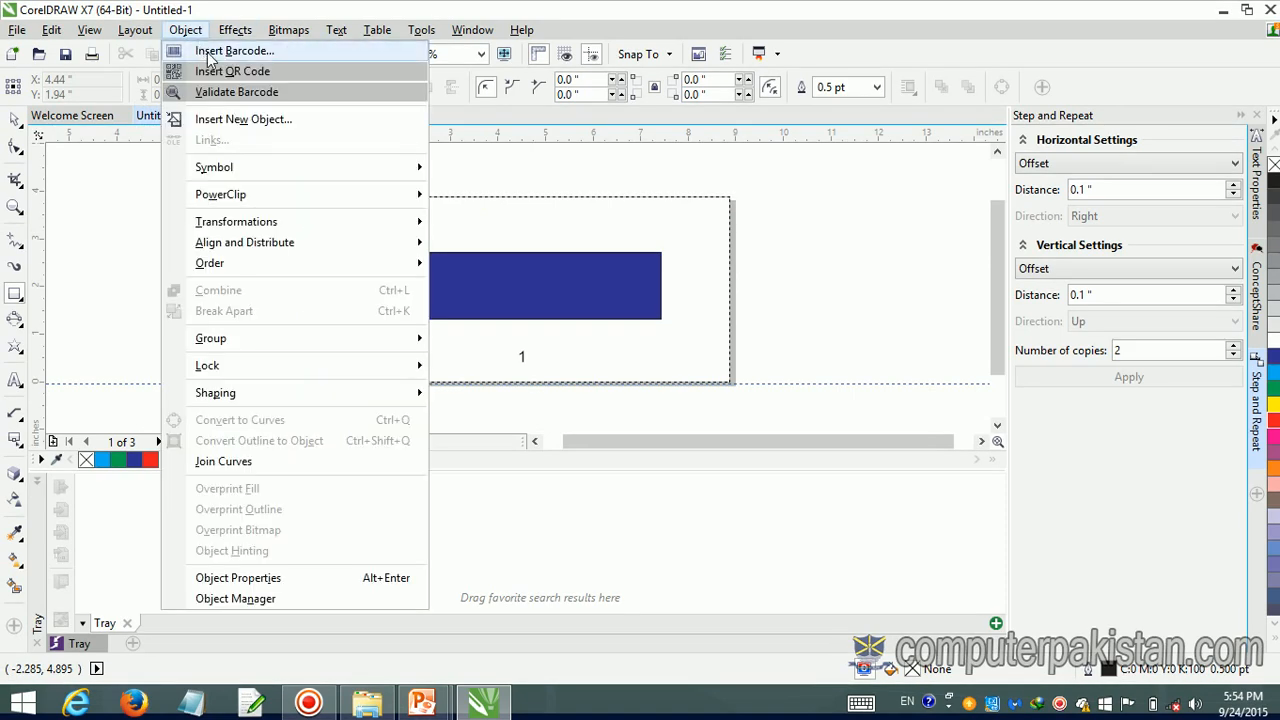
pyautogui.click(210, 51)
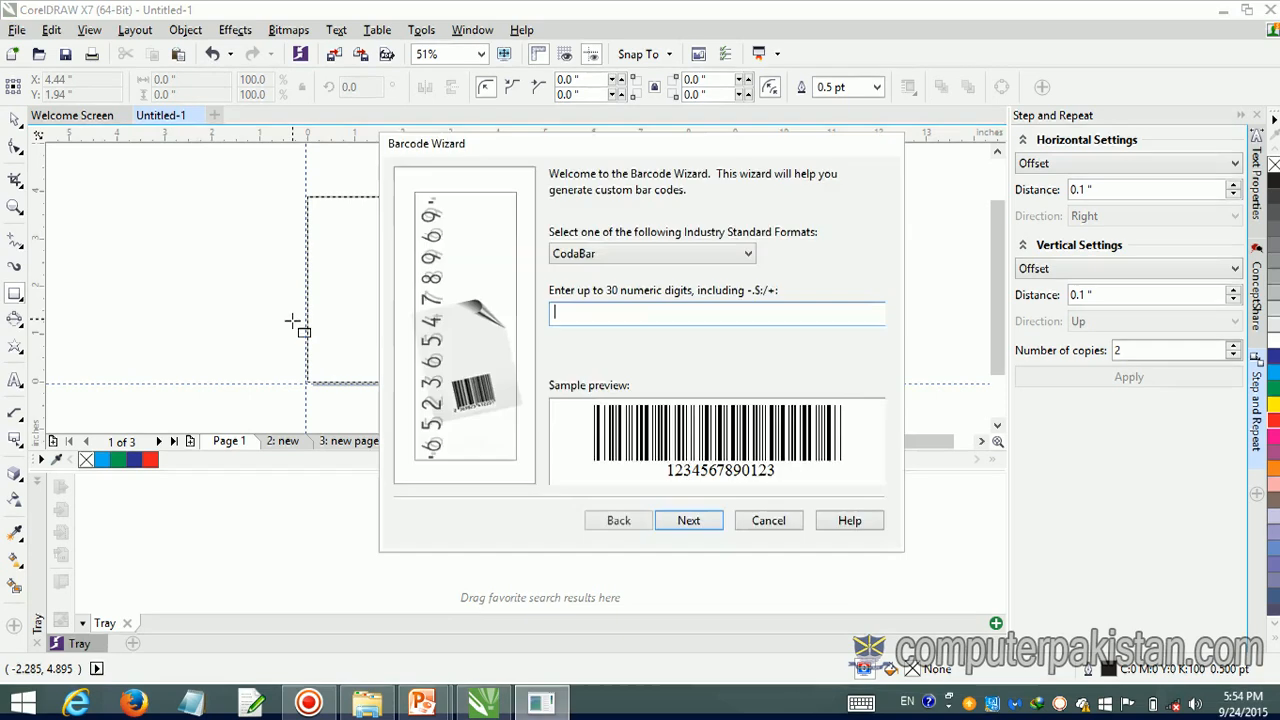
pyautogui.click(292, 320)
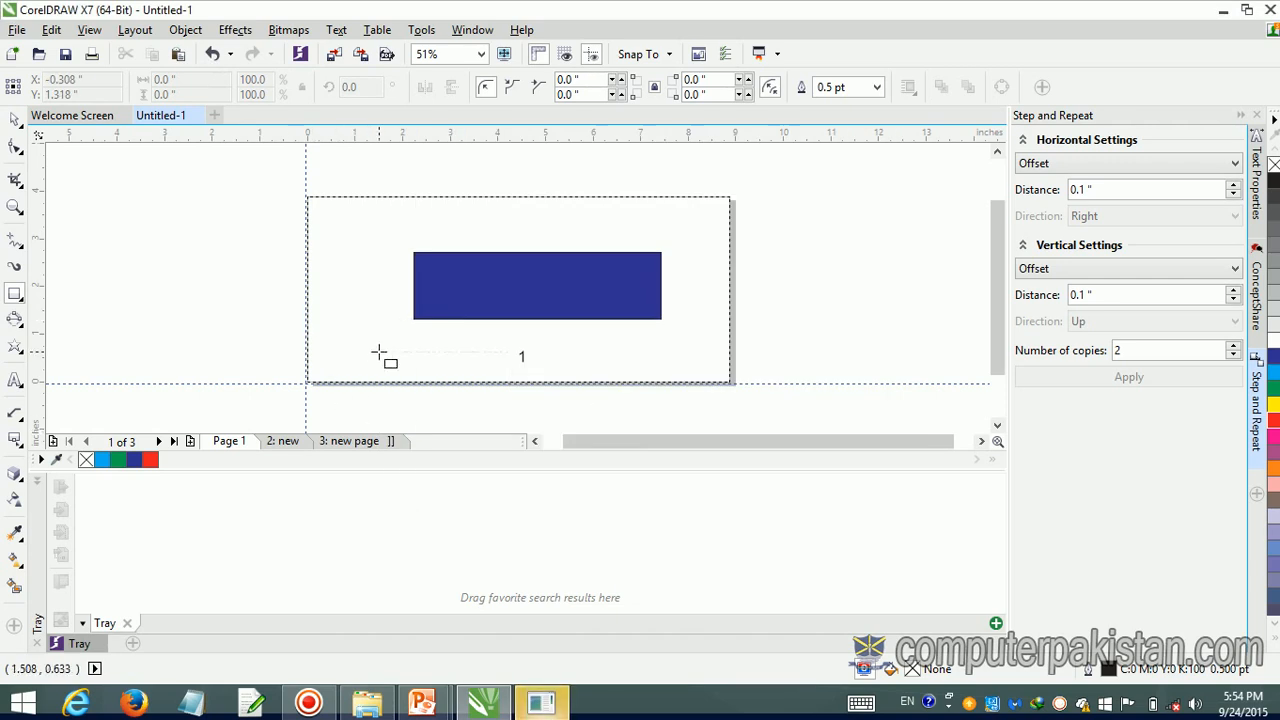
pyautogui.moveTo(379, 351); pyautogui.dragTo(631, 412)
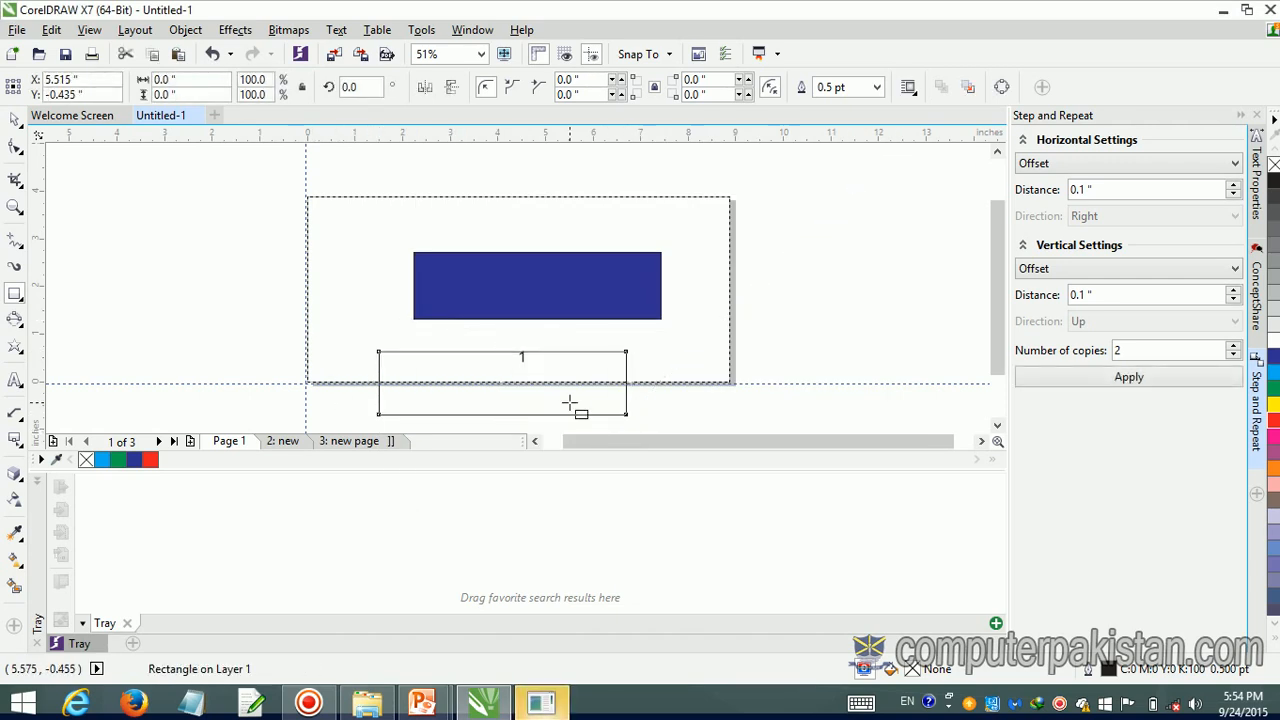
# Step: Insert a CodaBar barcode on page 1 from a string of 1s, shortened to fit the digit limit, with the default barcode and text properties
pyautogui.click(185, 29)
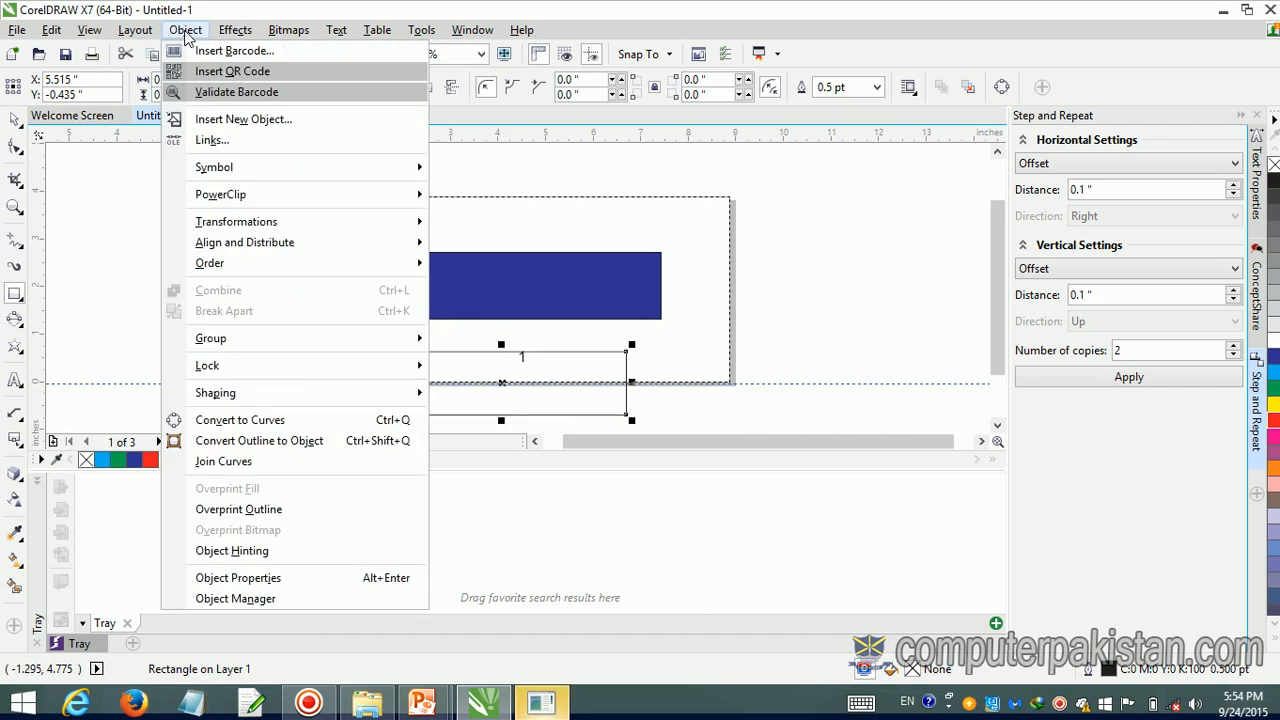
pyautogui.click(204, 50)
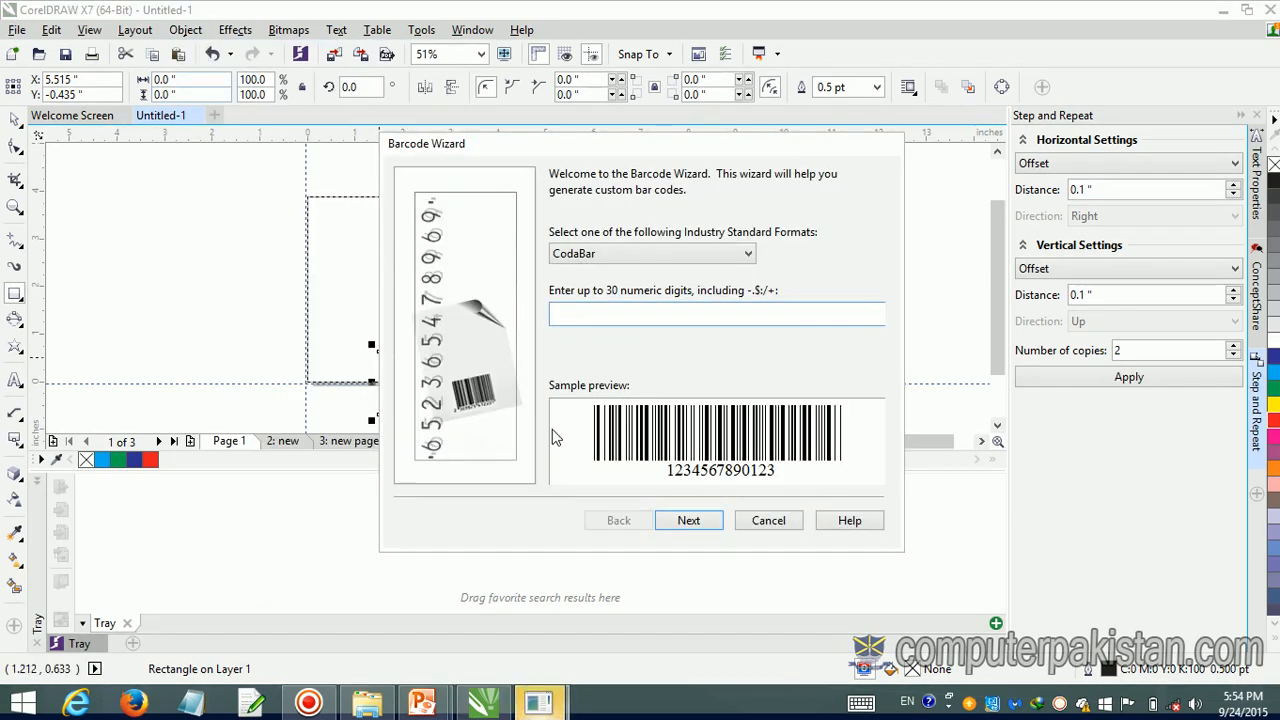
pyautogui.write('f')
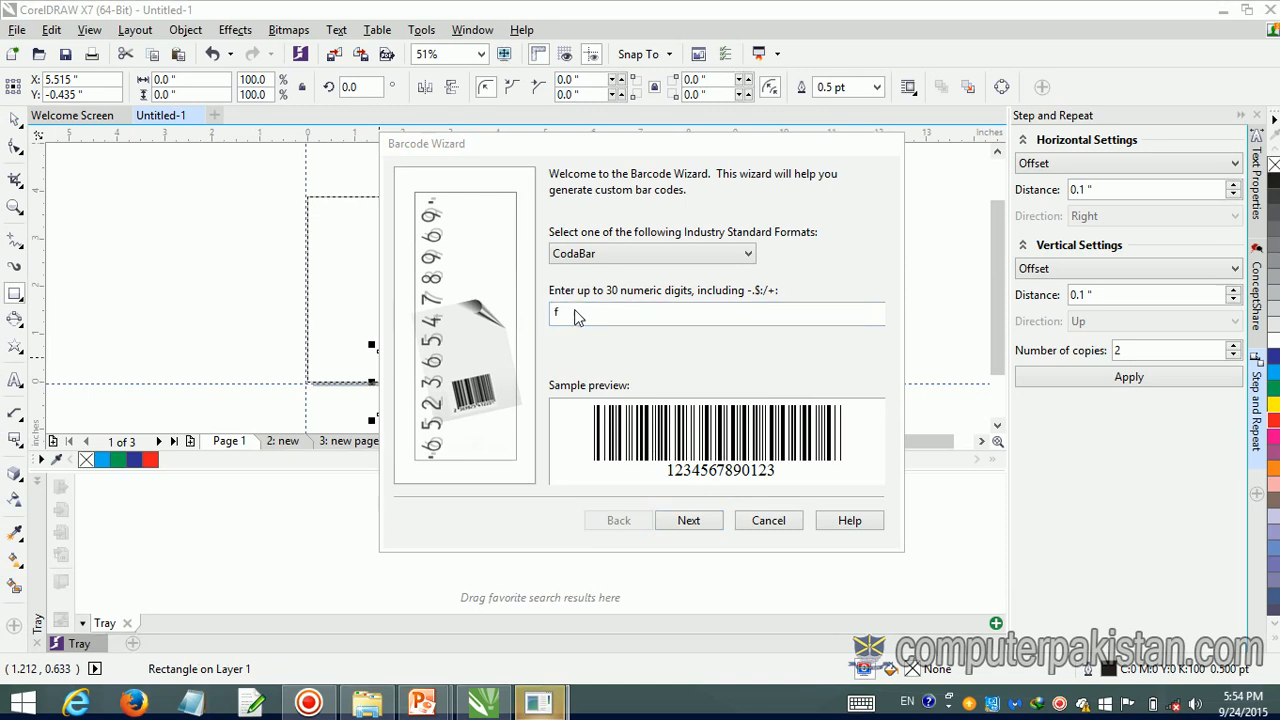
pyautogui.click(695, 392)
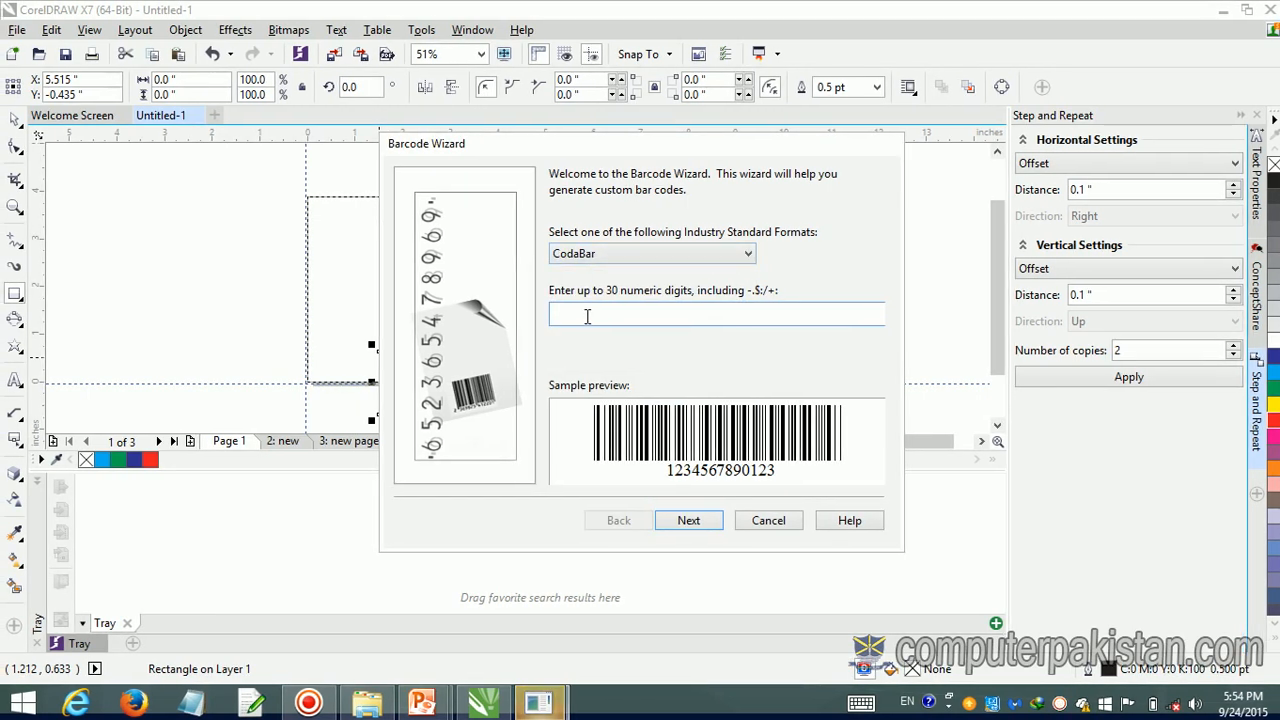
pyautogui.write('1')
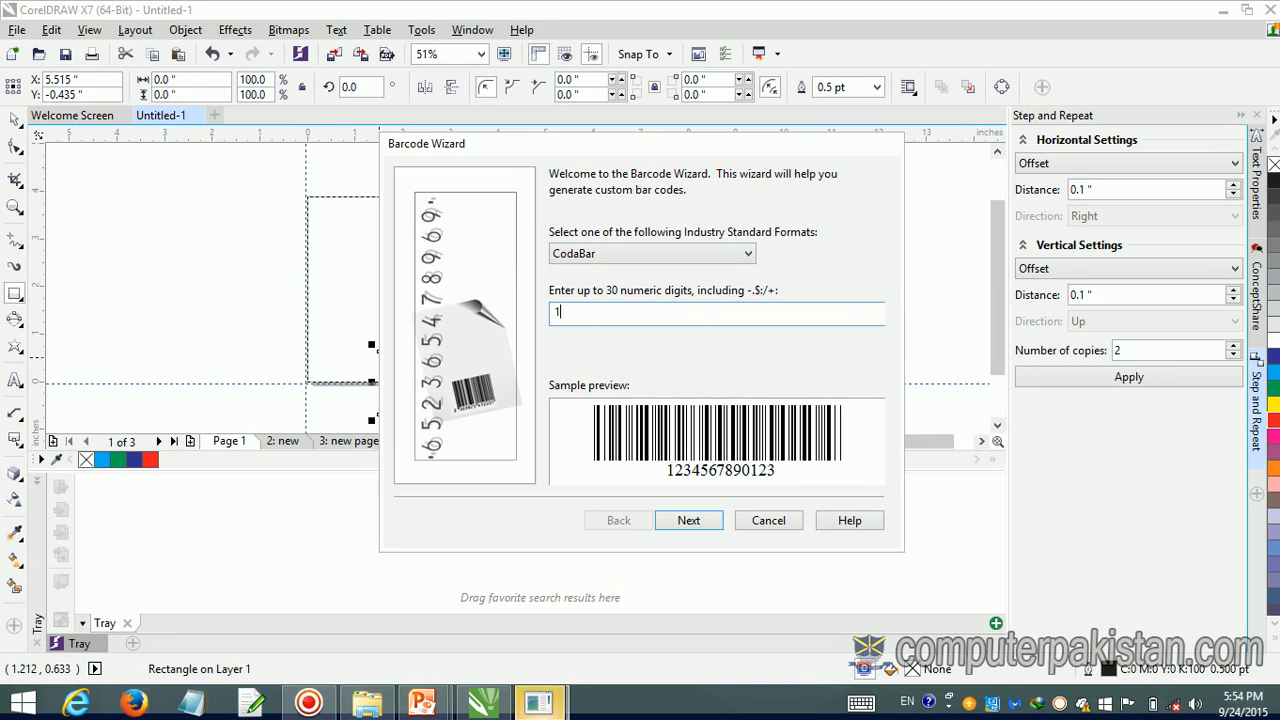
pyautogui.write('11111111111111111111111111111')
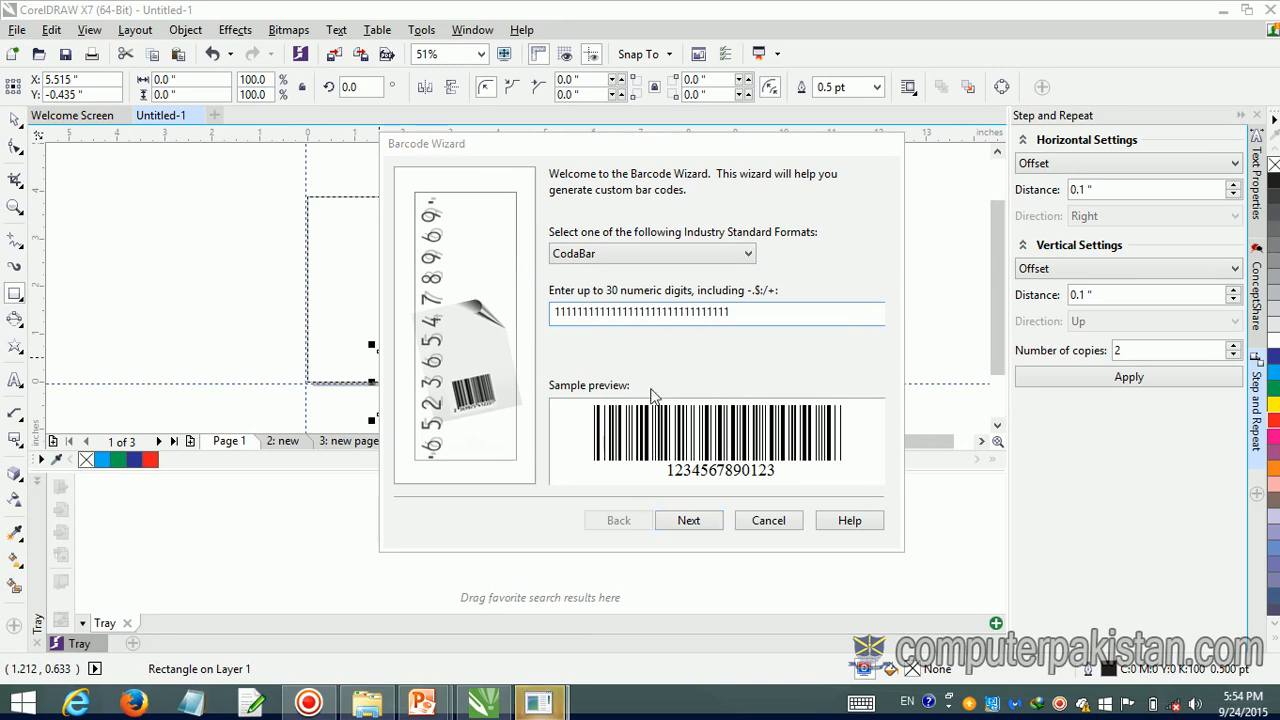
pyautogui.click(705, 523)
pyautogui.click(686, 390)
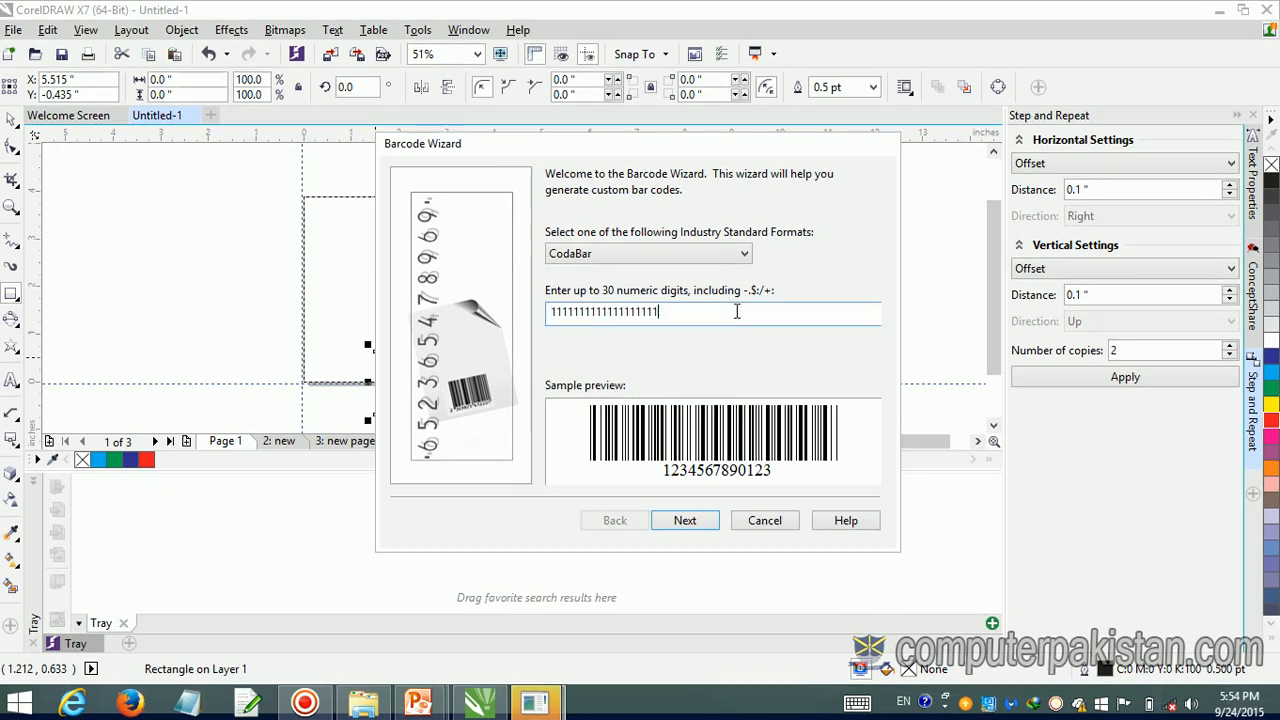
pyautogui.click(686, 520)
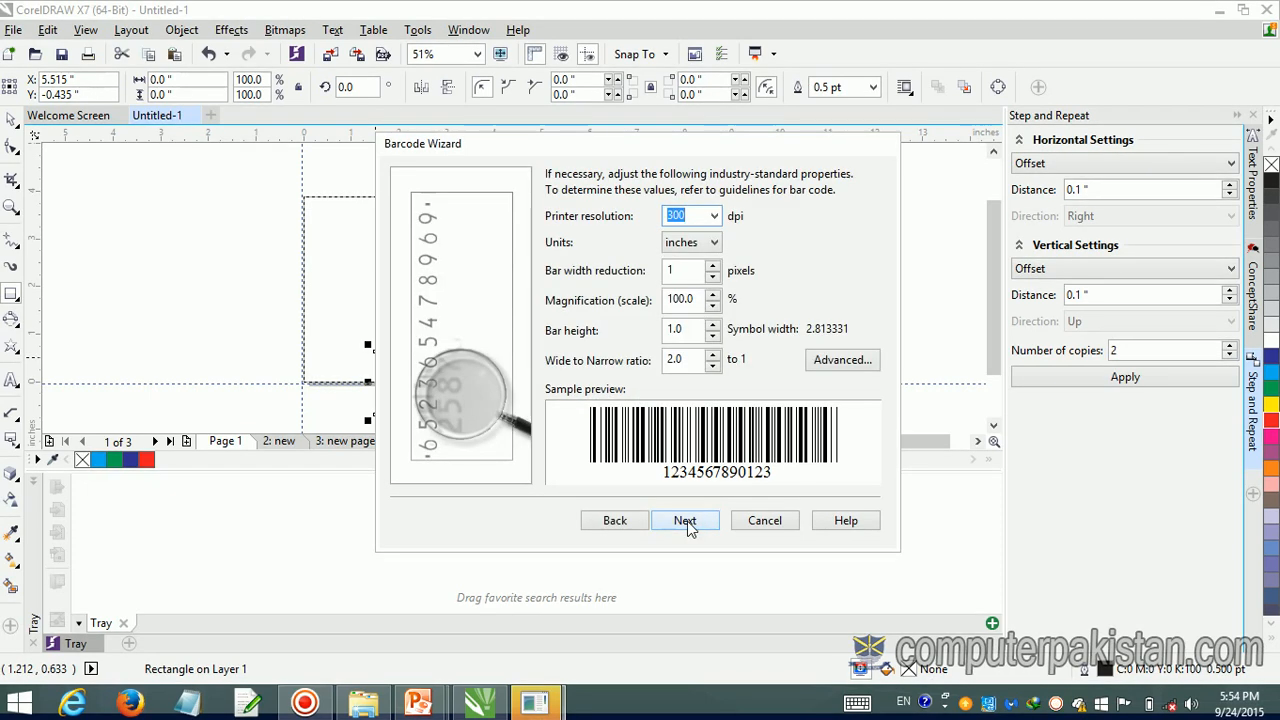
pyautogui.click(686, 520)
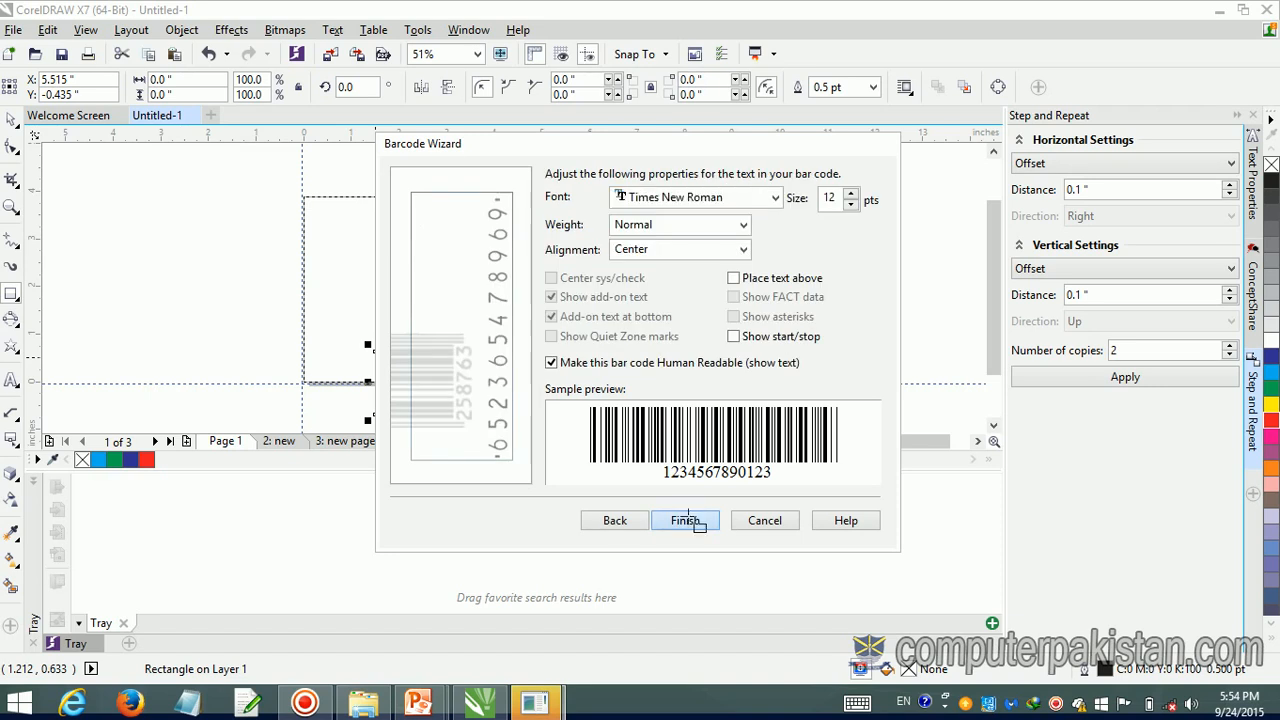
pyautogui.click(686, 520)
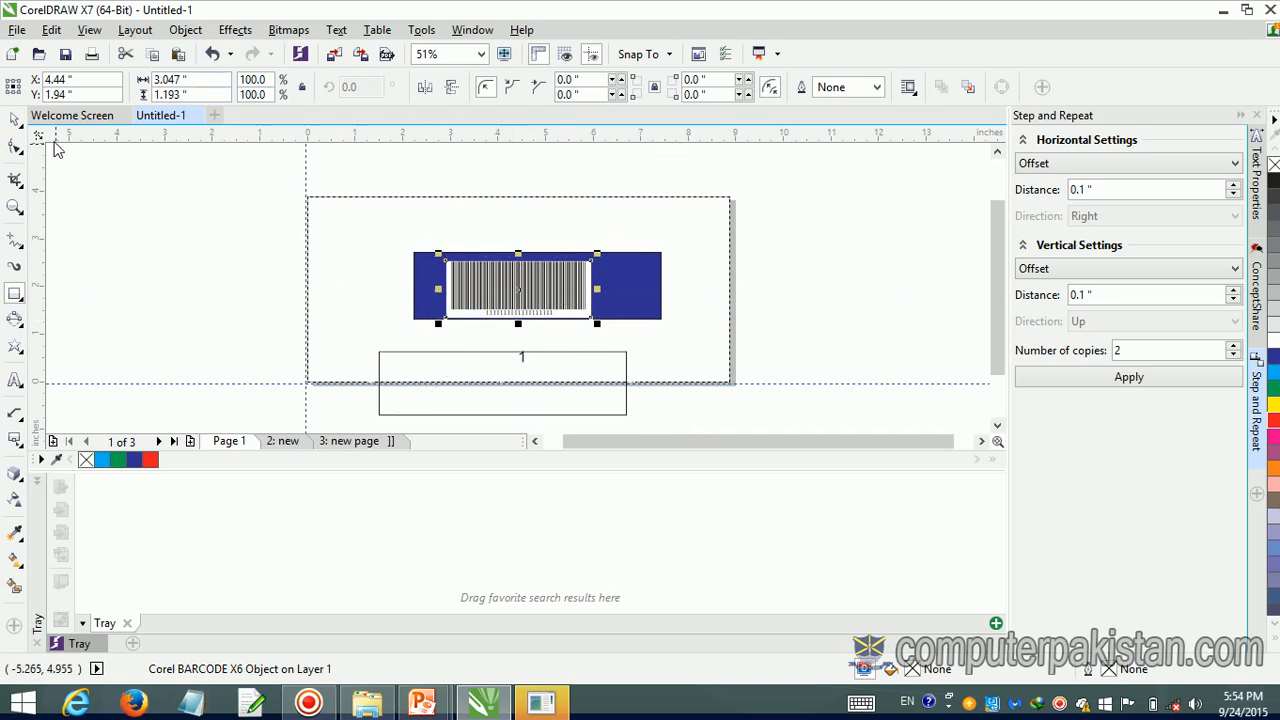
# Step: Move the barcode off the blue rectangle to the empty area right of the page, and delete the unfilled rectangle at the page's lower edge
pyautogui.click(19, 124)
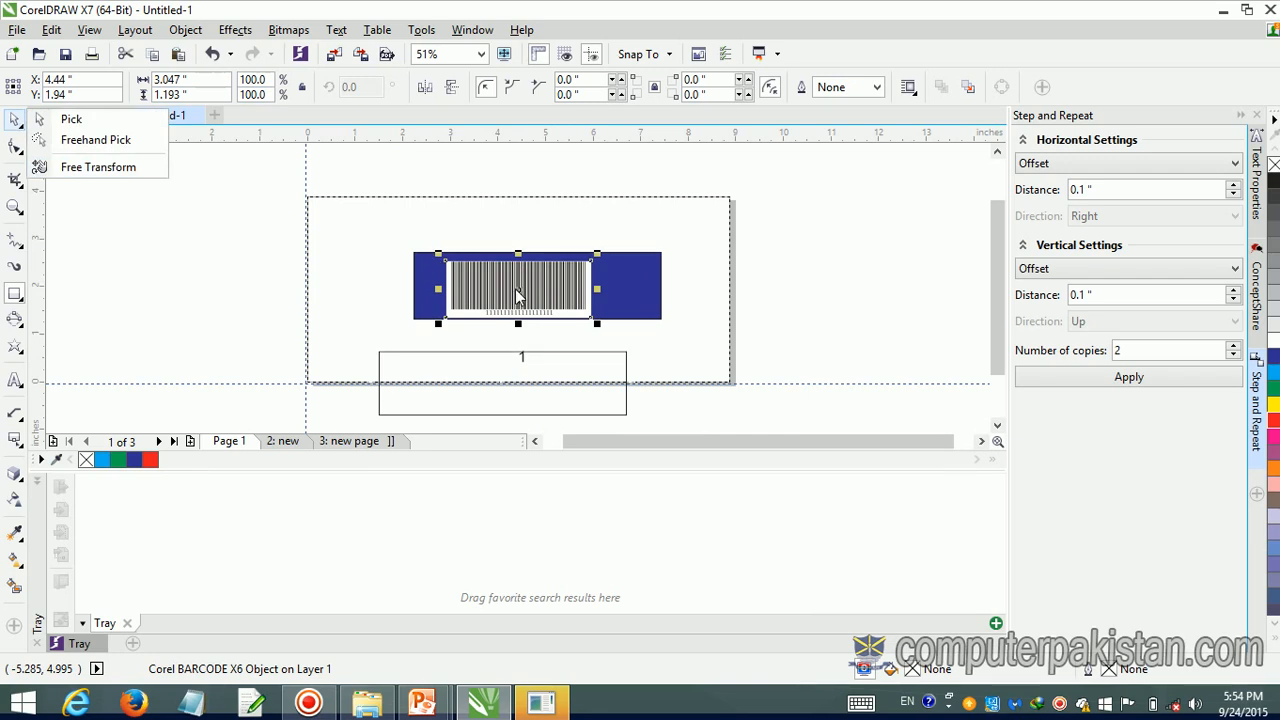
pyautogui.click(517, 290)
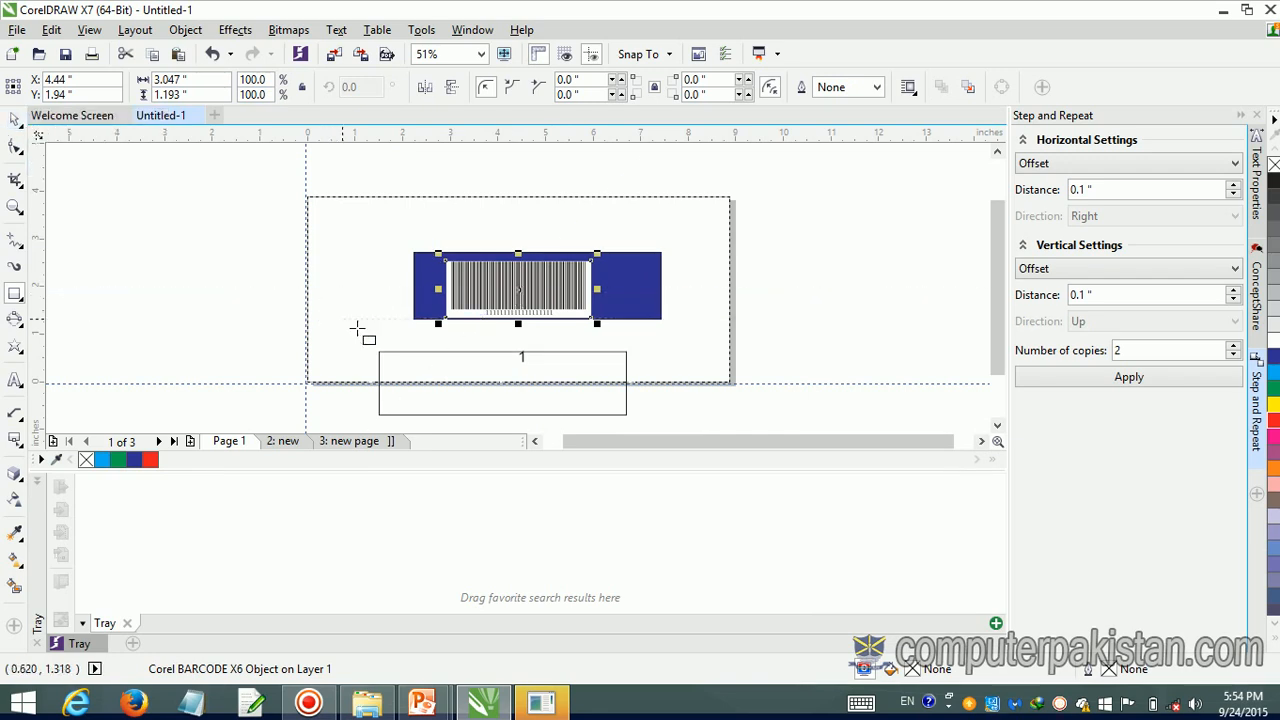
pyautogui.moveTo(518, 290); pyautogui.dragTo(828, 311)
pyautogui.click(527, 390)
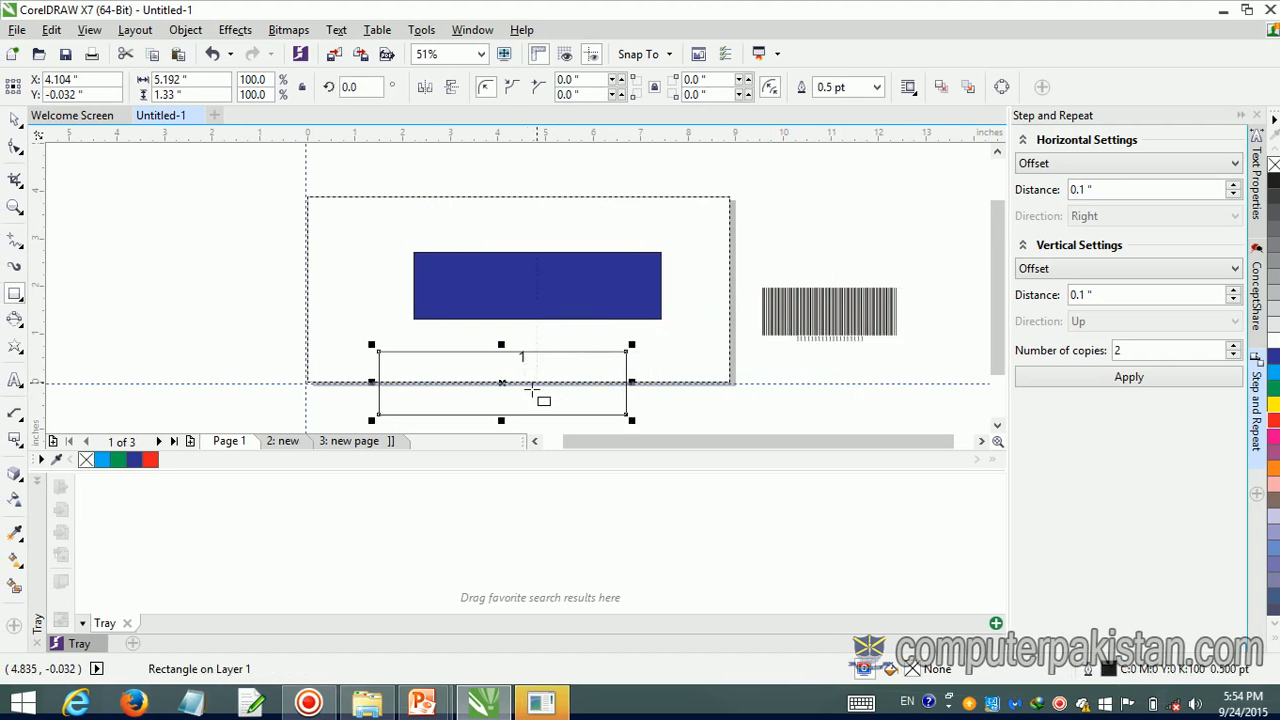
pyautogui.press('Delete')
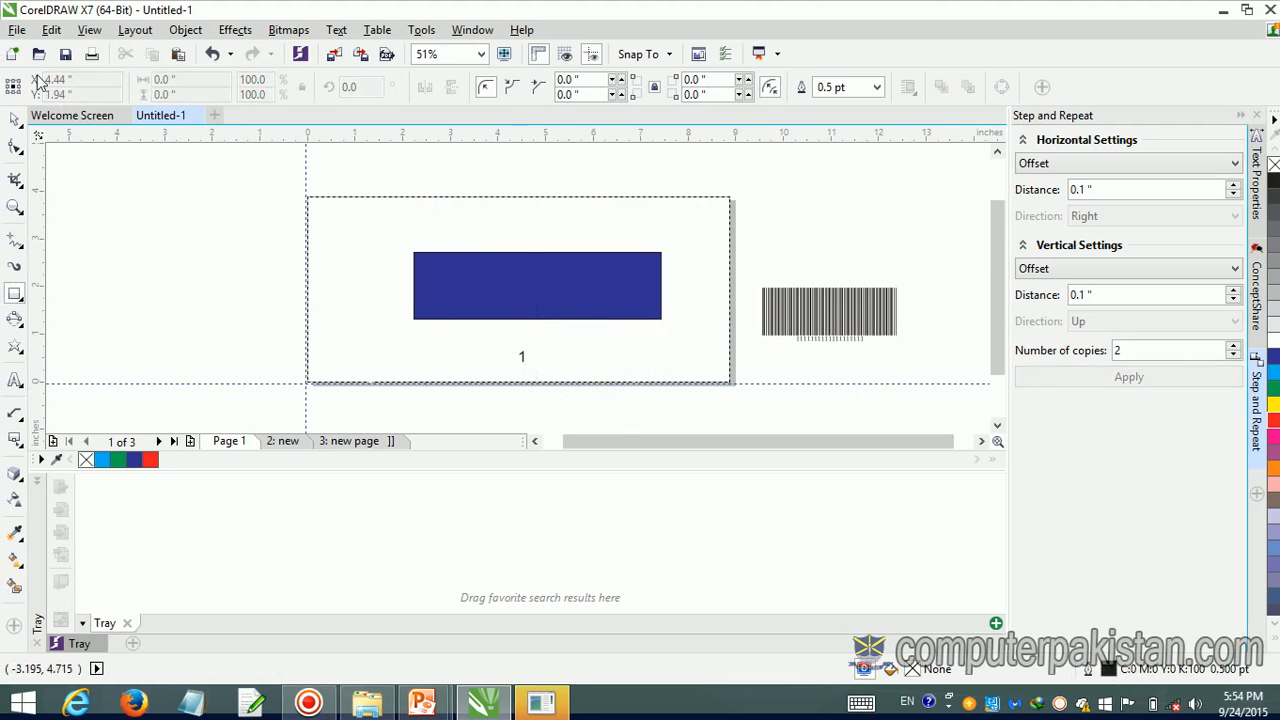
# Step: Set the zoom level to 75% with the Zoom tool and add another tray
pyautogui.click(17, 207)
pyautogui.click(25, 216)
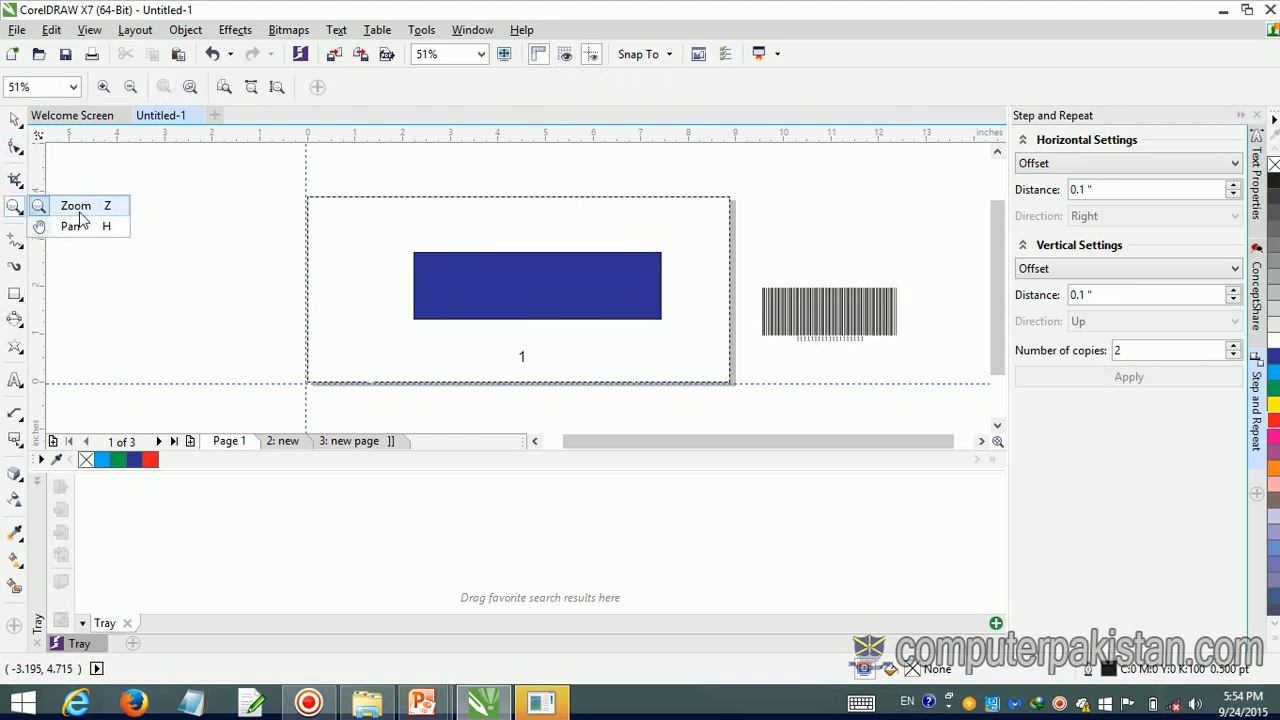
pyautogui.click(73, 87)
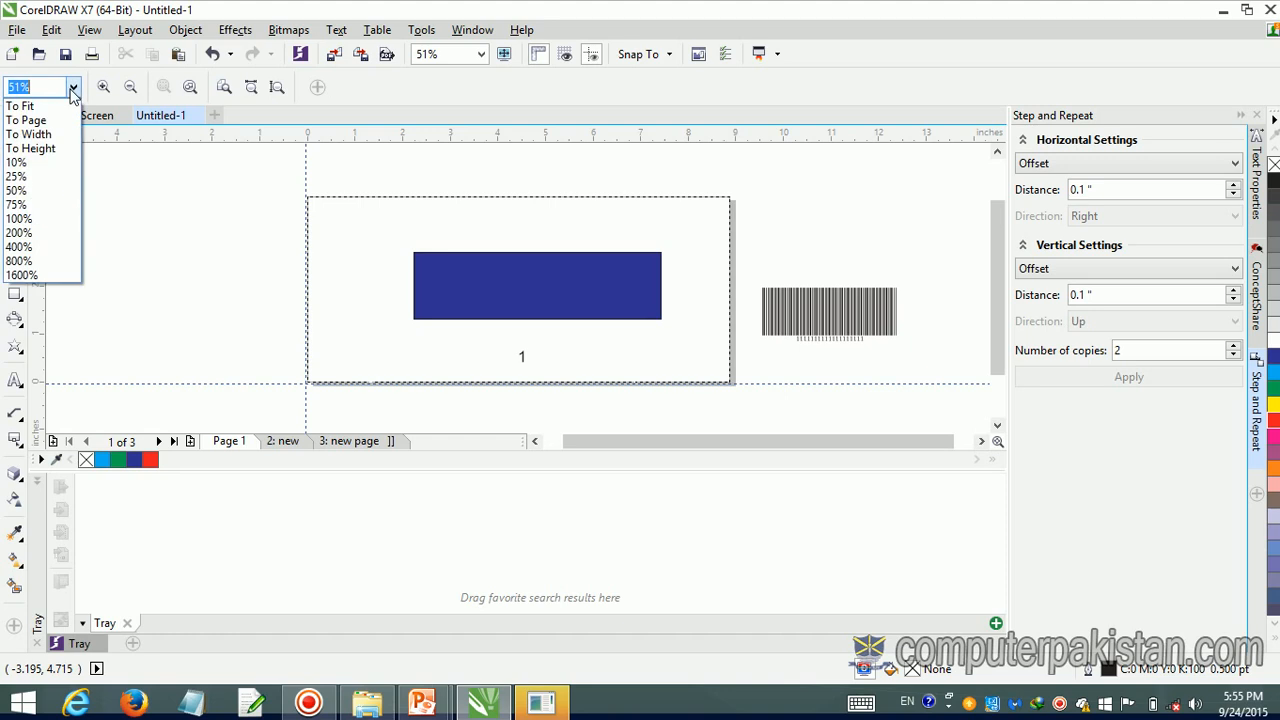
pyautogui.click(34, 204)
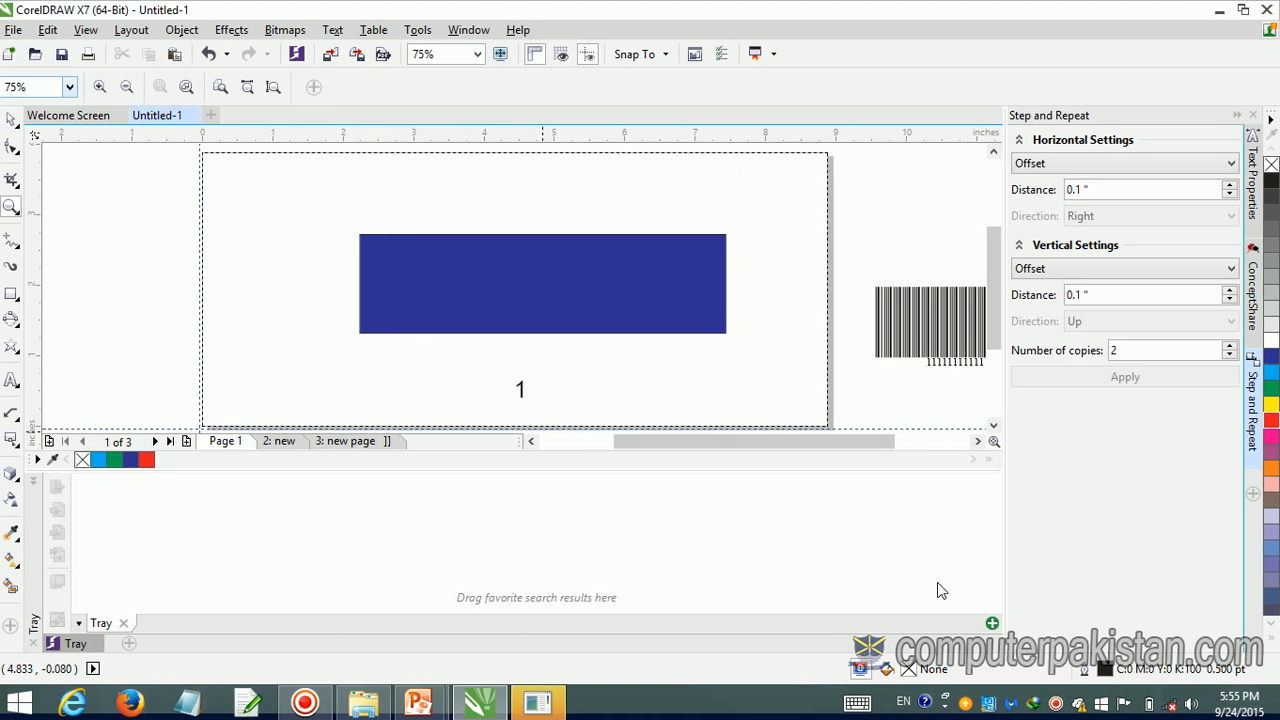
pyautogui.click(992, 623)
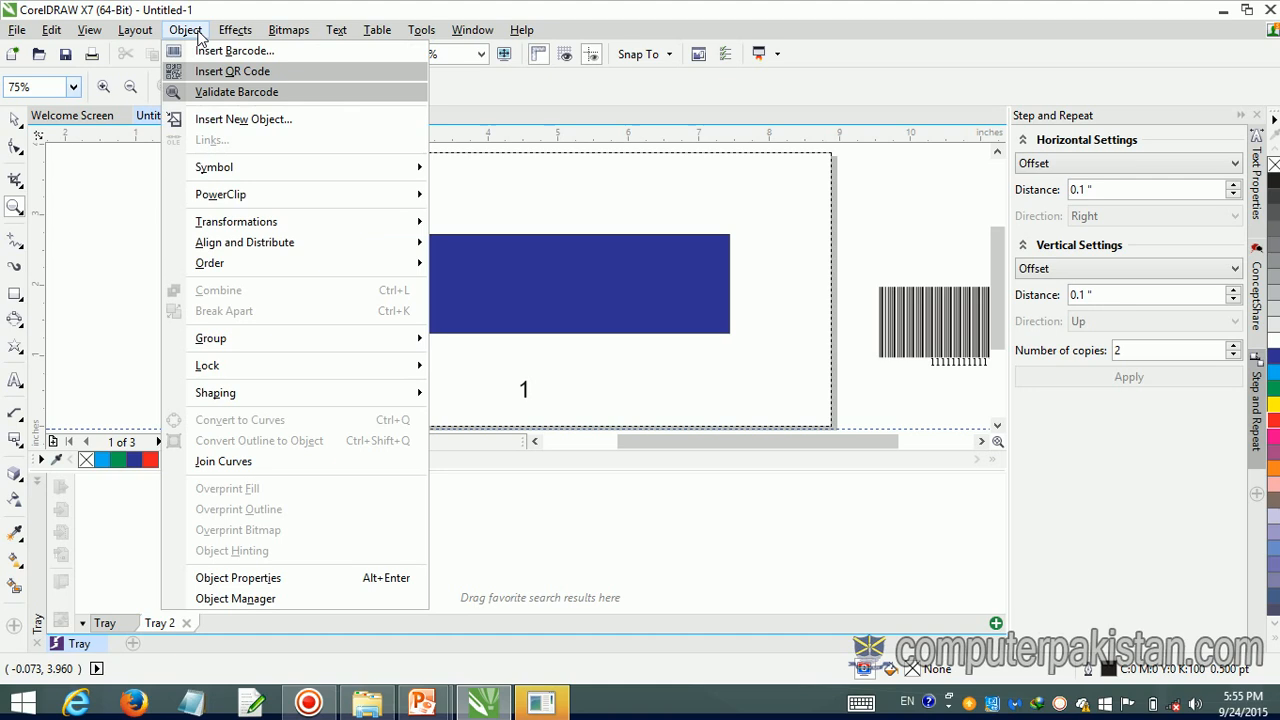
# Step: Insert a new Corel BARCODE X7 object with the default CodaBar format and text properties, and move it onto the page's left edge
pyautogui.click(240, 121)
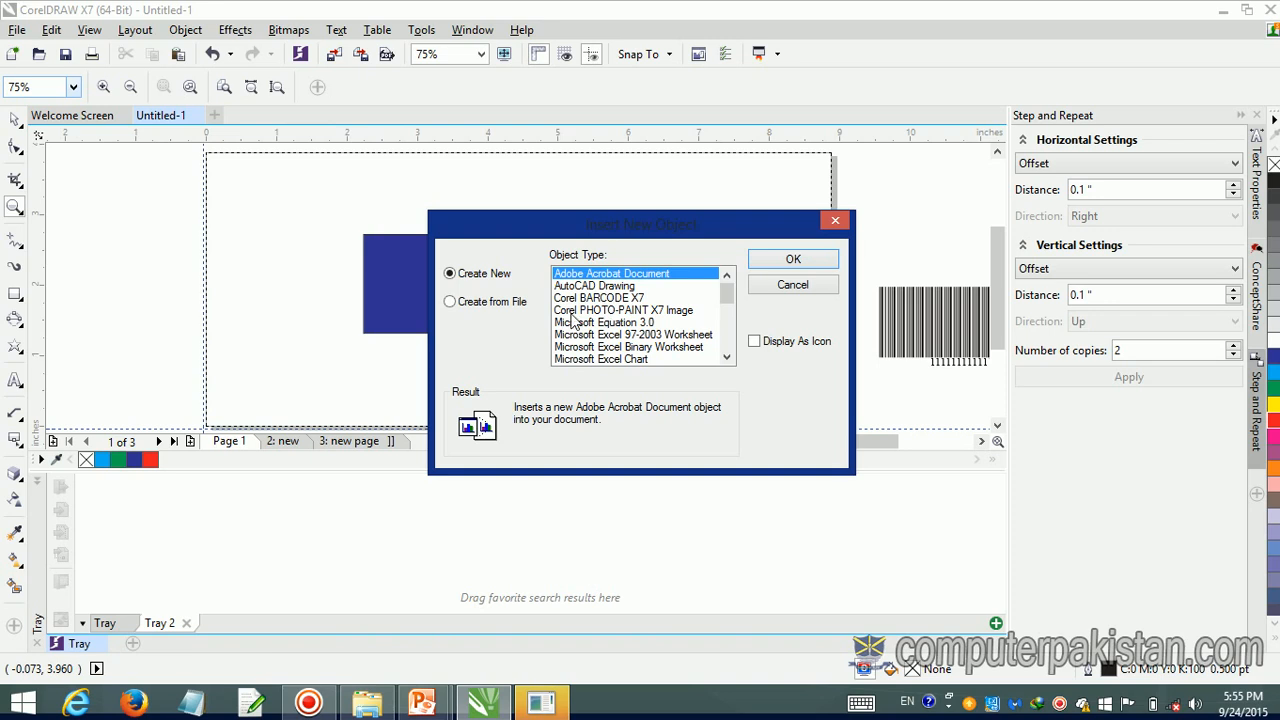
pyautogui.click(618, 298)
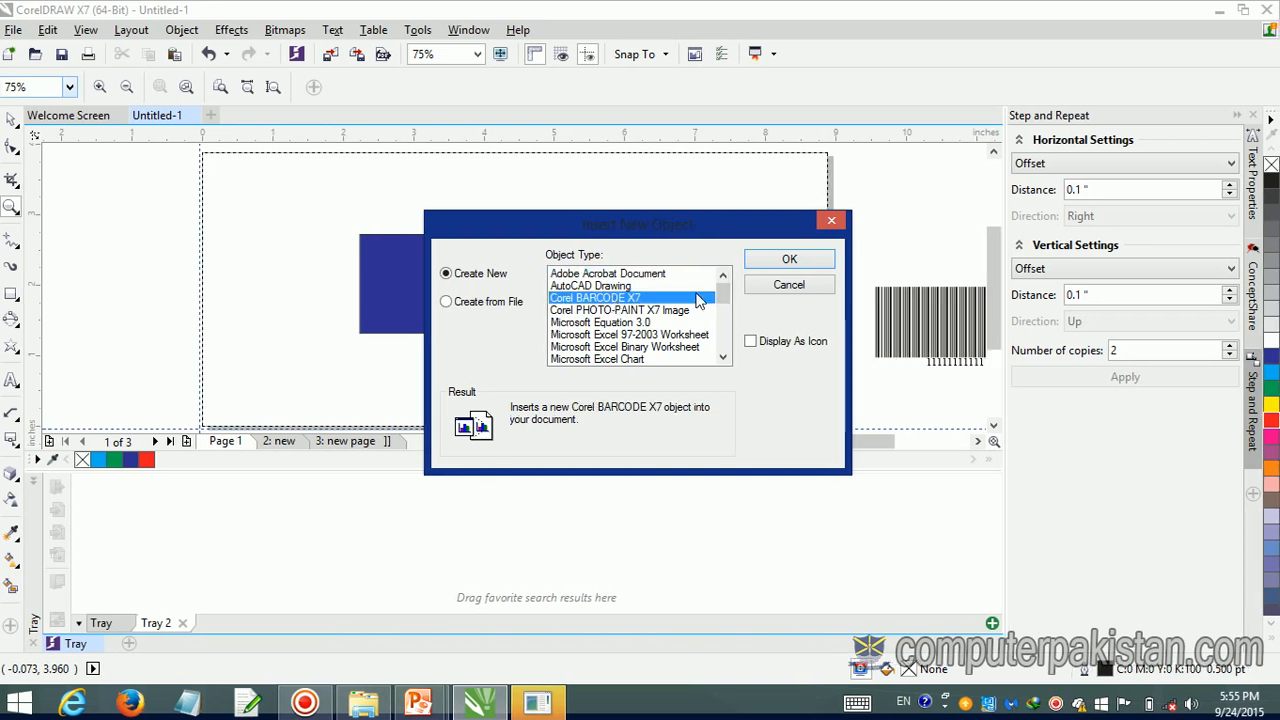
pyautogui.click(790, 260)
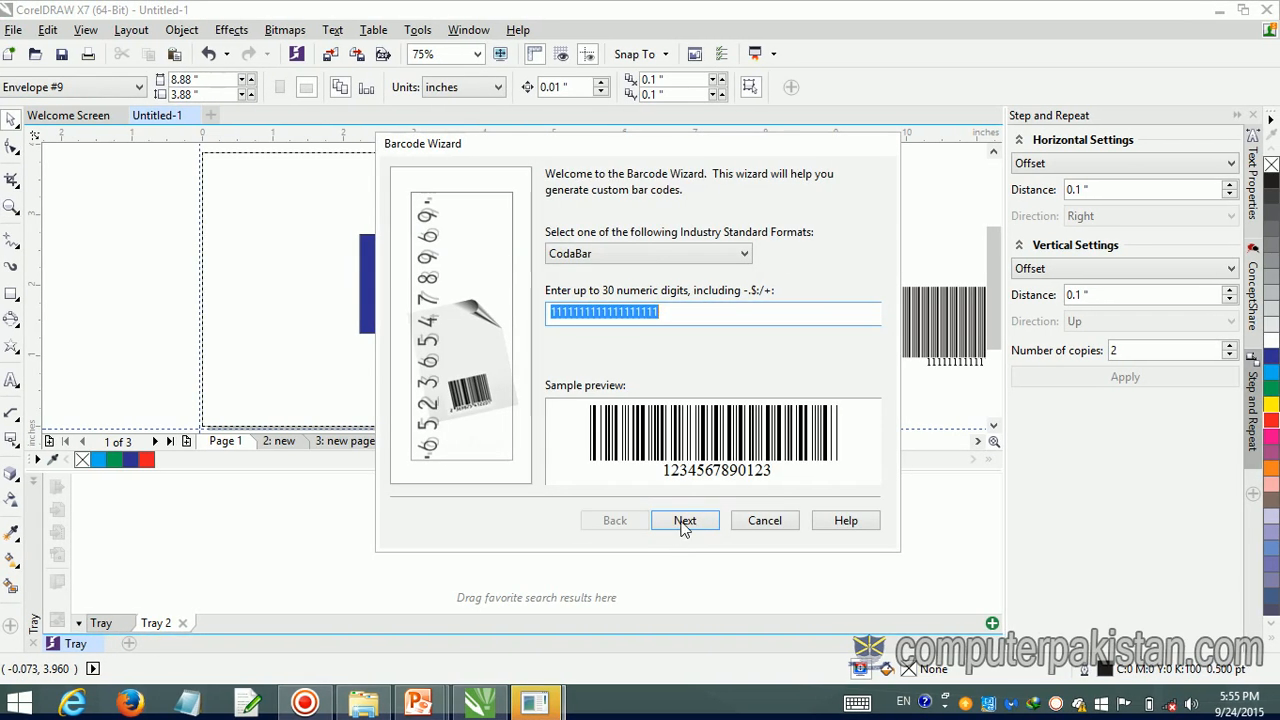
pyautogui.click(685, 520)
pyautogui.click(683, 524)
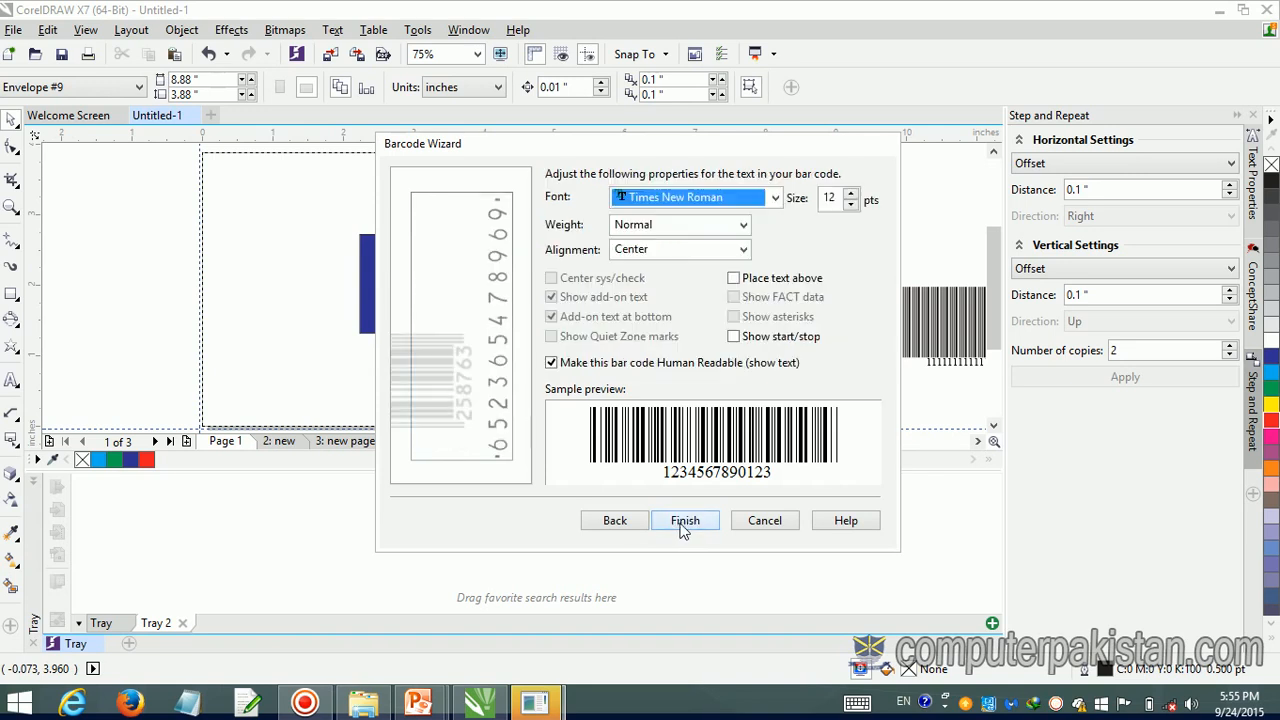
pyautogui.click(683, 524)
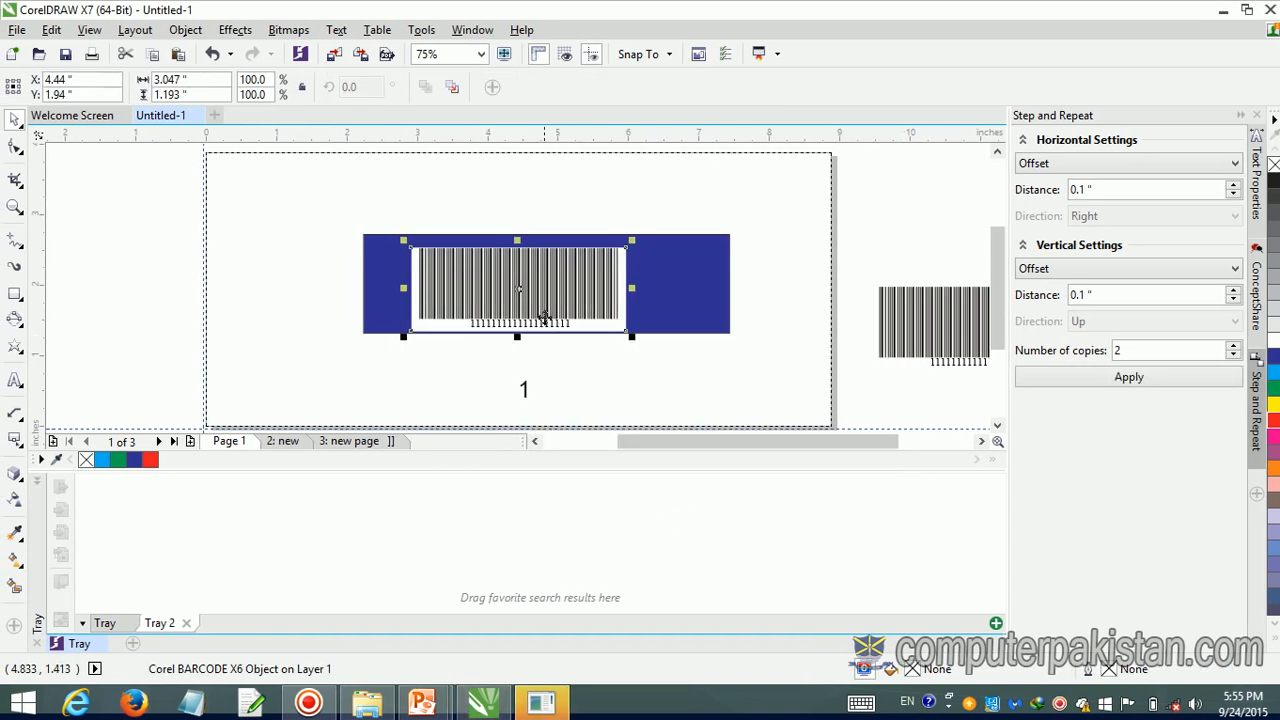
pyautogui.moveTo(518, 294); pyautogui.dragTo(195, 347)
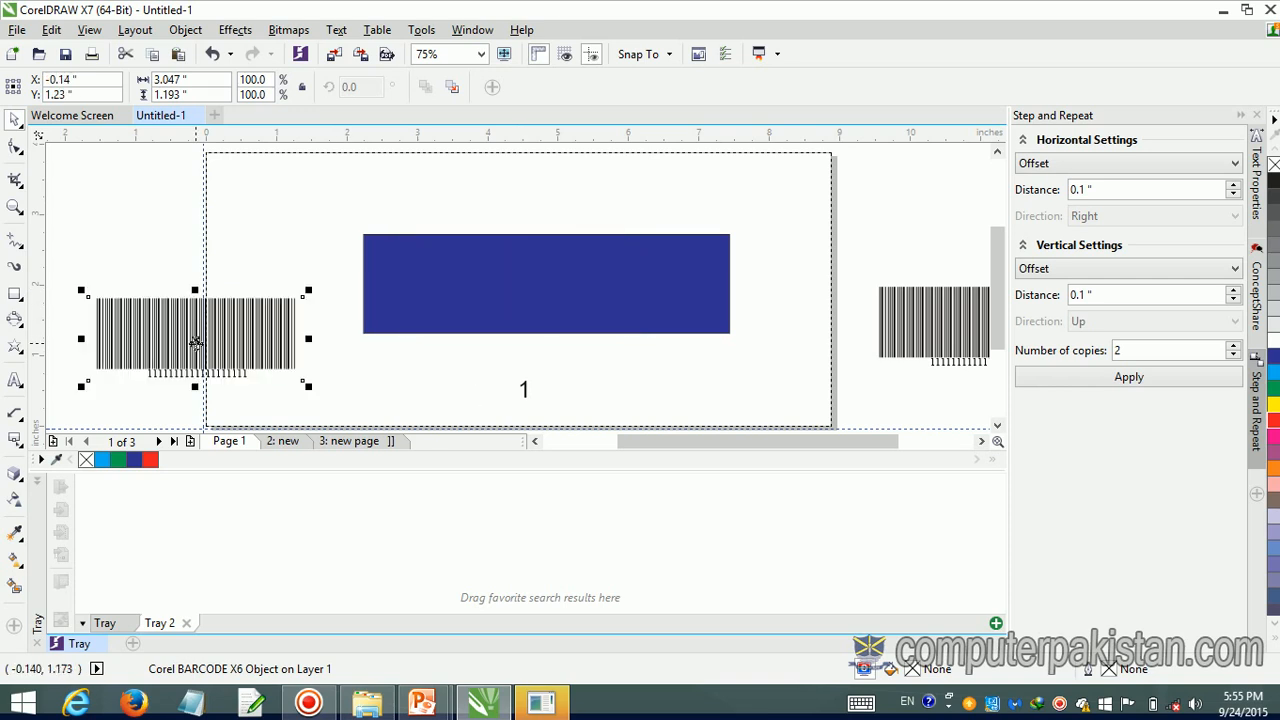
# Step: Check the selected barcode's links and examine the Local Symbols folders in the Symbol Manager, leaving it closed
pyautogui.click(176, 33)
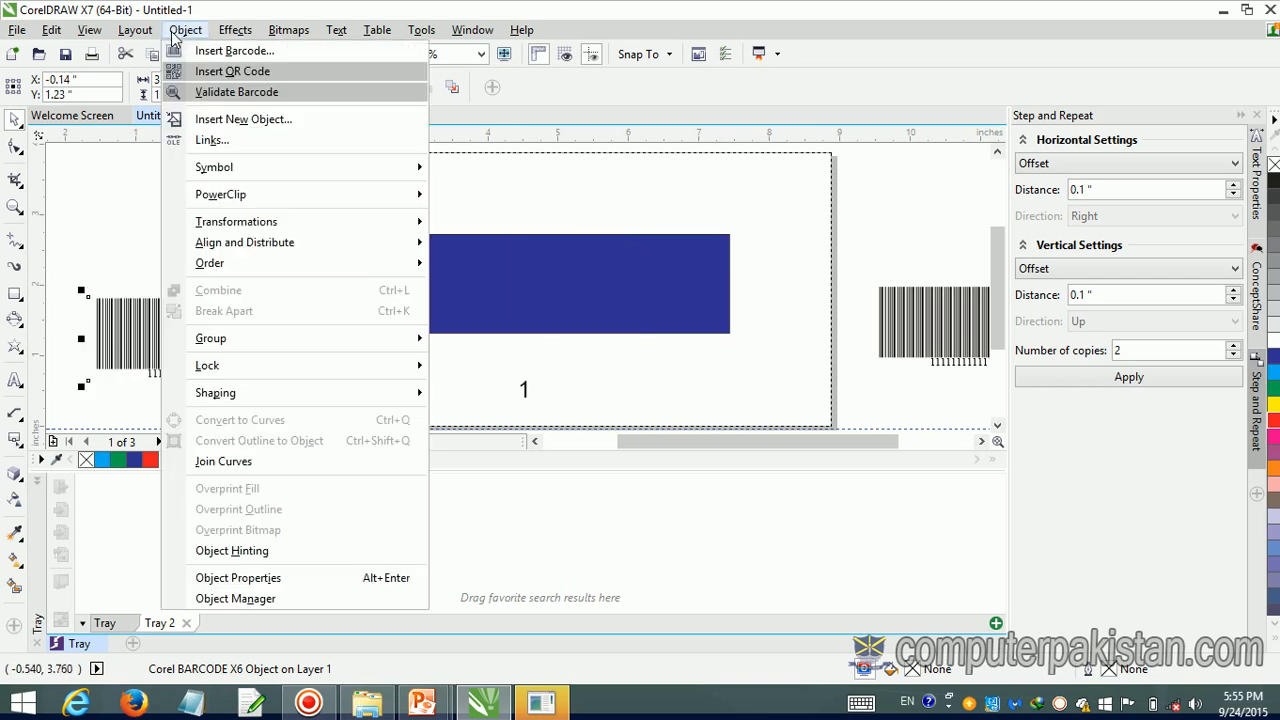
pyautogui.click(210, 141)
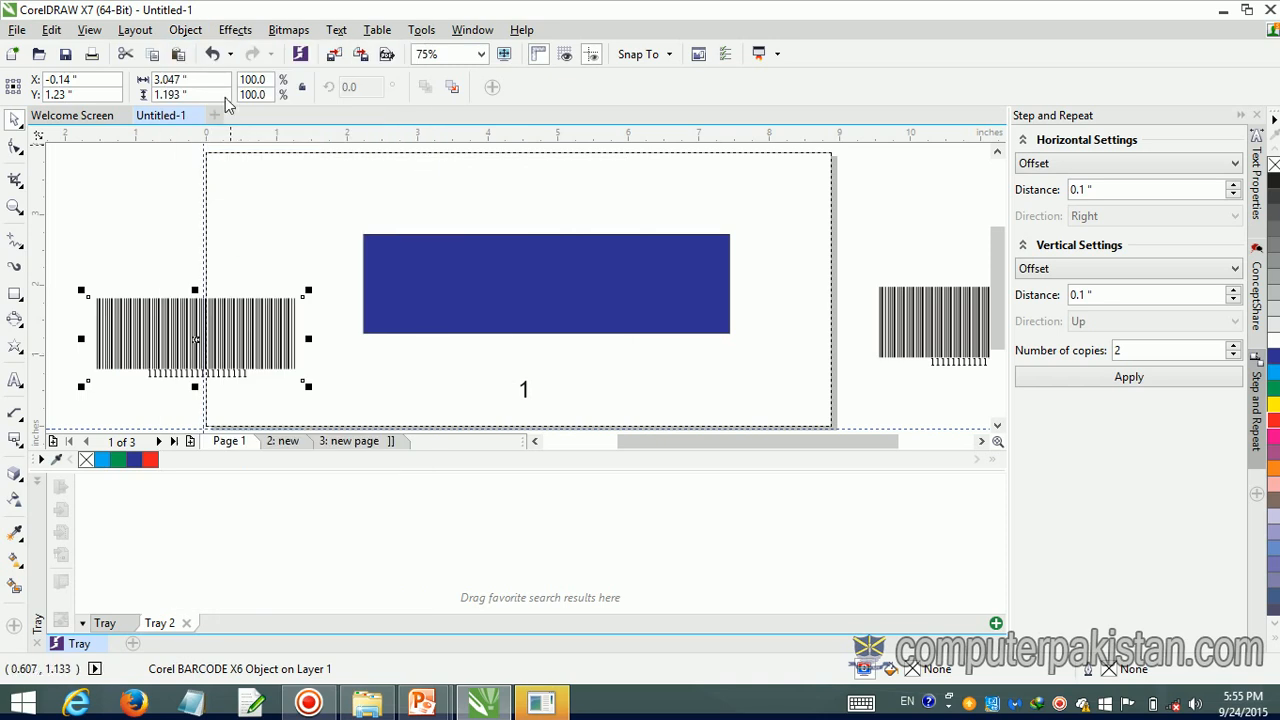
pyautogui.click(185, 29)
pyautogui.moveTo(212, 160)
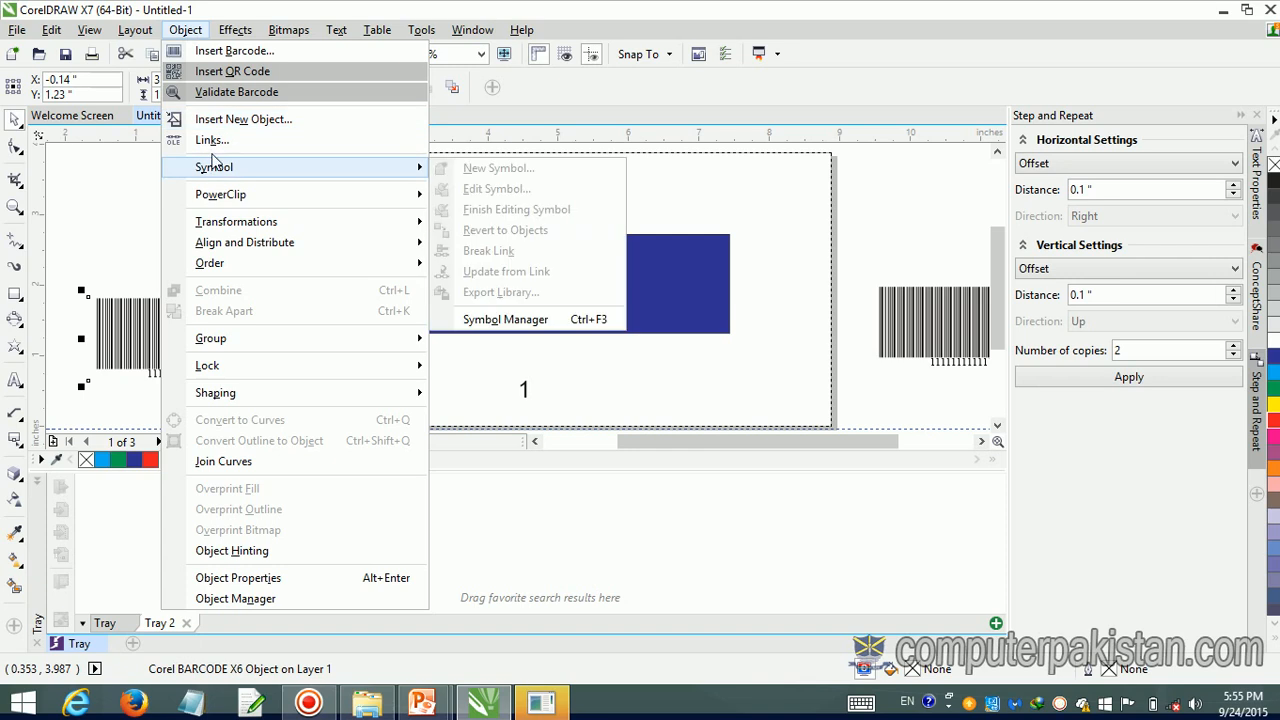
pyautogui.click(490, 320)
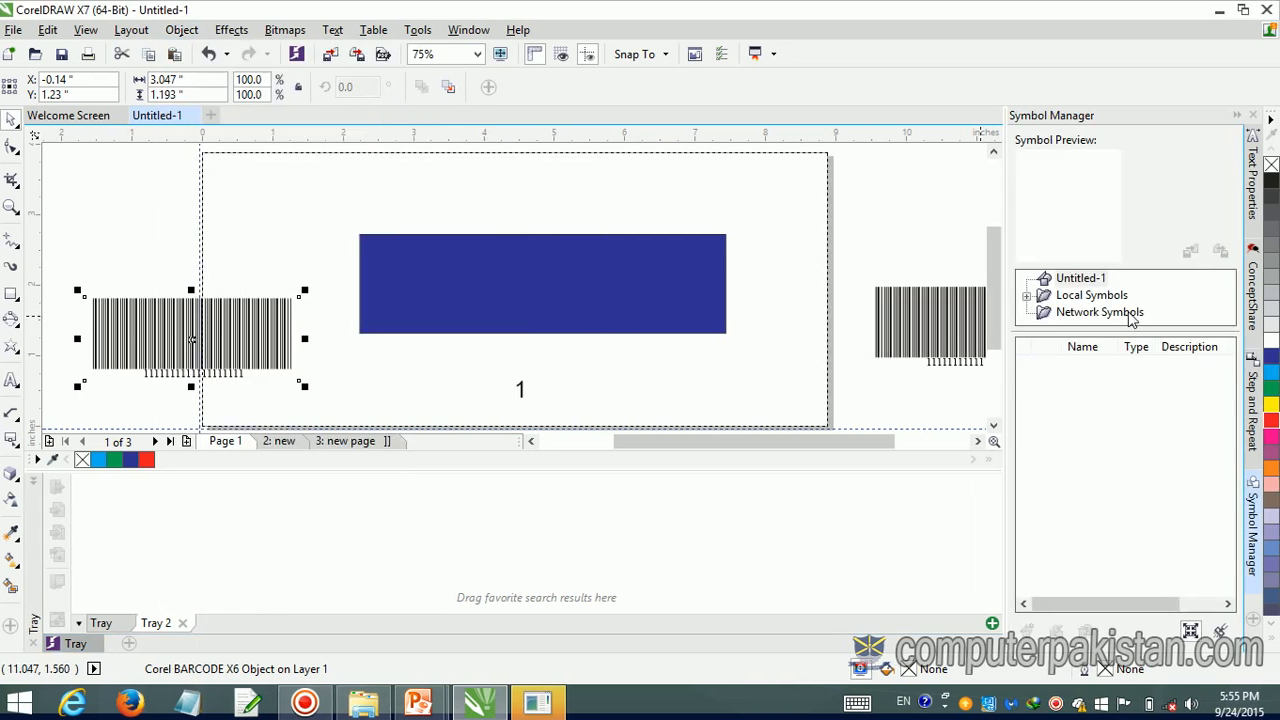
pyautogui.click(1104, 298)
pyautogui.doubleClick(1099, 296)
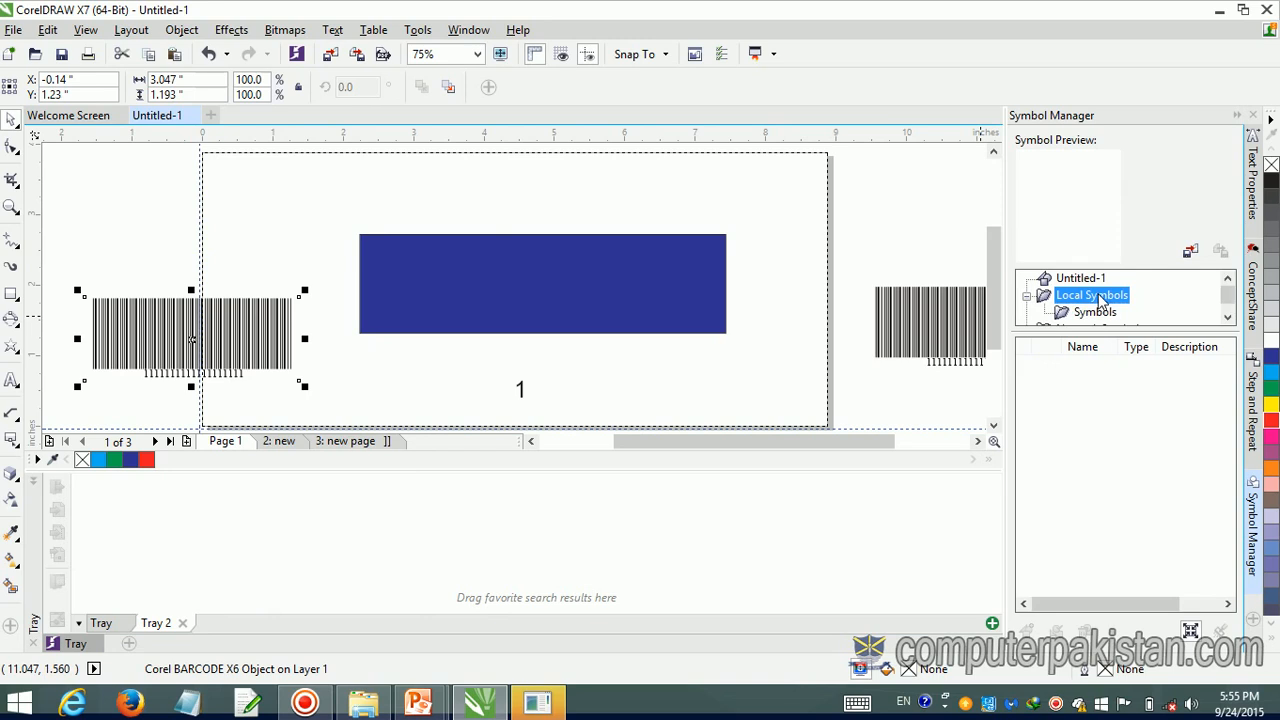
pyautogui.click(1097, 312)
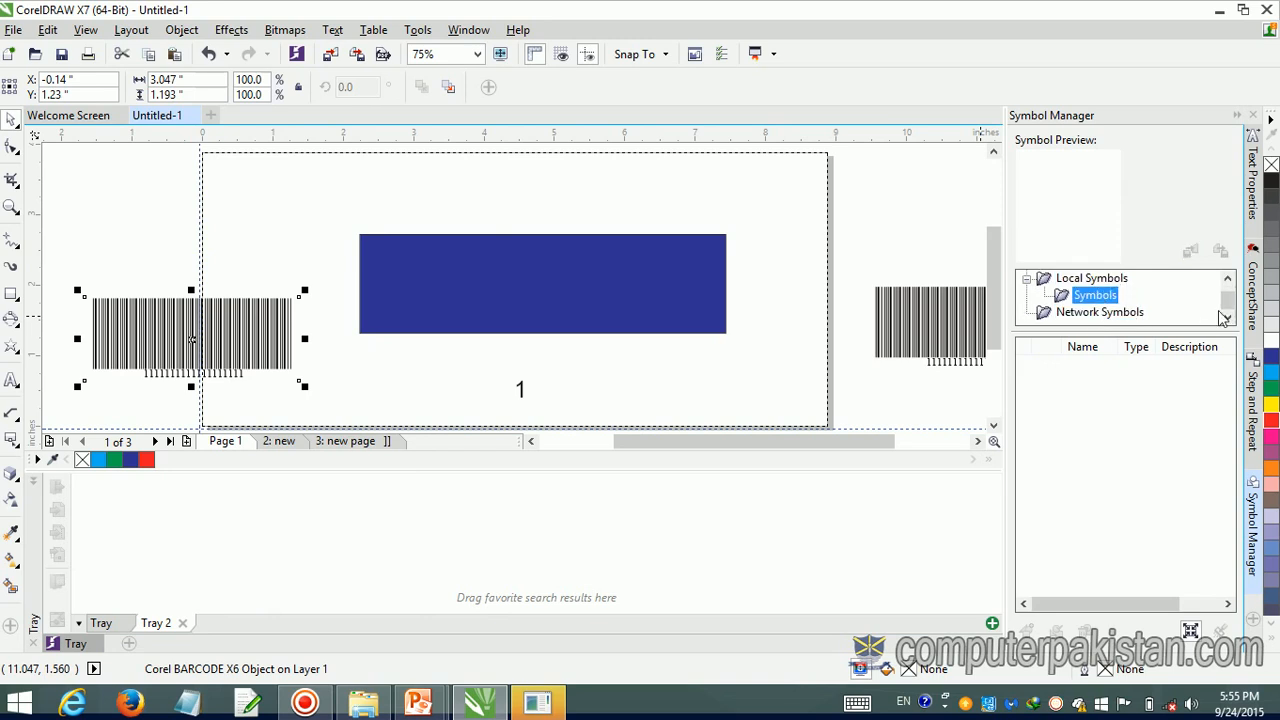
pyautogui.moveTo(1227, 303)
pyautogui.mouseDown()
pyautogui.moveTo(1226, 288)
pyautogui.moveTo(1223, 328)
pyautogui.mouseUp()
pyautogui.click(1255, 117)
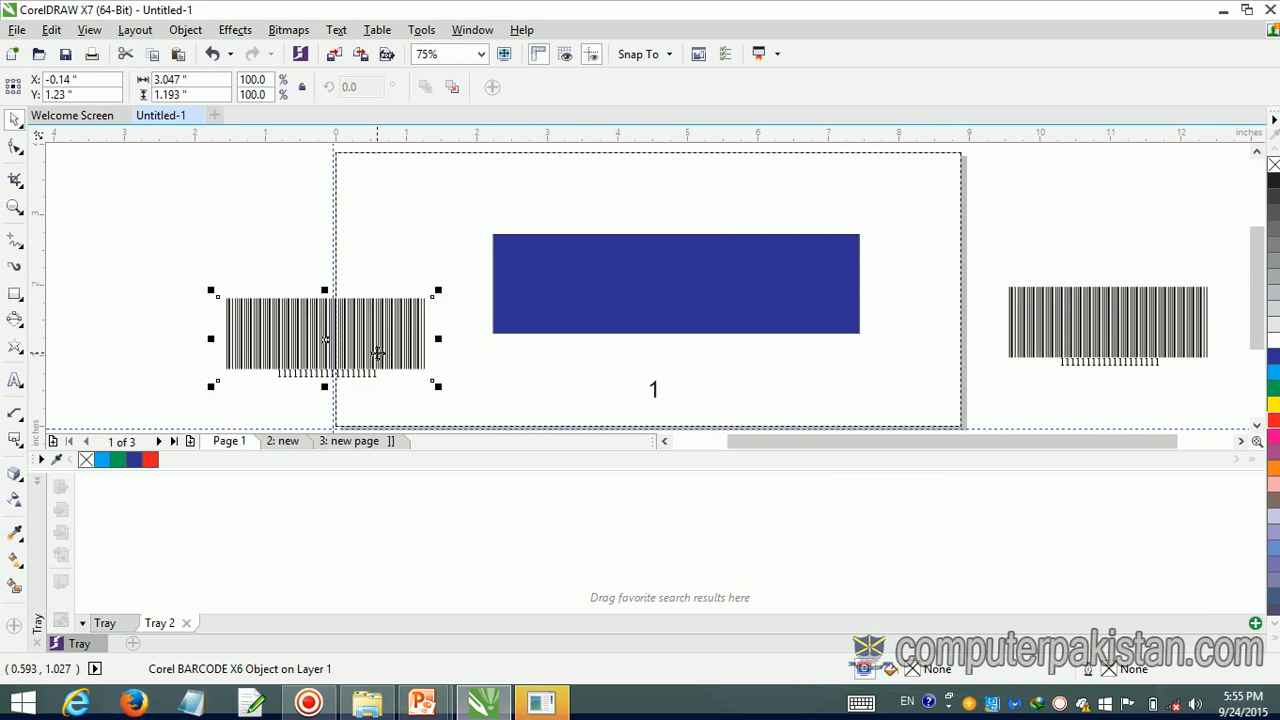
# Step: Delete the selected barcode from the page's left edge
pyautogui.press('Delete')
pyautogui.click(186, 30)
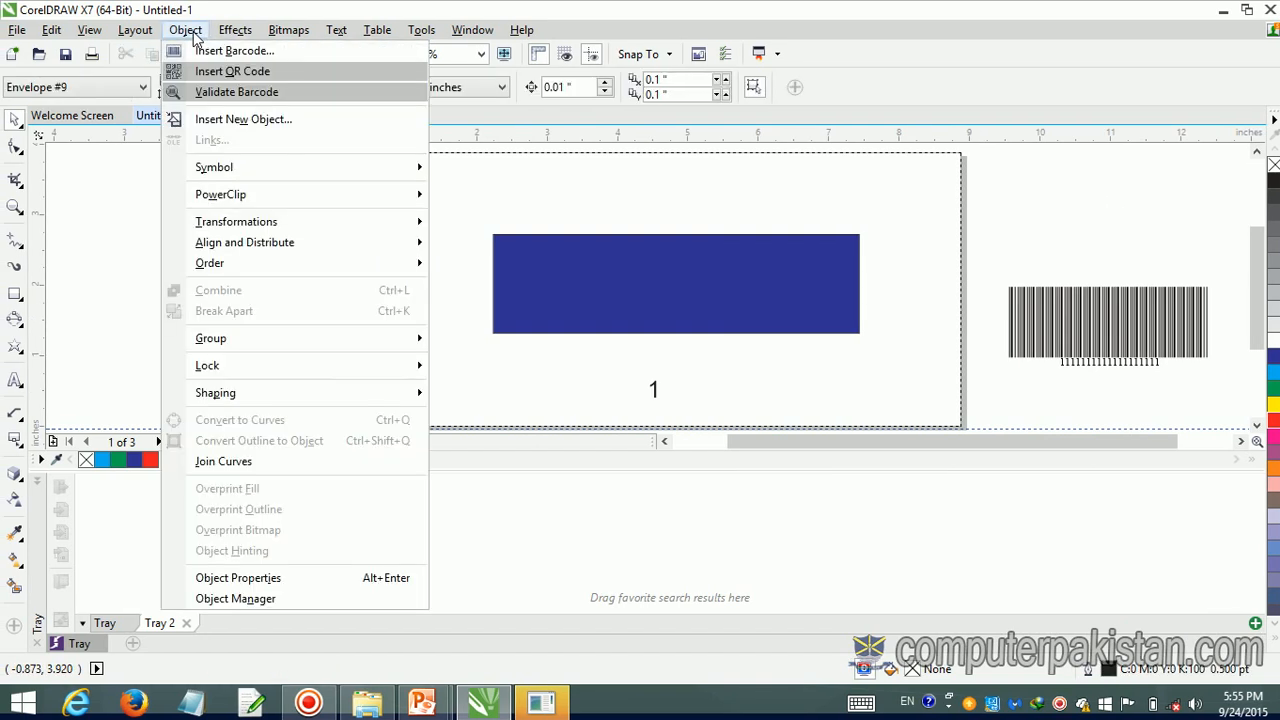
pyautogui.moveTo(232, 201)
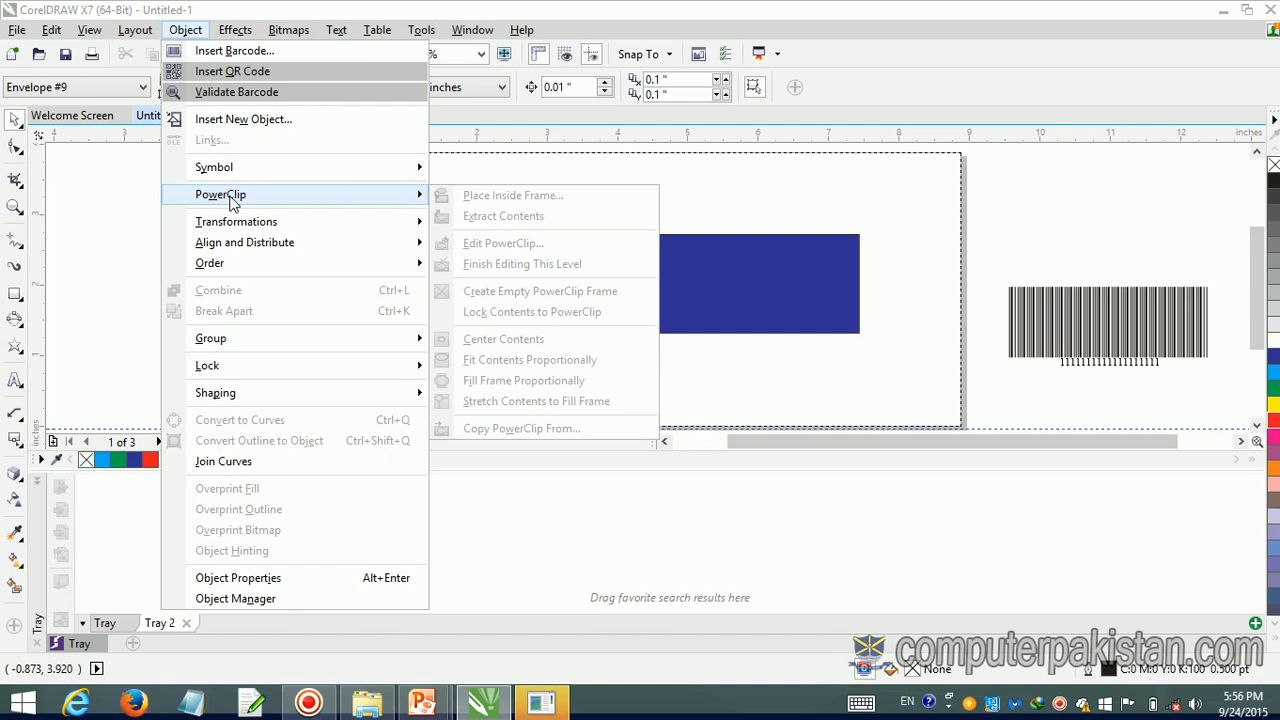
pyautogui.click(720, 497)
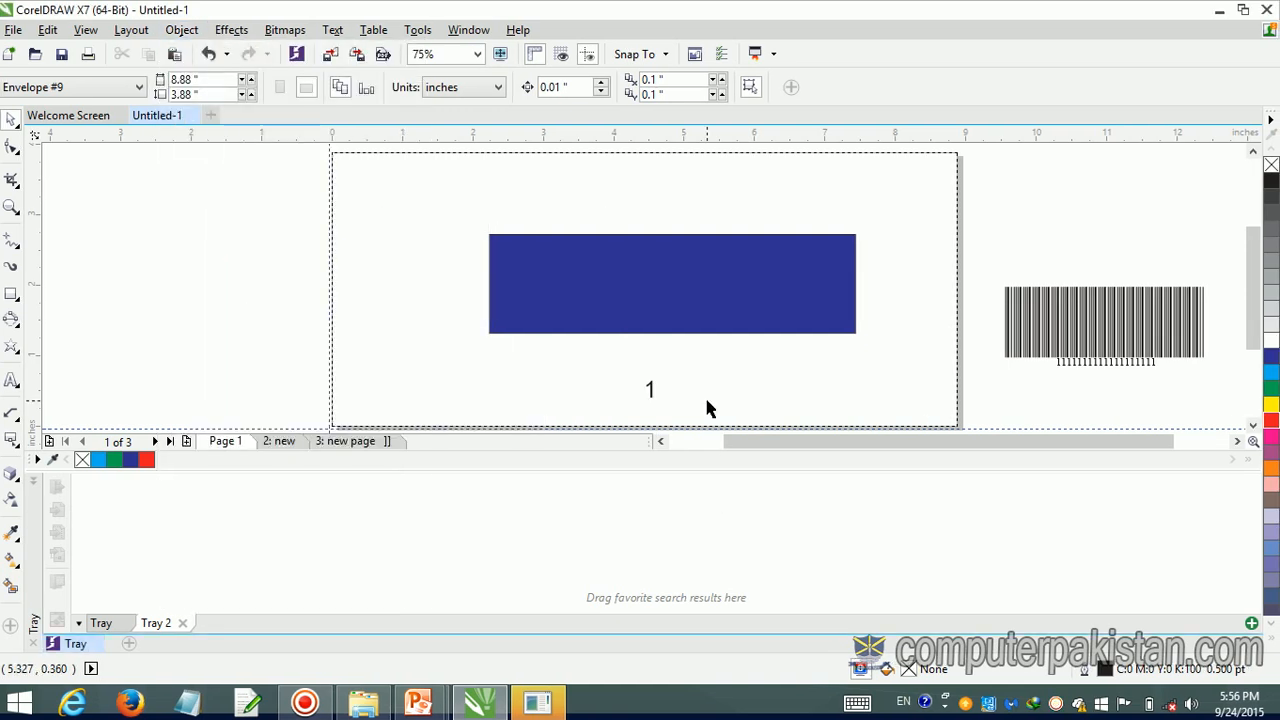
pyautogui.click(190, 30)
pyautogui.moveTo(232, 352)
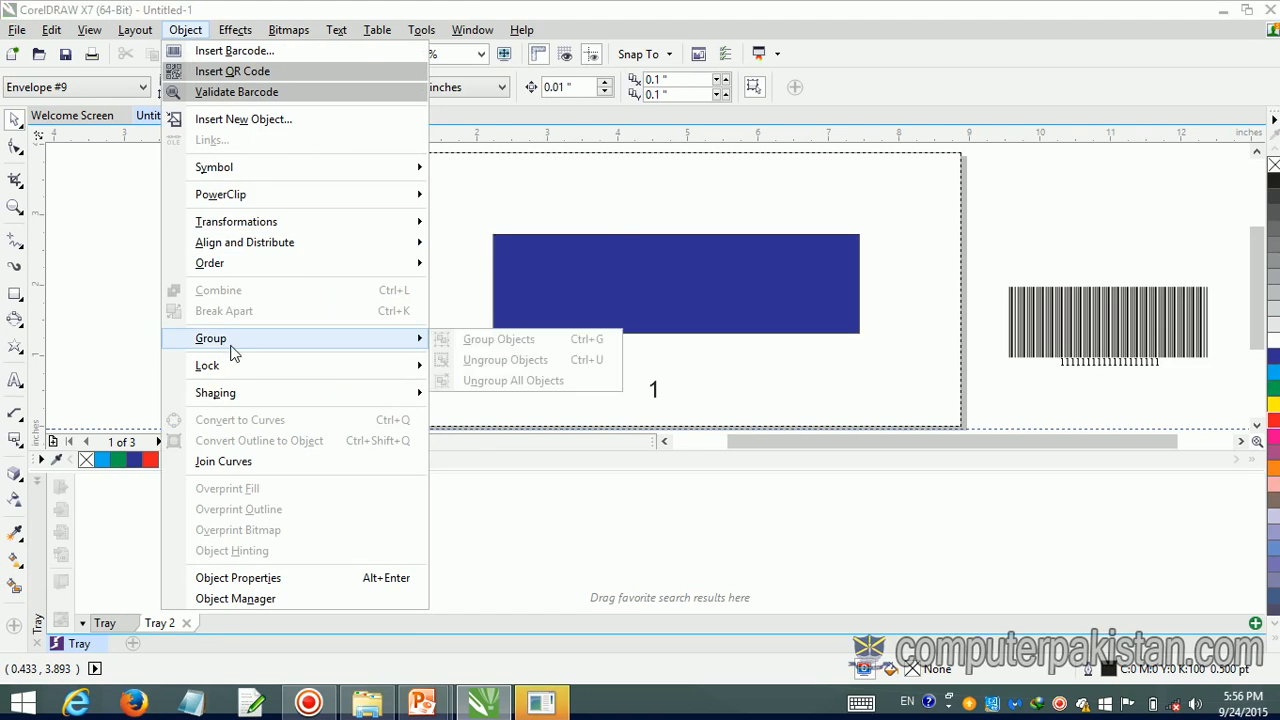
pyautogui.click(609, 316)
# Step: Draw a rectangle about 3.29 by 2.09 inches overlapping the blue rectangle's left part and fill it with purple (C20 M80 Y0 K20)
pyautogui.click(623, 306)
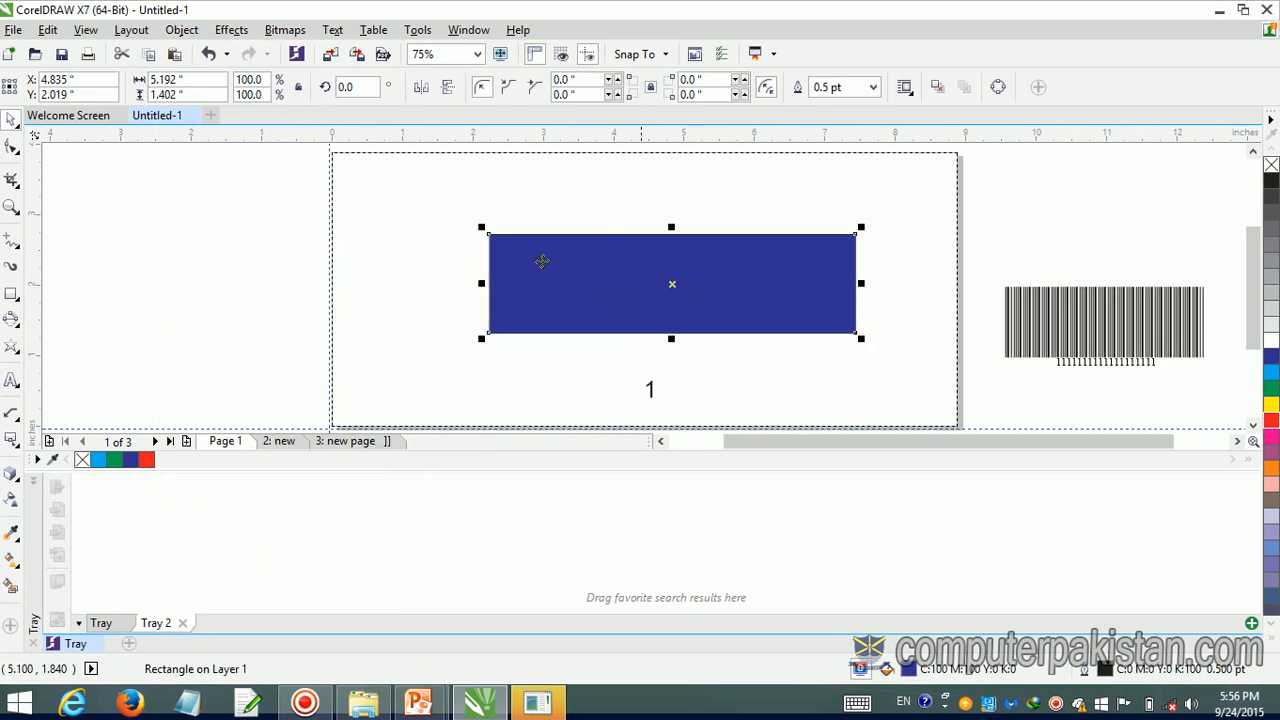
pyautogui.click(15, 293)
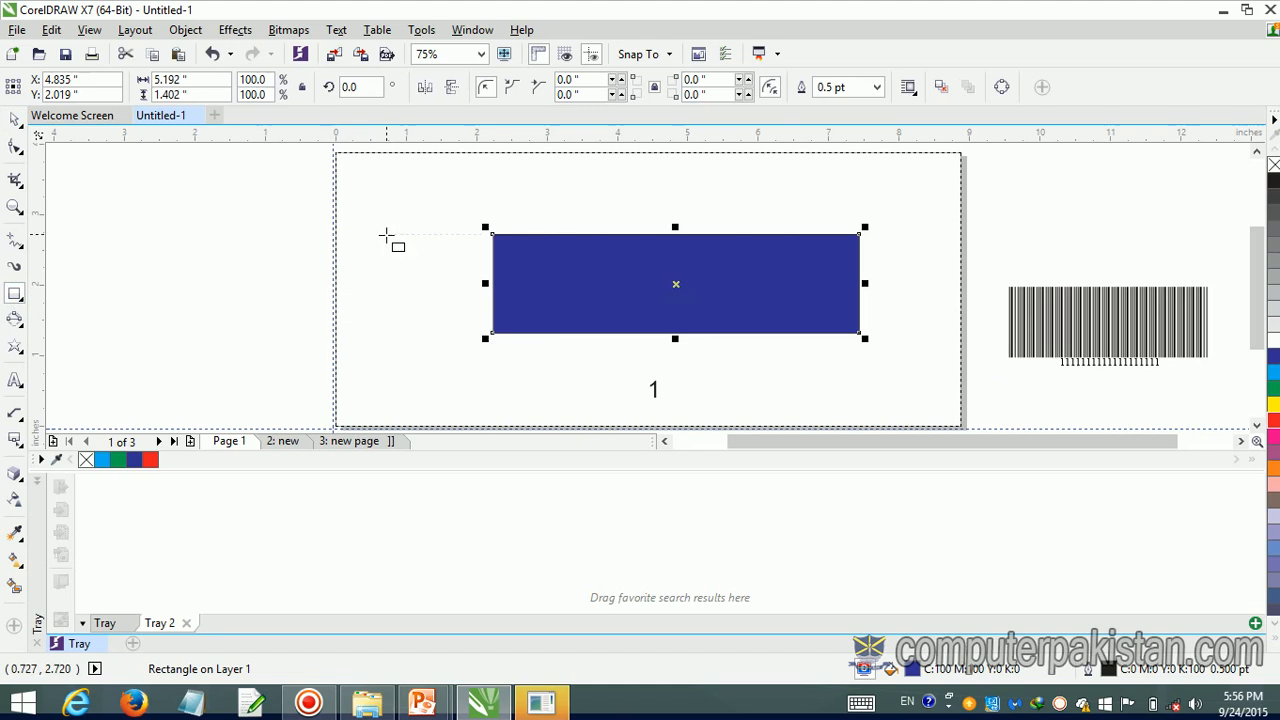
pyautogui.moveTo(388, 235)
pyautogui.mouseDown()
pyautogui.moveTo(445, 293)
pyautogui.moveTo(619, 382)
pyautogui.mouseUp()
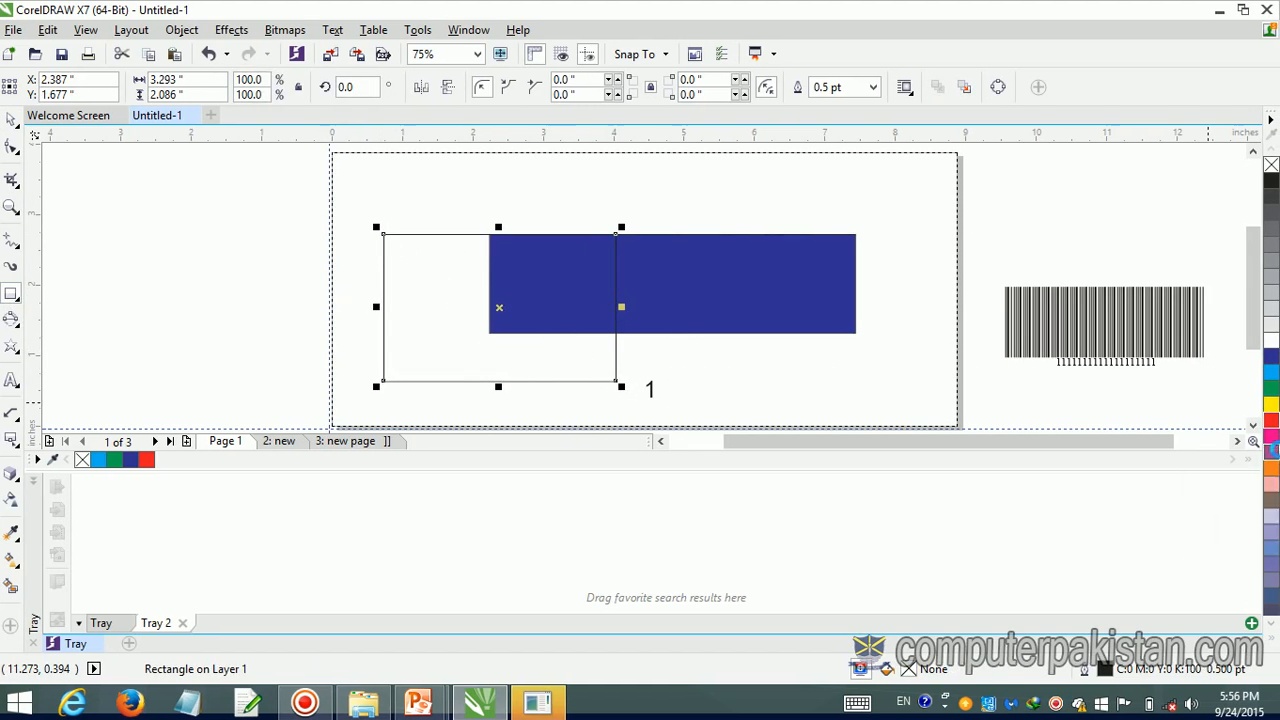
pyautogui.click(1271, 452)
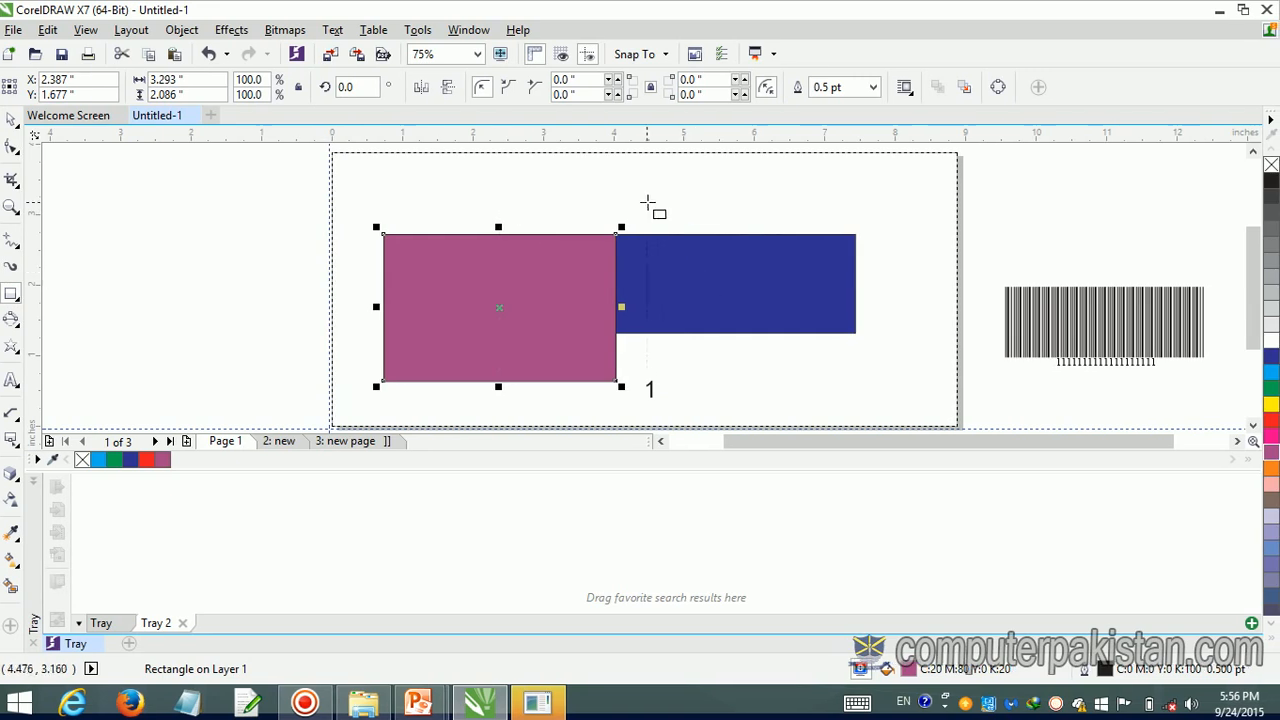
# Step: Select the purple and blue rectangles together and group them
pyautogui.keyDown('shift'); pyautogui.click(674, 280); pyautogui.keyUp('shift')
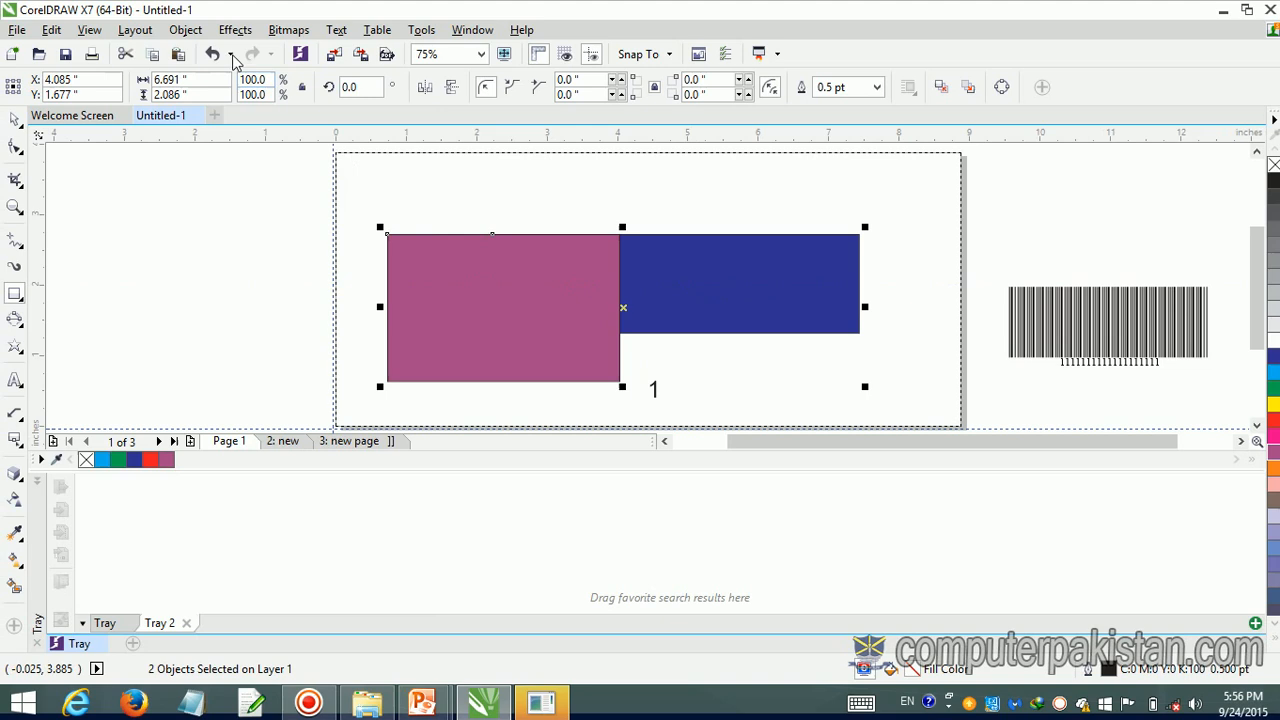
pyautogui.click(185, 30)
pyautogui.moveTo(258, 350)
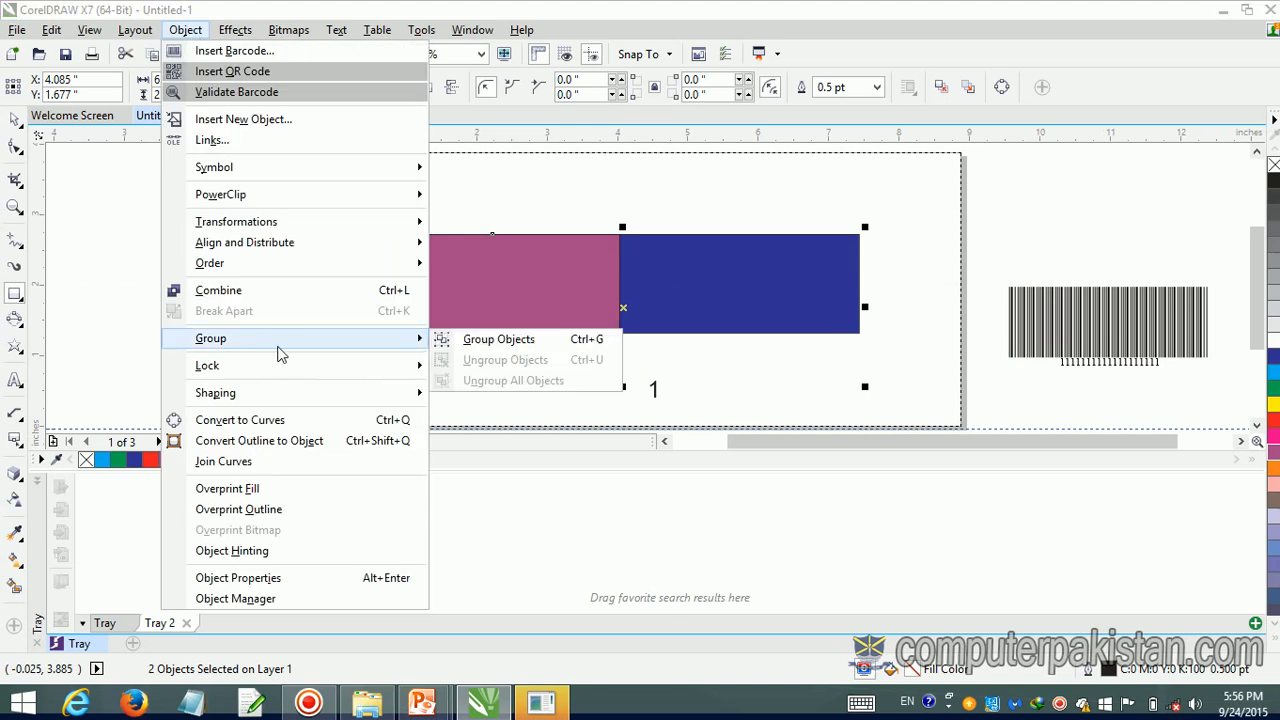
pyautogui.click(512, 342)
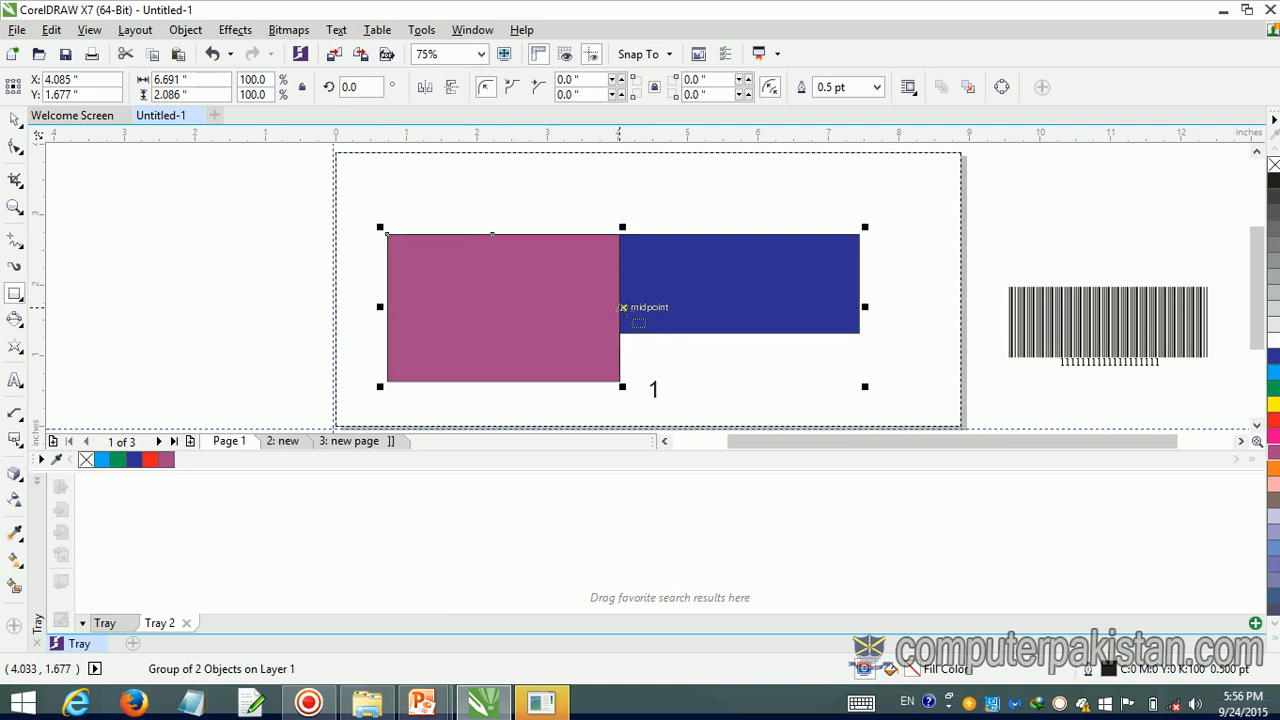
# Step: Move the grouped rectangles partly off the page's left edge, and bring them back with Center to Page
pyautogui.click(15, 119)
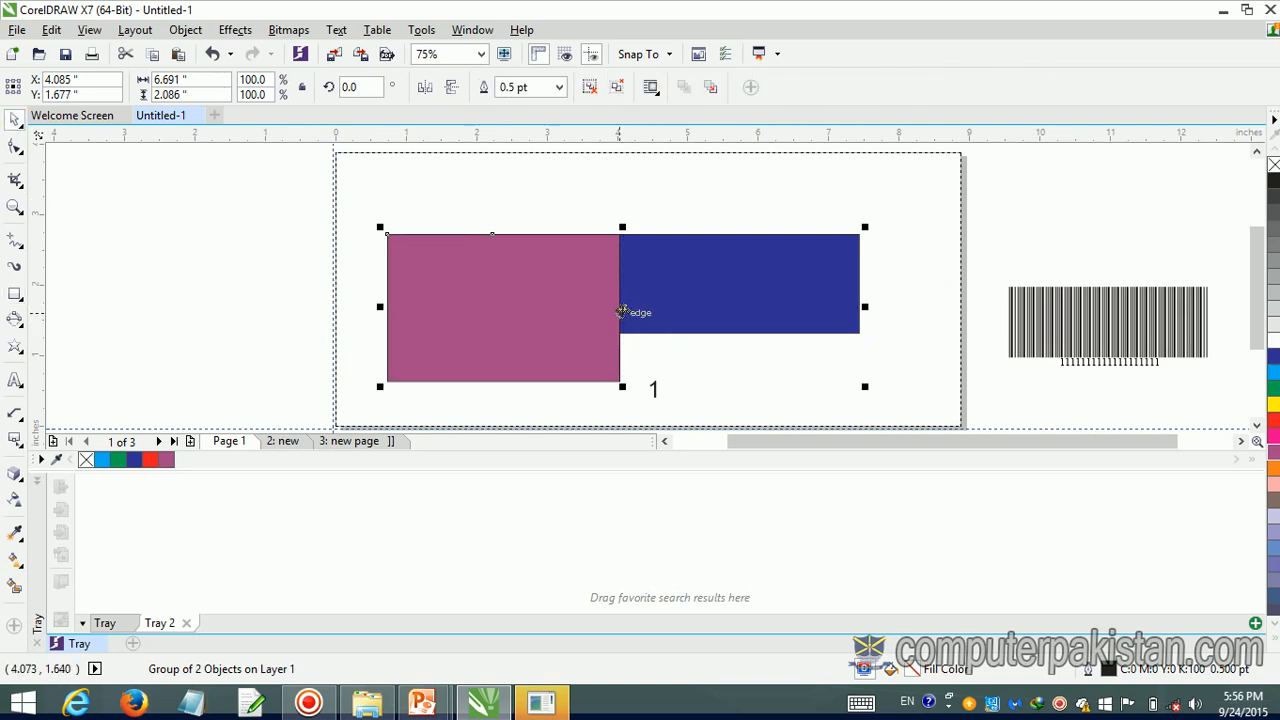
pyautogui.moveTo(622, 311); pyautogui.dragTo(408, 275)
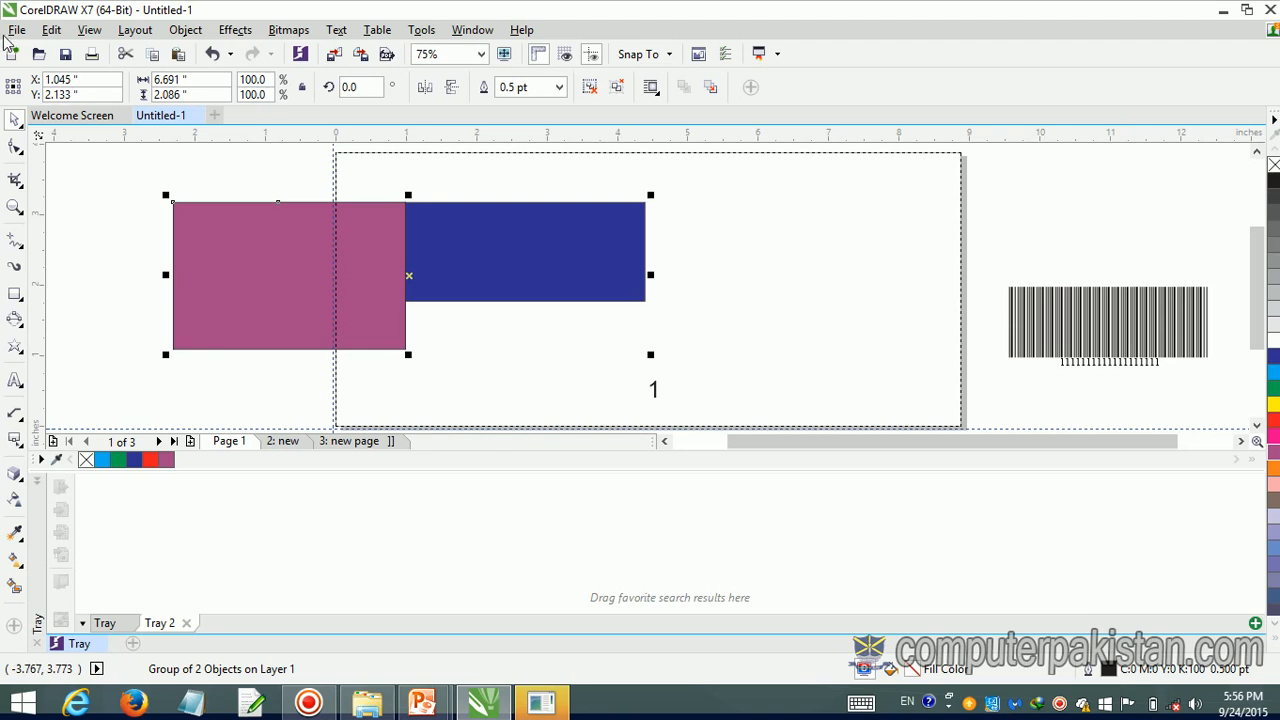
pyautogui.click(184, 31)
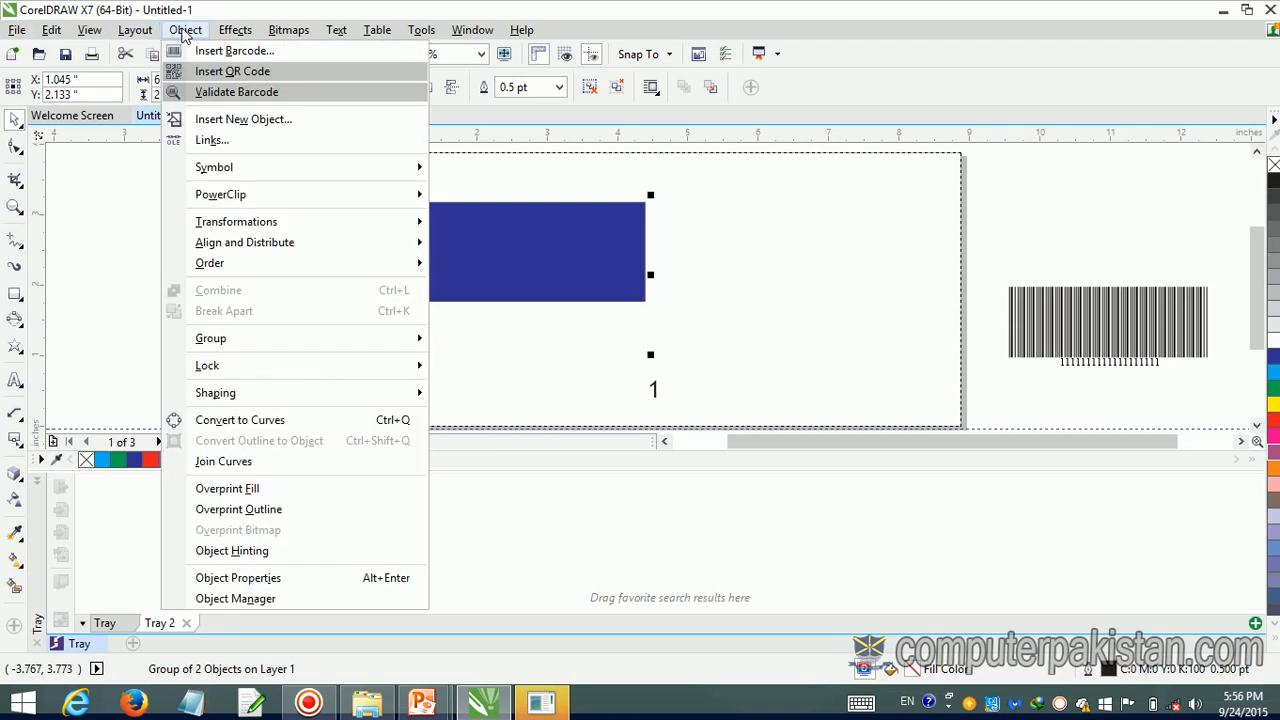
pyautogui.moveTo(263, 247)
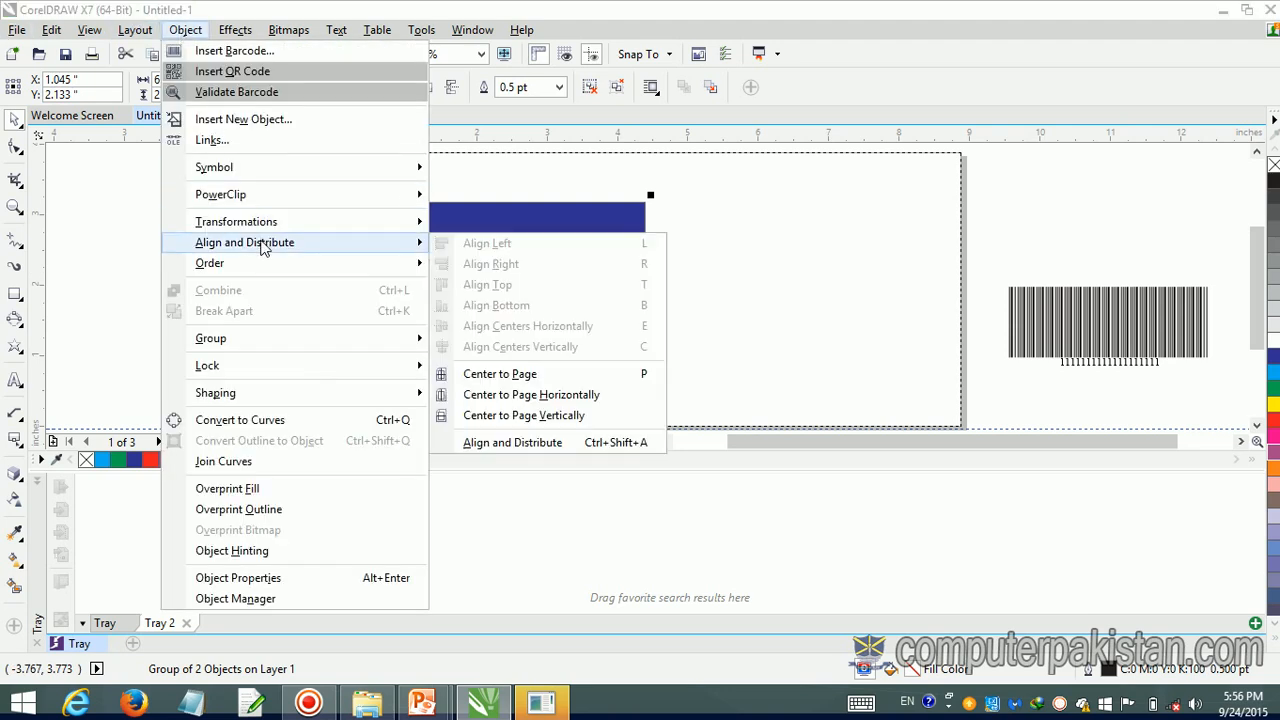
pyautogui.click(476, 376)
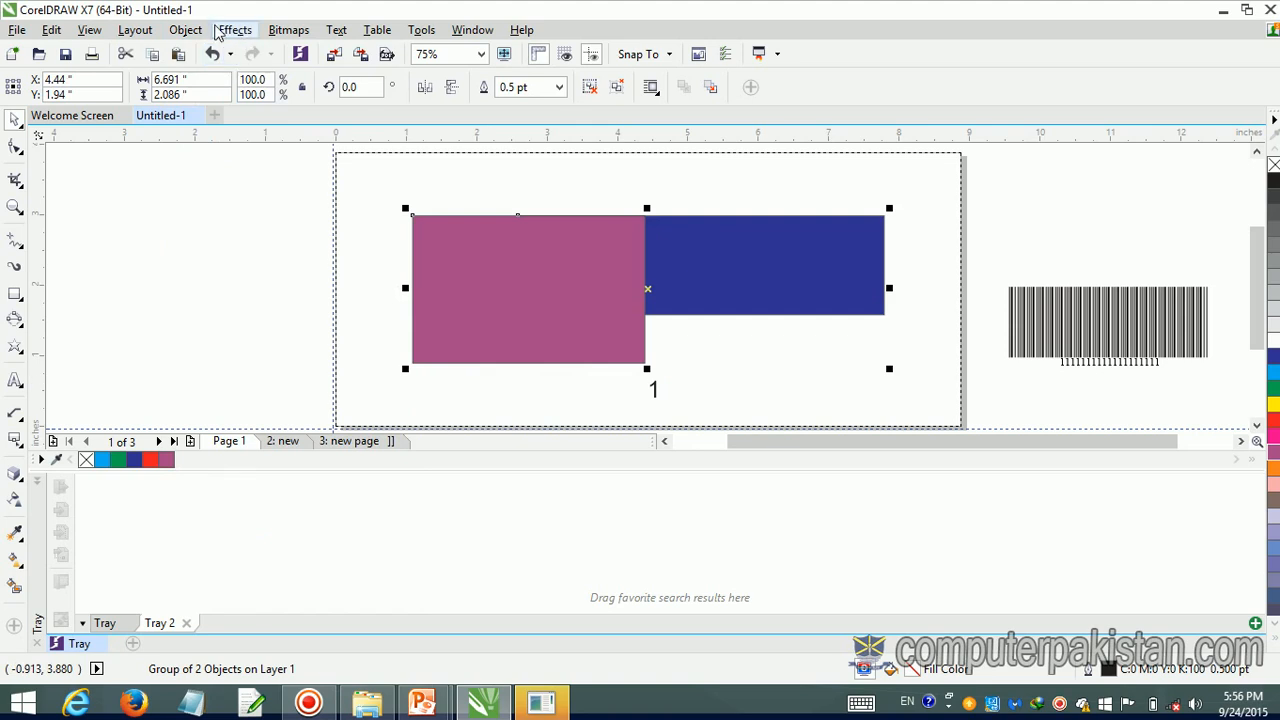
# Step: Apply Convert to Curves to the group and move it straight down to the page's lower edge
pyautogui.click(186, 31)
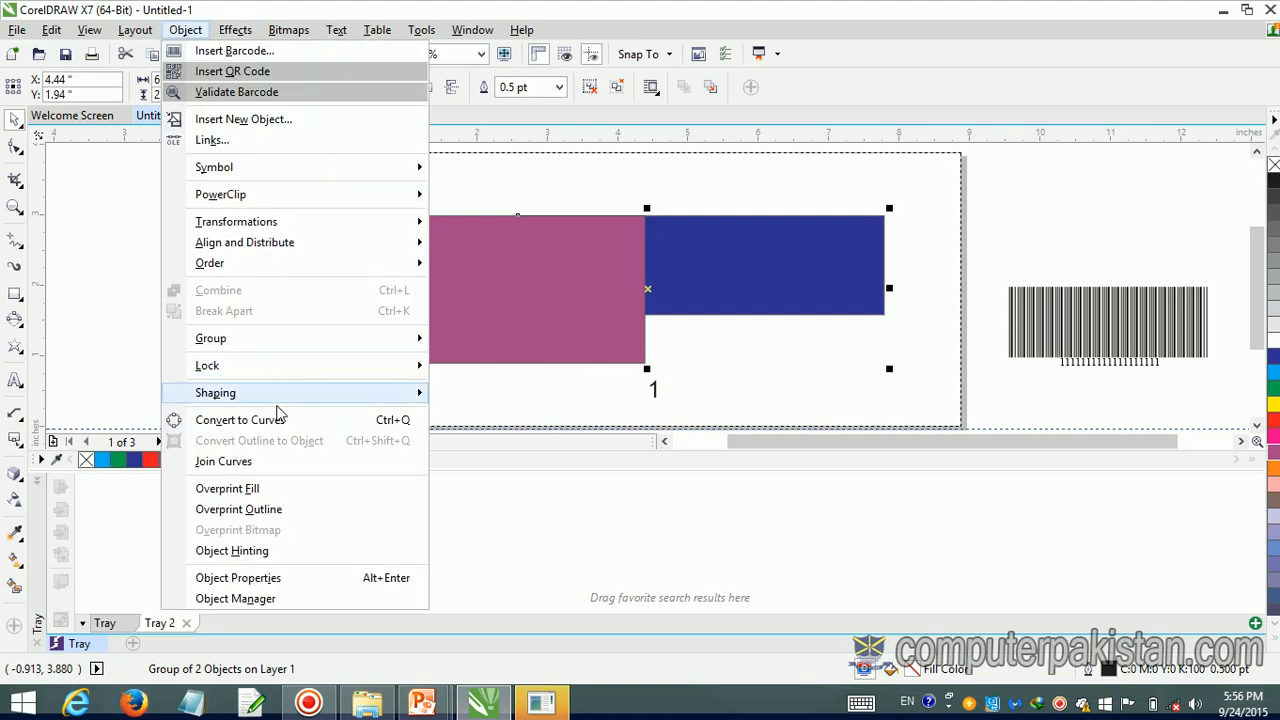
pyautogui.click(279, 425)
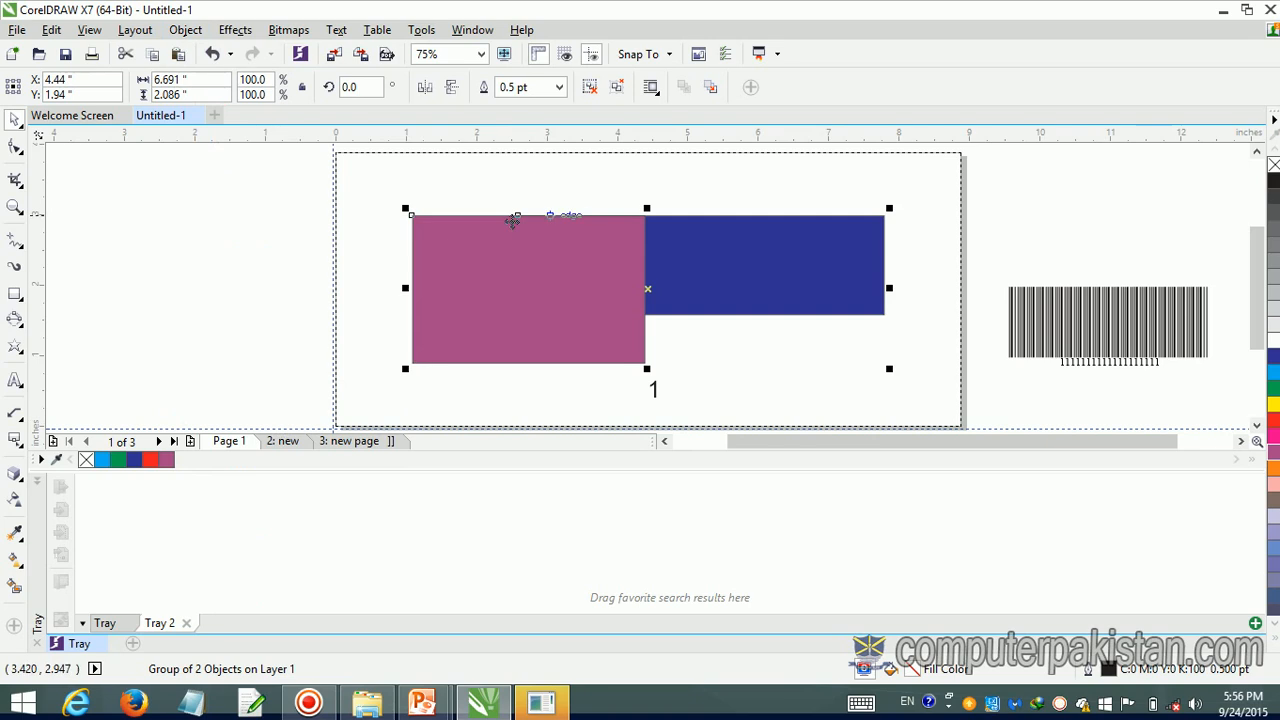
pyautogui.moveTo(518, 217); pyautogui.dragTo(519, 279)
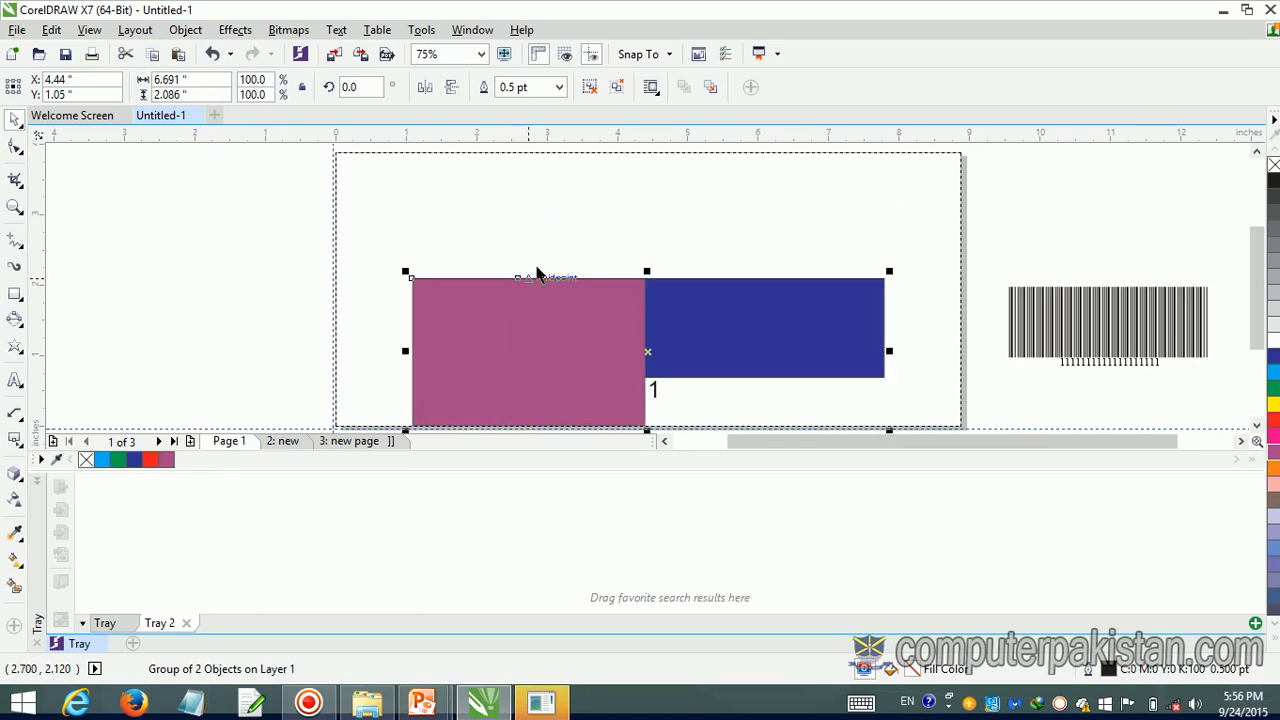
# Step: Stretch the group upward and narrow it from the right to about 4.94 by 3.24 inches, and ungroup the two rectangles
pyautogui.moveTo(644, 271); pyautogui.dragTo(545, 190)
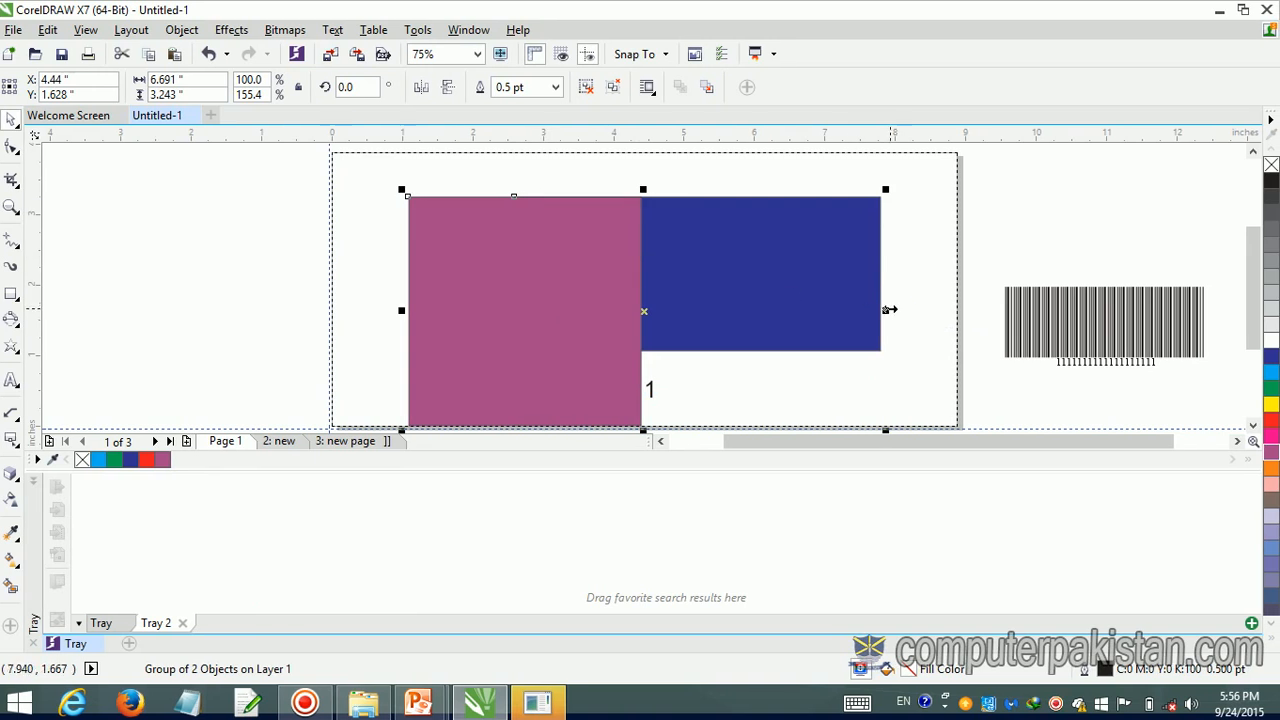
pyautogui.moveTo(887, 310); pyautogui.dragTo(765, 313)
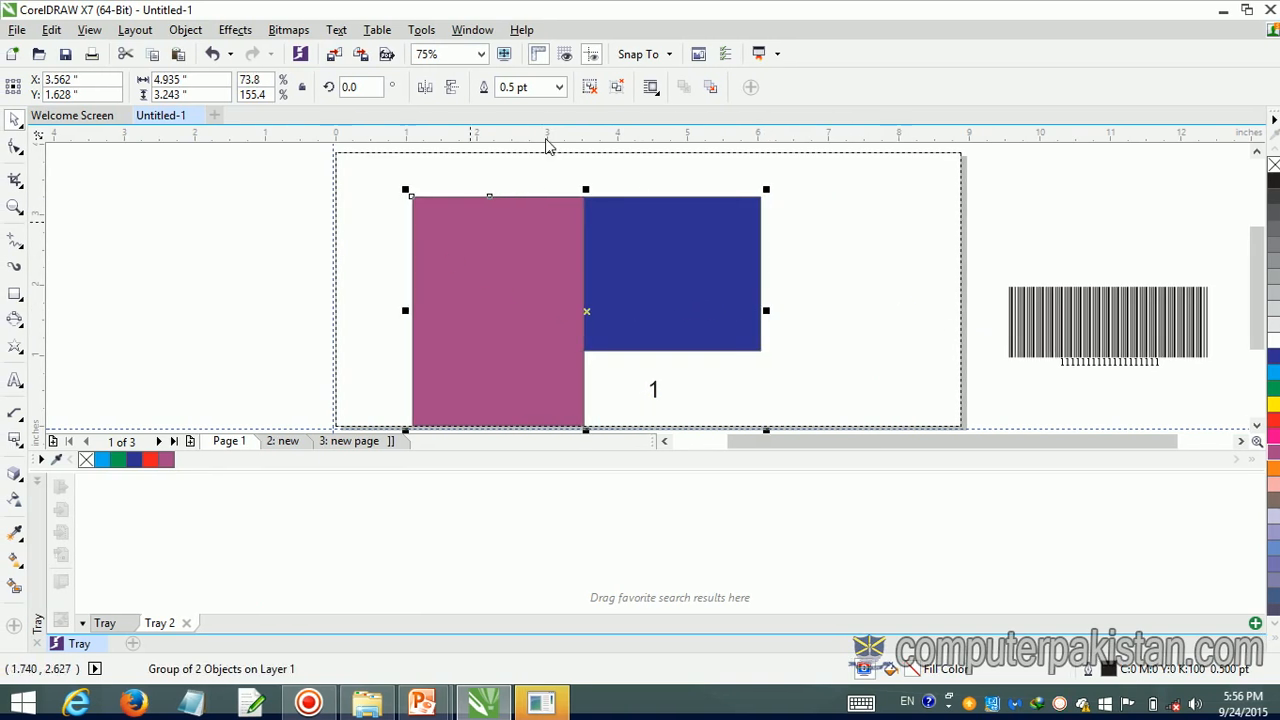
pyautogui.click(618, 88)
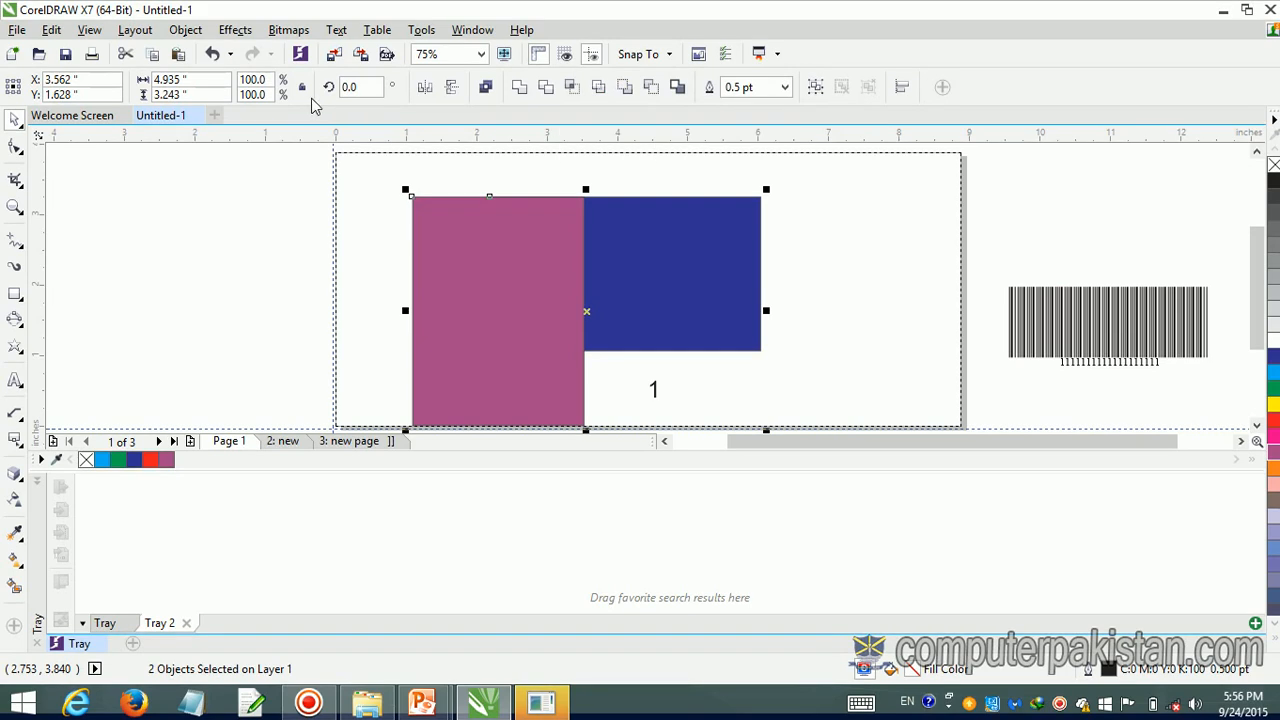
# Step: Weld the purple and blue rectangles into a single shape, and undo the weld
pyautogui.click(520, 88)
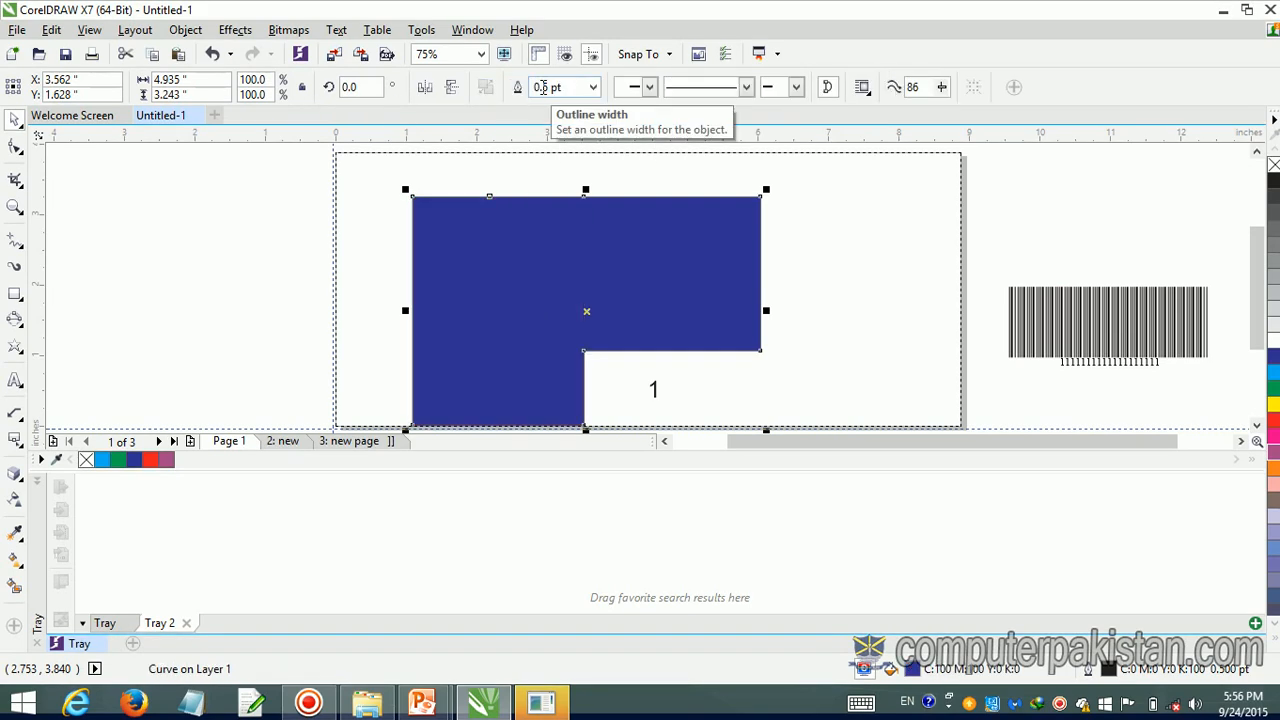
pyautogui.hotkey('ctrl', 'z')
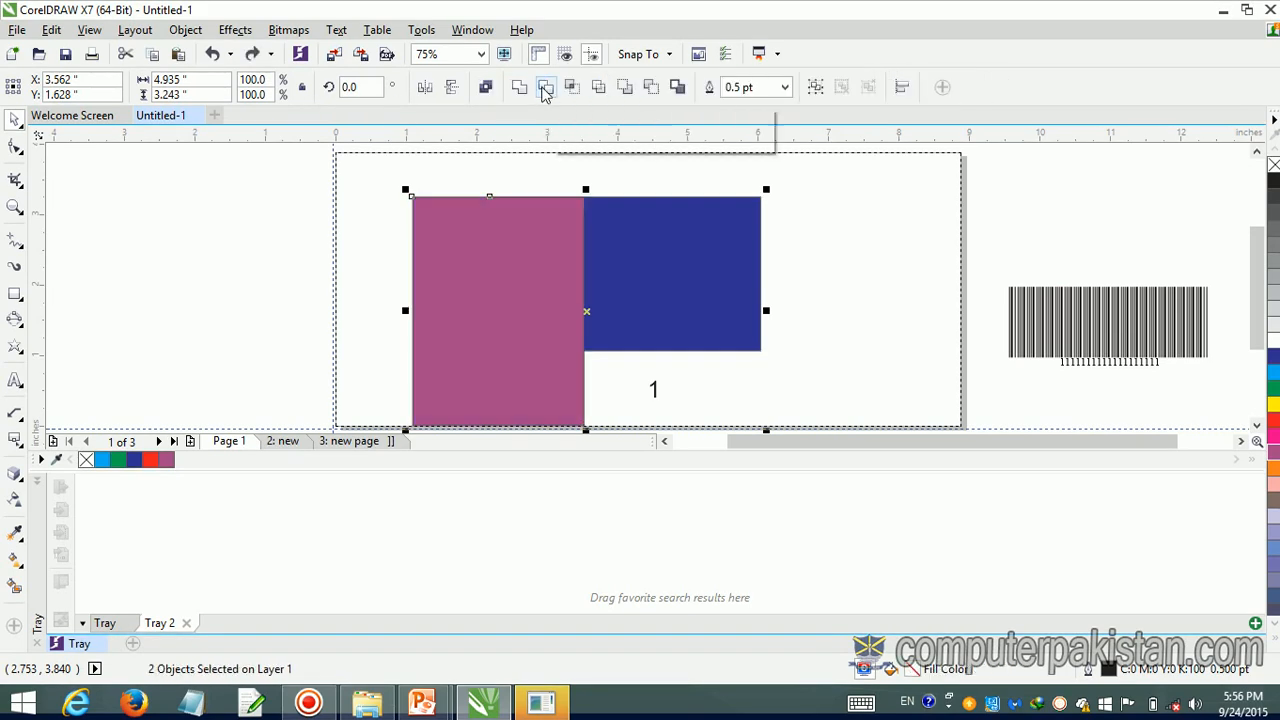
# Step: Lock the purple and blue rectangles, and unlock both of them
pyautogui.click(180, 32)
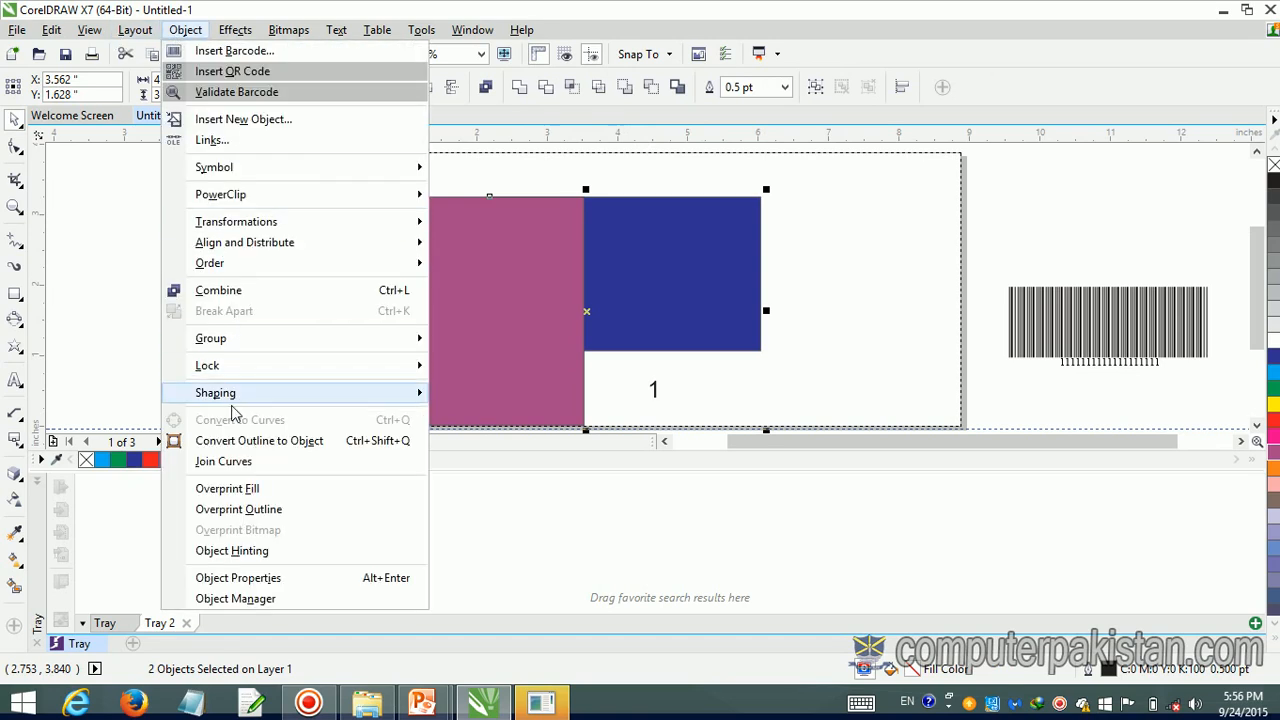
pyautogui.moveTo(233, 371)
pyautogui.click(471, 370)
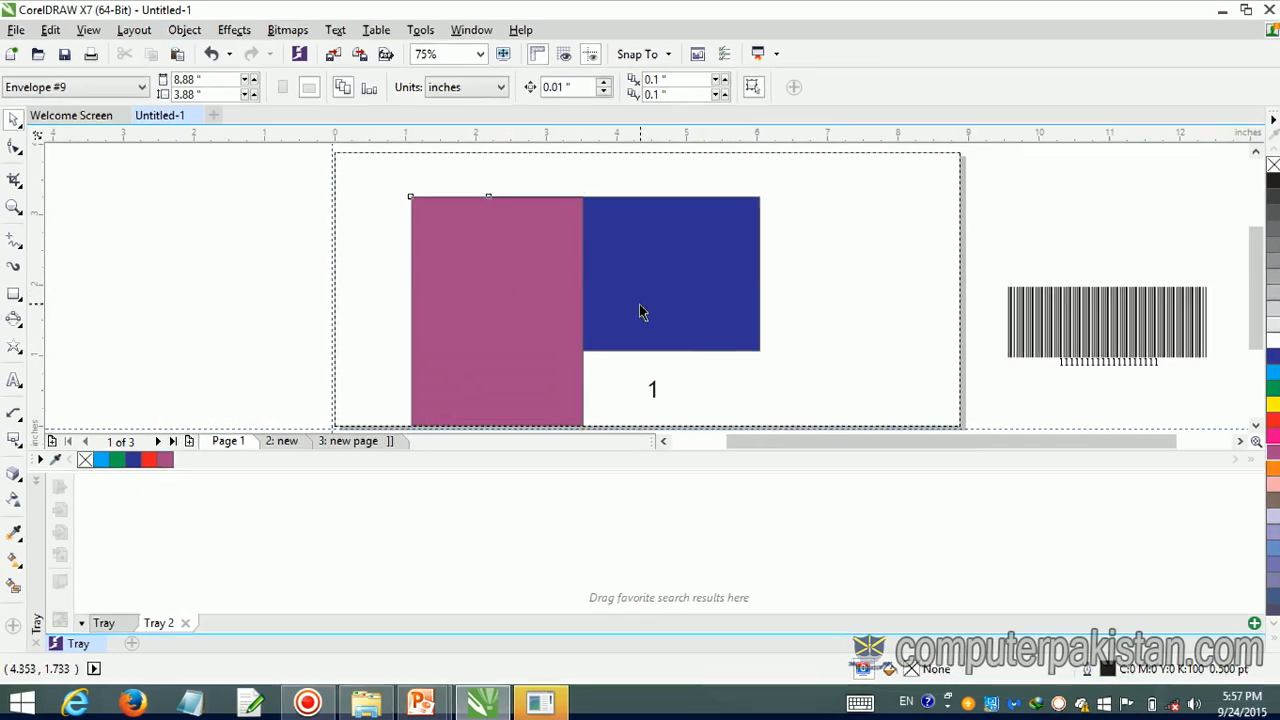
pyautogui.click(489, 201)
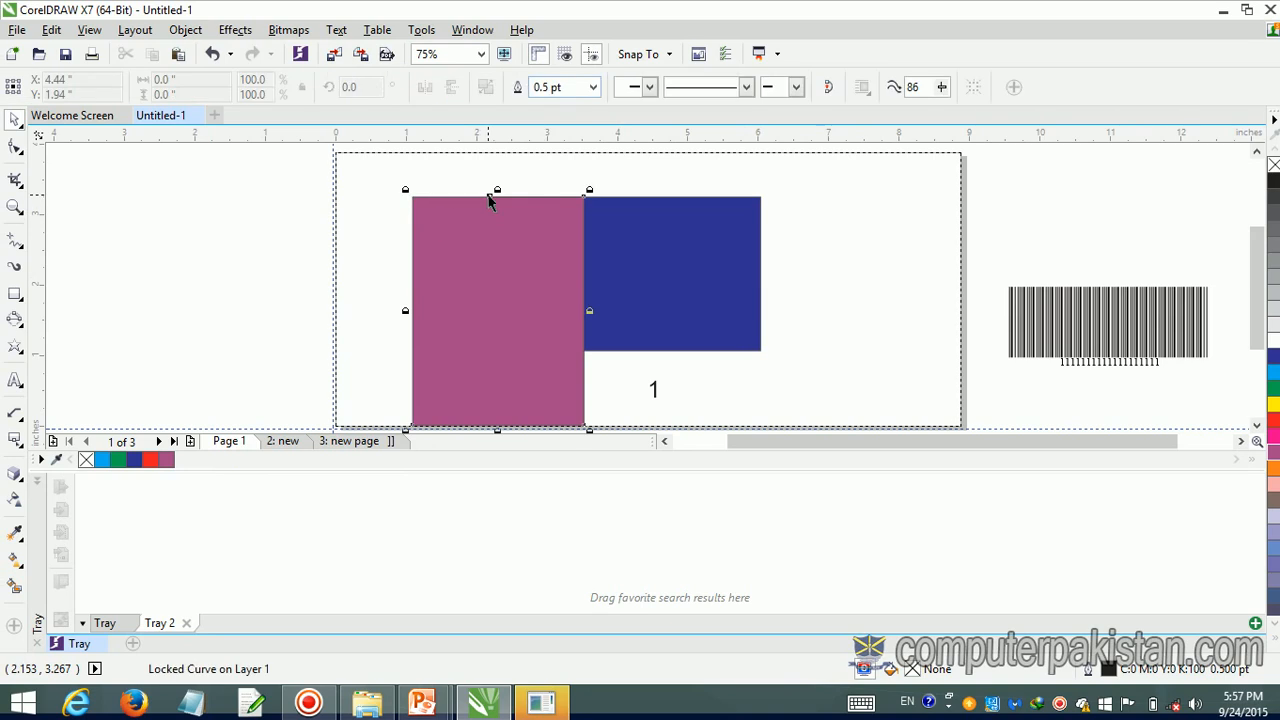
pyautogui.click(181, 30)
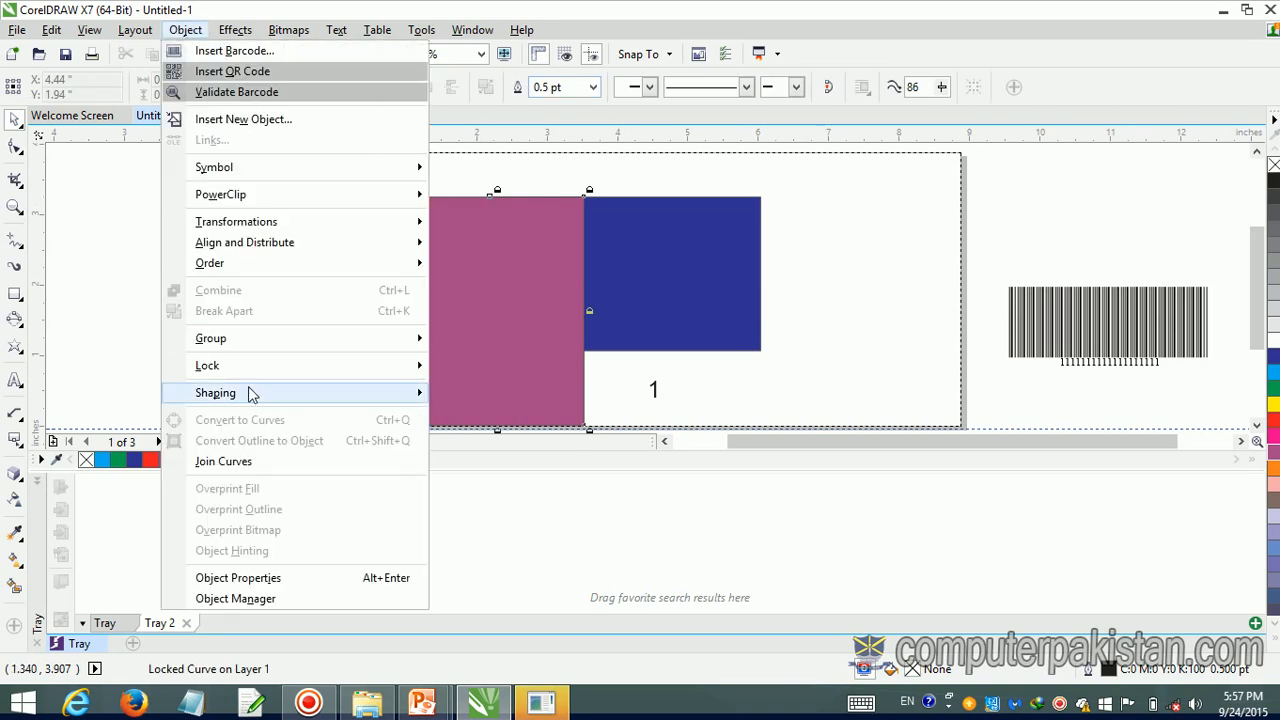
pyautogui.moveTo(420, 370)
pyautogui.click(450, 407)
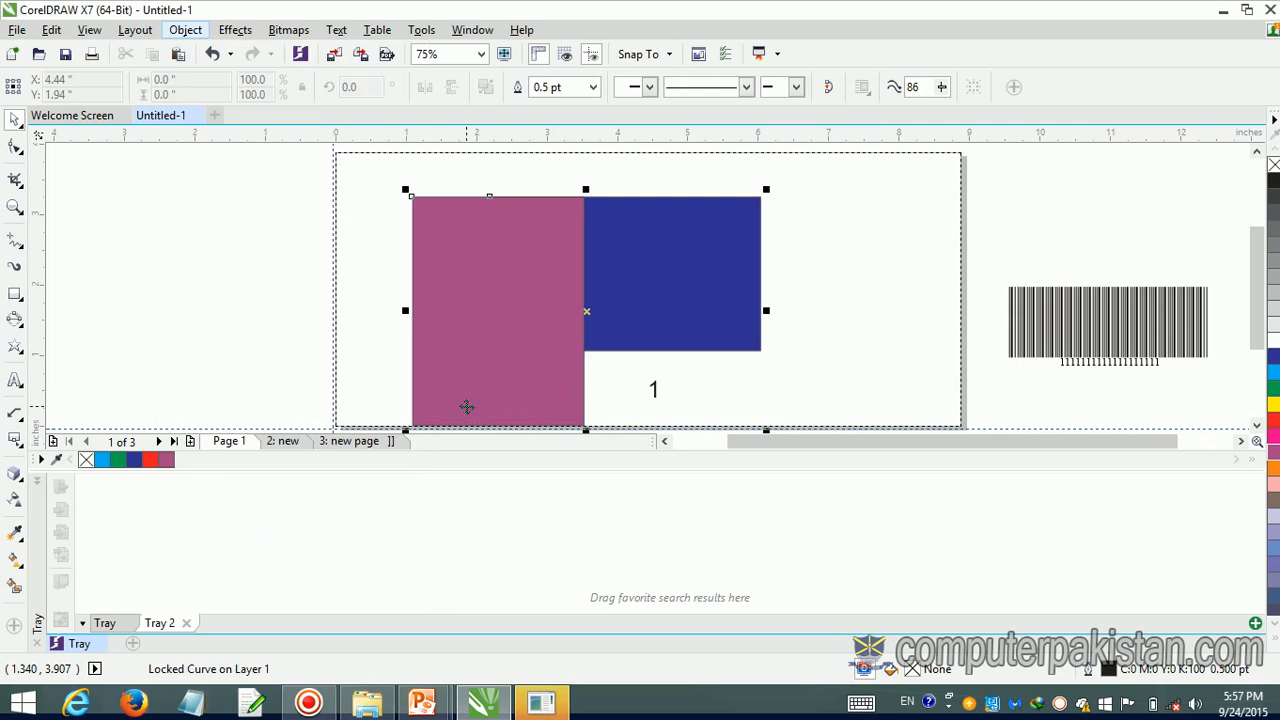
pyautogui.moveTo(766, 311)
pyautogui.mouseDown()
pyautogui.moveTo(790, 314)
pyautogui.moveTo(774, 324)
pyautogui.mouseUp()
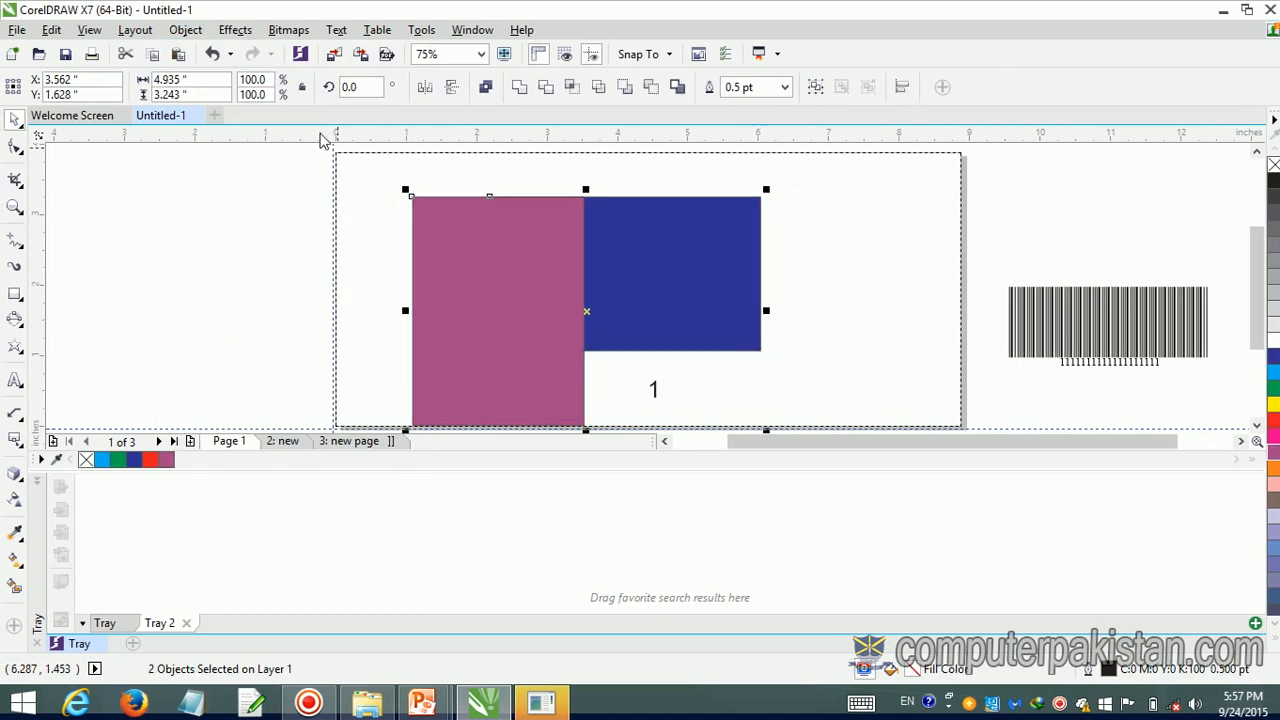
# Step: Open the Join Curves docker, move the two rectangles down about 1 inch, and undo the move
pyautogui.click(186, 30)
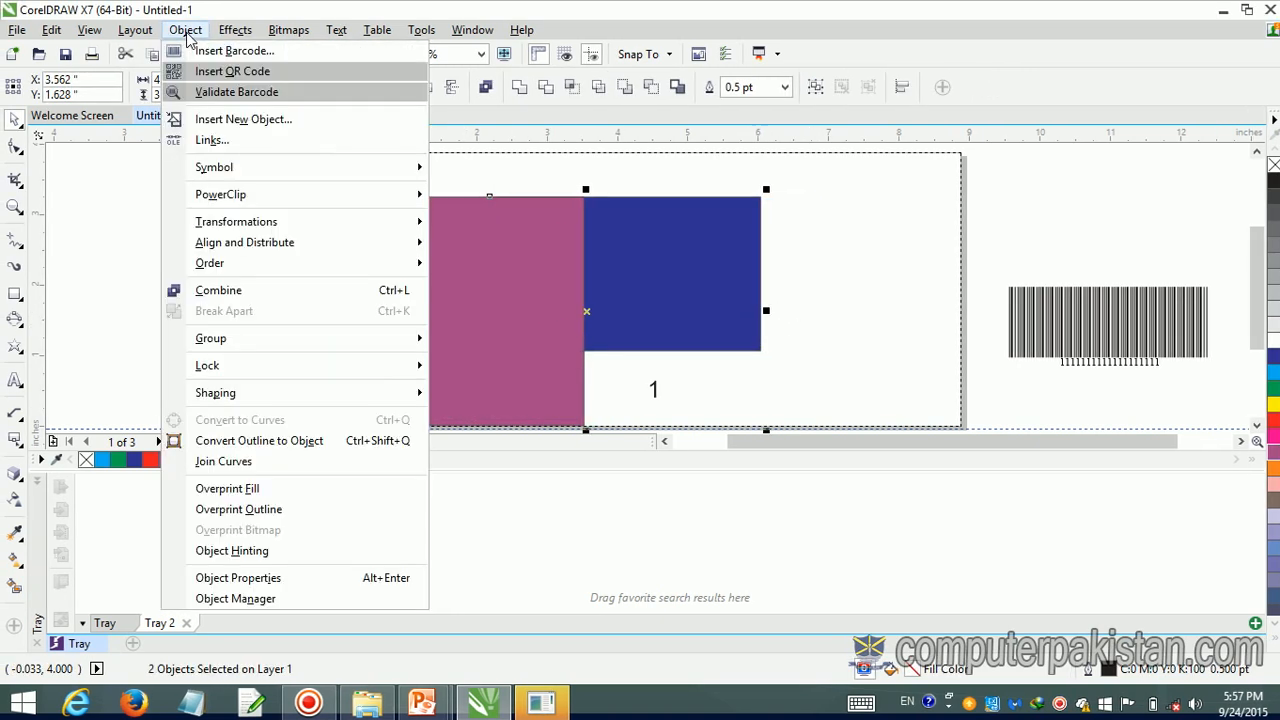
pyautogui.click(251, 469)
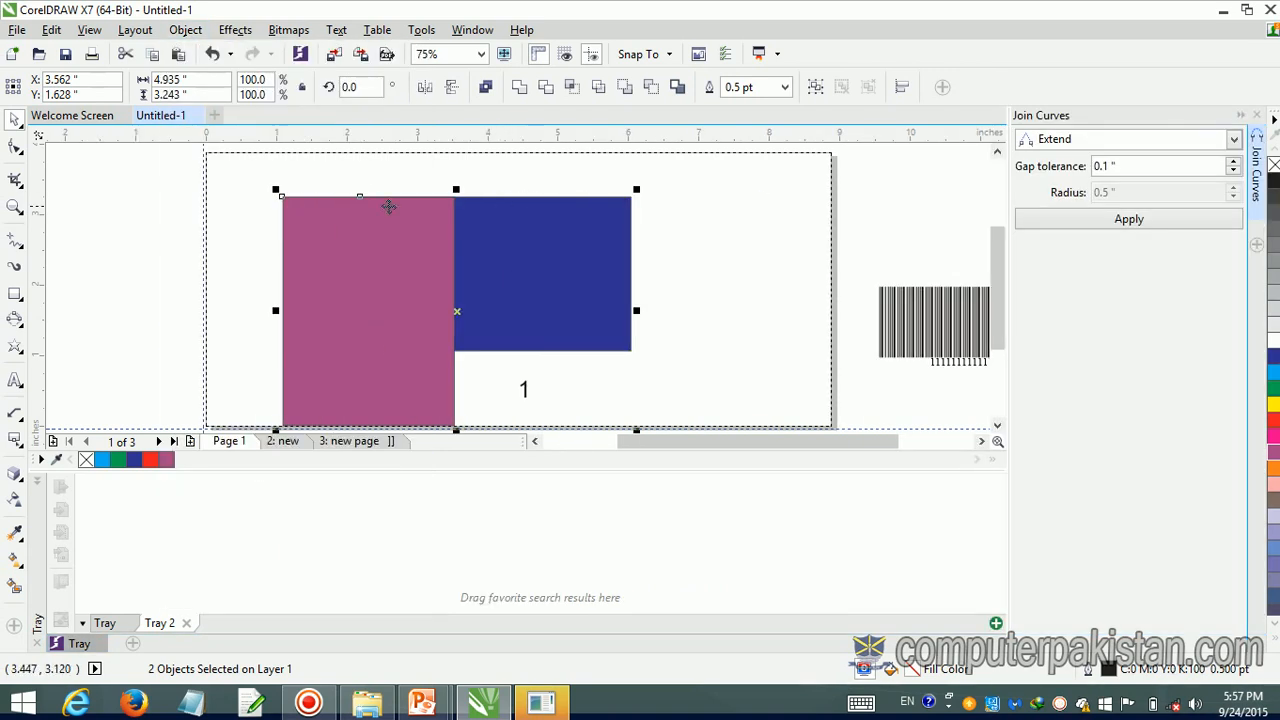
pyautogui.moveTo(360, 200); pyautogui.dragTo(366, 269)
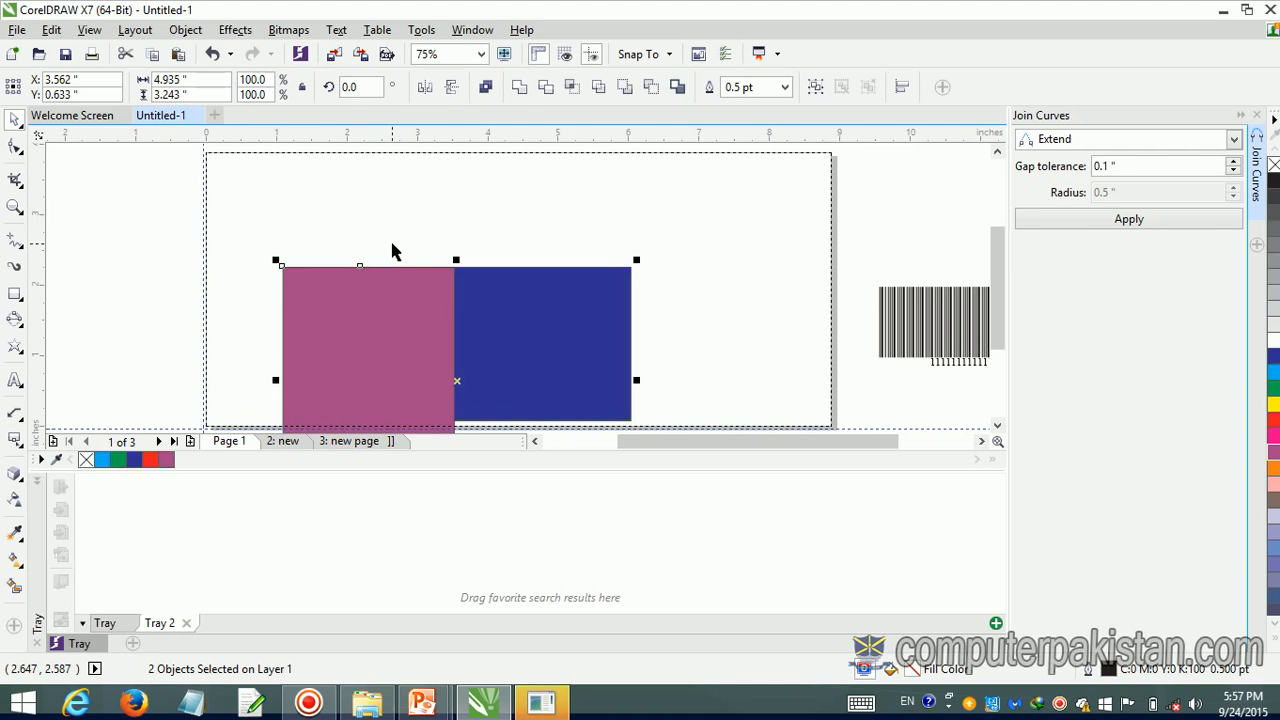
pyautogui.hotkey('ctrl', 'z')
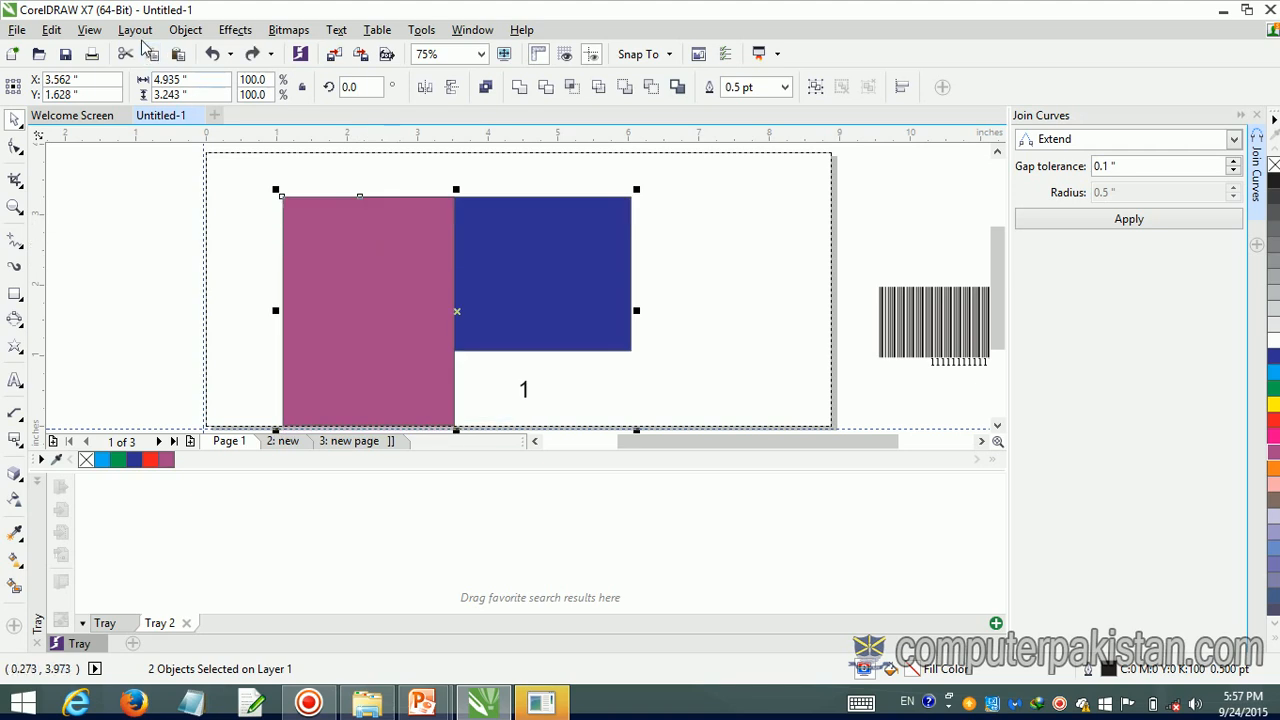
# Step: Apply overprint to the two selected rectangles, narrow them from the right to about 3.83 inches wide, and deselect them
pyautogui.click(184, 31)
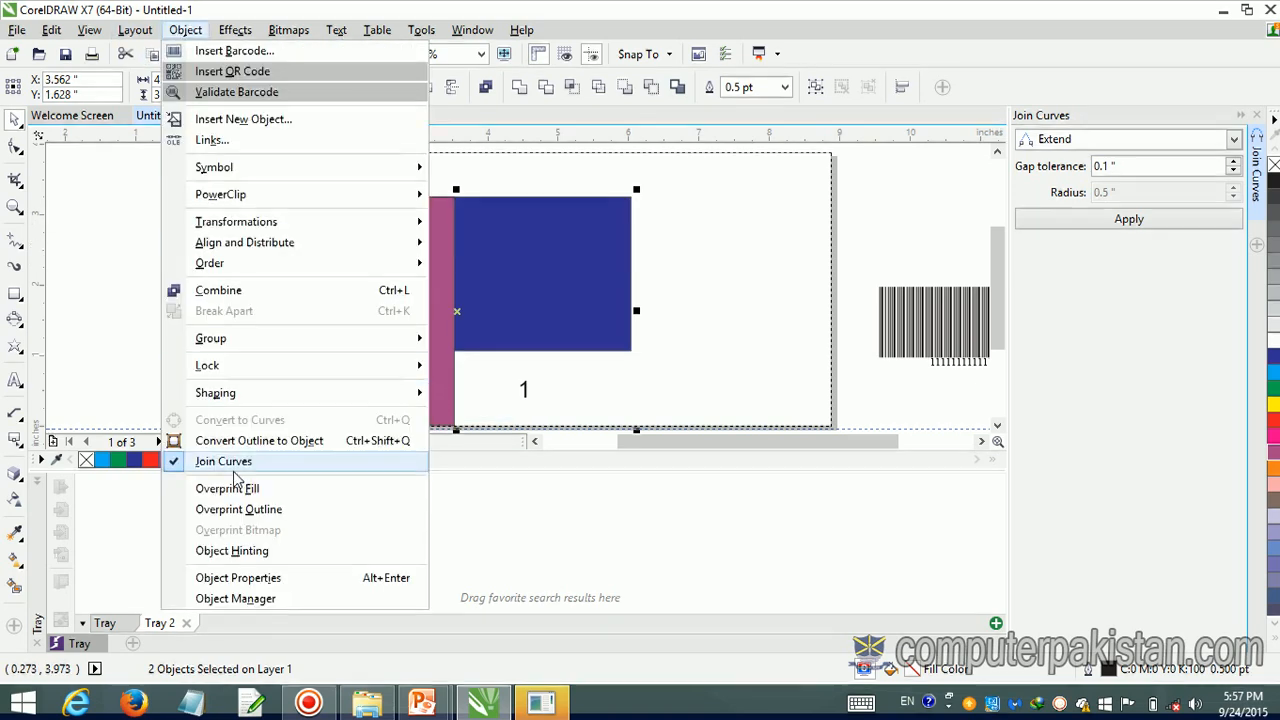
pyautogui.click(236, 499)
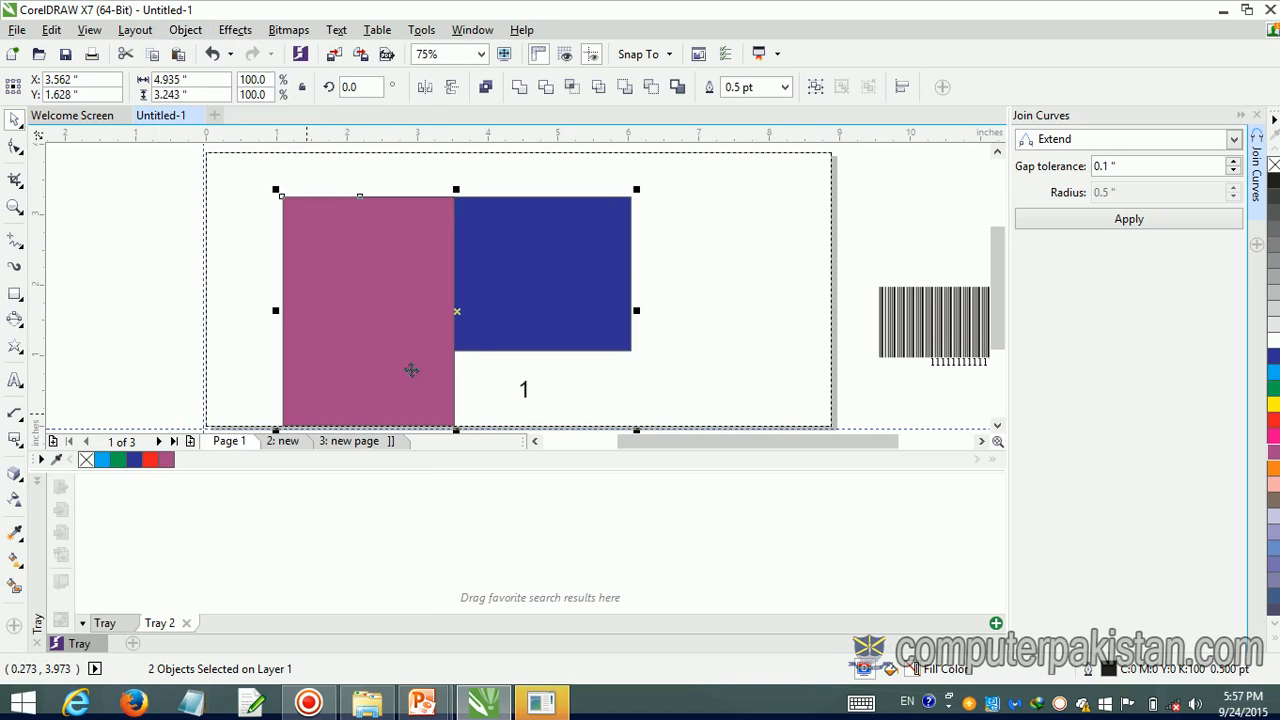
pyautogui.moveTo(636, 310); pyautogui.dragTo(558, 311)
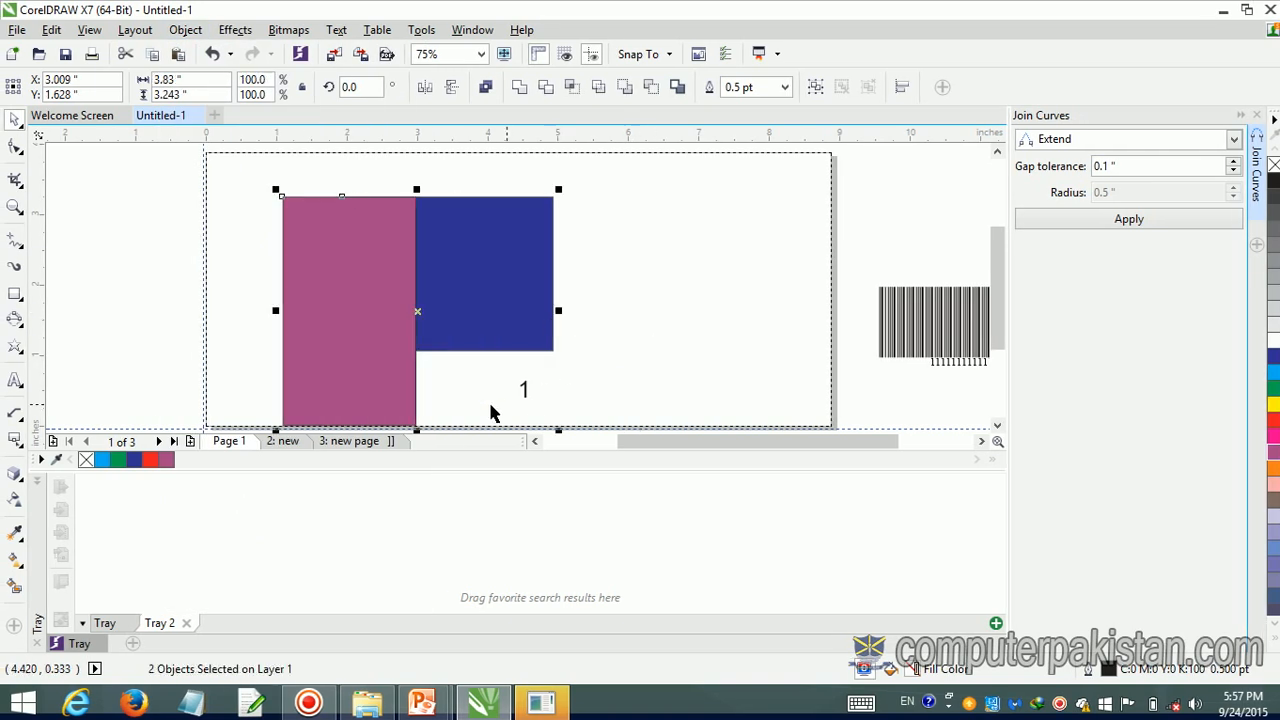
pyautogui.click(449, 394)
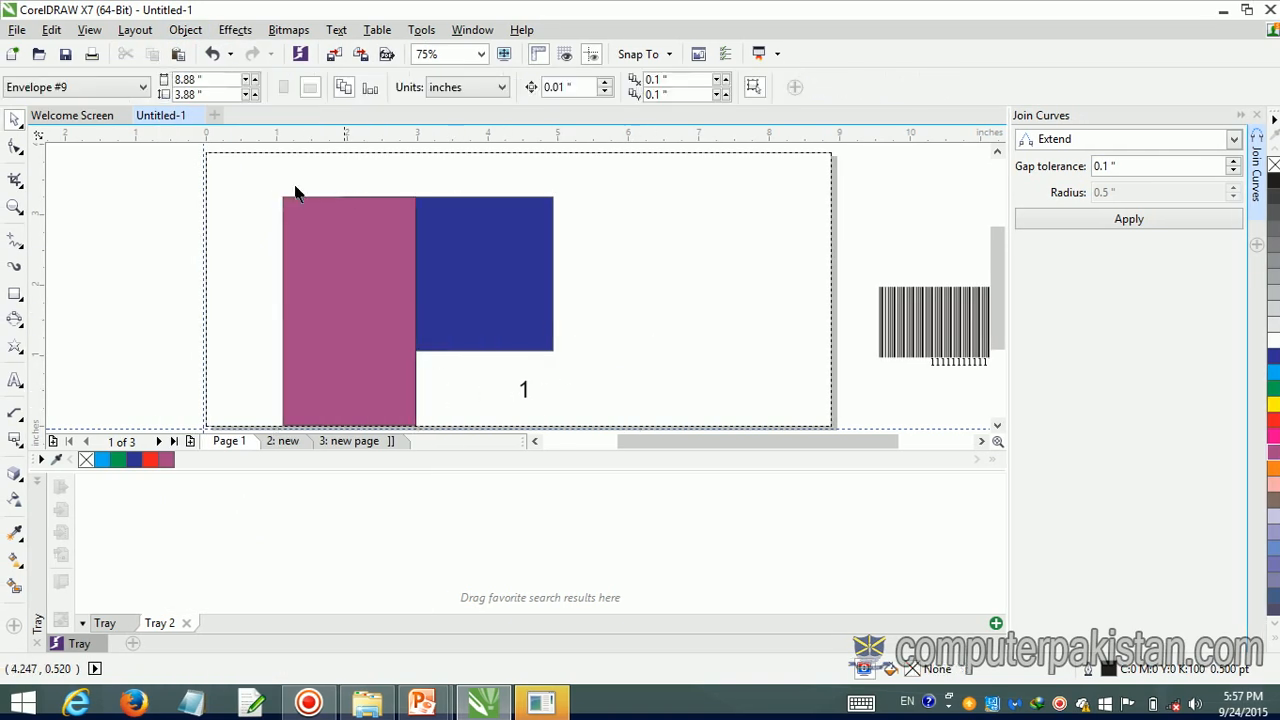
# Step: Open Object Properties with nothing selected and set the default outline to yellow with the fine dotted line style
pyautogui.click(178, 30)
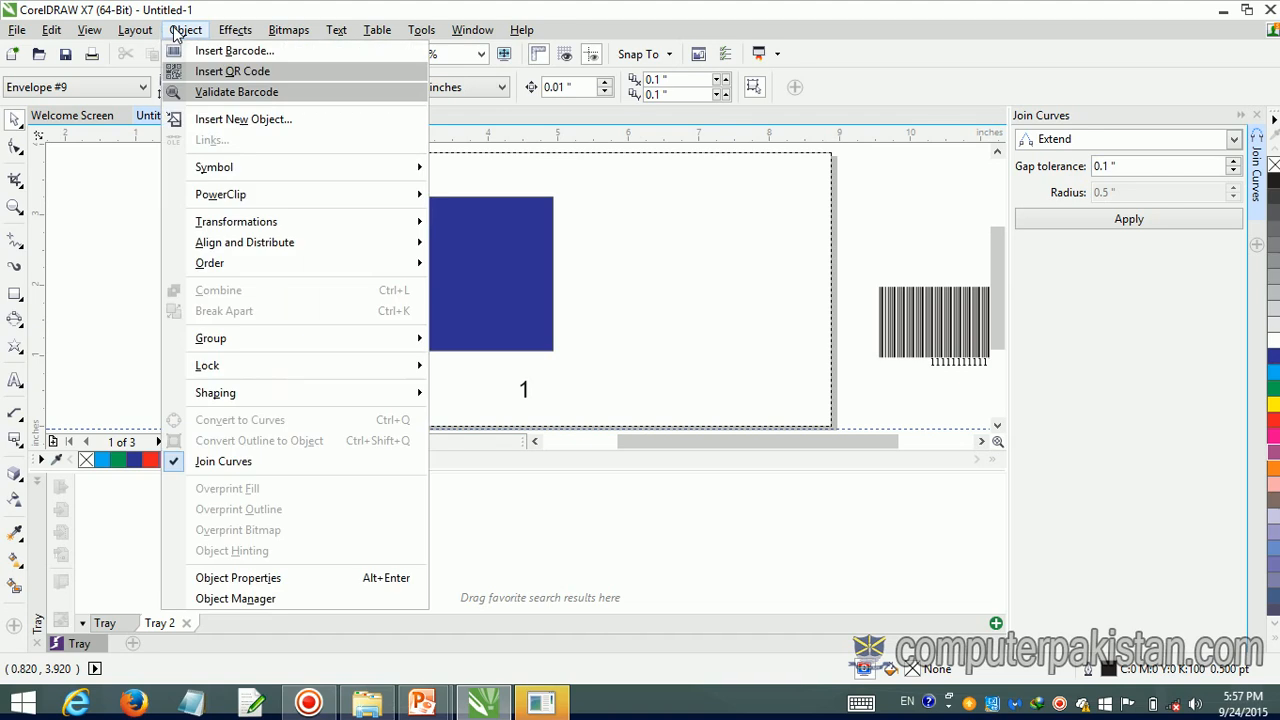
pyautogui.click(242, 578)
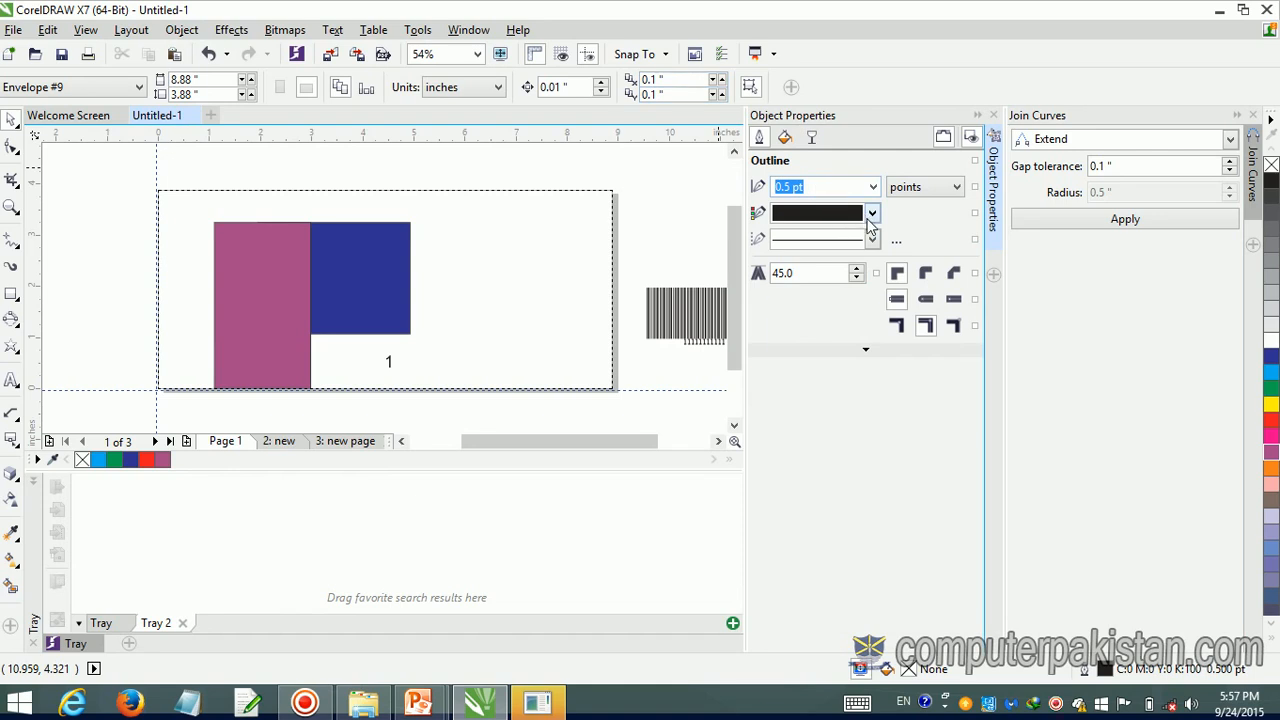
pyautogui.click(868, 218)
pyautogui.click(828, 271)
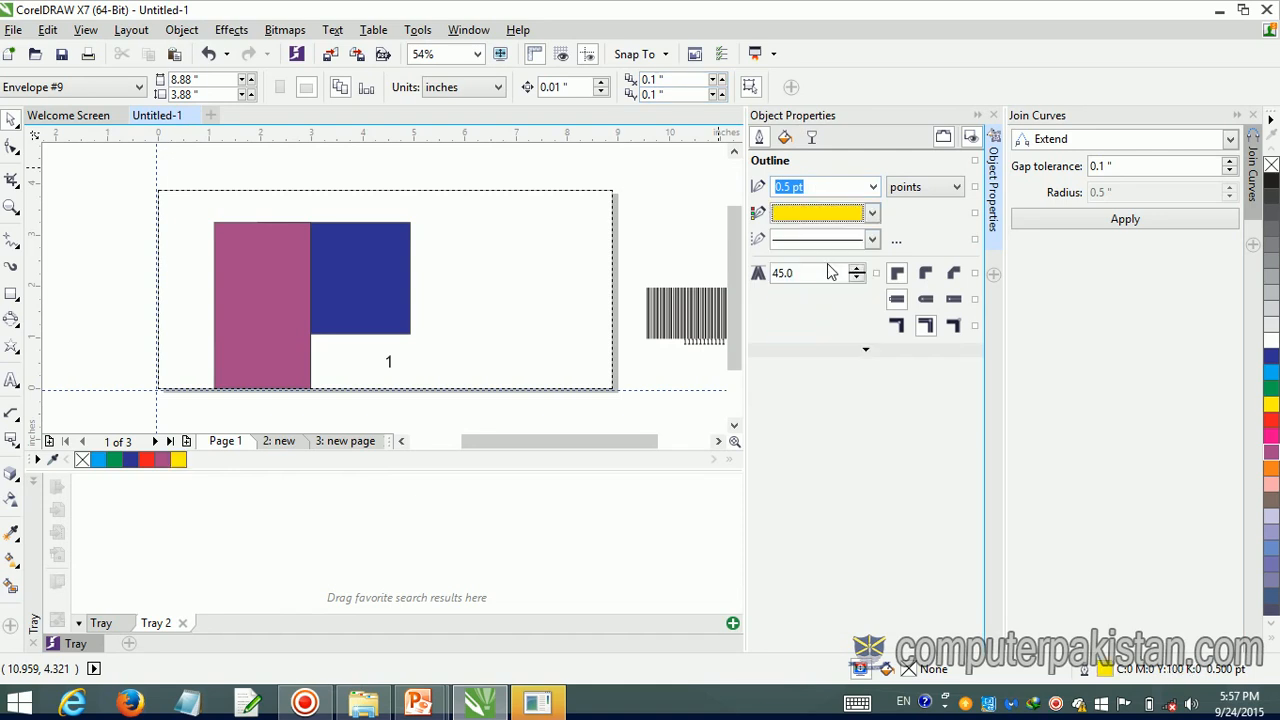
pyautogui.click(871, 241)
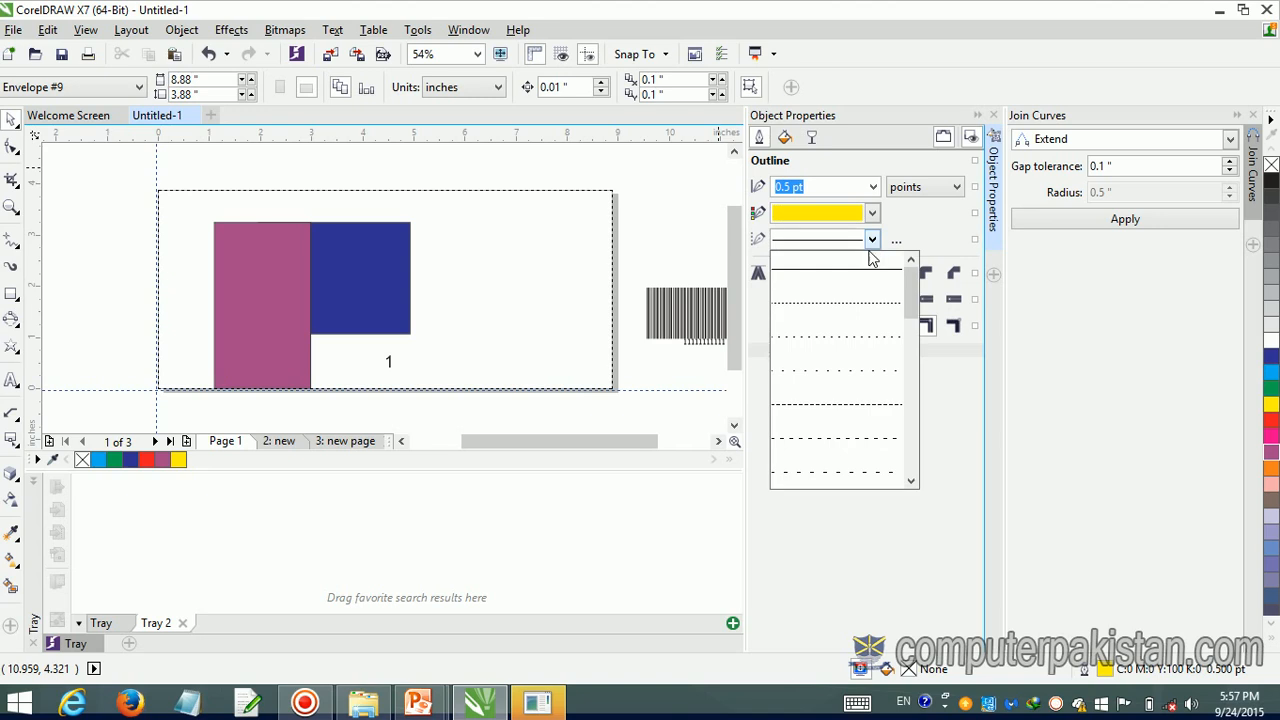
pyautogui.click(844, 300)
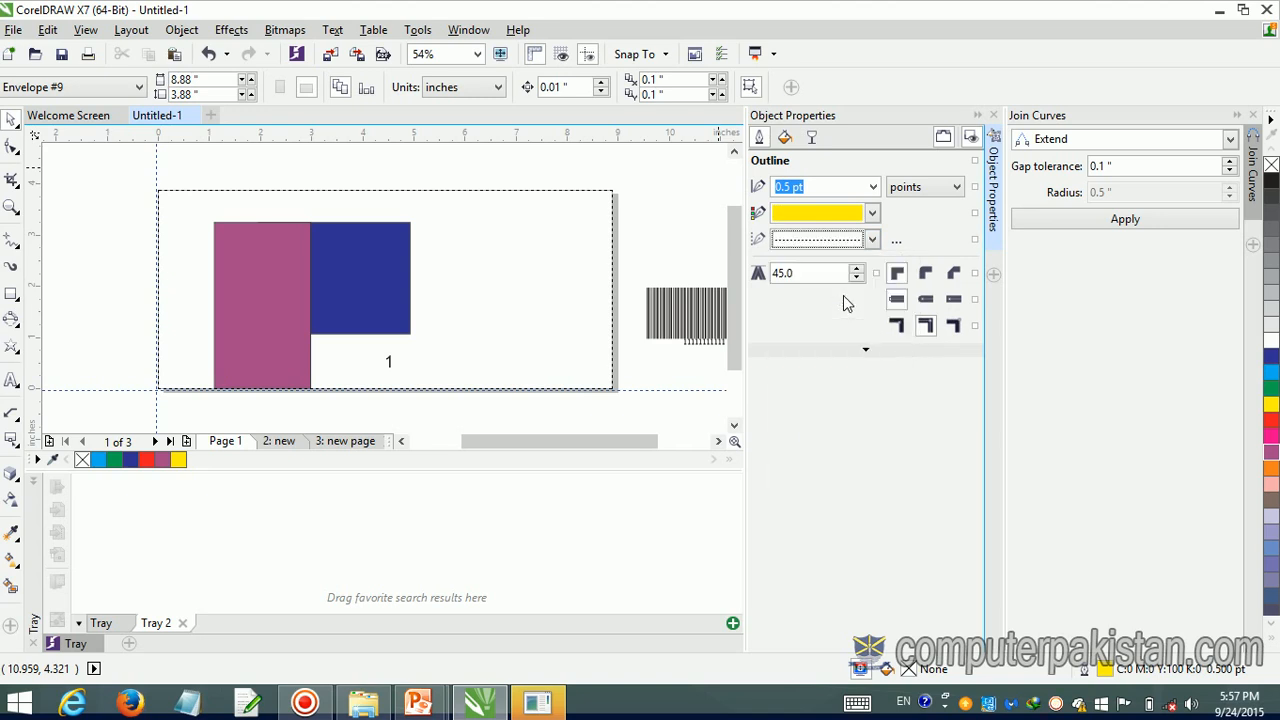
pyautogui.click(925, 328)
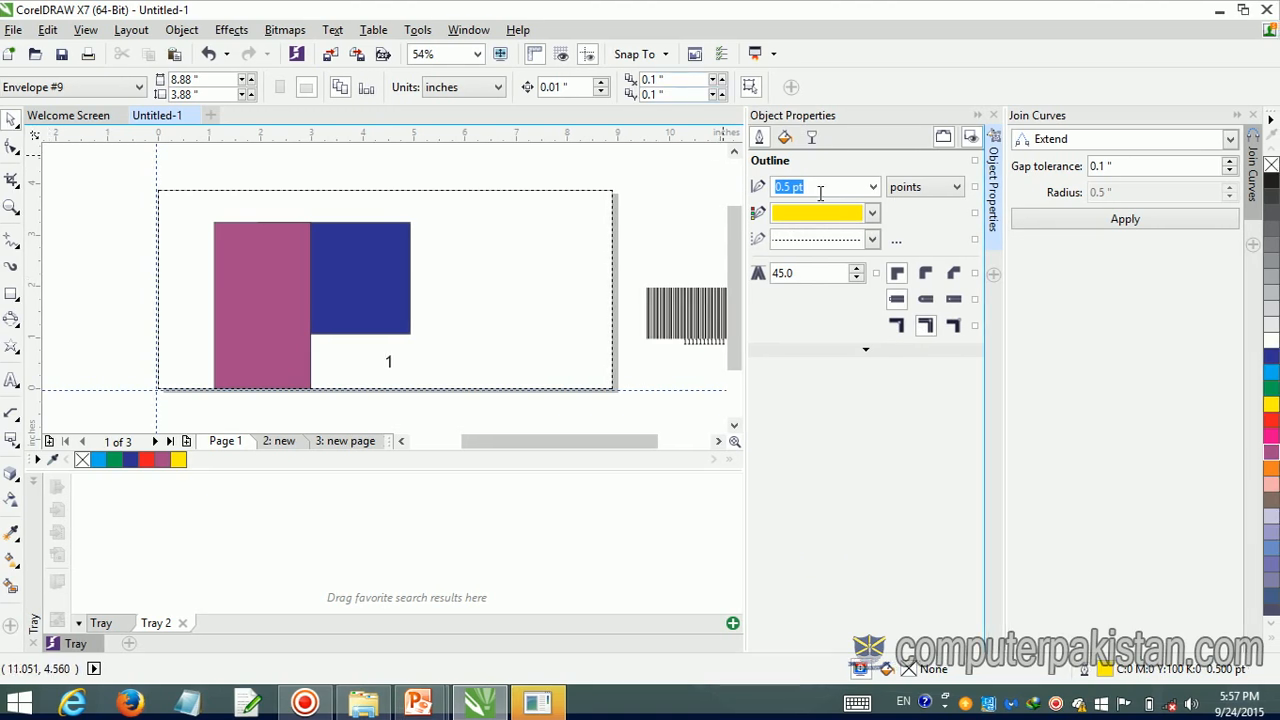
# Step: Set the default fill to a uniform CMYK color of C 29, M 95, Y 47, K 11, and view its Palette Editor entry
pyautogui.click(785, 139)
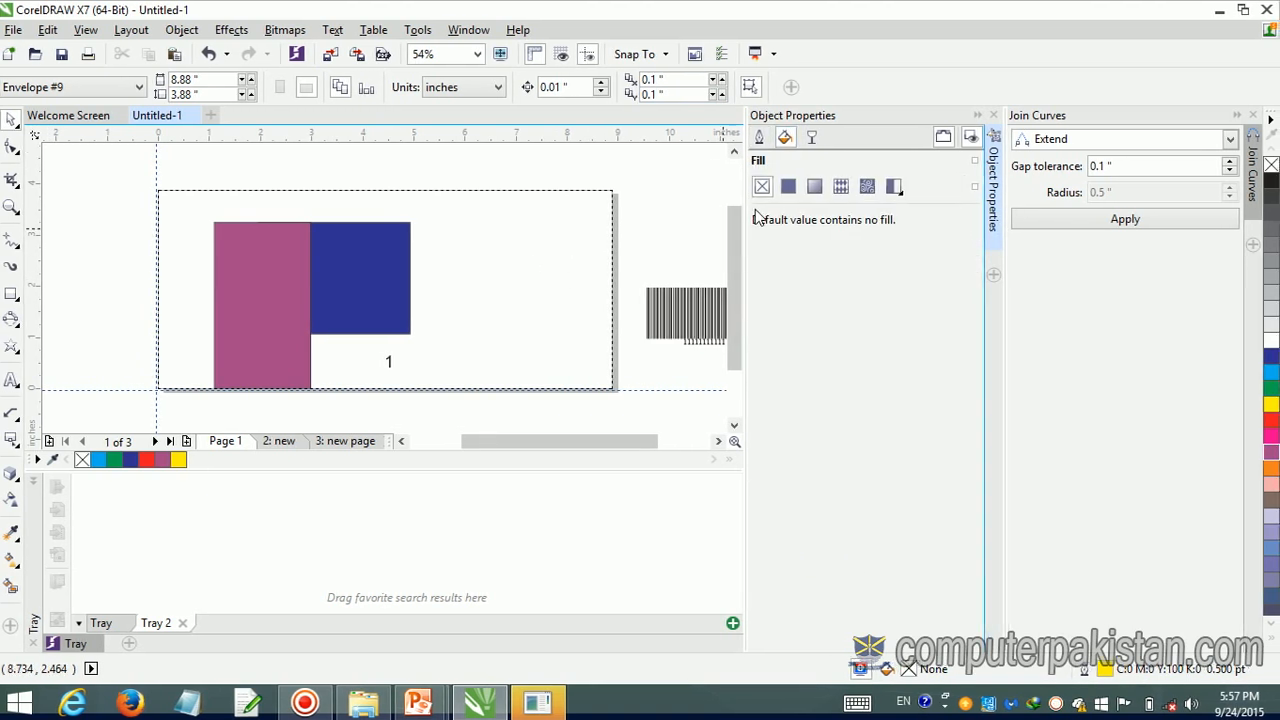
pyautogui.click(789, 188)
pyautogui.click(830, 318)
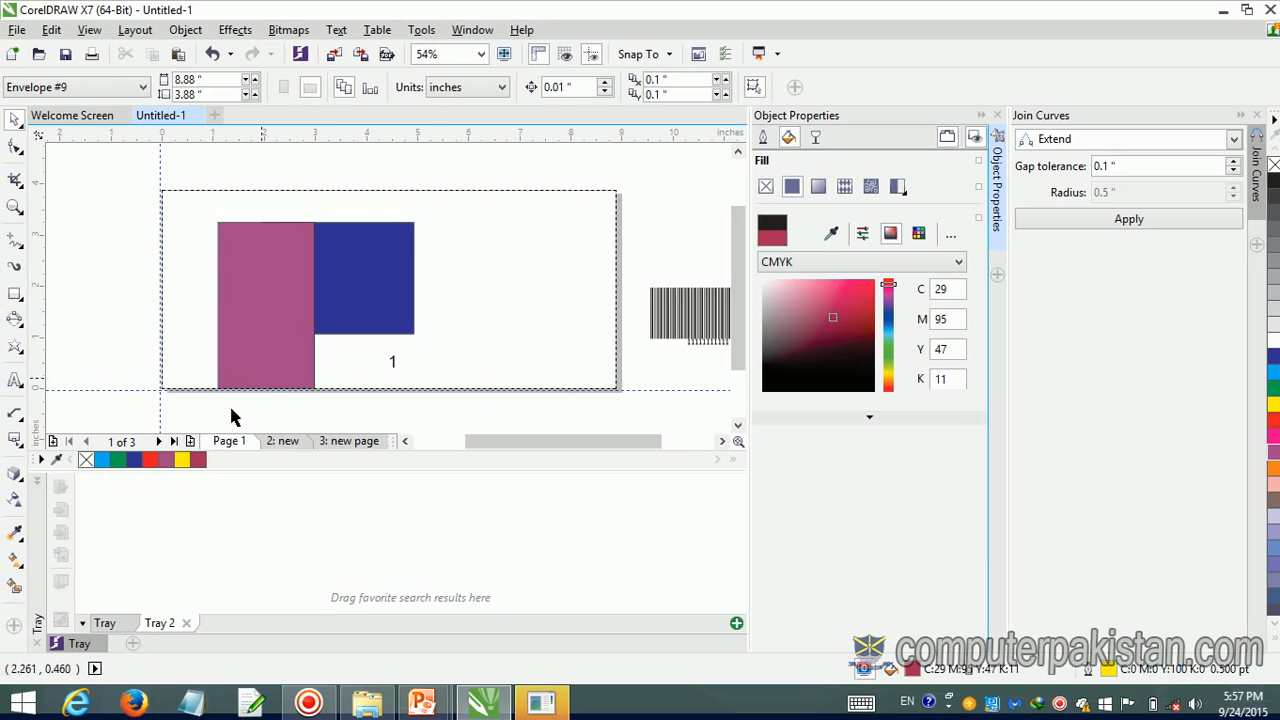
pyautogui.doubleClick(198, 460)
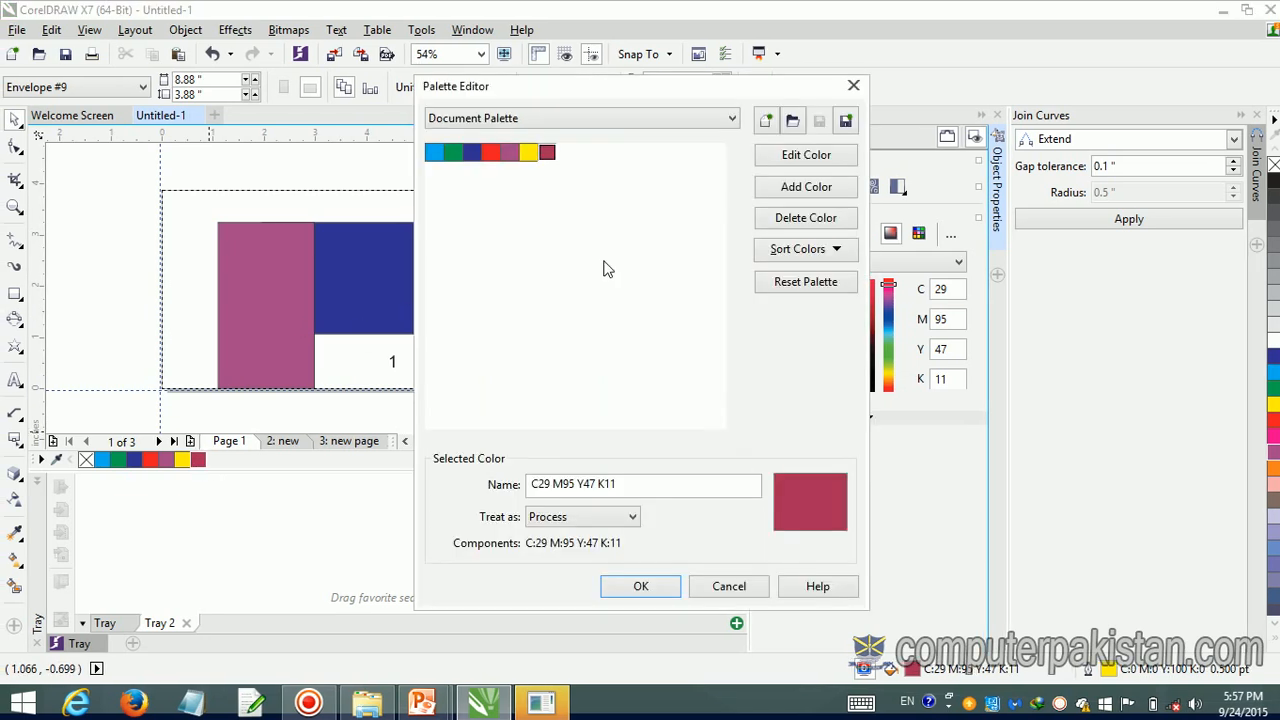
pyautogui.click(852, 86)
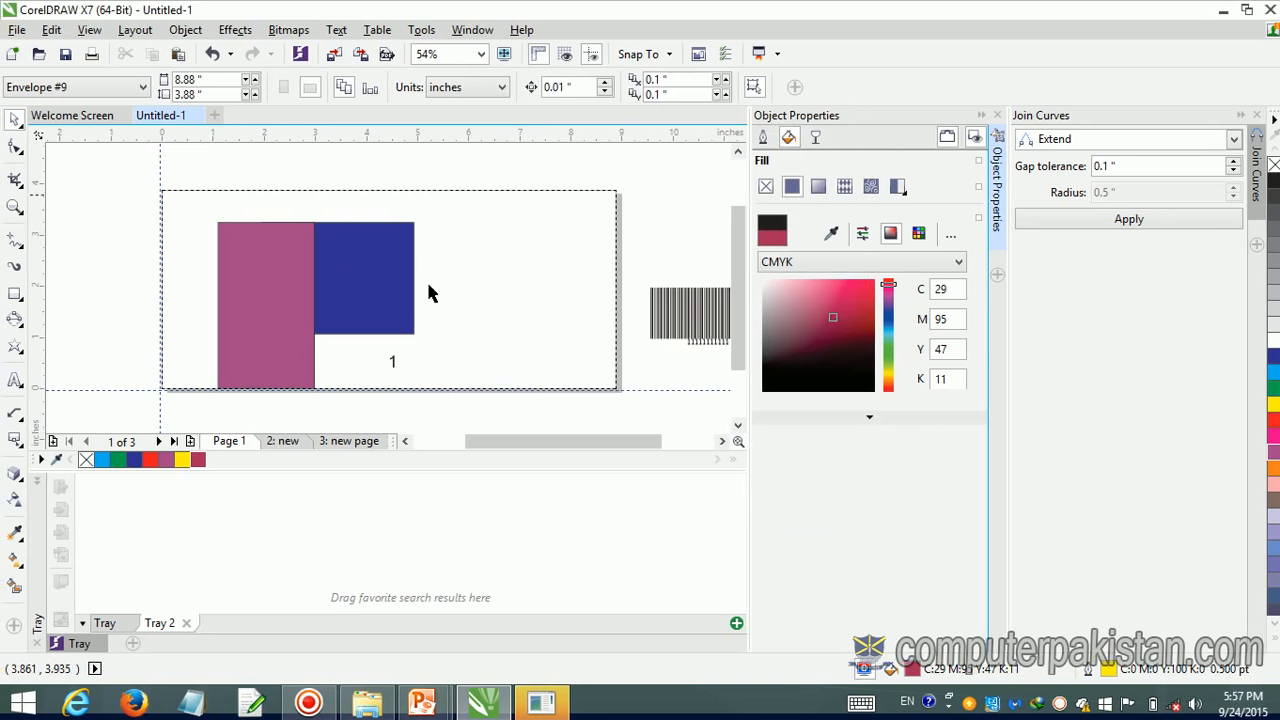
# Step: Open the Object Manager to view the layers of each page, and close all open dockers
pyautogui.click(194, 31)
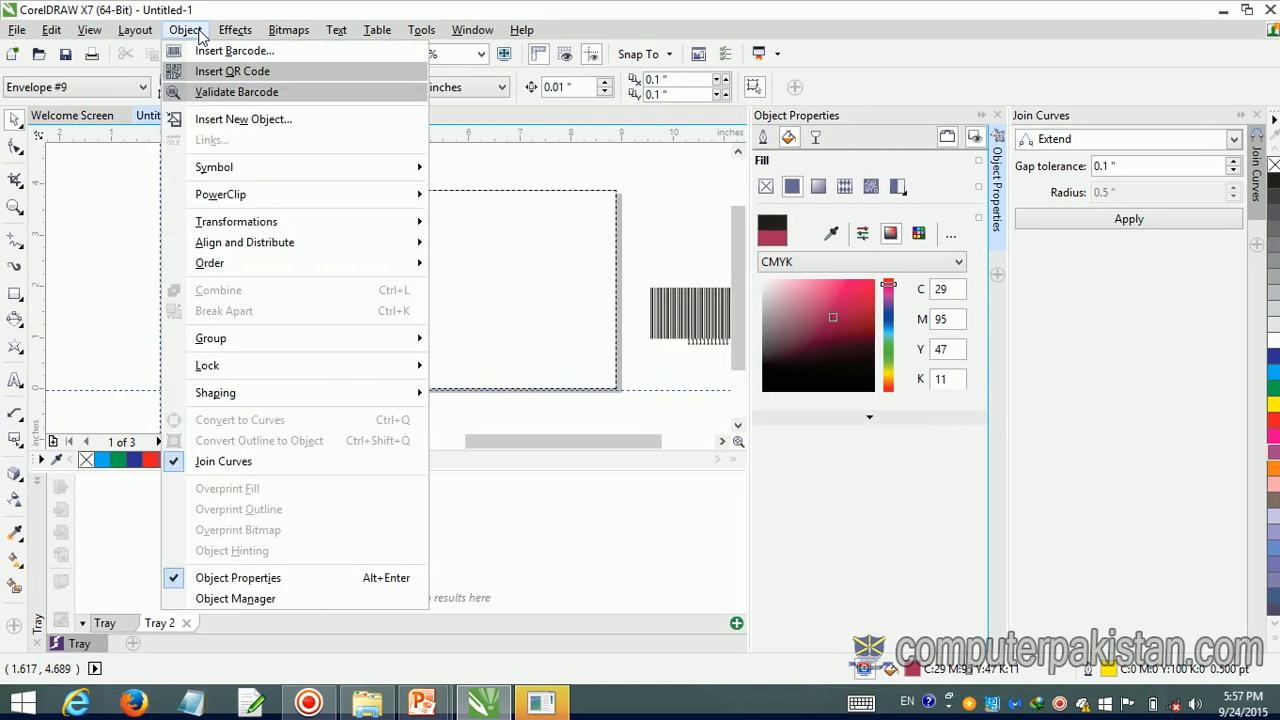
pyautogui.click(258, 600)
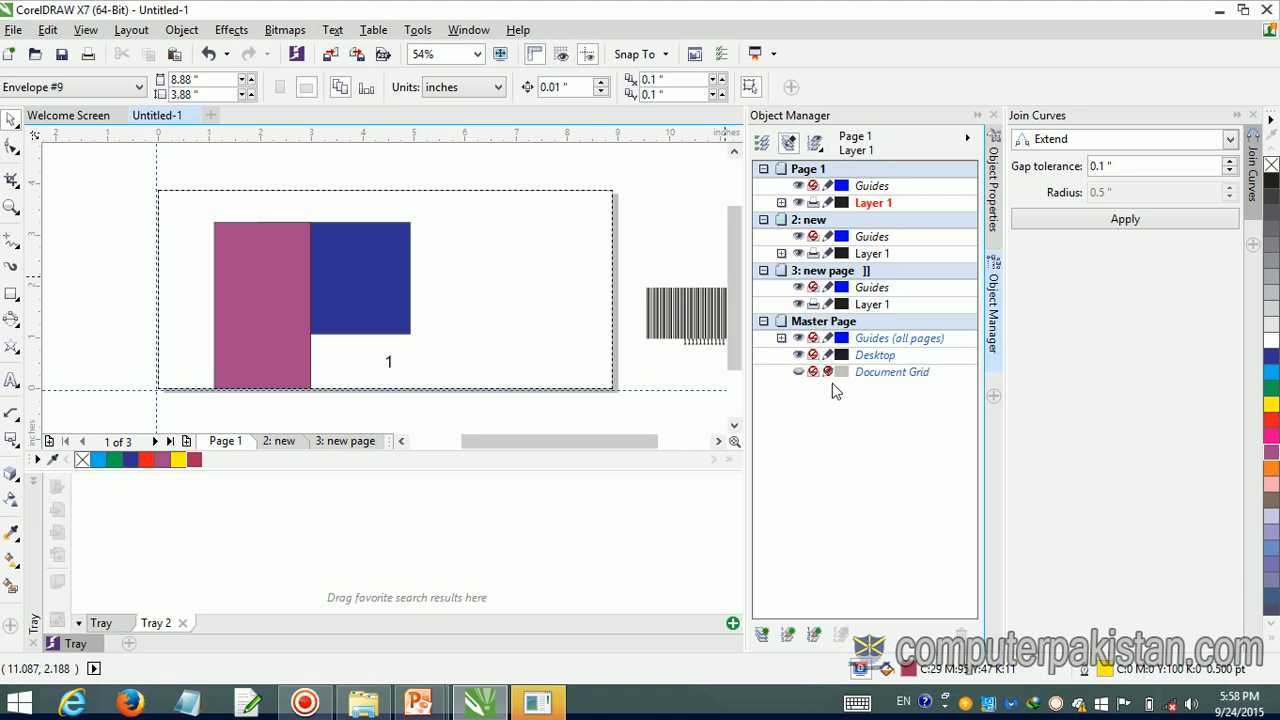
pyautogui.click(993, 117)
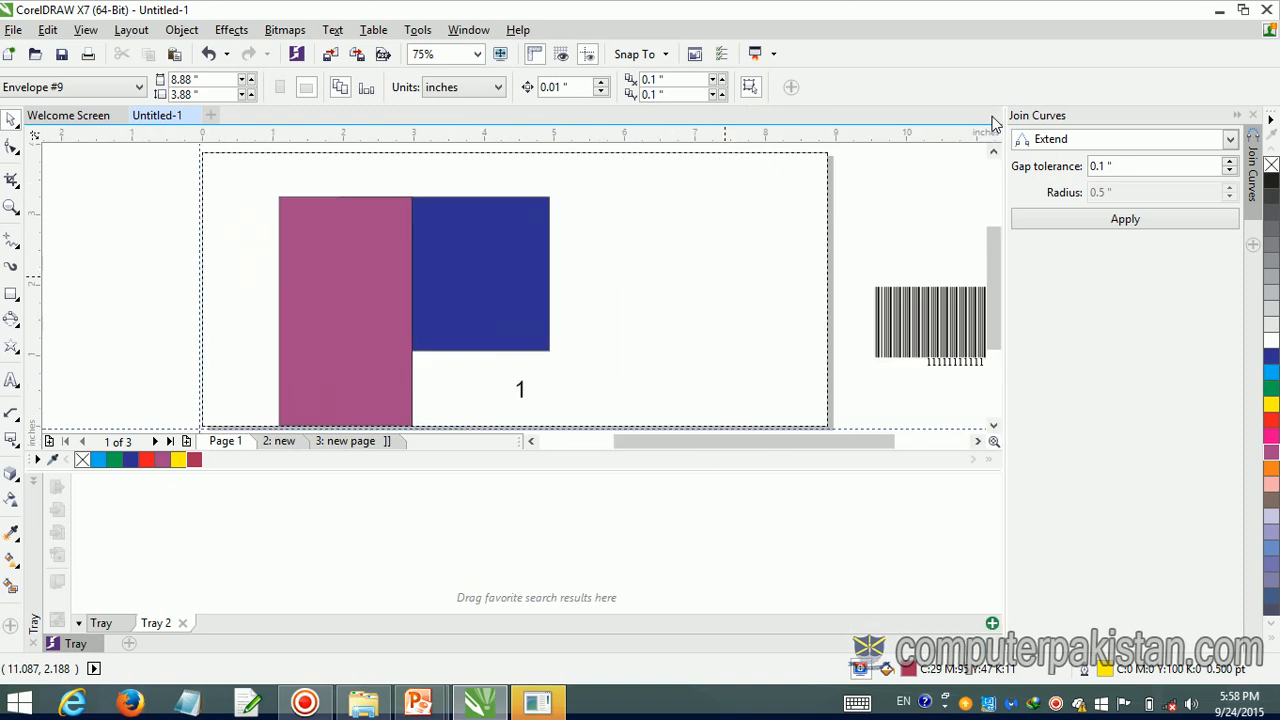
pyautogui.click(1254, 117)
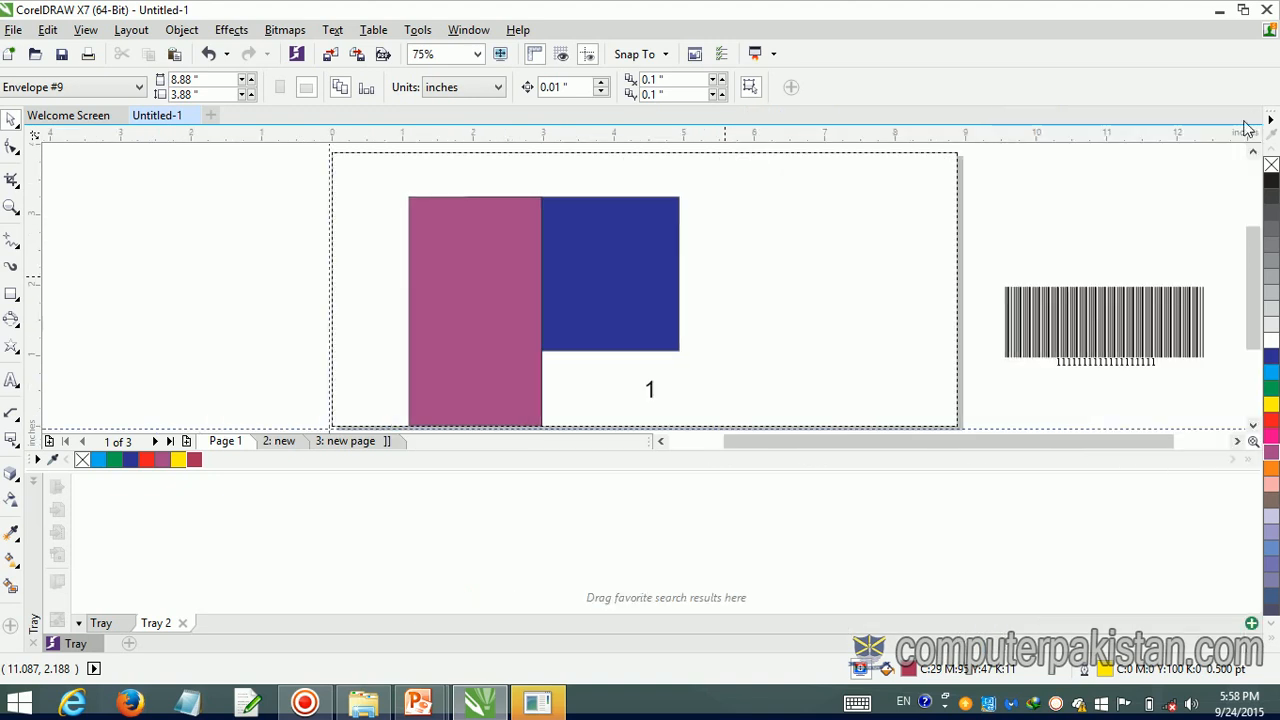
# Step: Delete the barcode beside the page
pyautogui.click(1153, 326)
pyautogui.press('Delete')
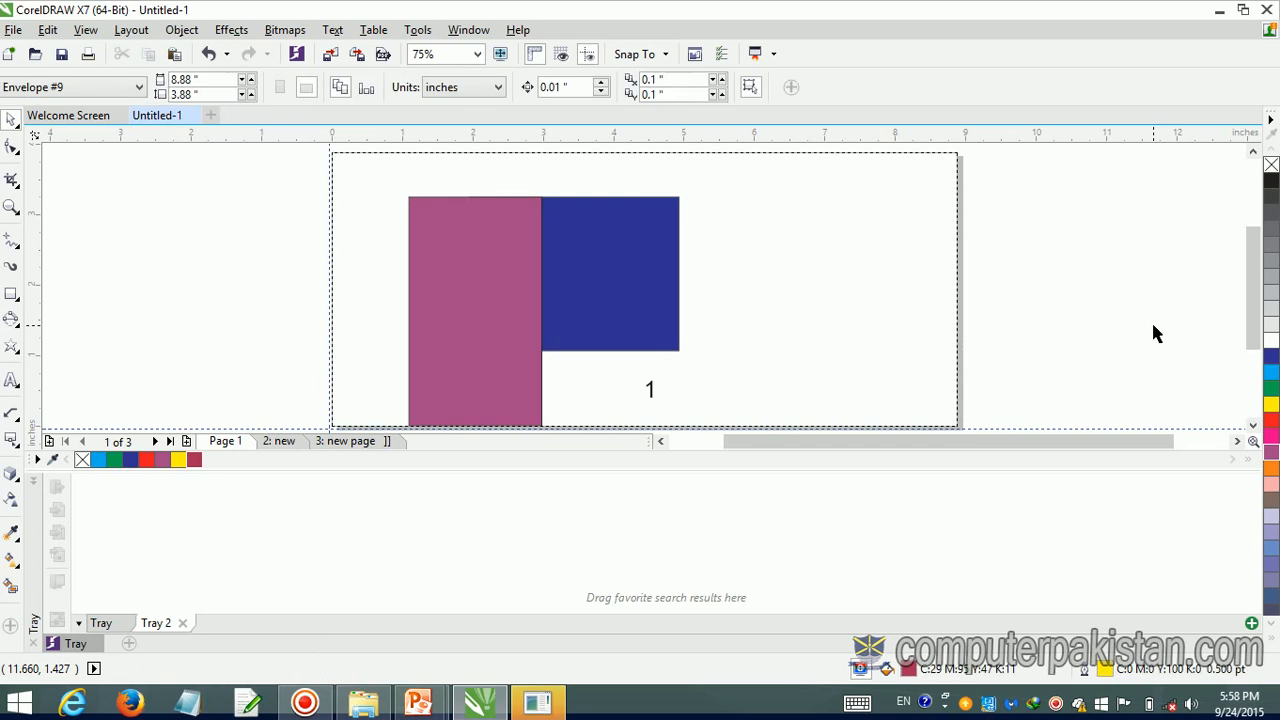
pyautogui.click(185, 29)
pyautogui.moveTo(222, 35)
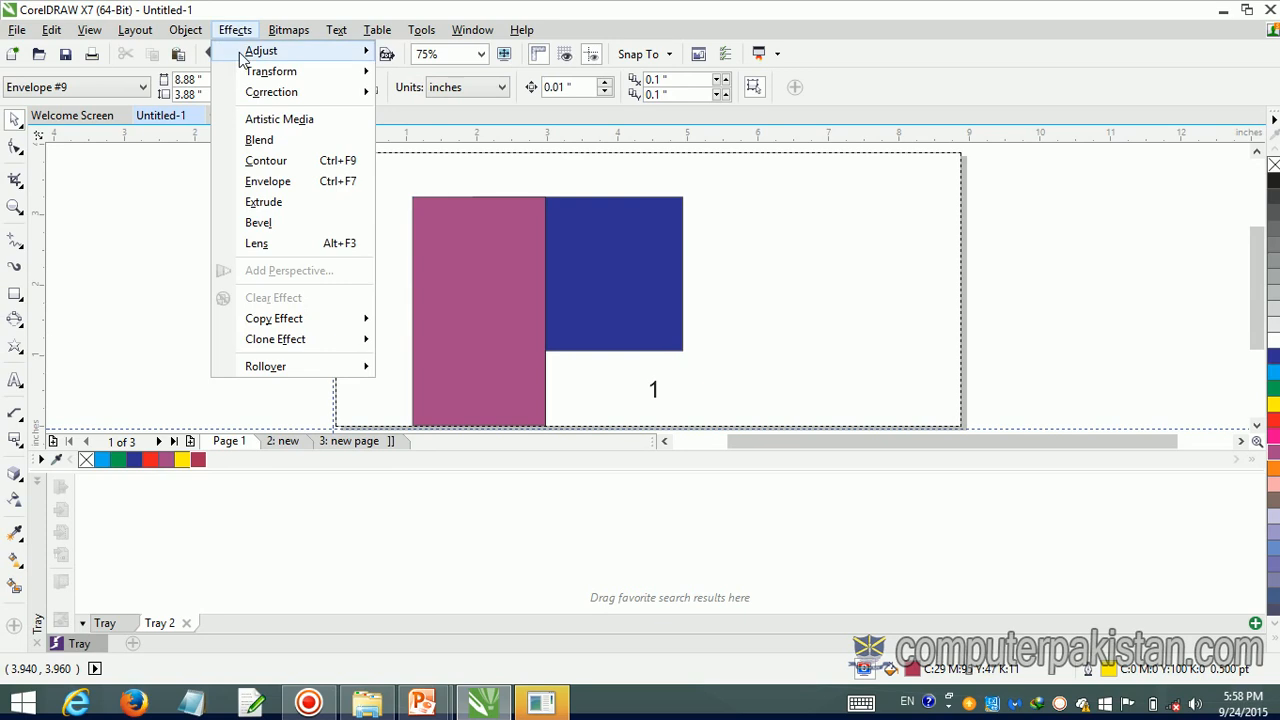
pyautogui.click(731, 366)
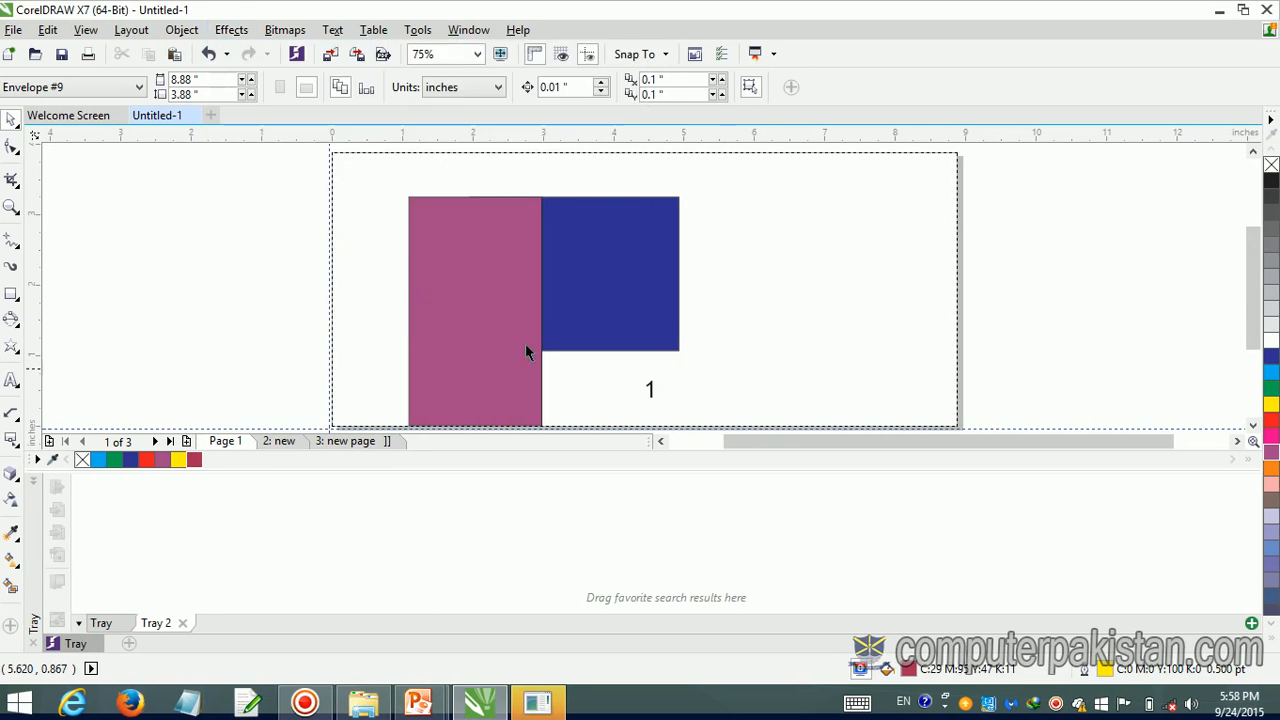
# Step: Delete the purple rectangle and select the blue one
pyautogui.click(509, 276)
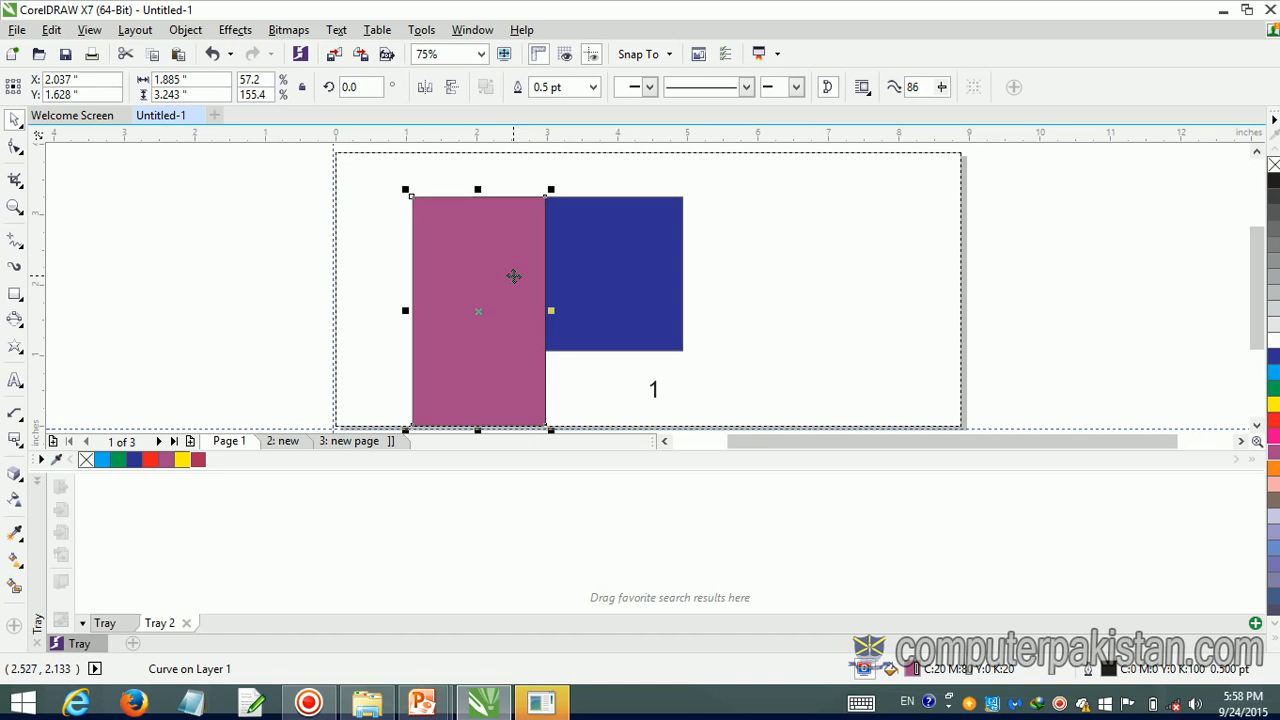
pyautogui.press('Delete')
pyautogui.click(545, 290)
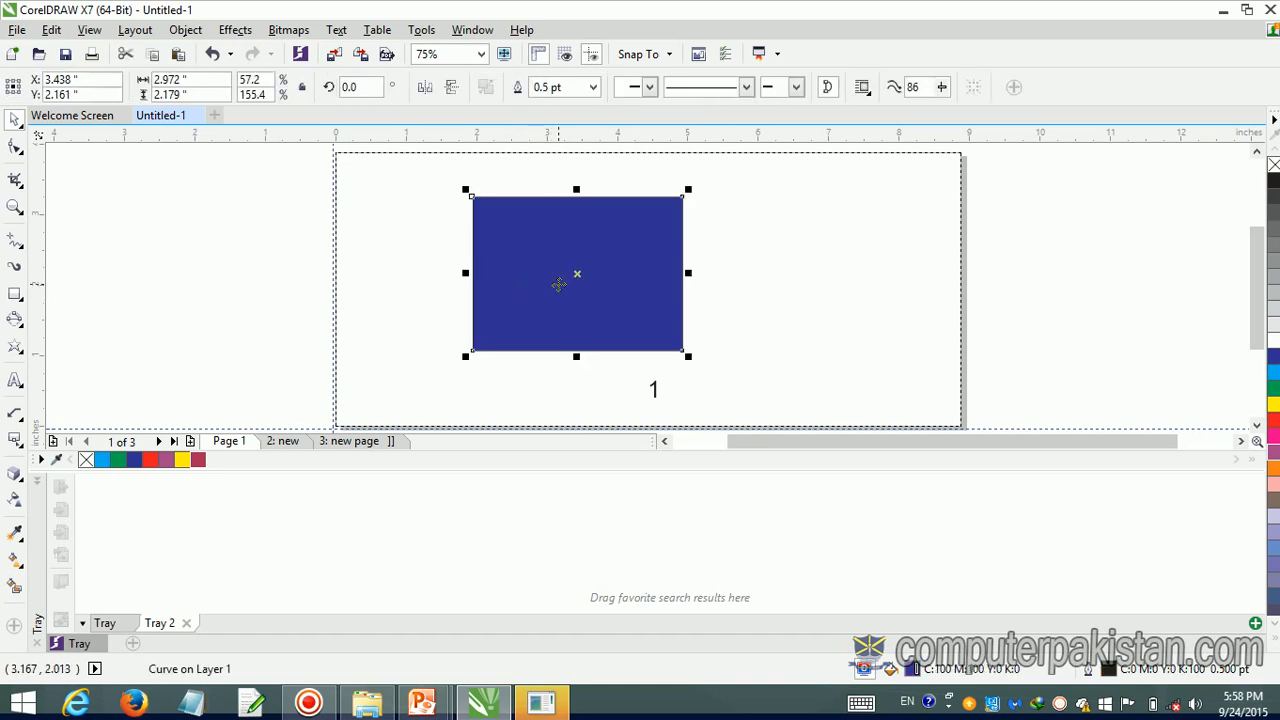
# Step: Delete the blue rectangle from Page 1
pyautogui.click(573, 277)
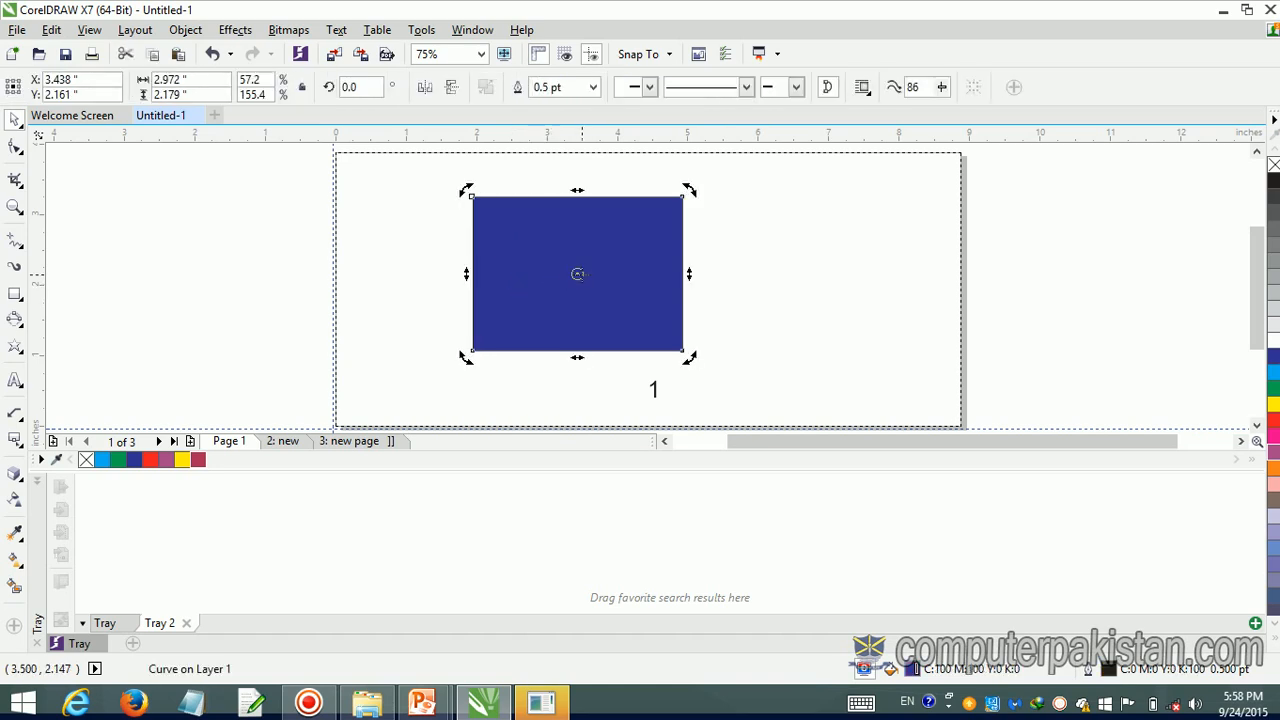
pyautogui.press('Delete')
# Step: Import 2 autocad1.jpg from the Documents folder and place it on Page 1 at about 3.89 by 2.91 inches
pyautogui.click(17, 29)
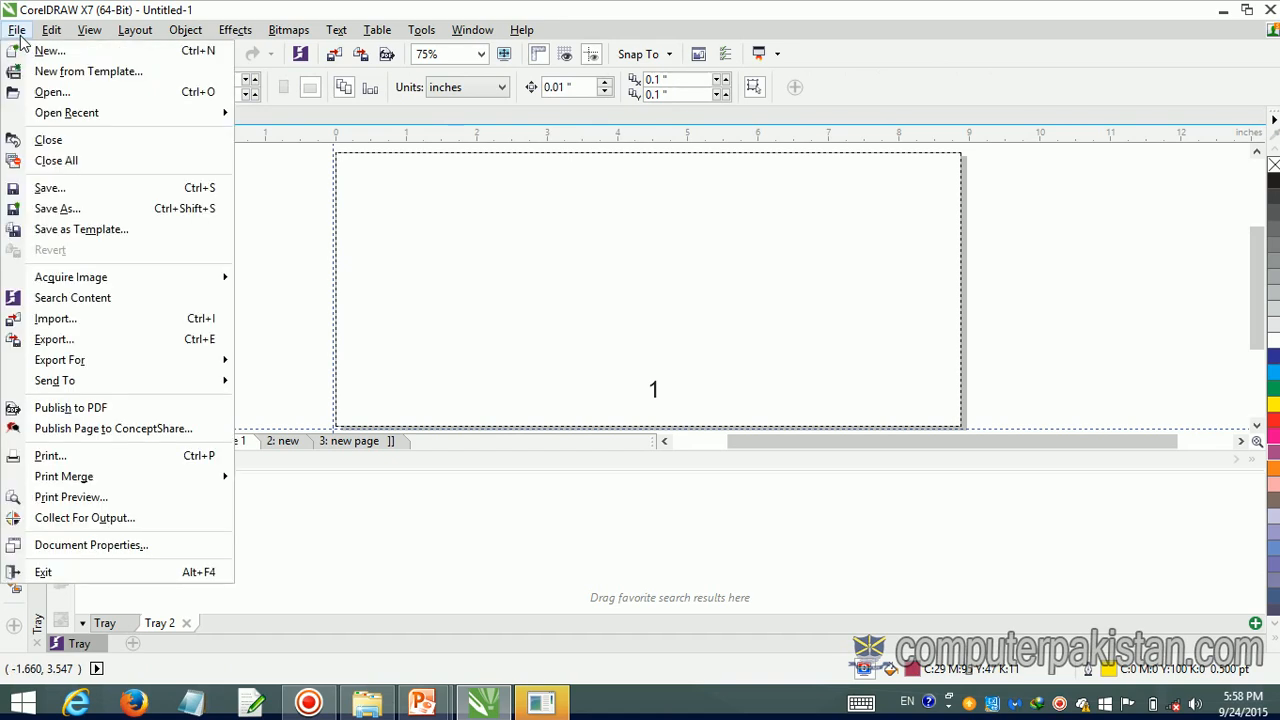
pyautogui.click(63, 327)
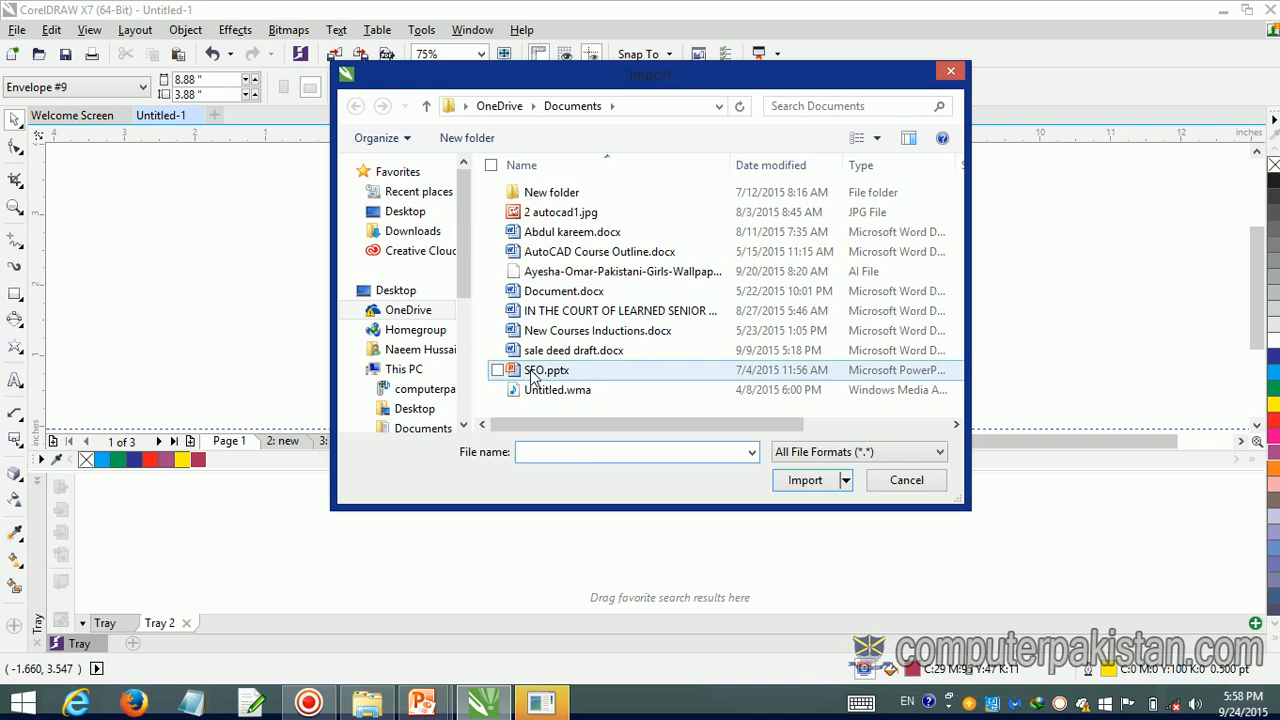
pyautogui.click(545, 212)
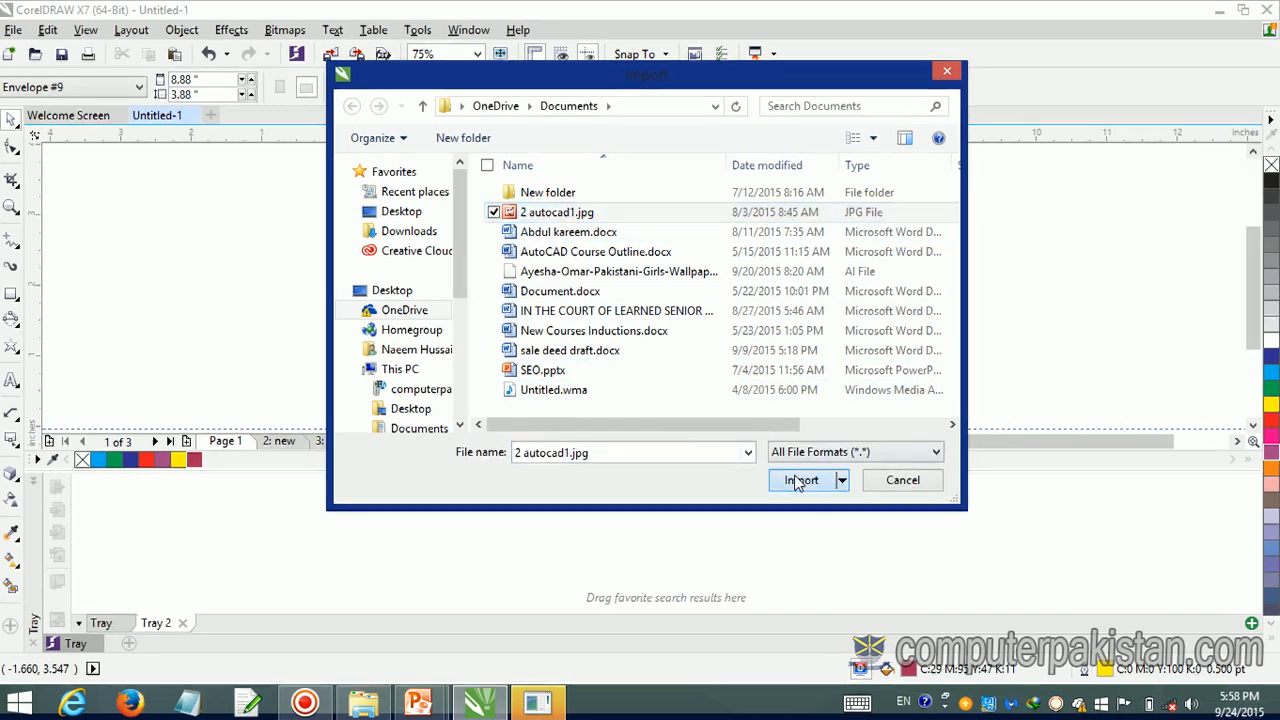
pyautogui.click(800, 480)
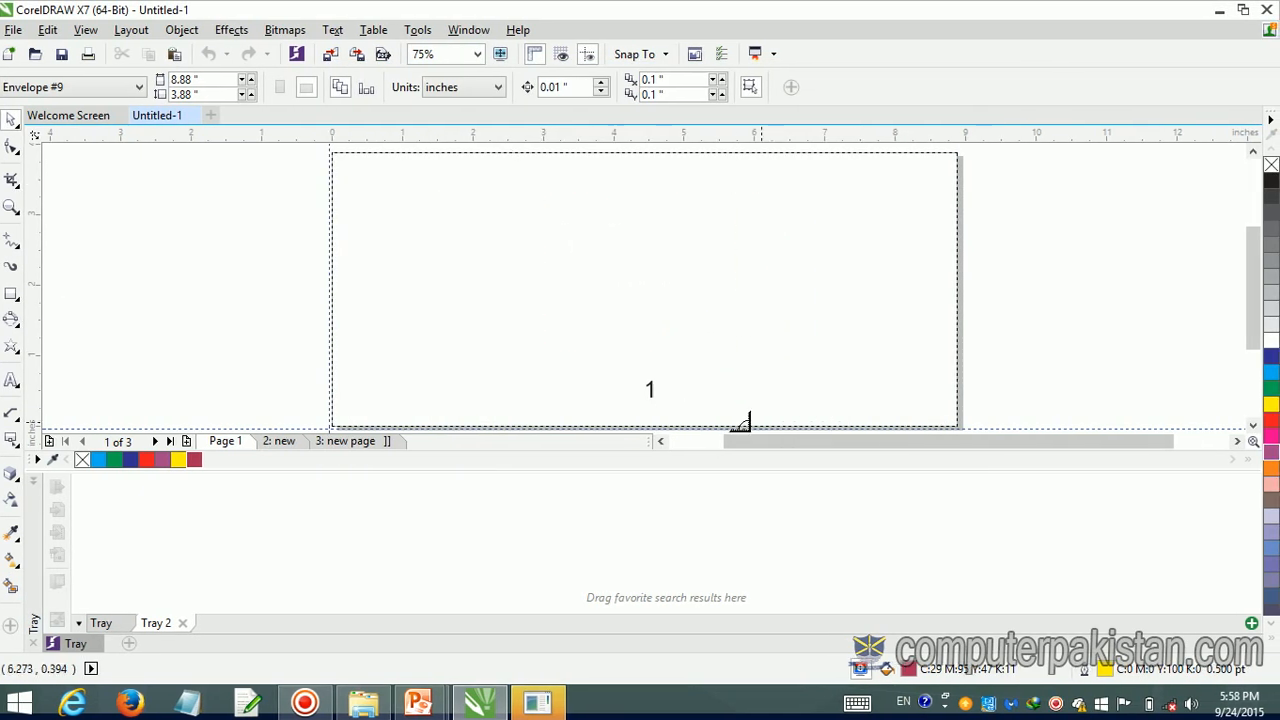
pyautogui.moveTo(750, 430); pyautogui.dragTo(816, 352)
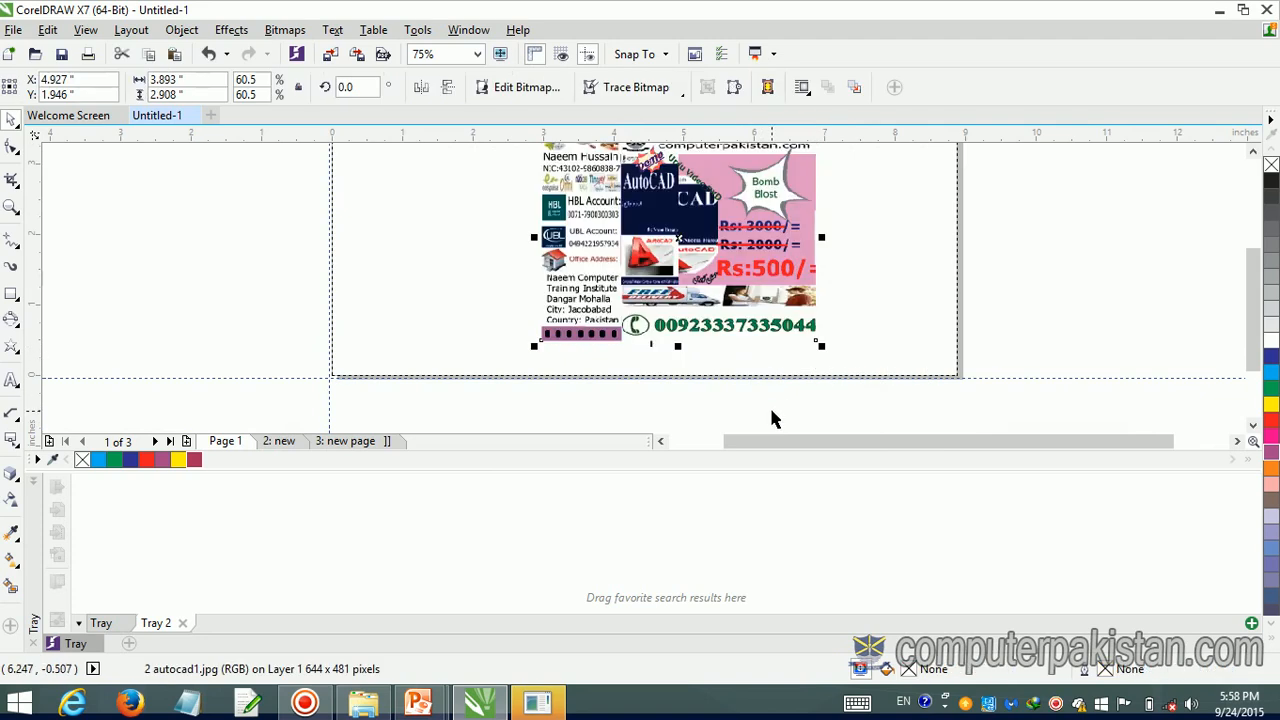
pyautogui.scroll(1, 770, 418)
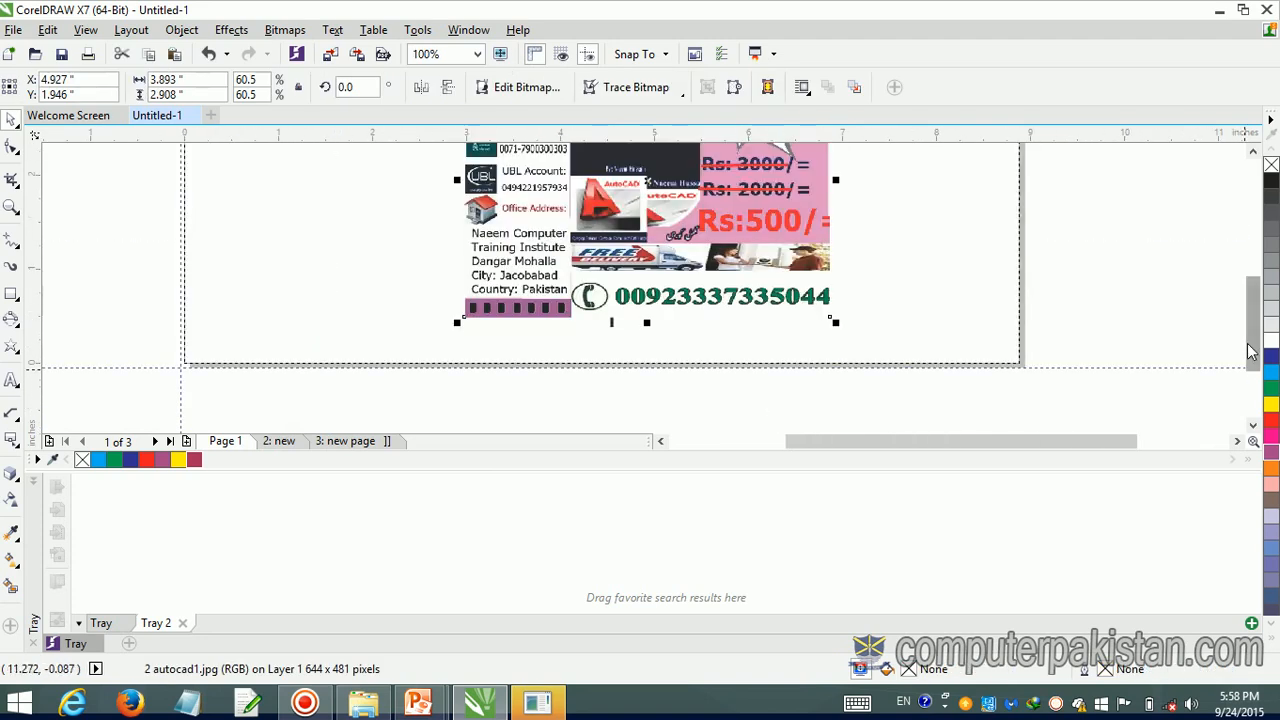
pyautogui.moveTo(1253, 343); pyautogui.dragTo(1255, 301)
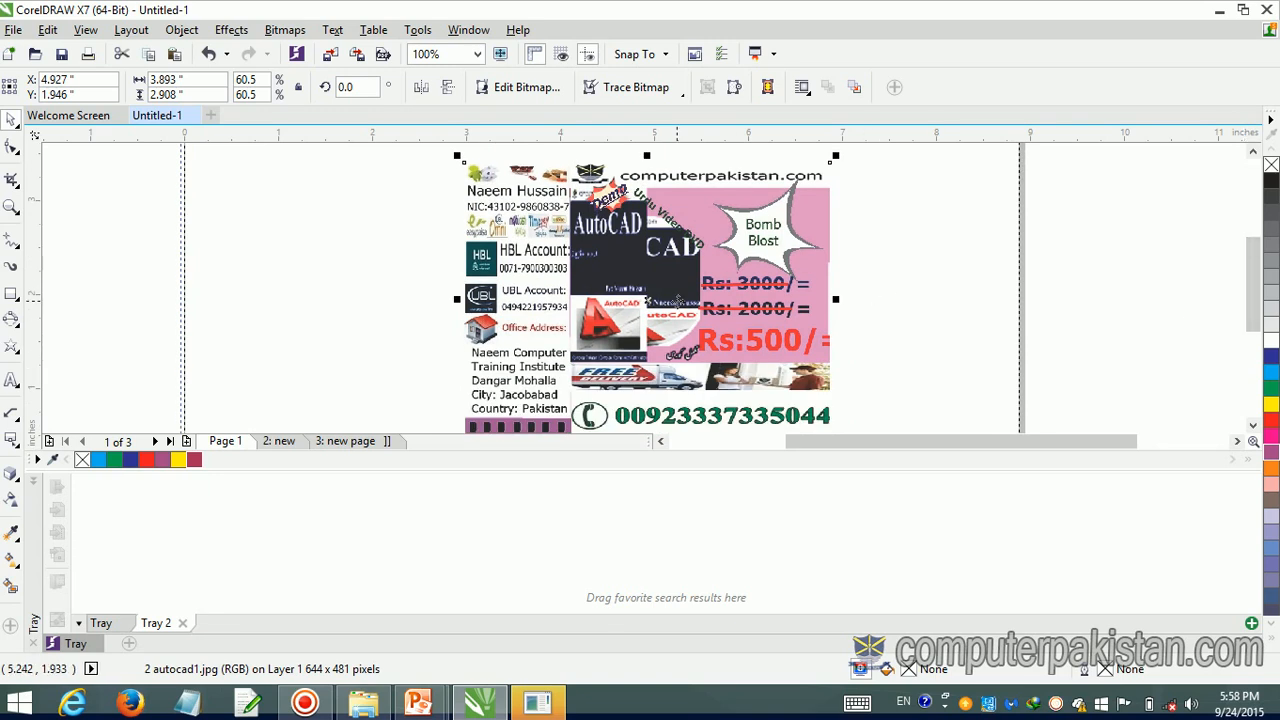
# Step: View the Contrast Enhancement settings for the imported AutoCAD image without applying them, and delete the image
pyautogui.click(184, 31)
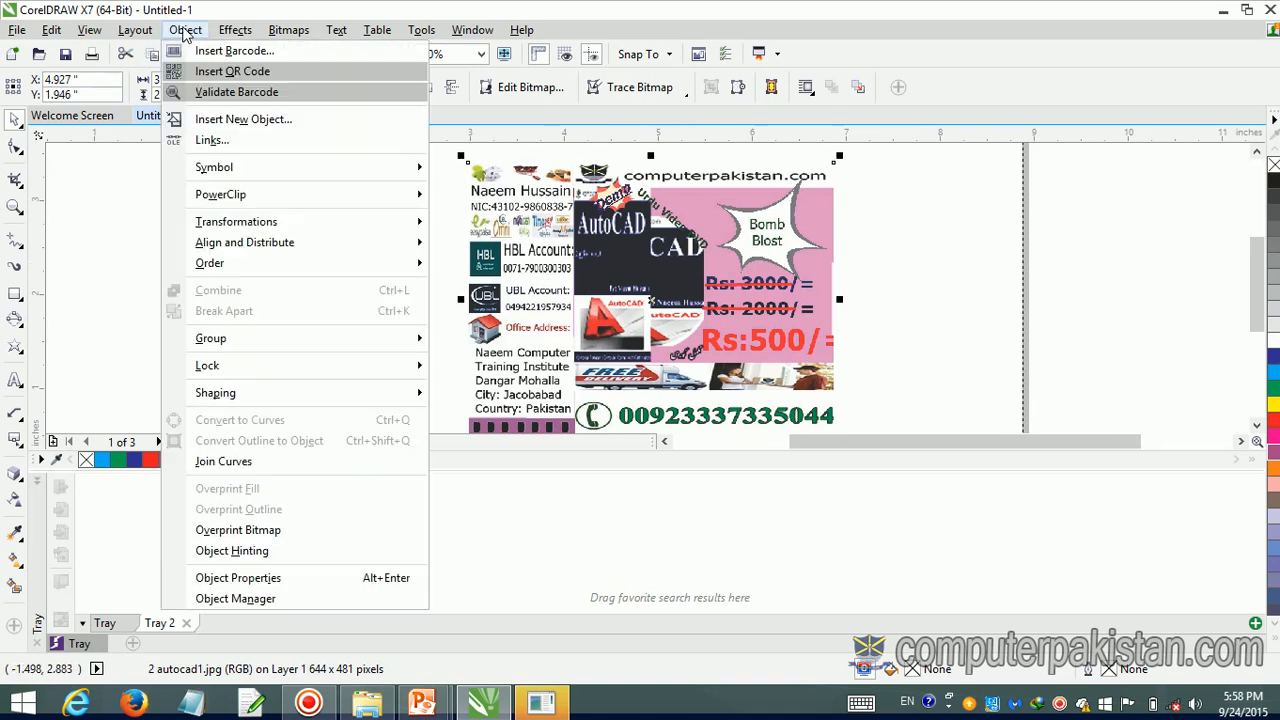
pyautogui.moveTo(223, 32)
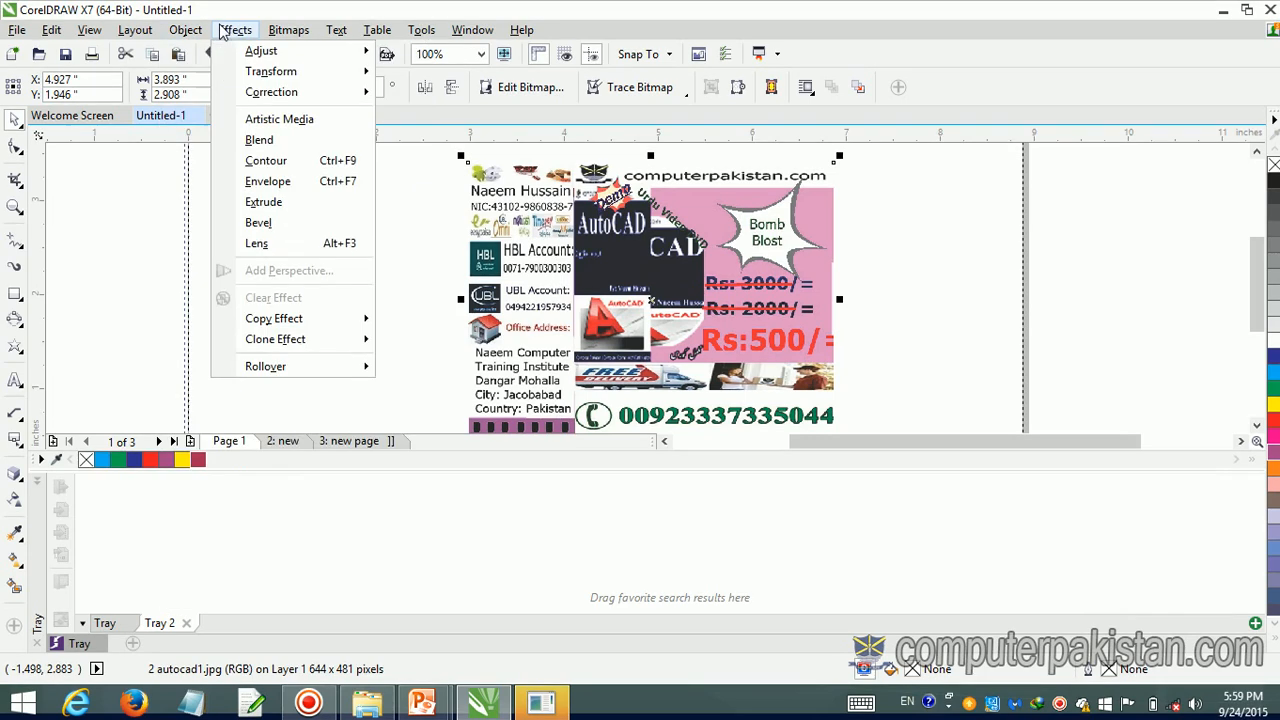
pyautogui.moveTo(258, 50)
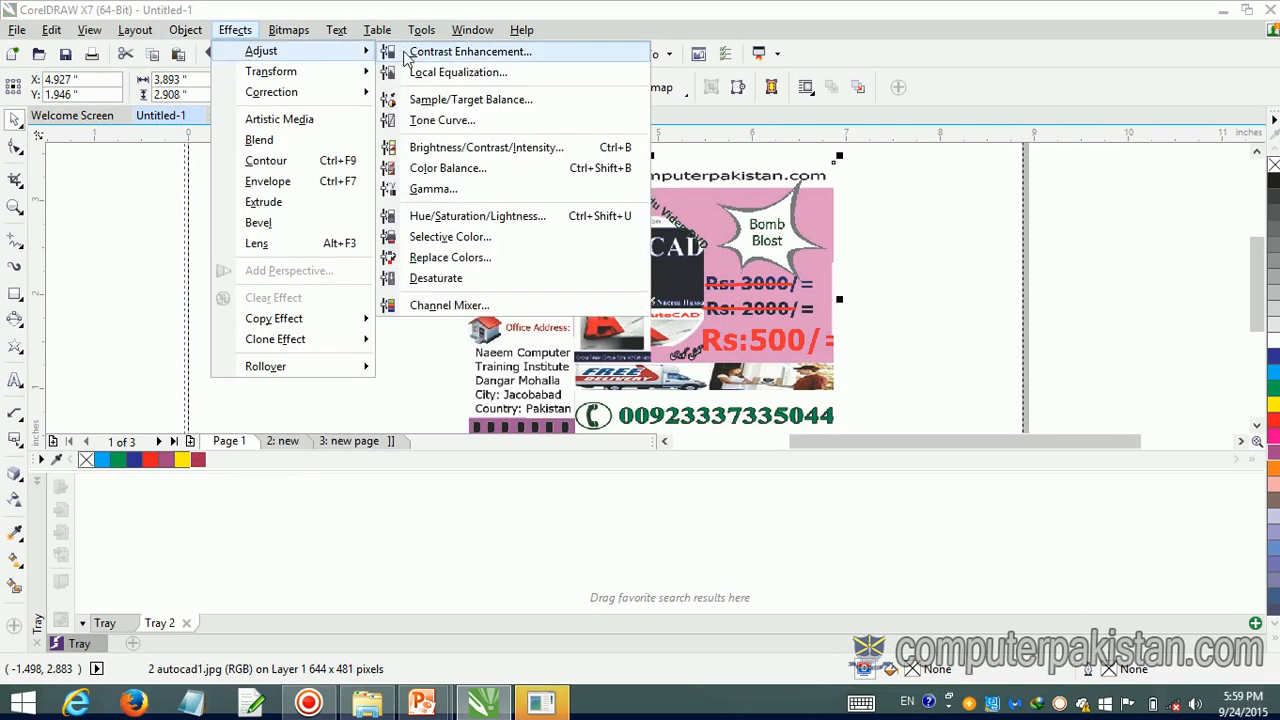
pyautogui.click(410, 49)
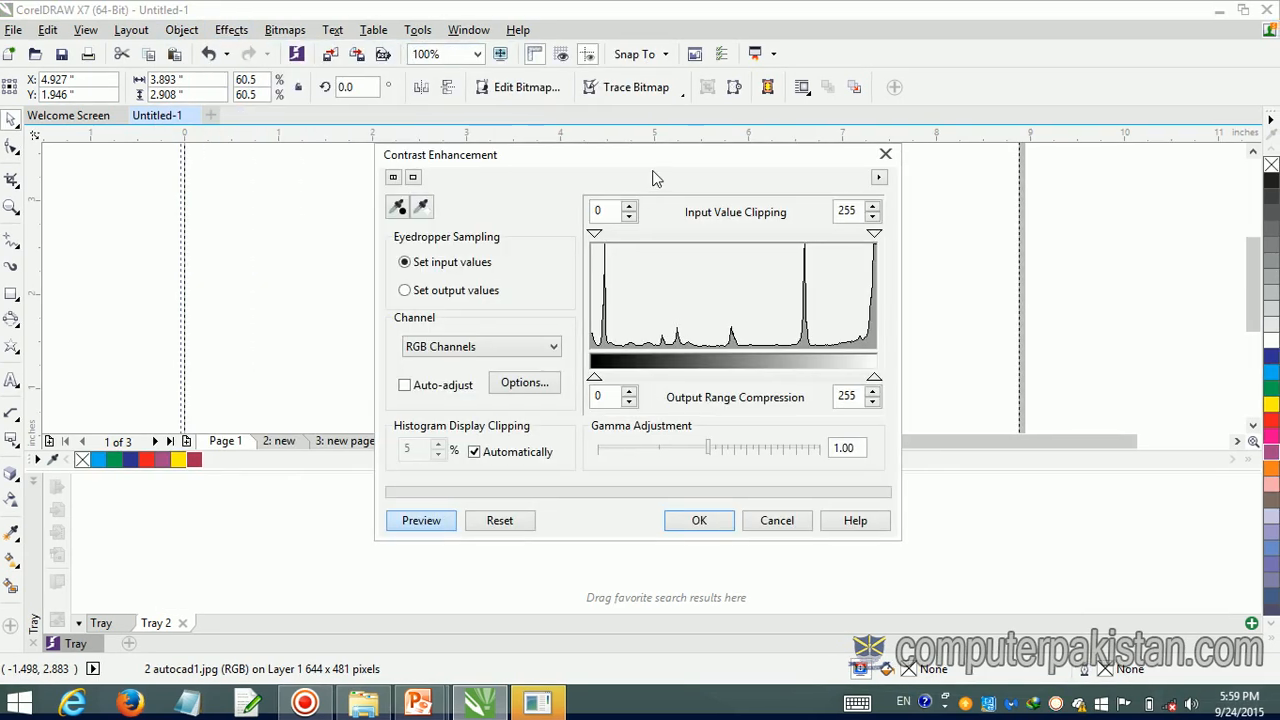
pyautogui.moveTo(730, 175); pyautogui.dragTo(252, 254)
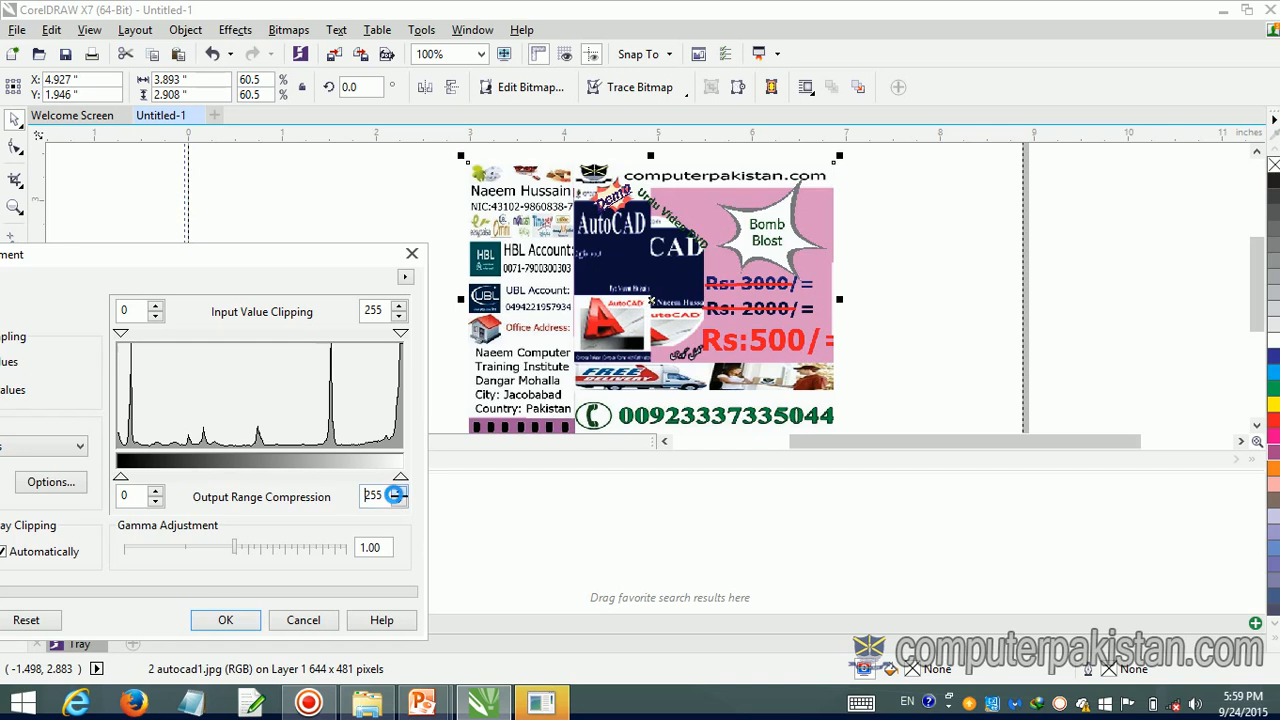
pyautogui.click(321, 624)
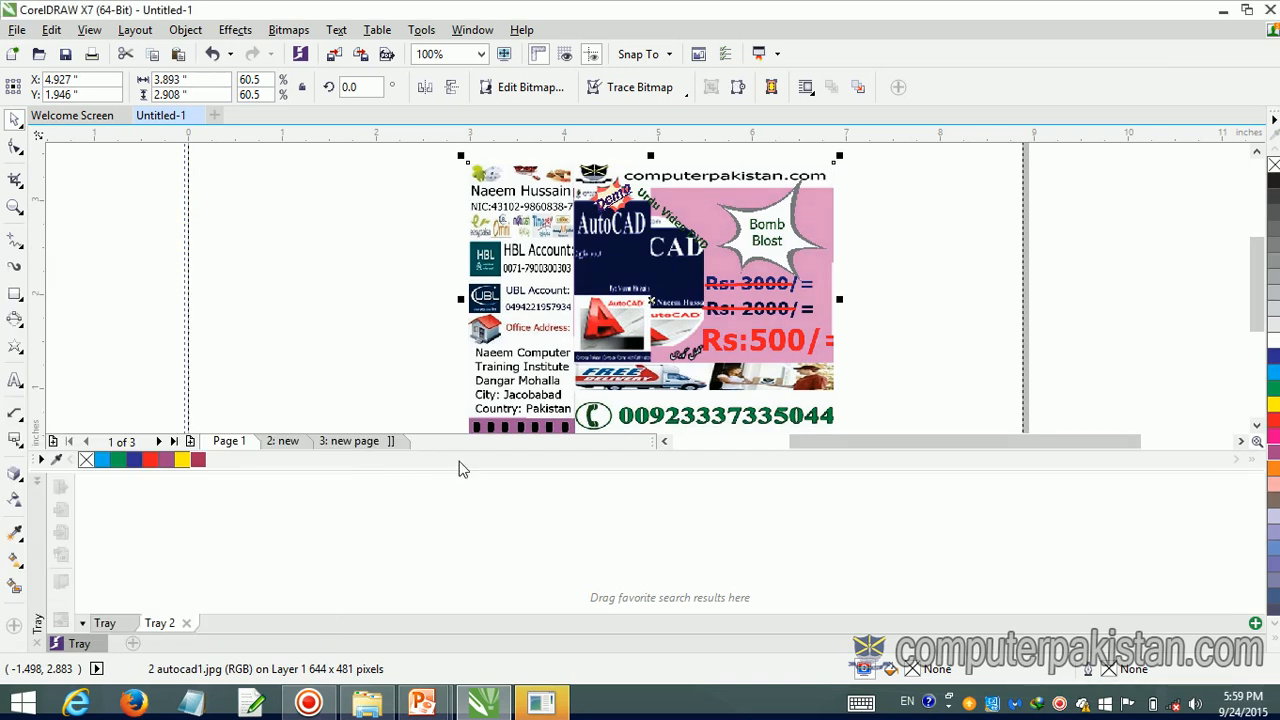
pyautogui.click(620, 343)
pyautogui.press('Delete')
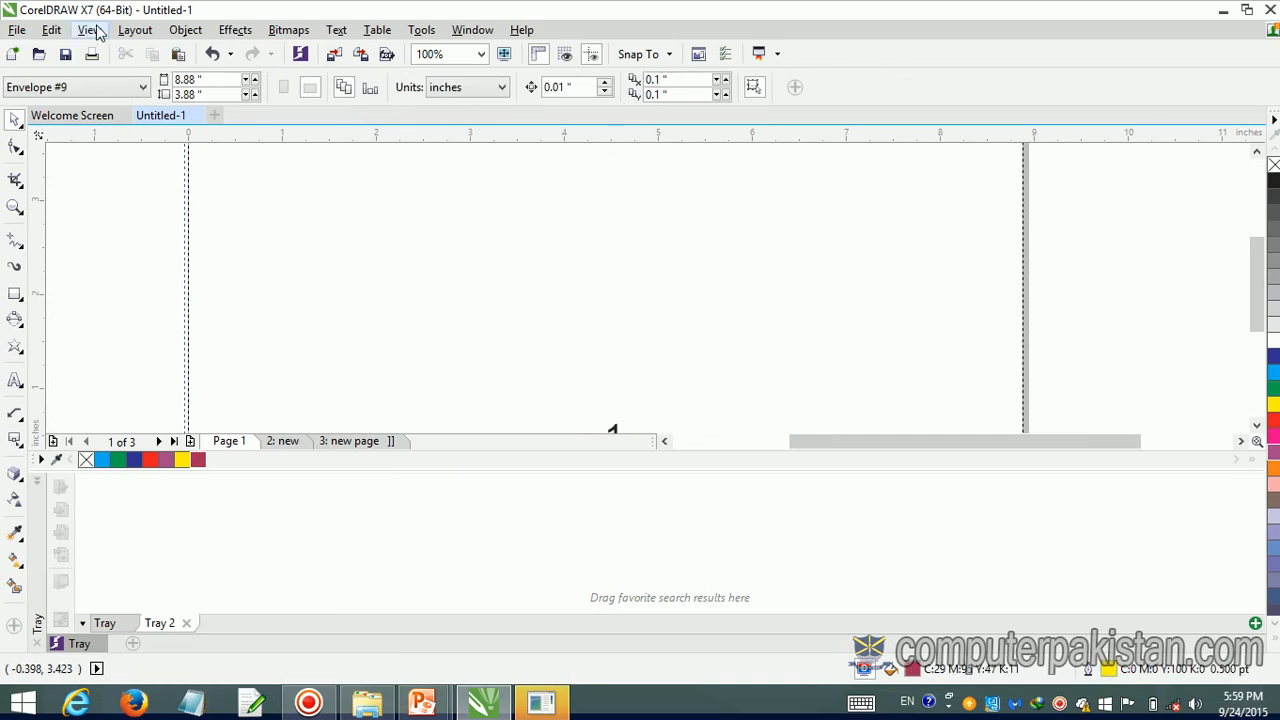
# Step: Import the JPG photo from the Pictures > Camera Roll folder and place it on Page 1 at about 2.49 by 2.49 inches
pyautogui.click(14, 32)
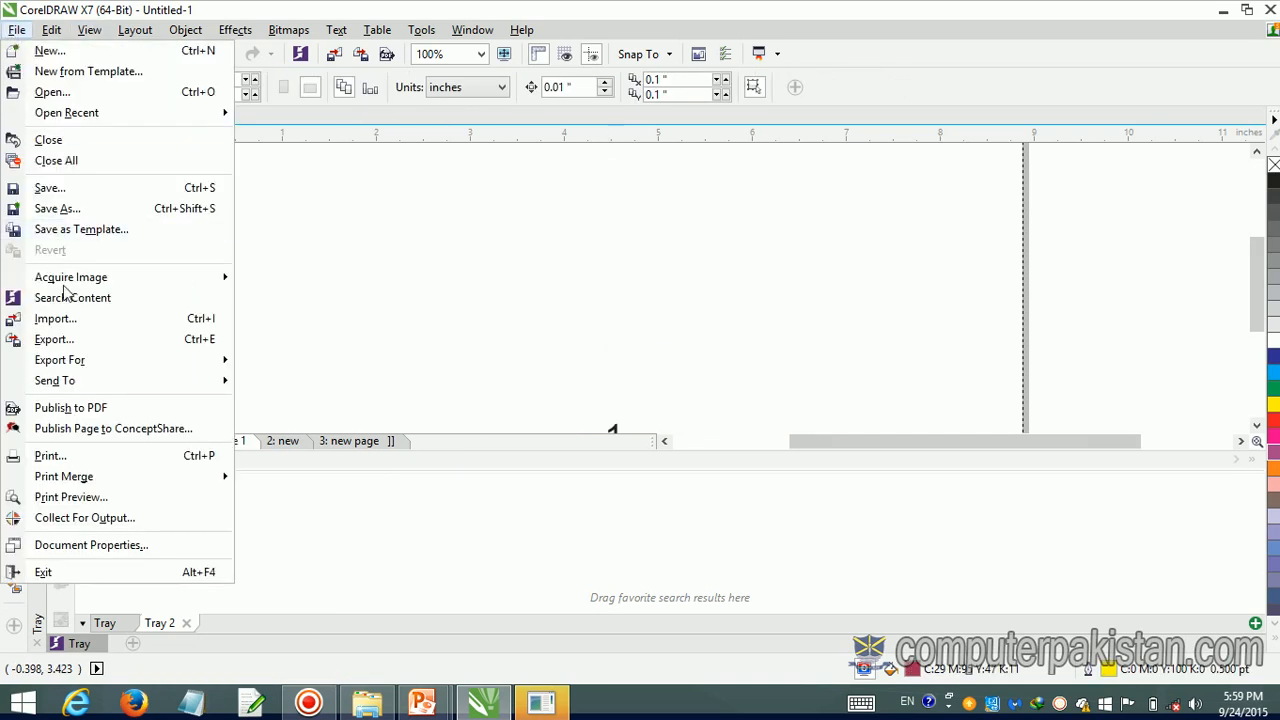
pyautogui.click(62, 318)
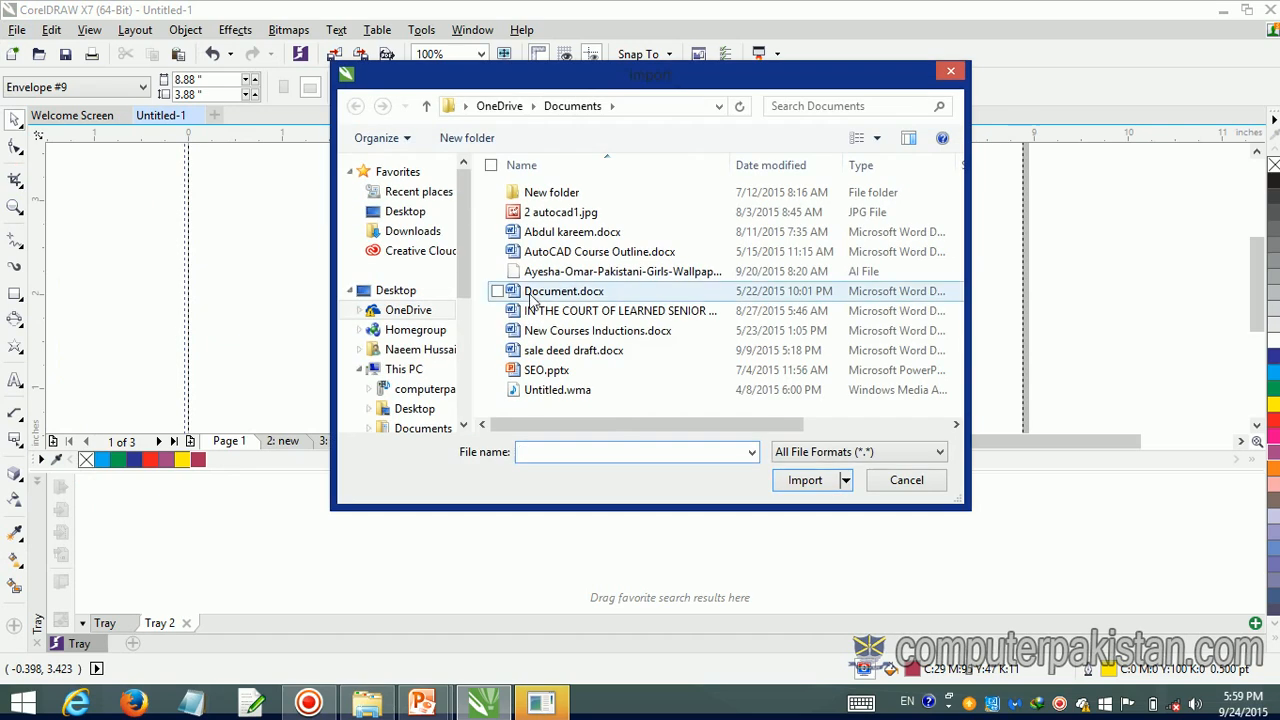
pyautogui.click(405, 214)
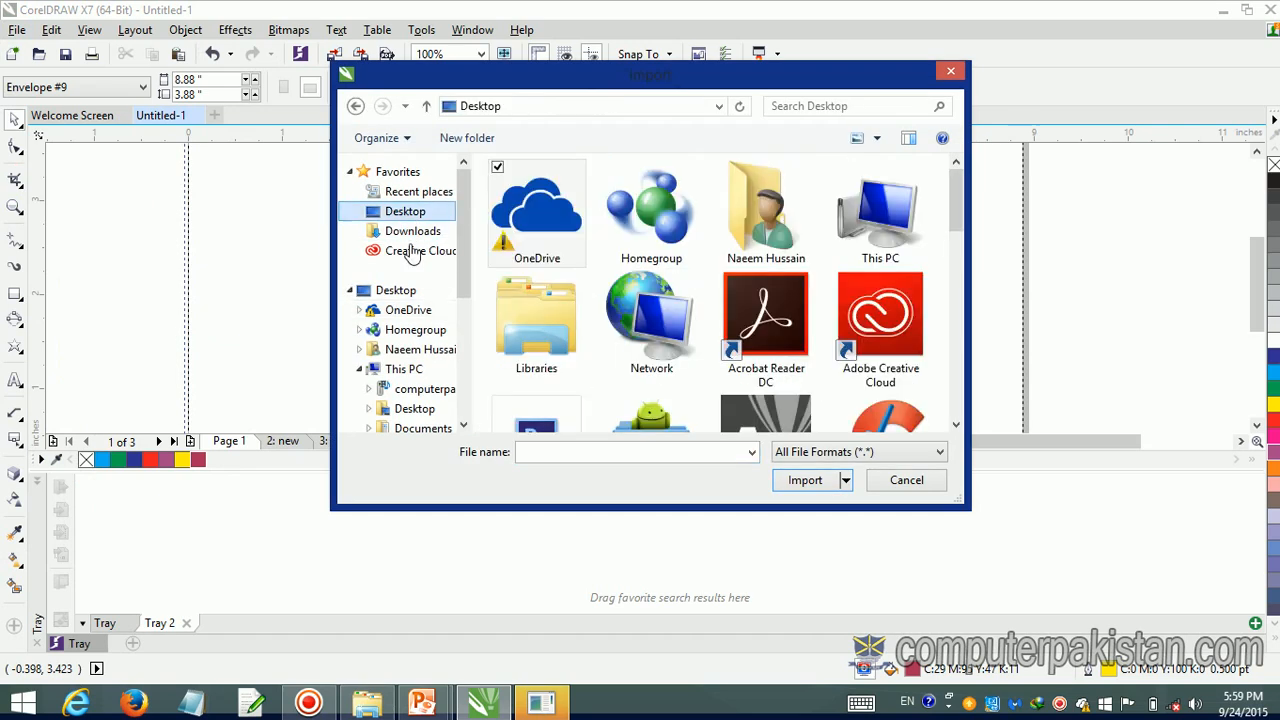
pyautogui.click(404, 369)
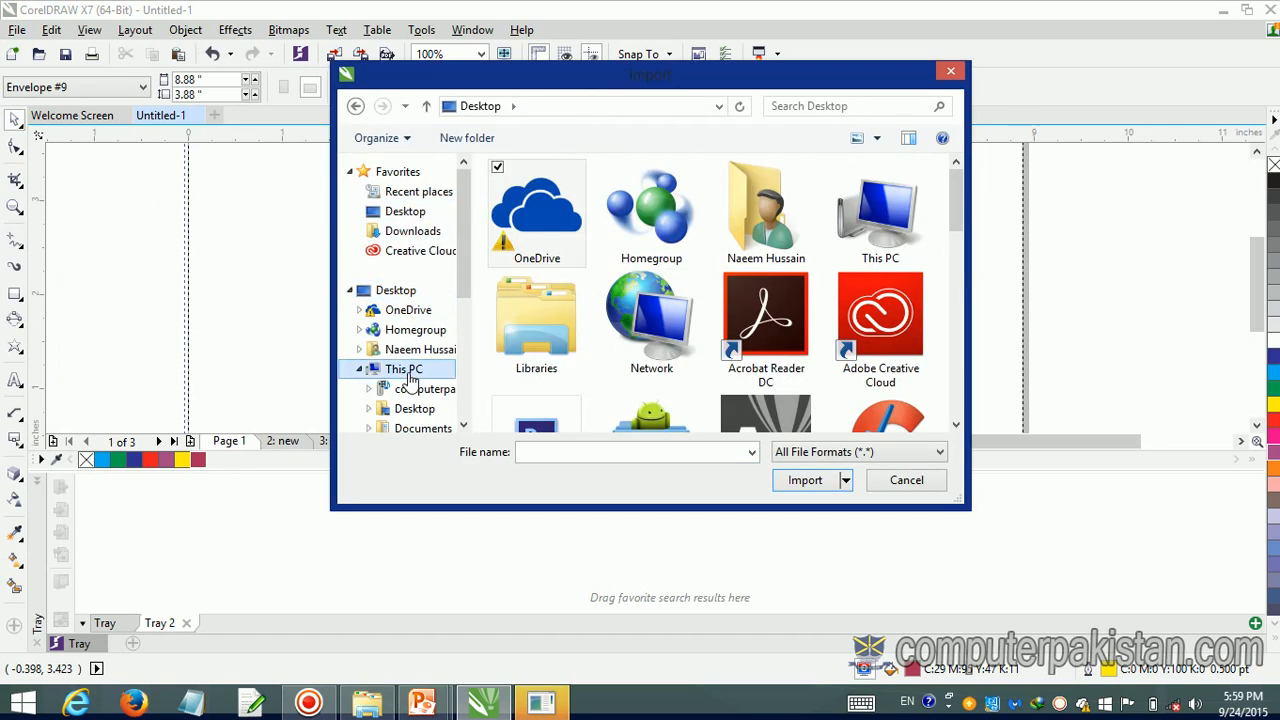
pyautogui.doubleClick(561, 420)
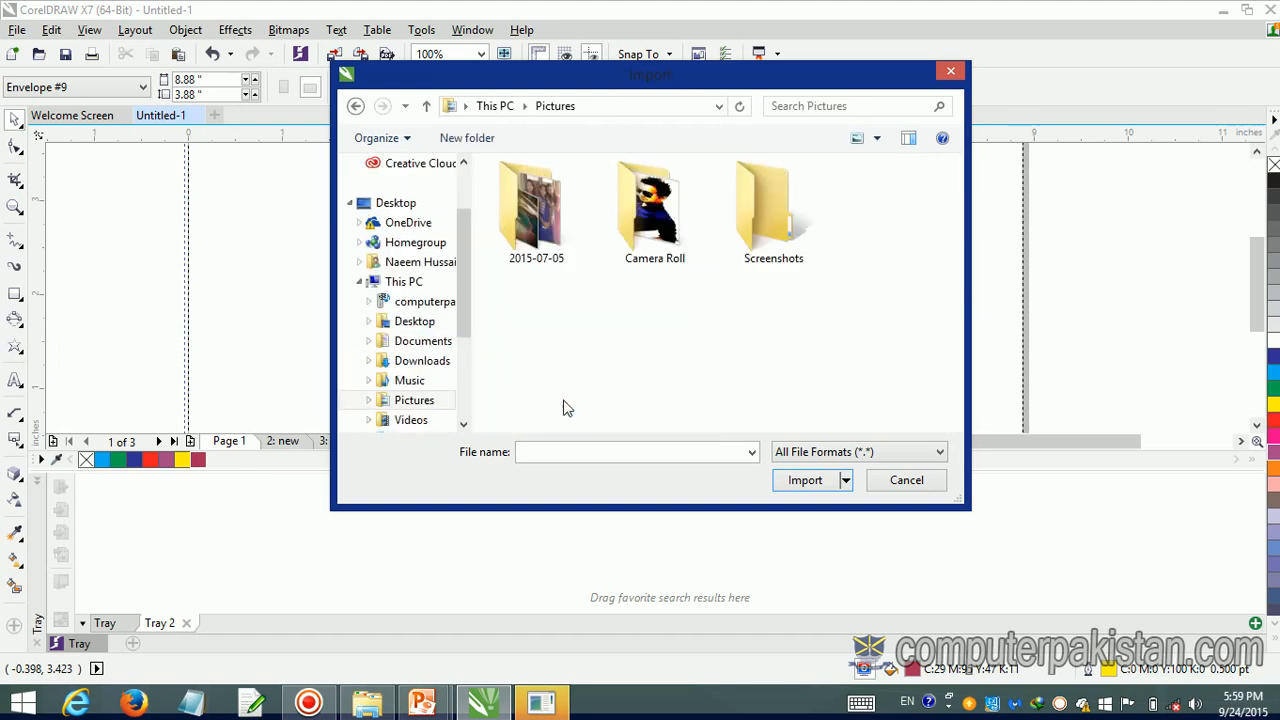
pyautogui.doubleClick(632, 226)
pyautogui.click(562, 210)
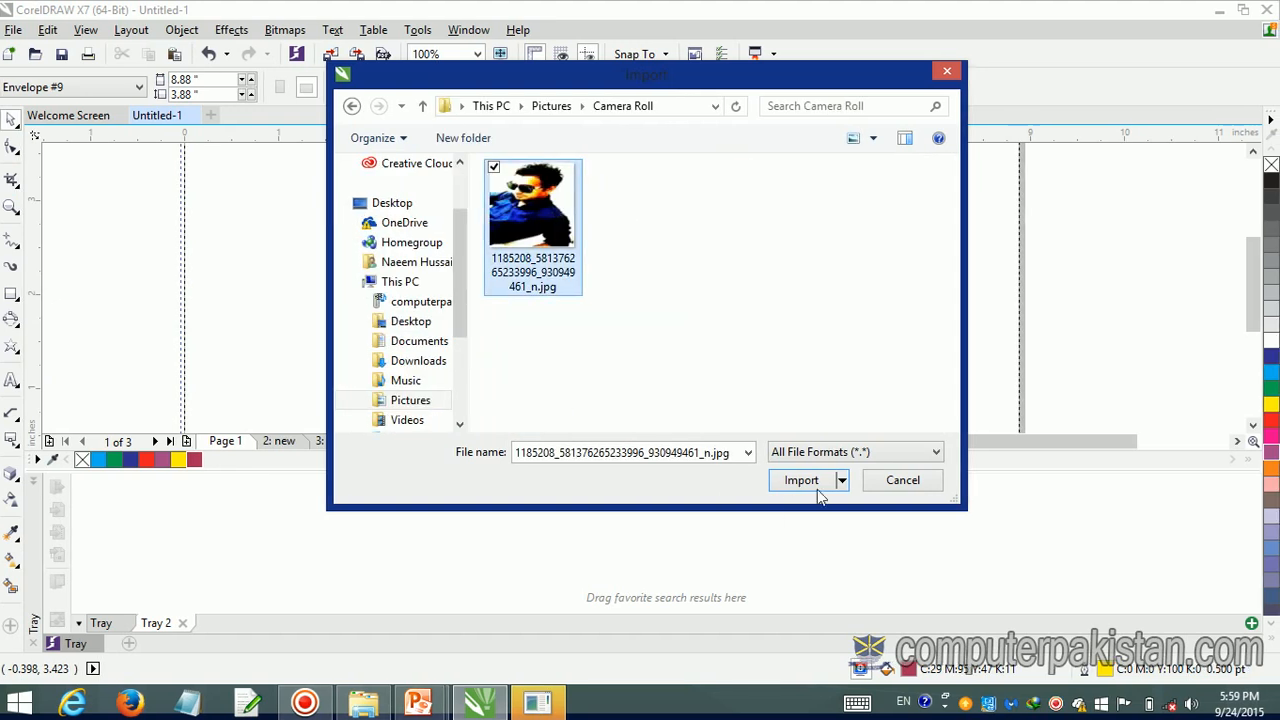
pyautogui.click(812, 486)
pyautogui.moveTo(430, 158); pyautogui.dragTo(810, 388)
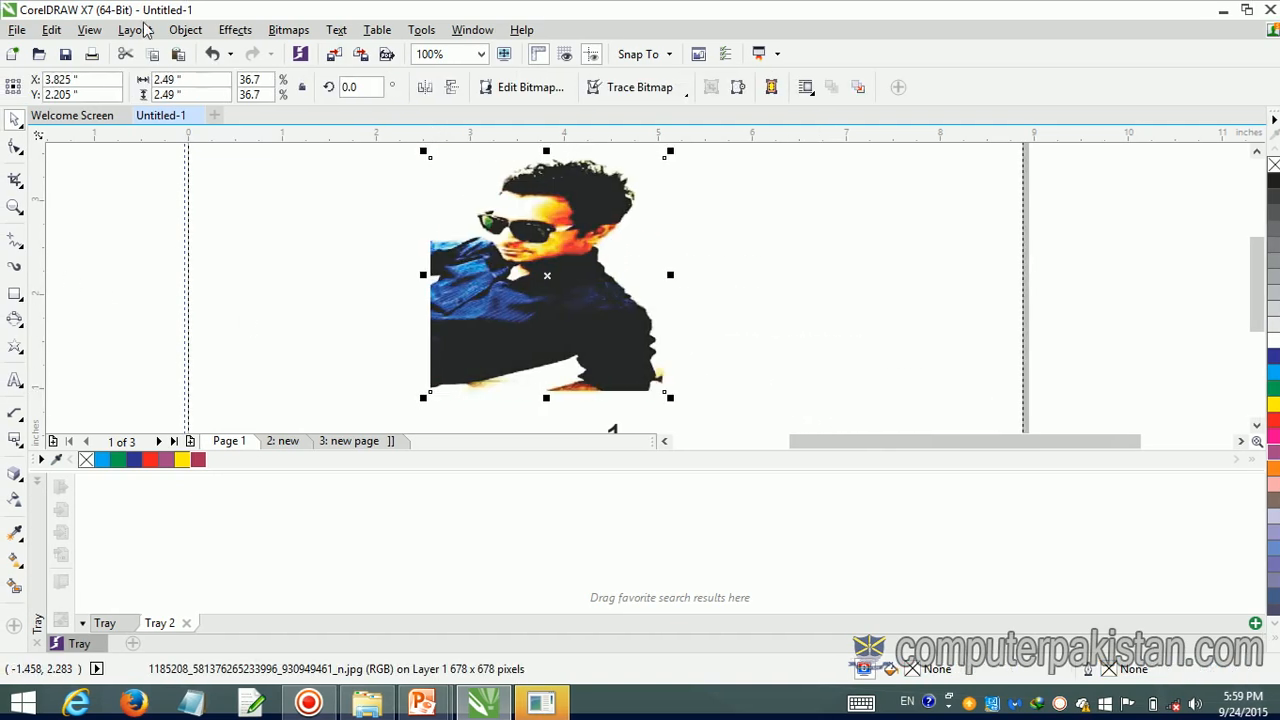
# Step: Try lower input clipping values of 57, 193 and 1 in Contrast Enhancement to preview their effect on the photo
pyautogui.click(238, 29)
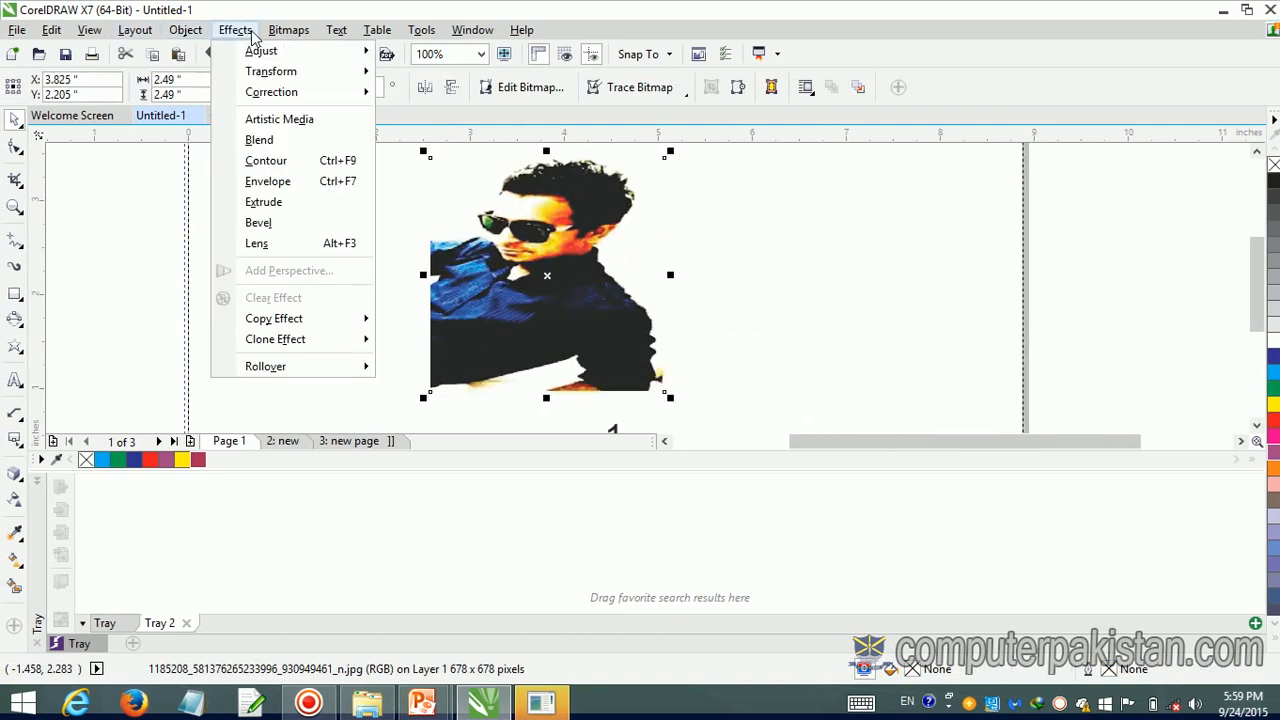
pyautogui.moveTo(350, 52)
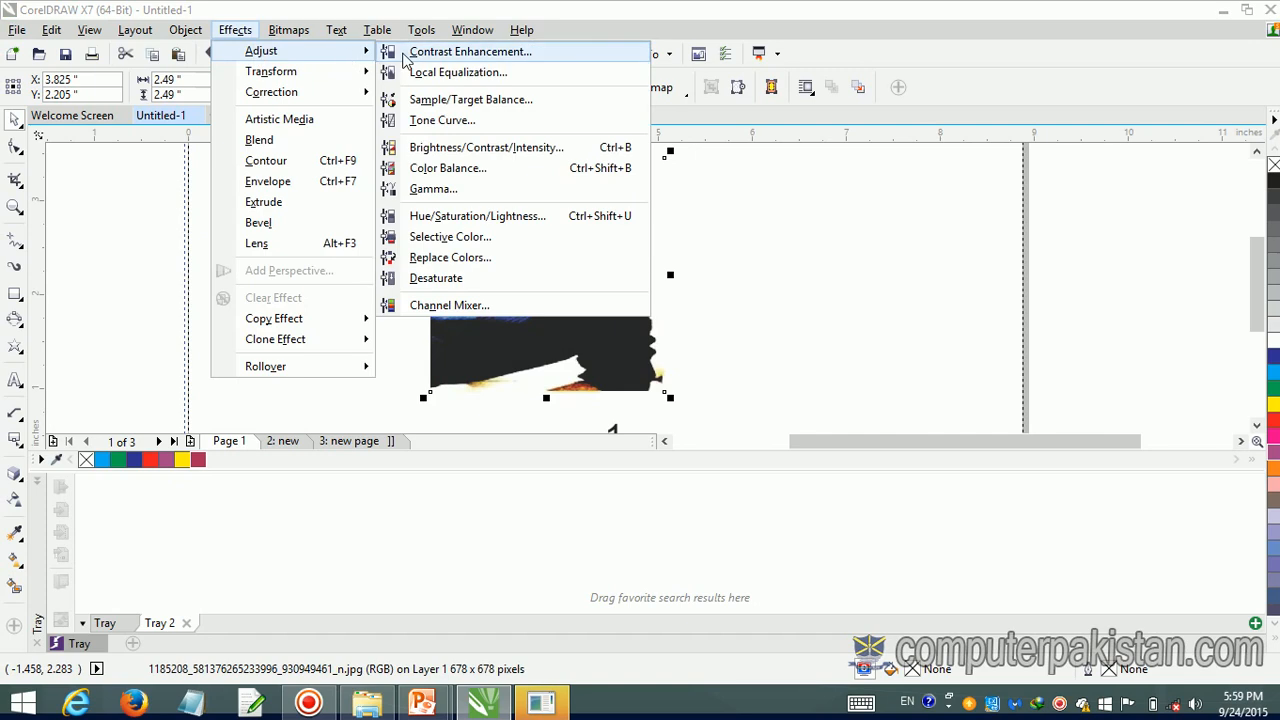
pyautogui.click(405, 54)
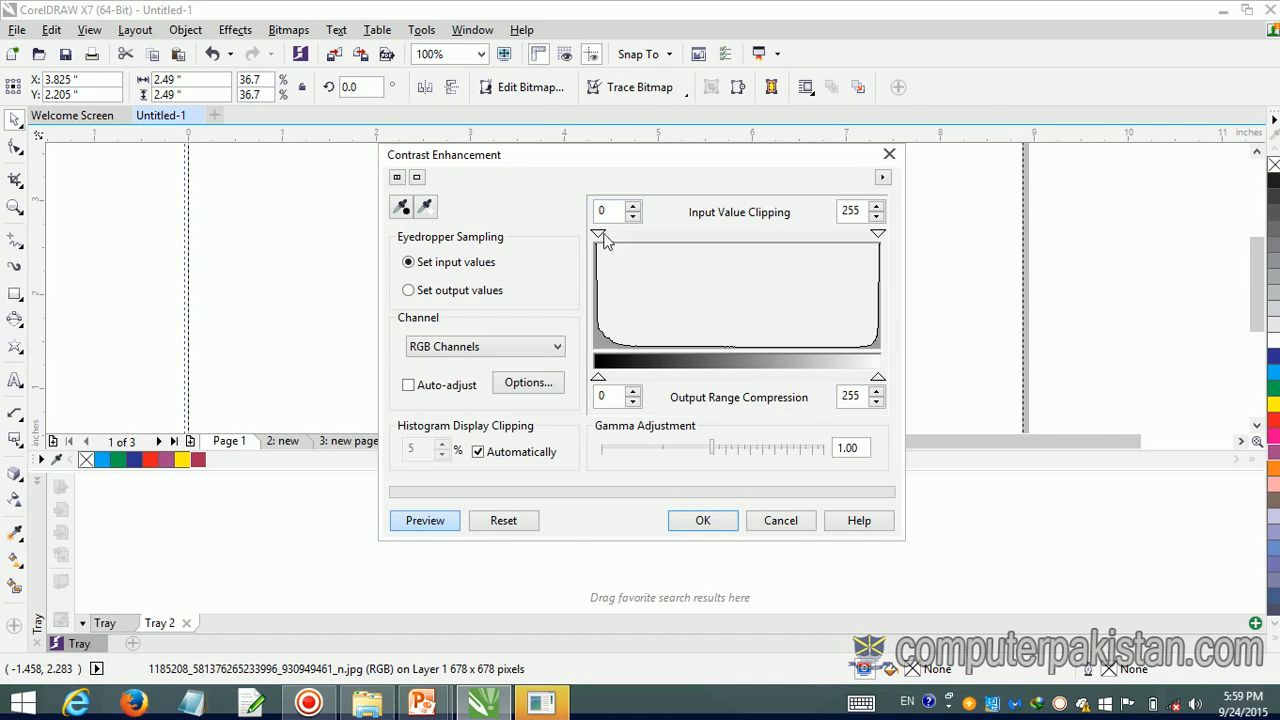
pyautogui.moveTo(600, 237); pyautogui.dragTo(660, 243)
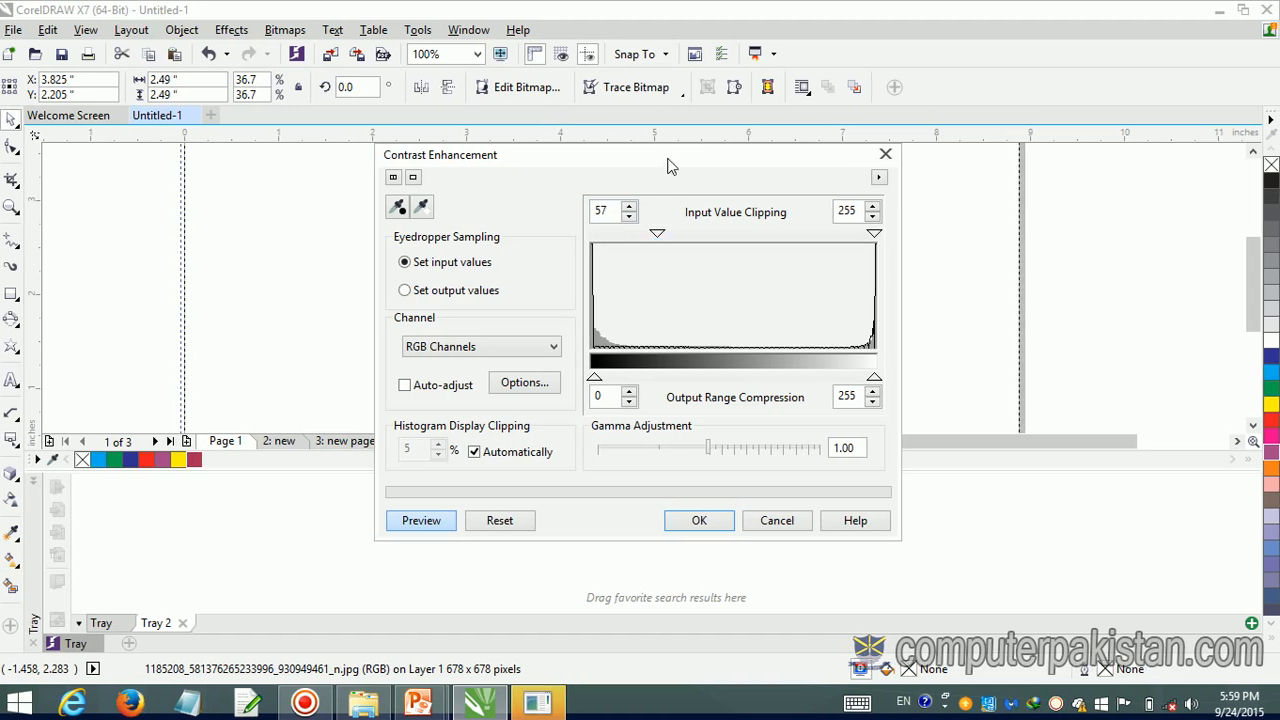
pyautogui.moveTo(648, 160); pyautogui.dragTo(1037, 194)
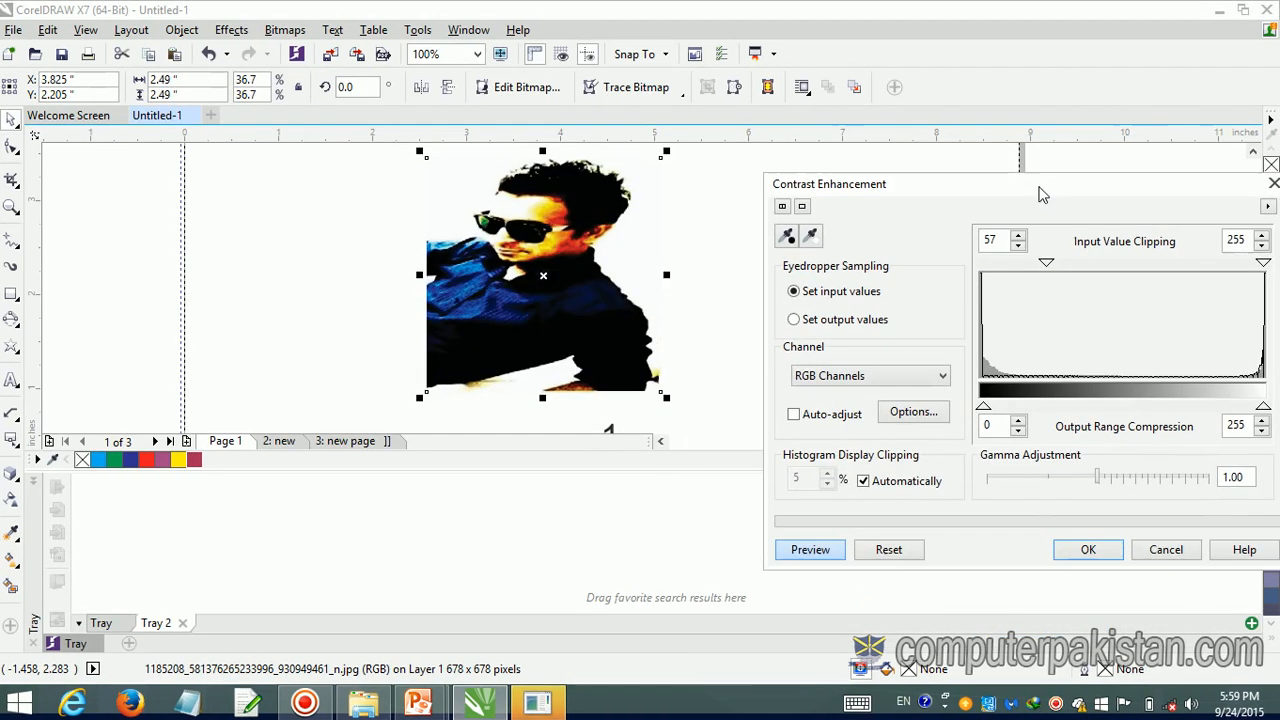
pyautogui.moveTo(1046, 262); pyautogui.dragTo(1196, 287)
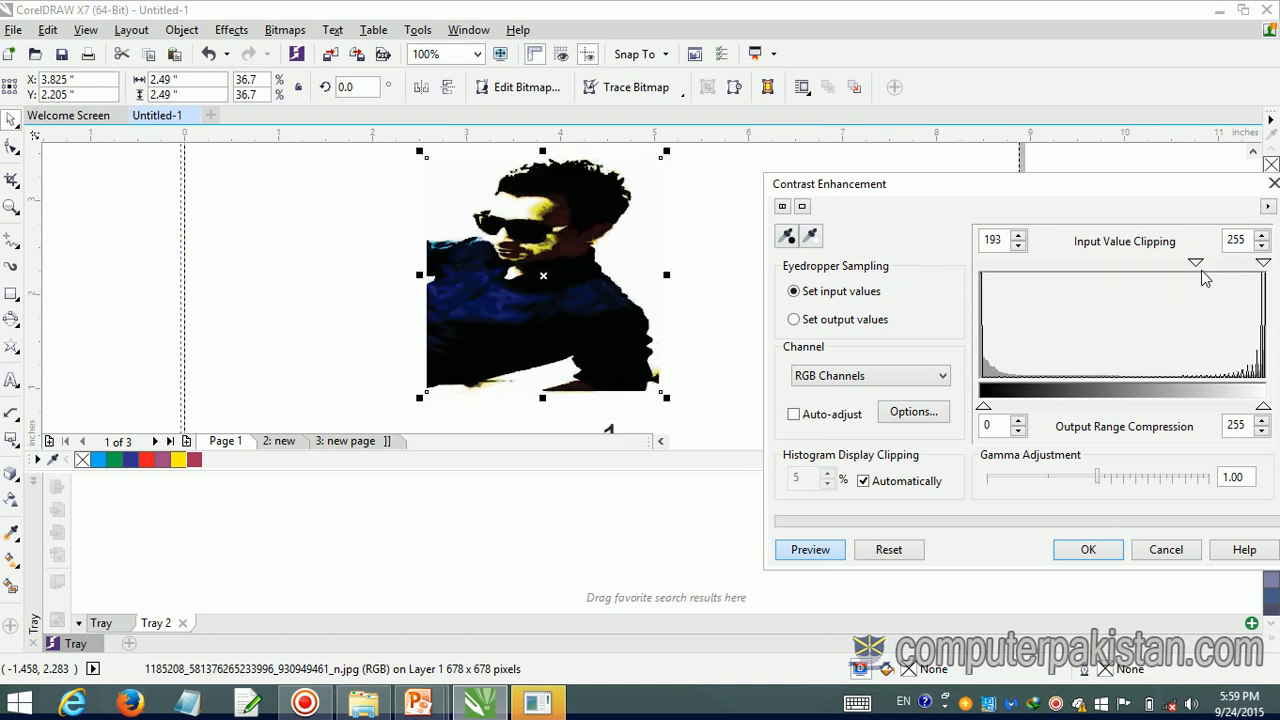
pyautogui.moveTo(1197, 265); pyautogui.dragTo(983, 291)
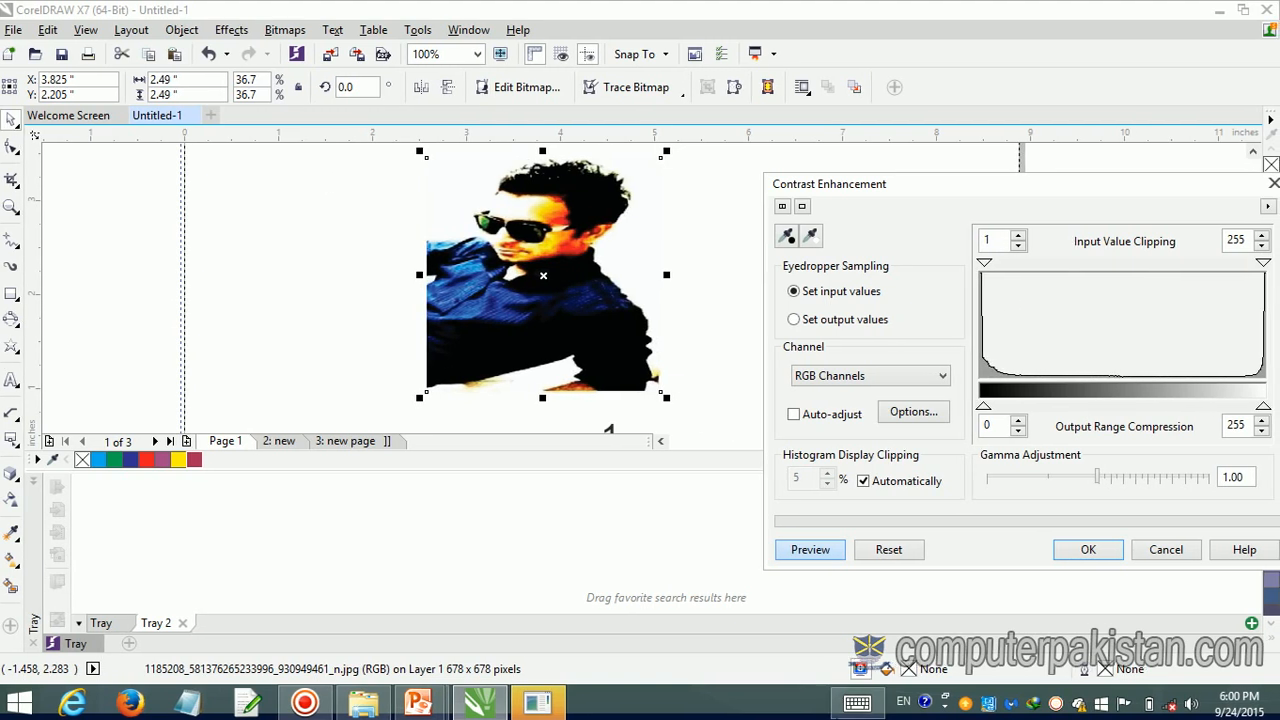
pyautogui.moveTo(987, 416)
pyautogui.mouseDown()
pyautogui.moveTo(1105, 428)
pyautogui.moveTo(1175, 411)
pyautogui.moveTo(962, 412)
pyautogui.moveTo(966, 425)
pyautogui.mouseUp()
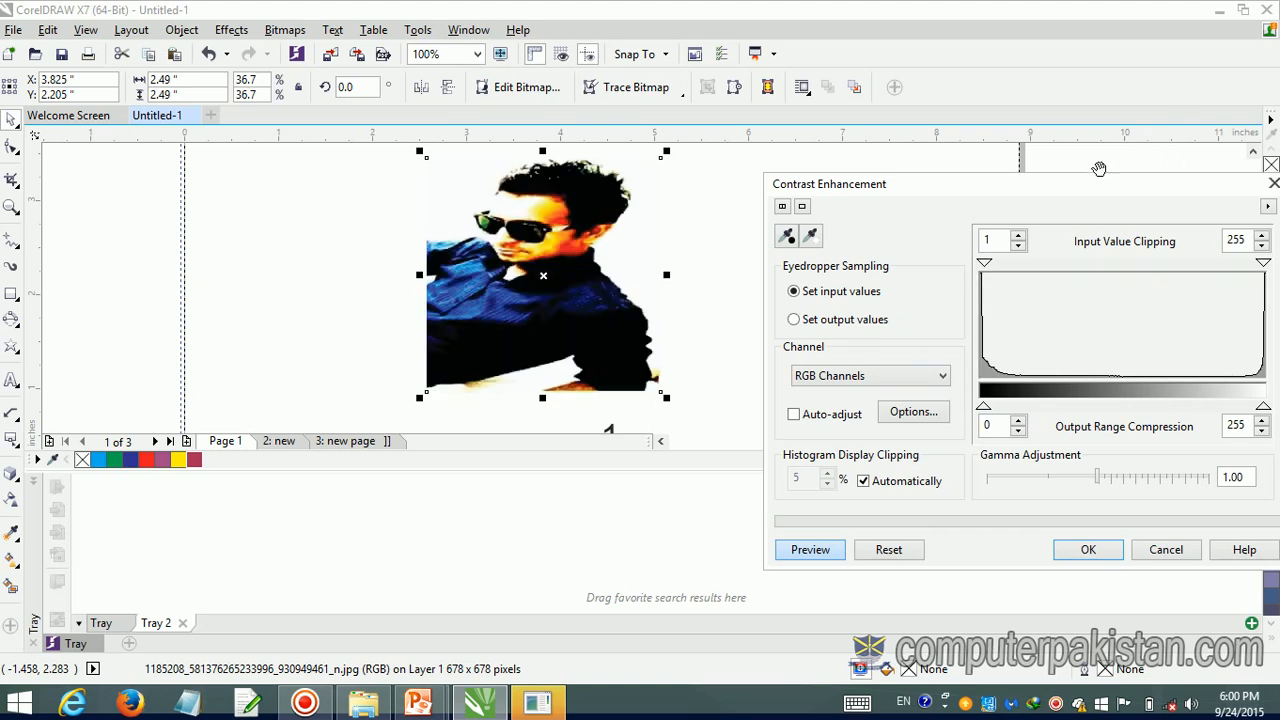
# Step: Preview a gamma adjustment of 0.60 on the photo and discard the contrast changes
pyautogui.moveTo(1095, 184); pyautogui.dragTo(977, 200)
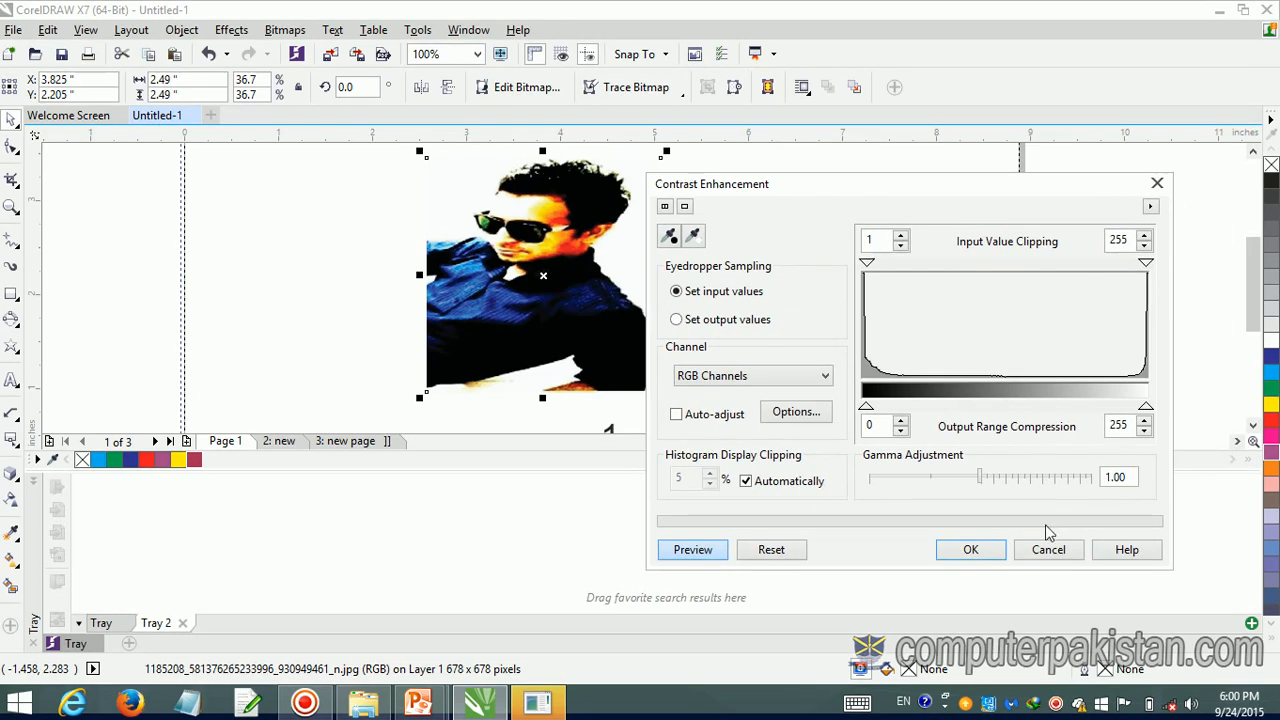
pyautogui.click(932, 480)
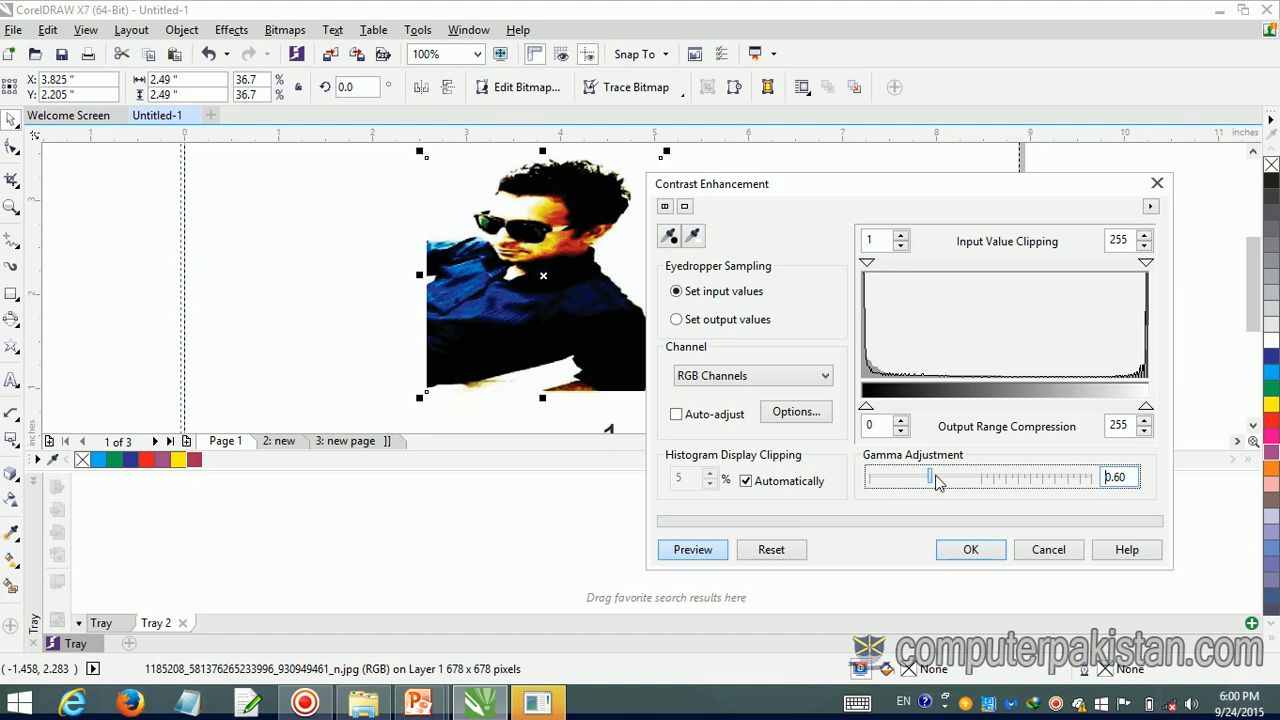
pyautogui.moveTo(936, 479)
pyautogui.mouseDown()
pyautogui.moveTo(970, 477)
pyautogui.moveTo(884, 481)
pyautogui.moveTo(931, 483)
pyautogui.mouseUp()
pyautogui.click(1066, 553)
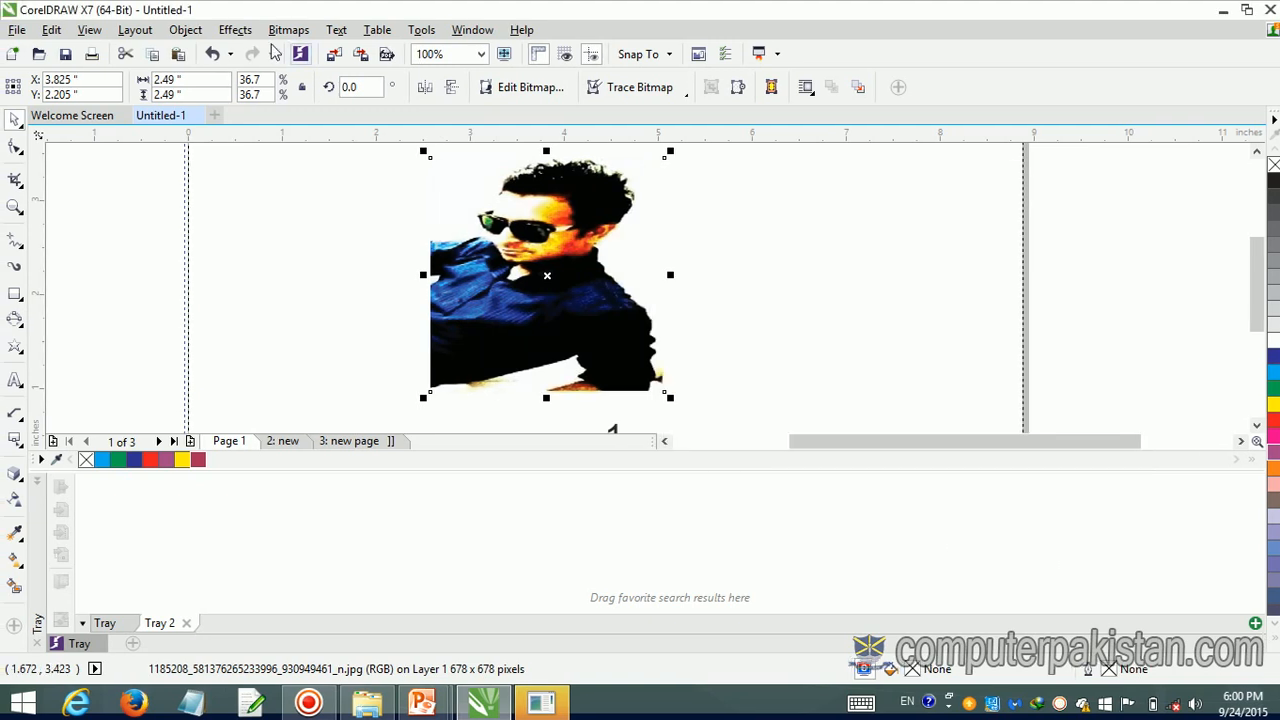
# Step: Try the DeInterlace transform on the photo with odd scan lines and duplication, and discard it
pyautogui.click(240, 31)
pyautogui.moveTo(258, 77)
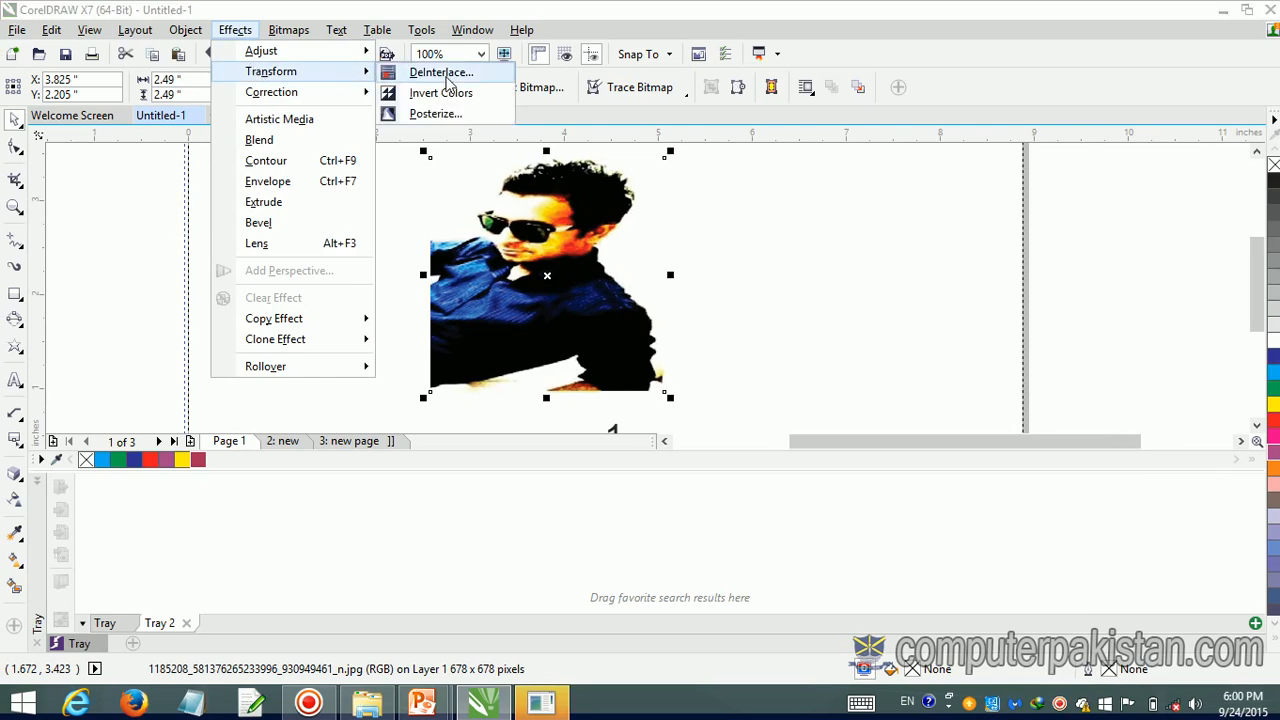
pyautogui.click(436, 73)
pyautogui.moveTo(632, 279); pyautogui.dragTo(966, 281)
pyautogui.click(996, 342)
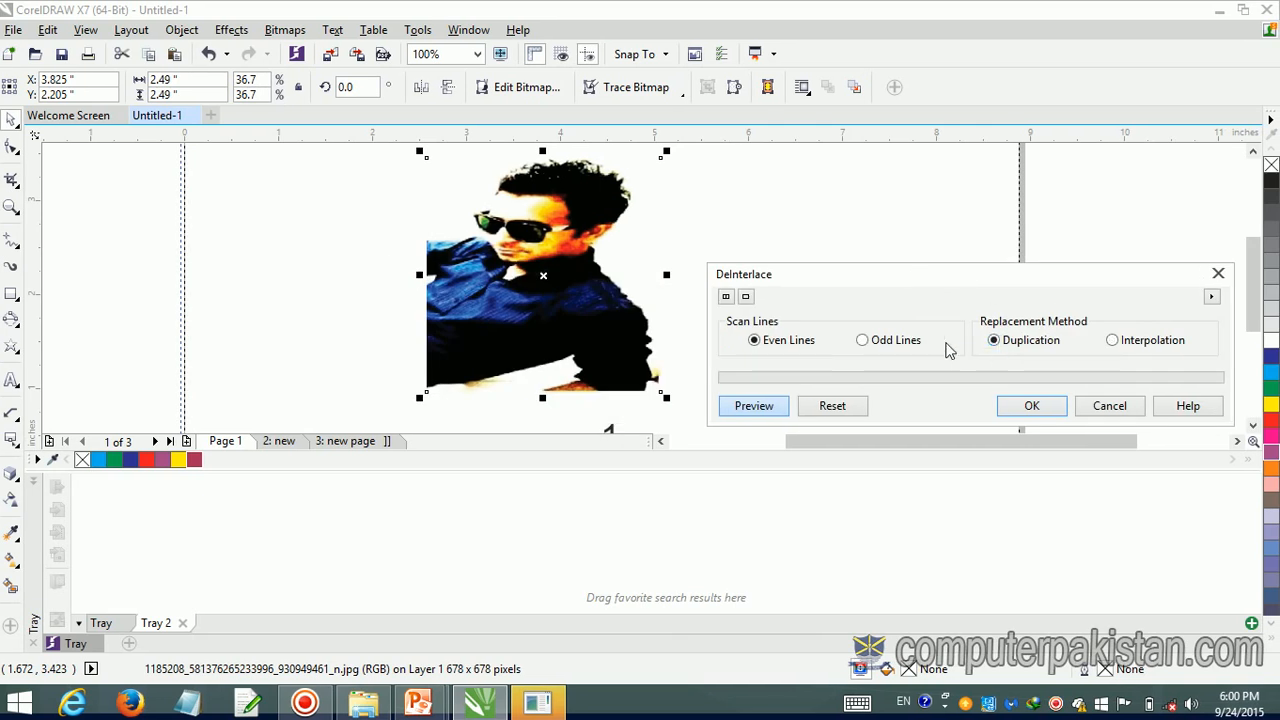
pyautogui.click(863, 341)
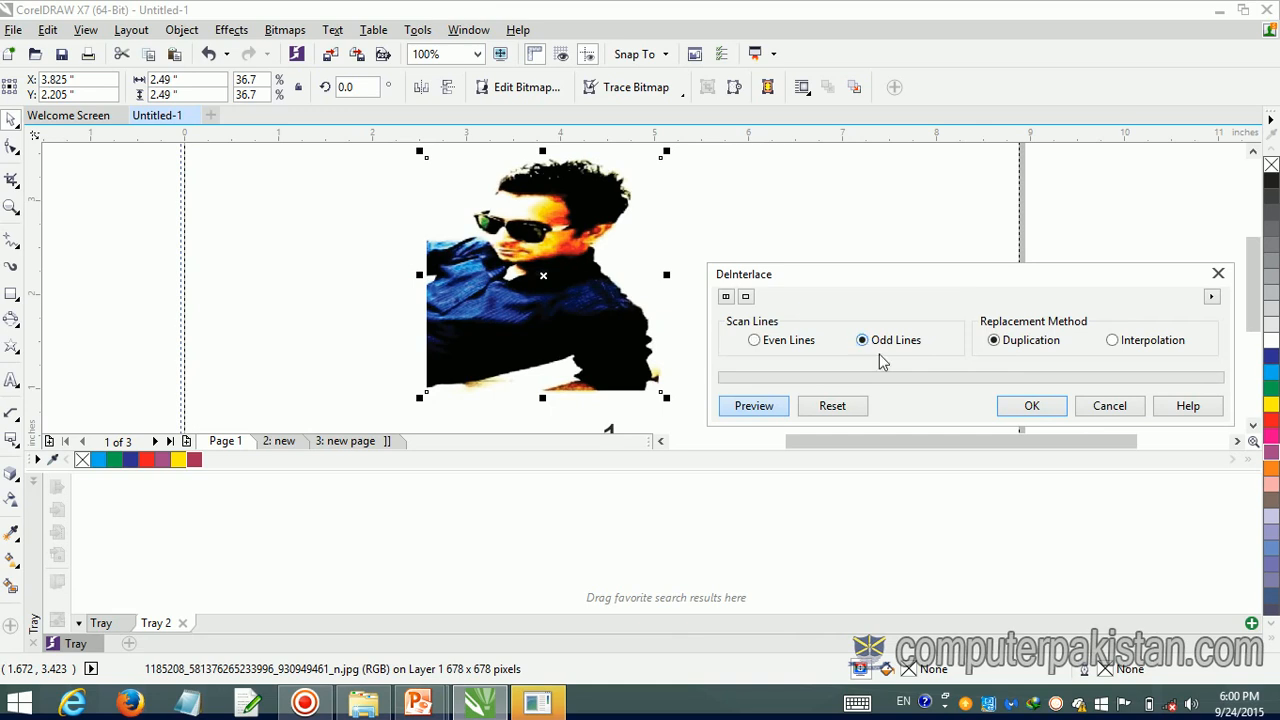
pyautogui.click(1108, 406)
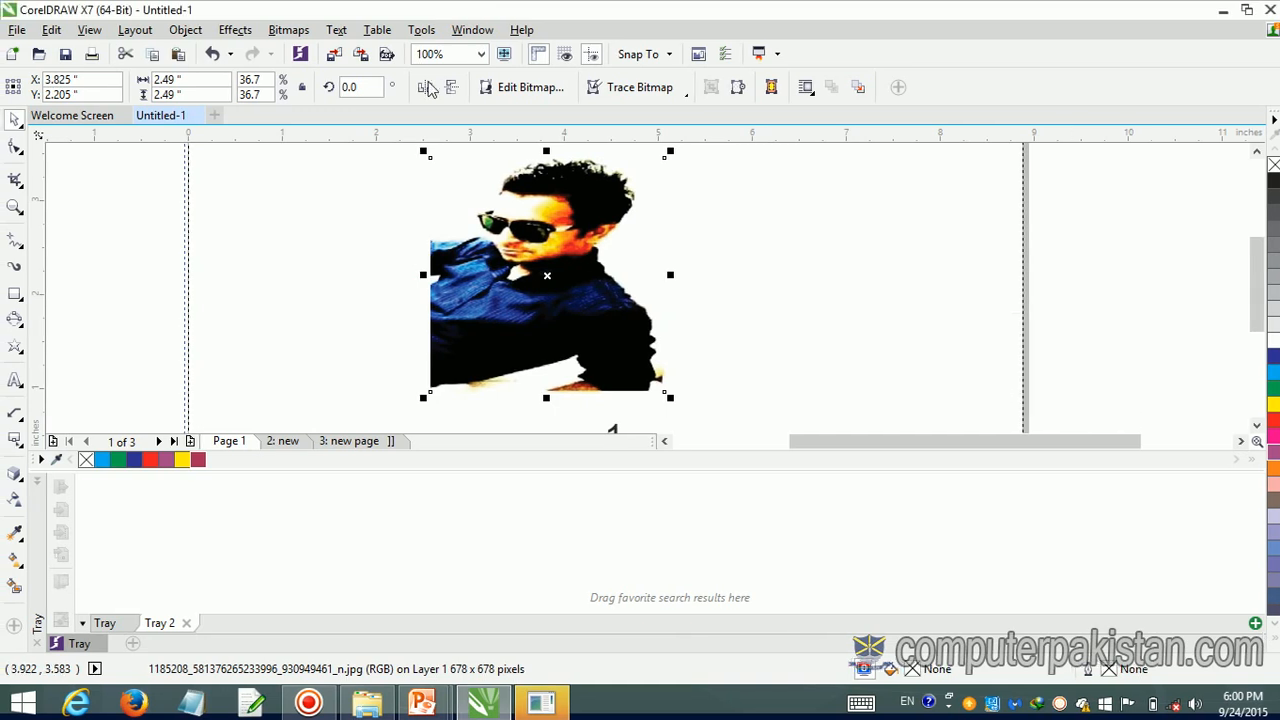
# Step: Preview Local Equalization on the photo at the default width and height of 50, and close it without applying
pyautogui.click(238, 32)
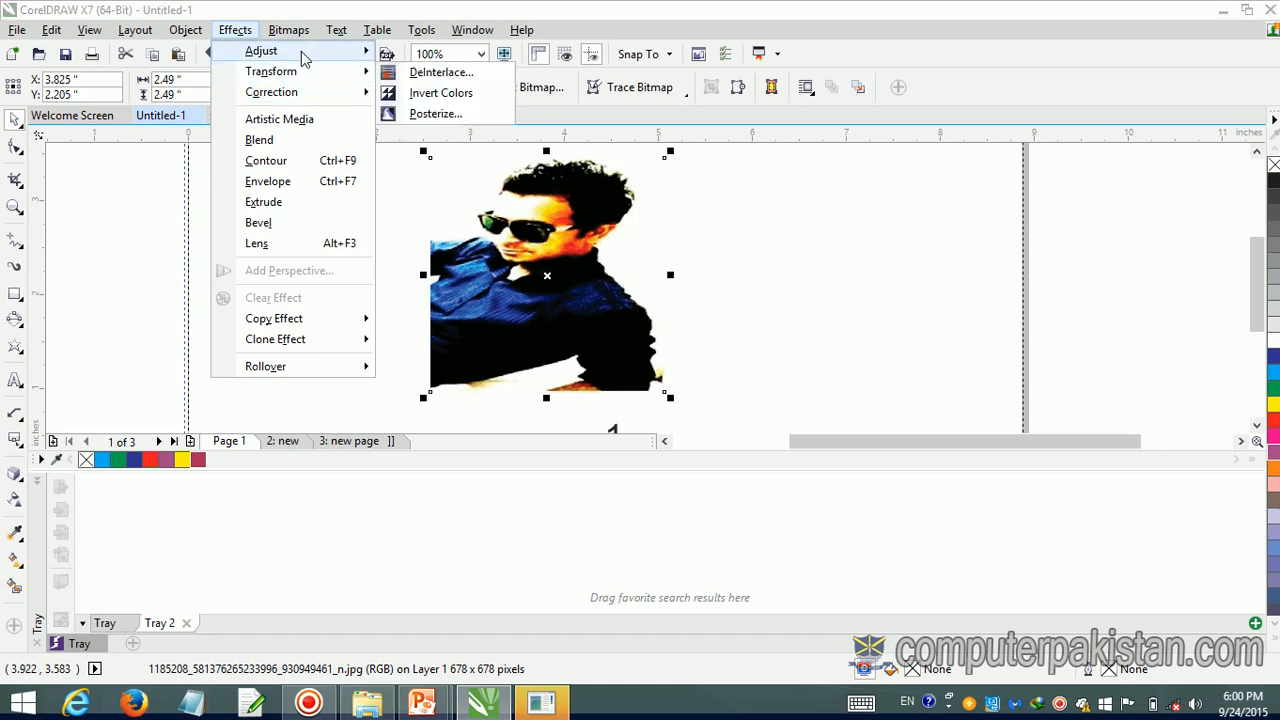
pyautogui.moveTo(265, 51)
pyautogui.click(418, 76)
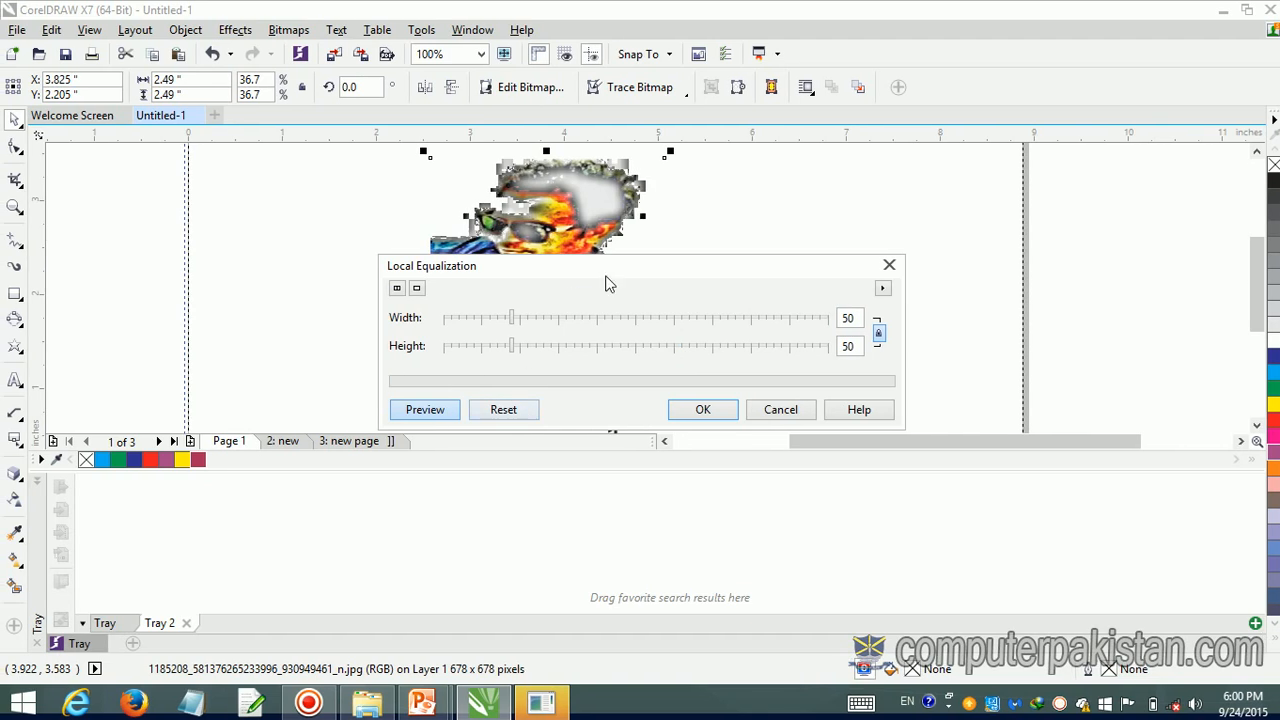
pyautogui.moveTo(605, 284); pyautogui.dragTo(929, 284)
pyautogui.click(1080, 420)
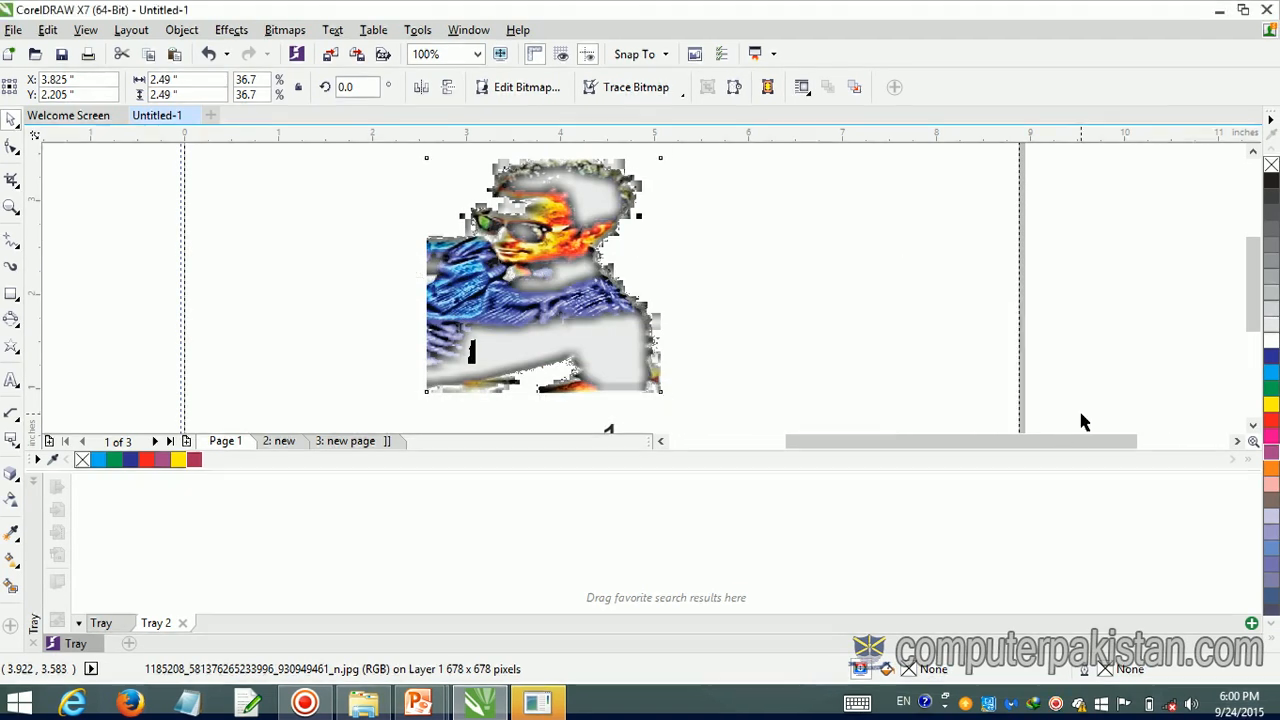
# Step: View the Sample/Target Balance settings for the photo and close them without applying any adjustment
pyautogui.click(233, 30)
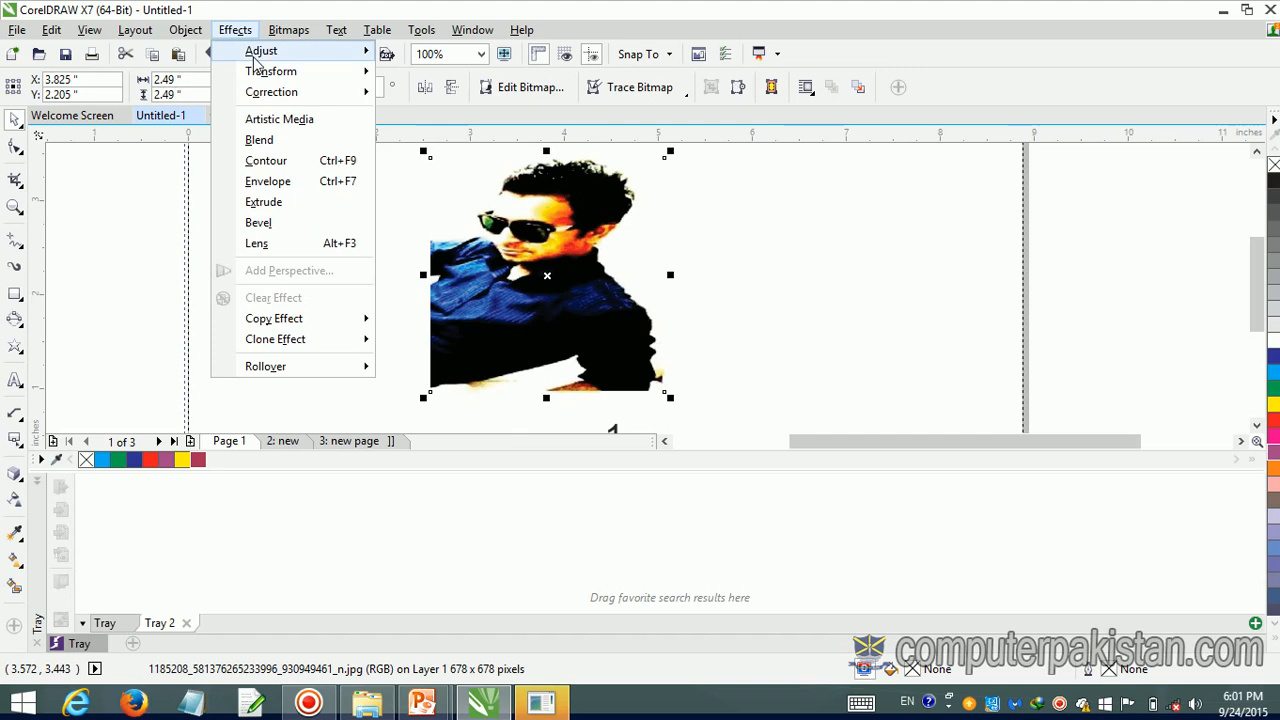
pyautogui.moveTo(262, 51)
pyautogui.click(429, 98)
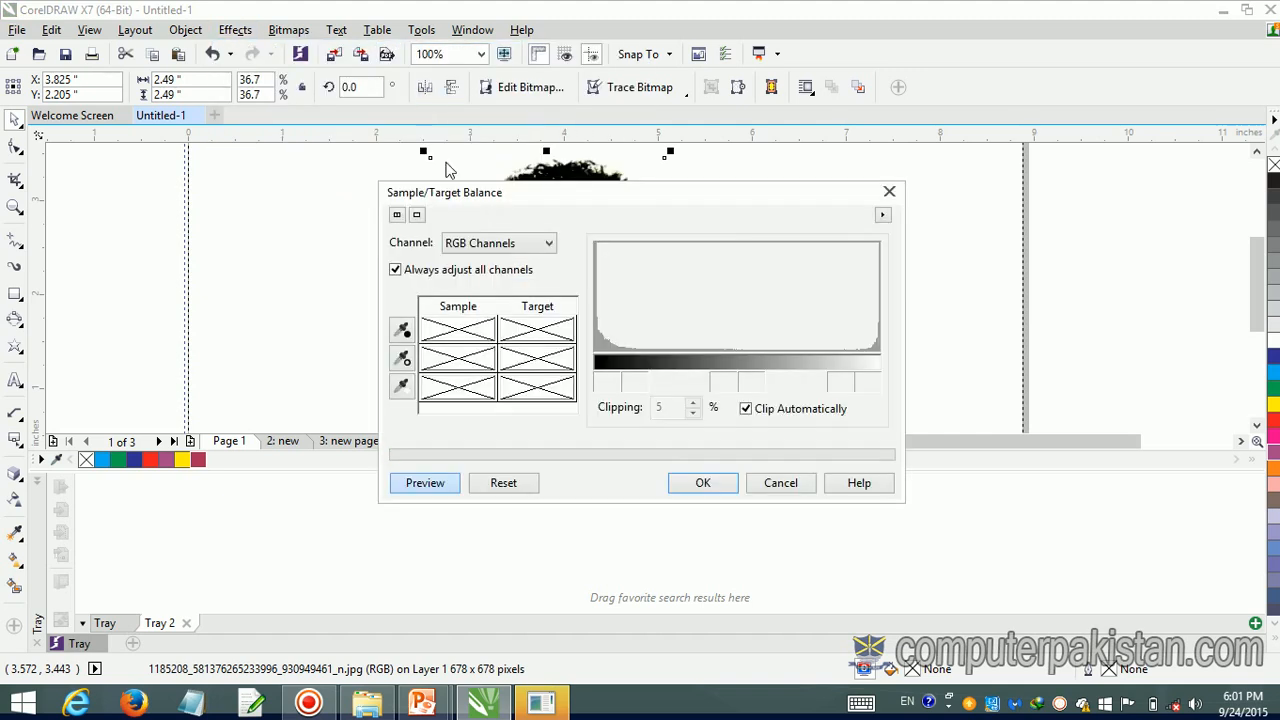
pyautogui.moveTo(566, 205); pyautogui.dragTo(911, 184)
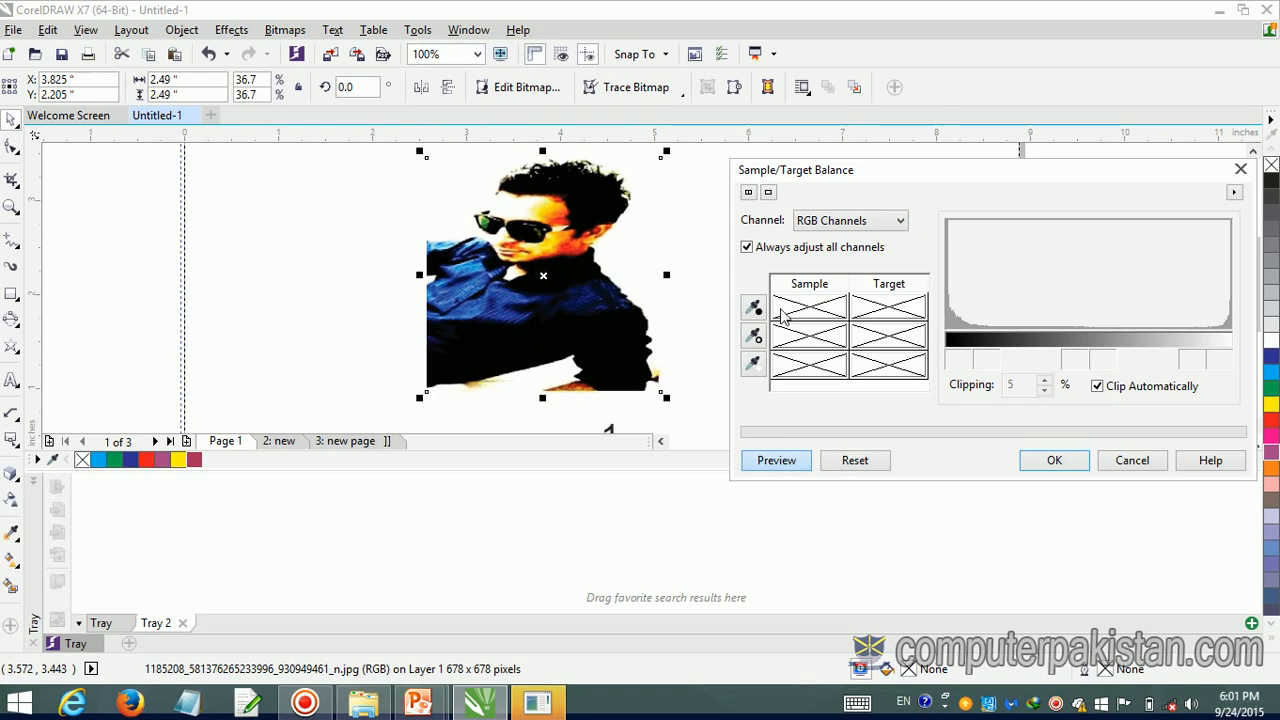
pyautogui.click(959, 332)
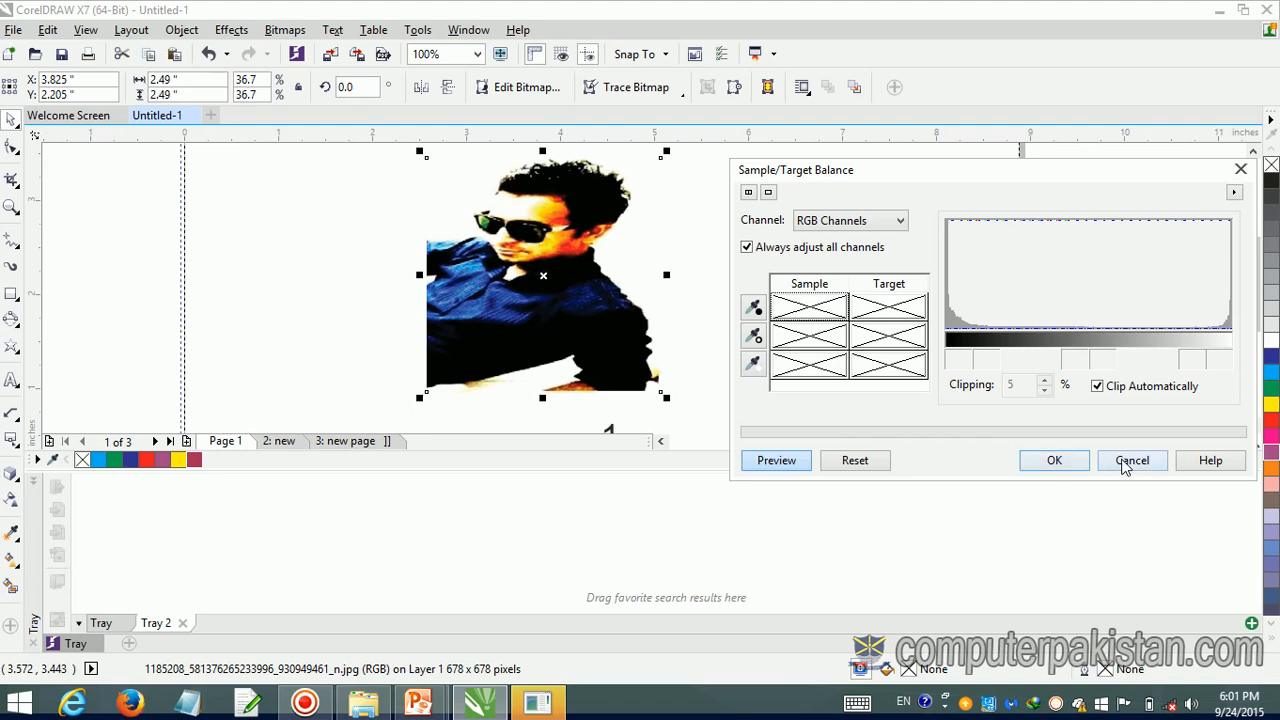
pyautogui.click(1130, 460)
# Step: Try a Tone Curve adjustment on the photo with a curve point at about 133, 135, and discard it
pyautogui.click(231, 29)
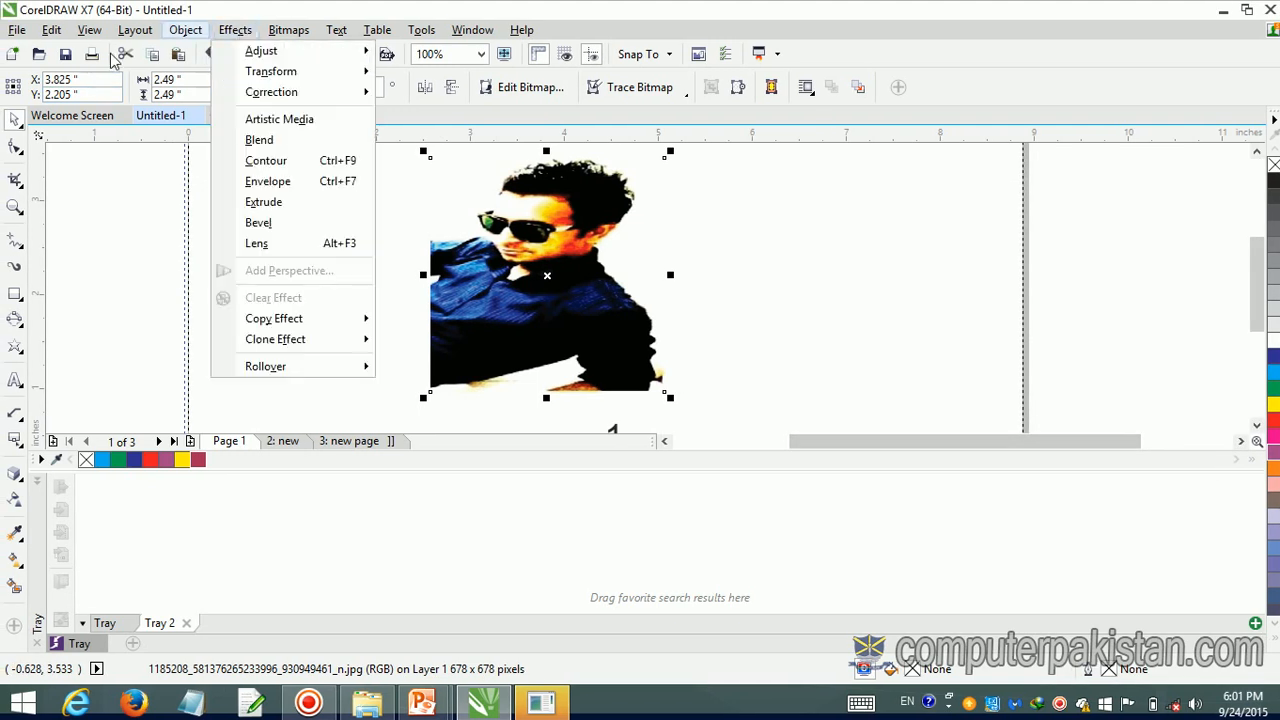
pyautogui.click(238, 29)
pyautogui.click(288, 29)
pyautogui.moveTo(235, 30)
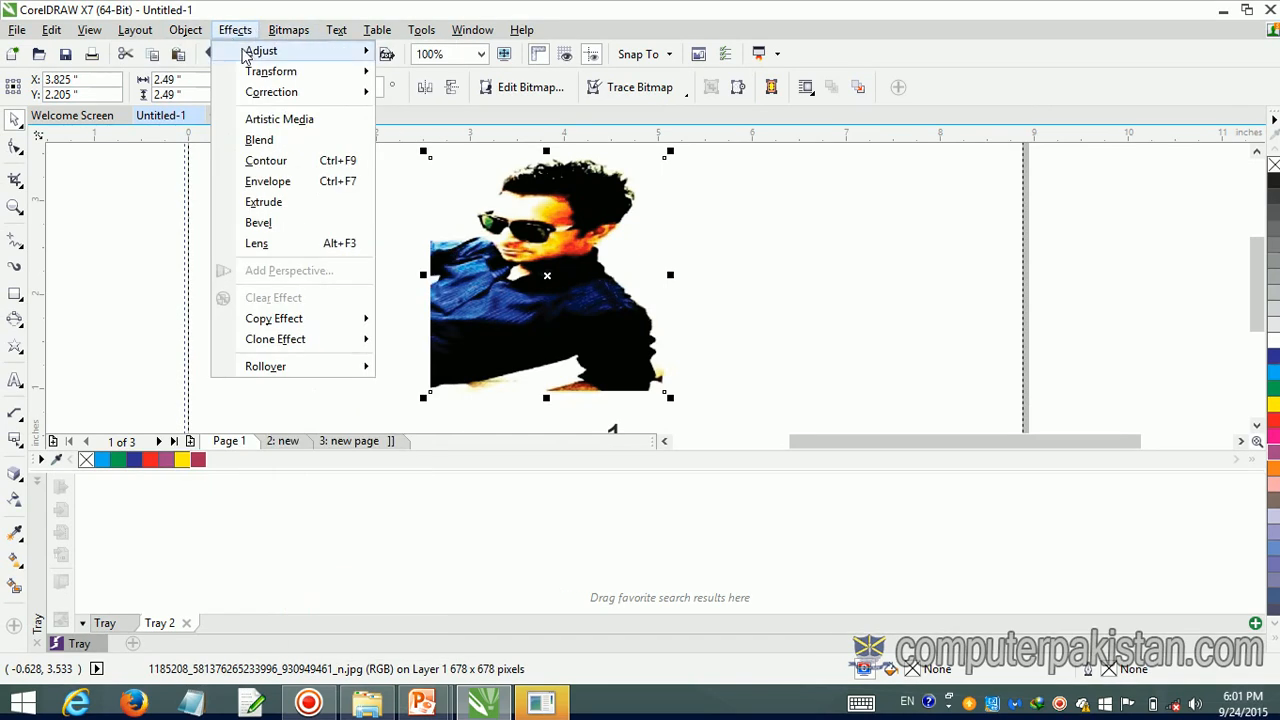
pyautogui.moveTo(250, 52)
pyautogui.click(410, 121)
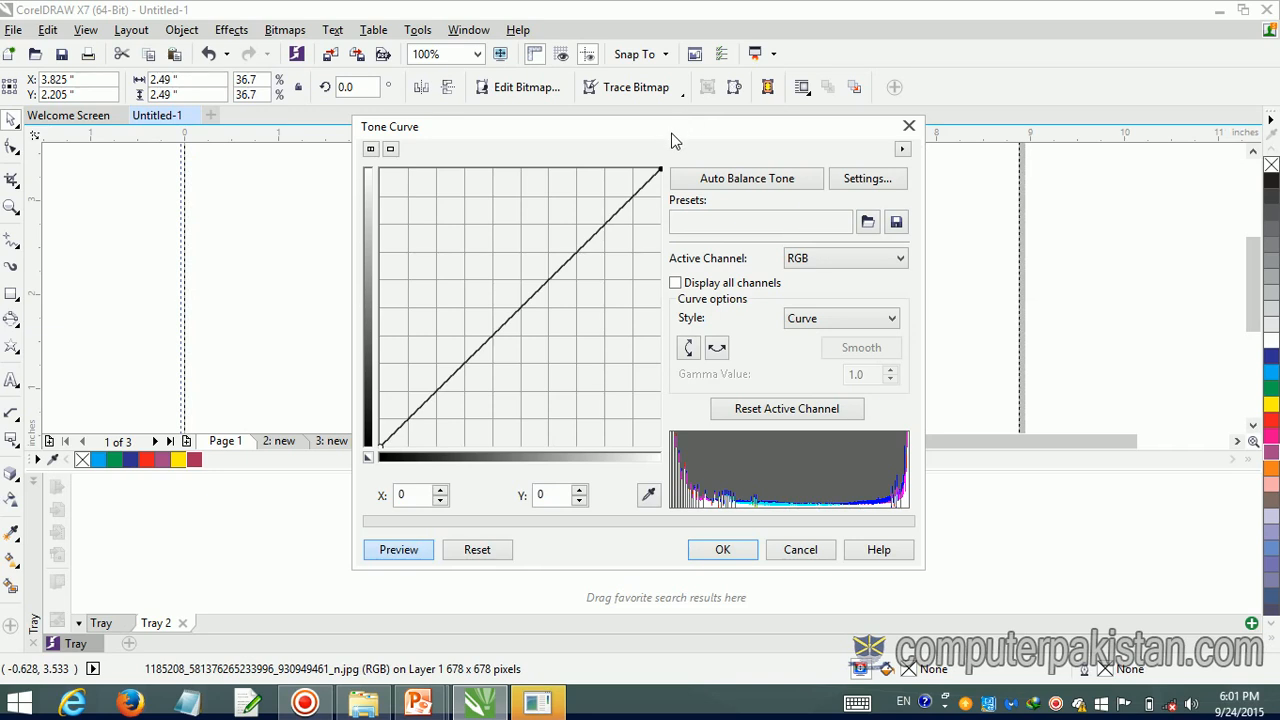
pyautogui.moveTo(672, 140); pyautogui.dragTo(1000, 136)
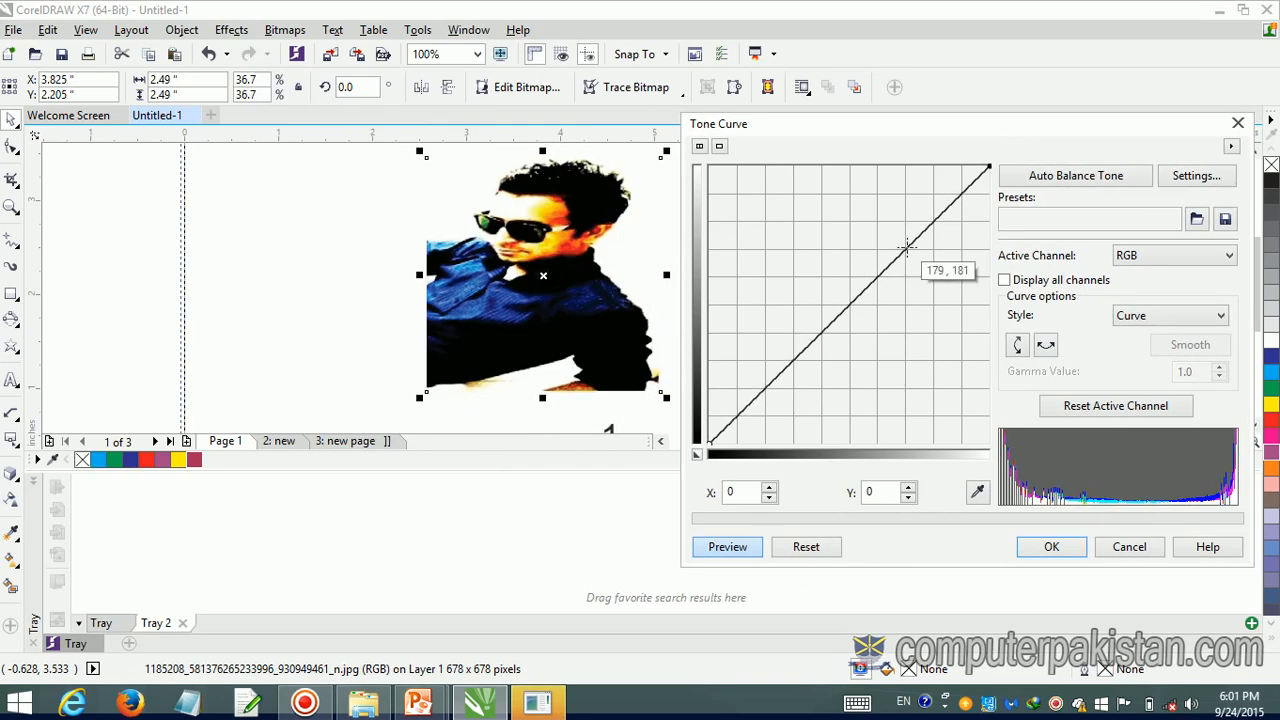
pyautogui.moveTo(906, 246); pyautogui.dragTo(855, 297)
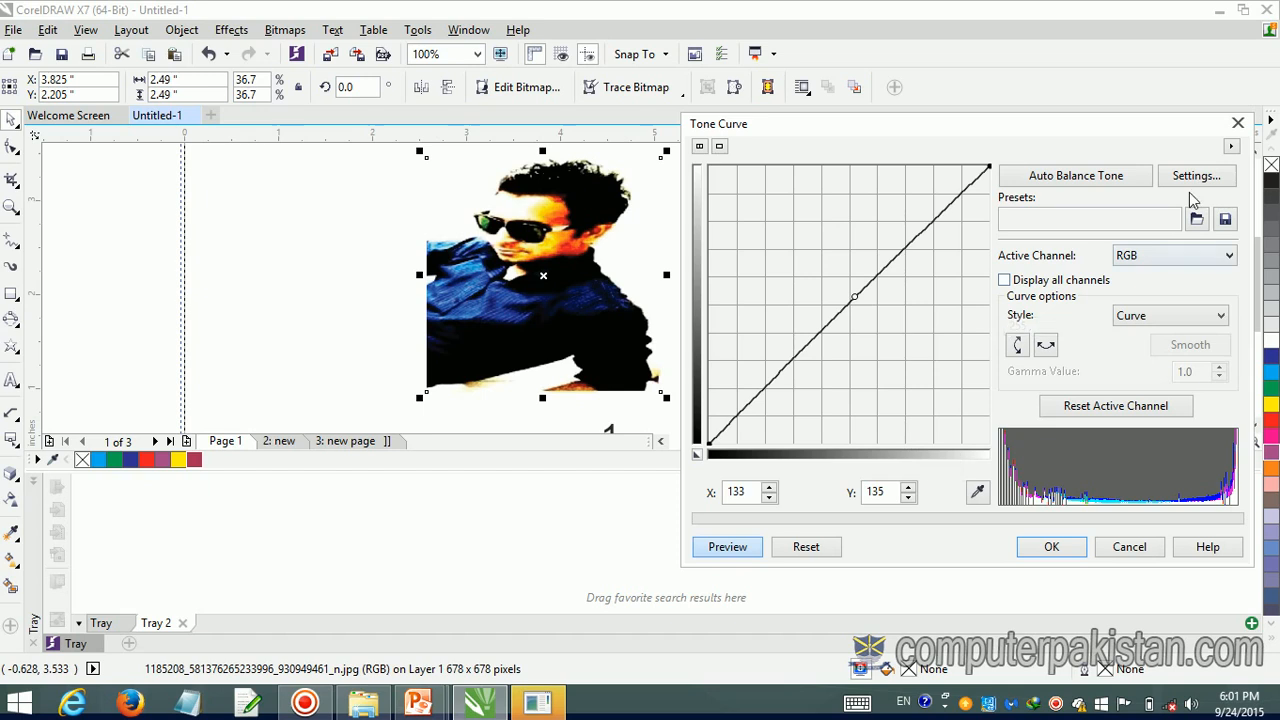
pyautogui.click(1238, 131)
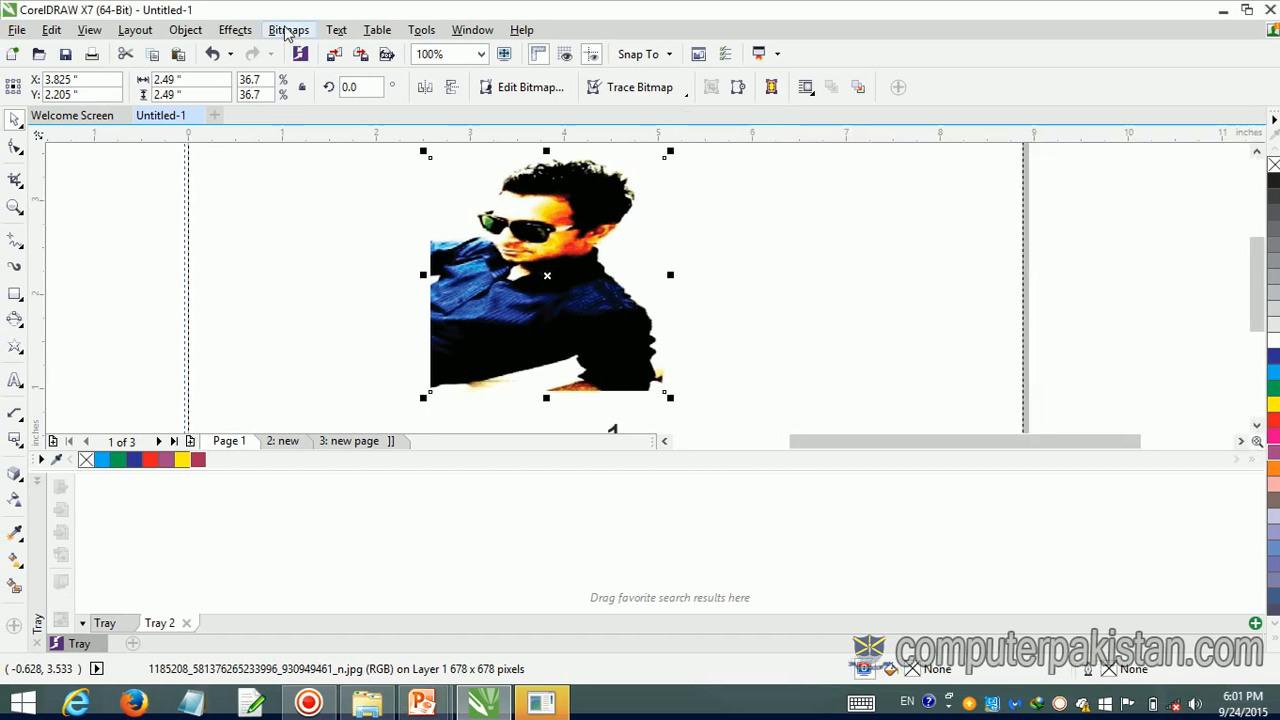
# Step: Try a Color Balance of -56 for Cyan–Red and 3 for Magenta–Green on the photo, and discard it
pyautogui.click(232, 30)
pyautogui.moveTo(258, 50)
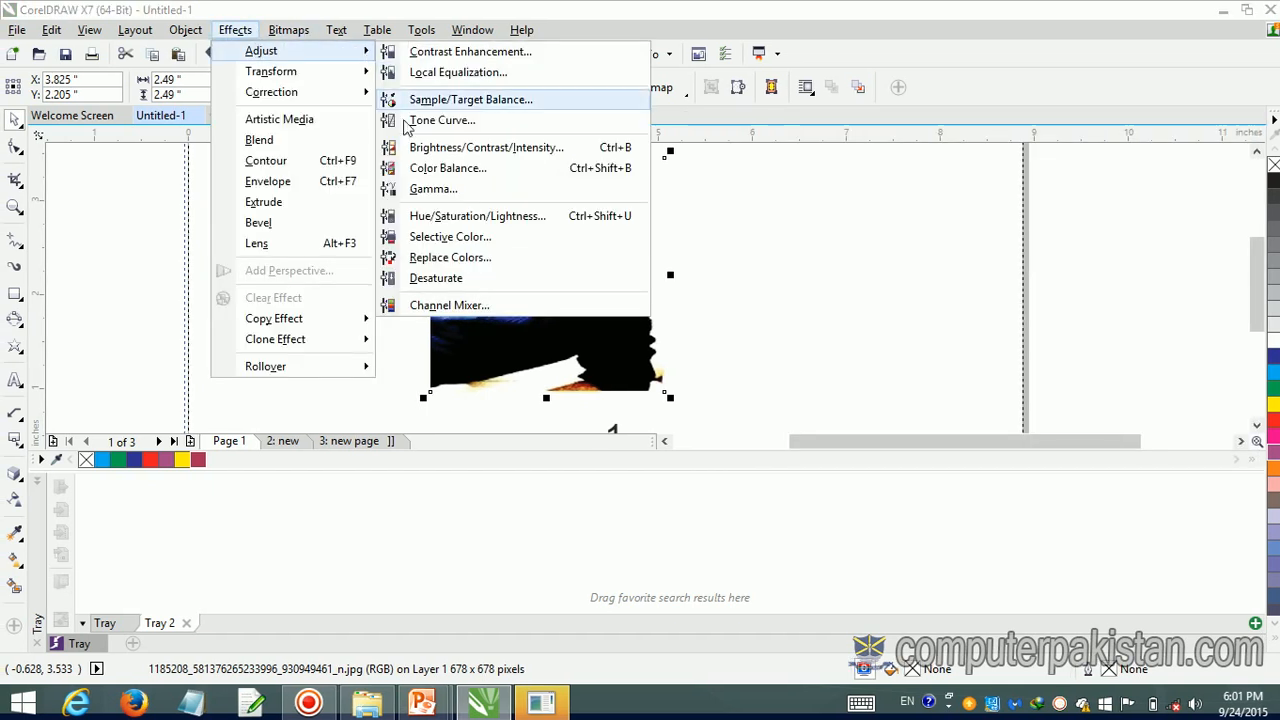
pyautogui.click(449, 169)
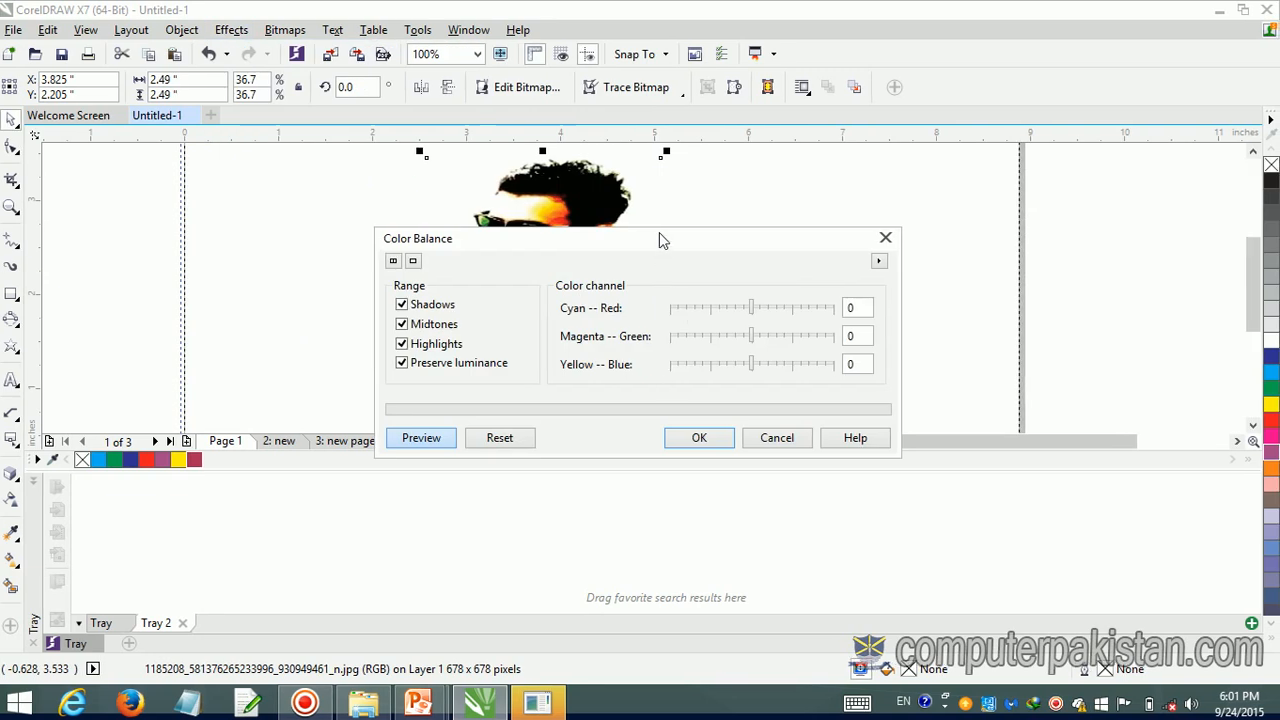
pyautogui.moveTo(659, 240); pyautogui.dragTo(1002, 227)
pyautogui.moveTo(1097, 296); pyautogui.dragTo(1049, 301)
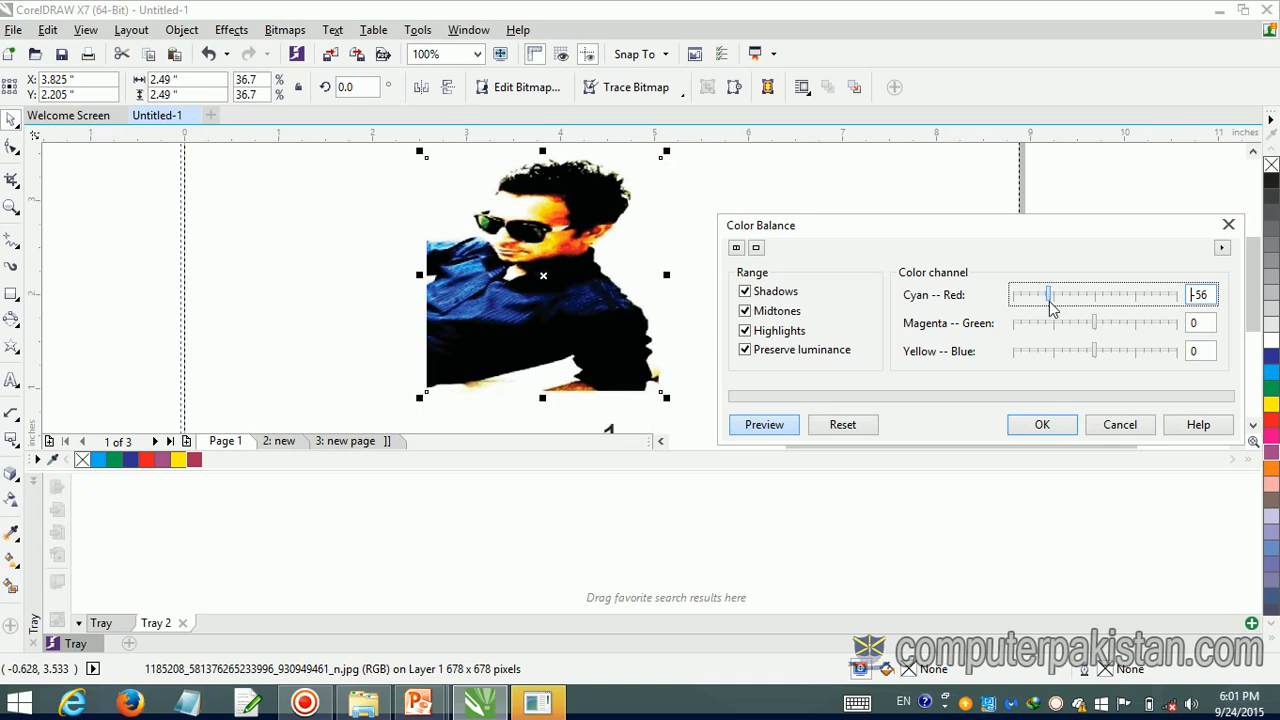
pyautogui.click(1152, 325)
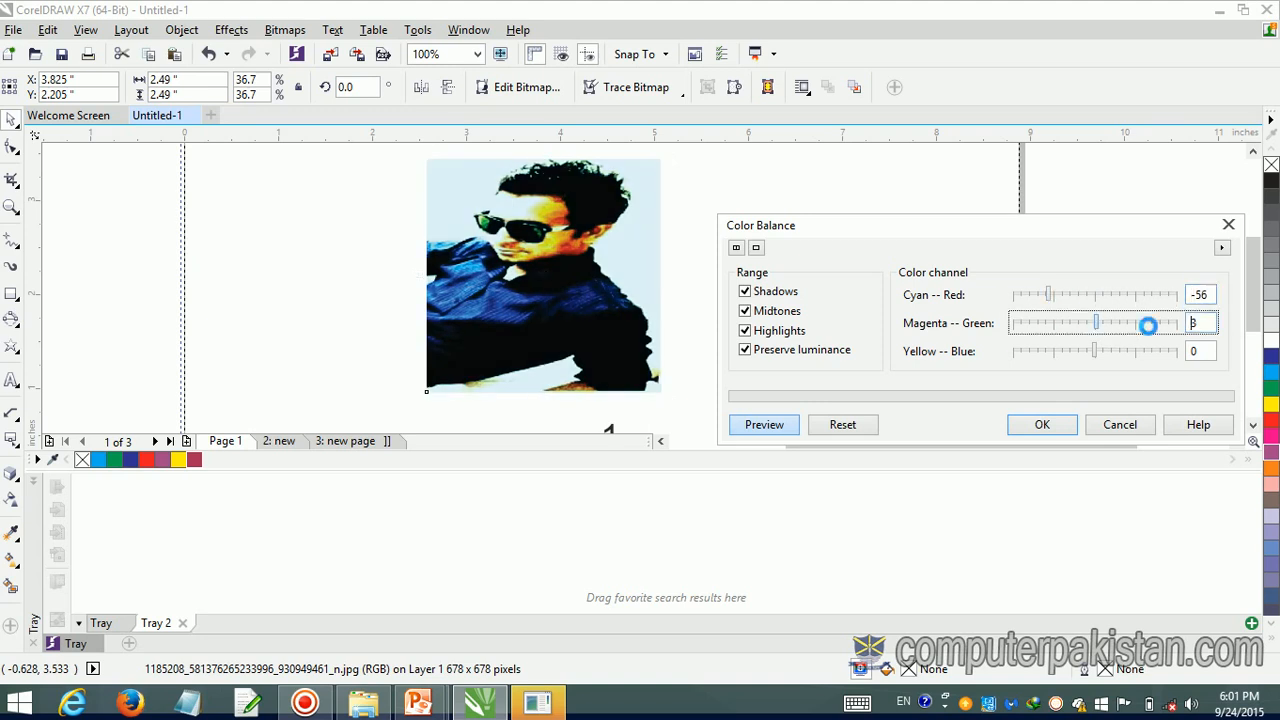
pyautogui.click(1113, 425)
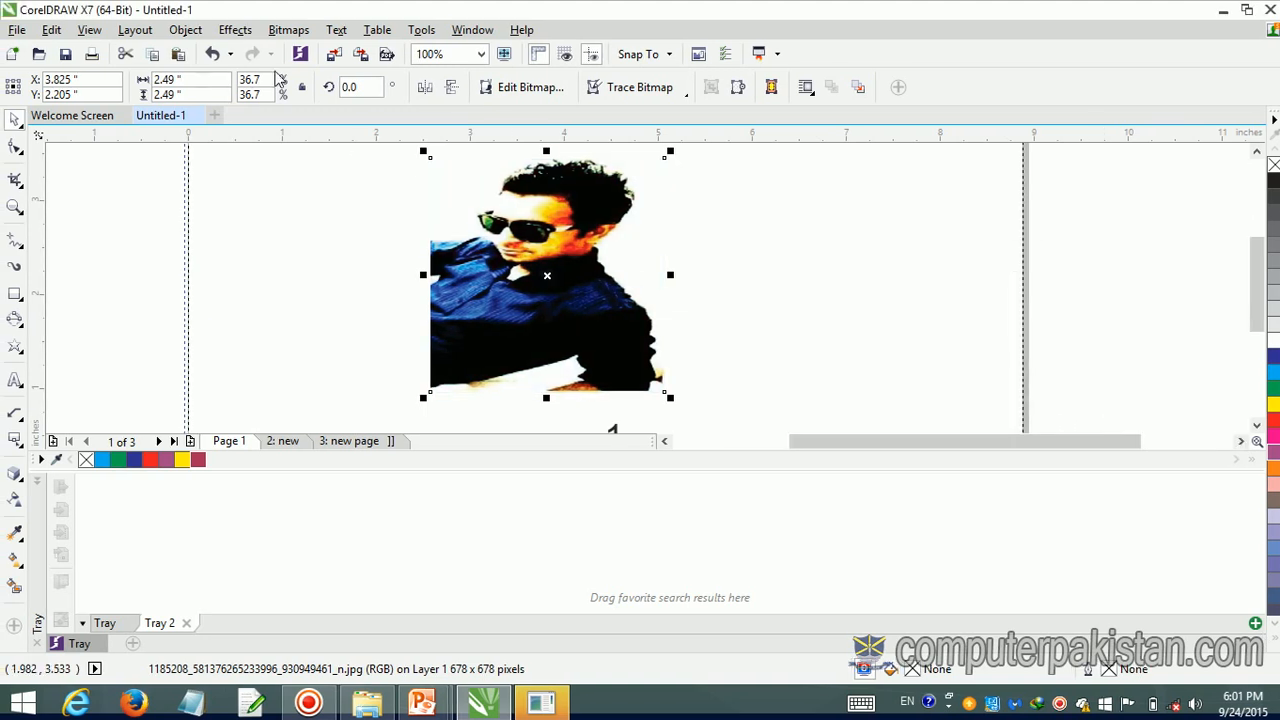
# Step: Preview a master hue of 8 and saturation of 37 on the photo and discard the Hue/Saturation/Lightness changes
pyautogui.click(238, 31)
pyautogui.moveTo(262, 50)
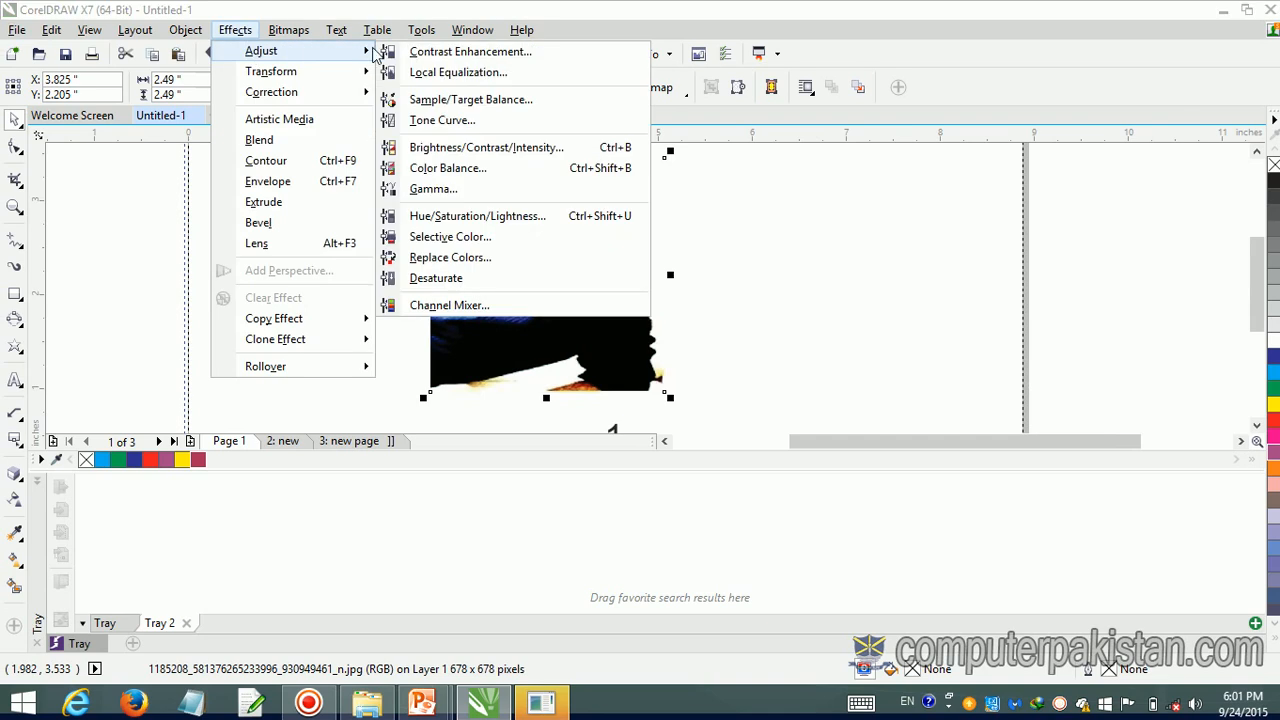
pyautogui.click(466, 216)
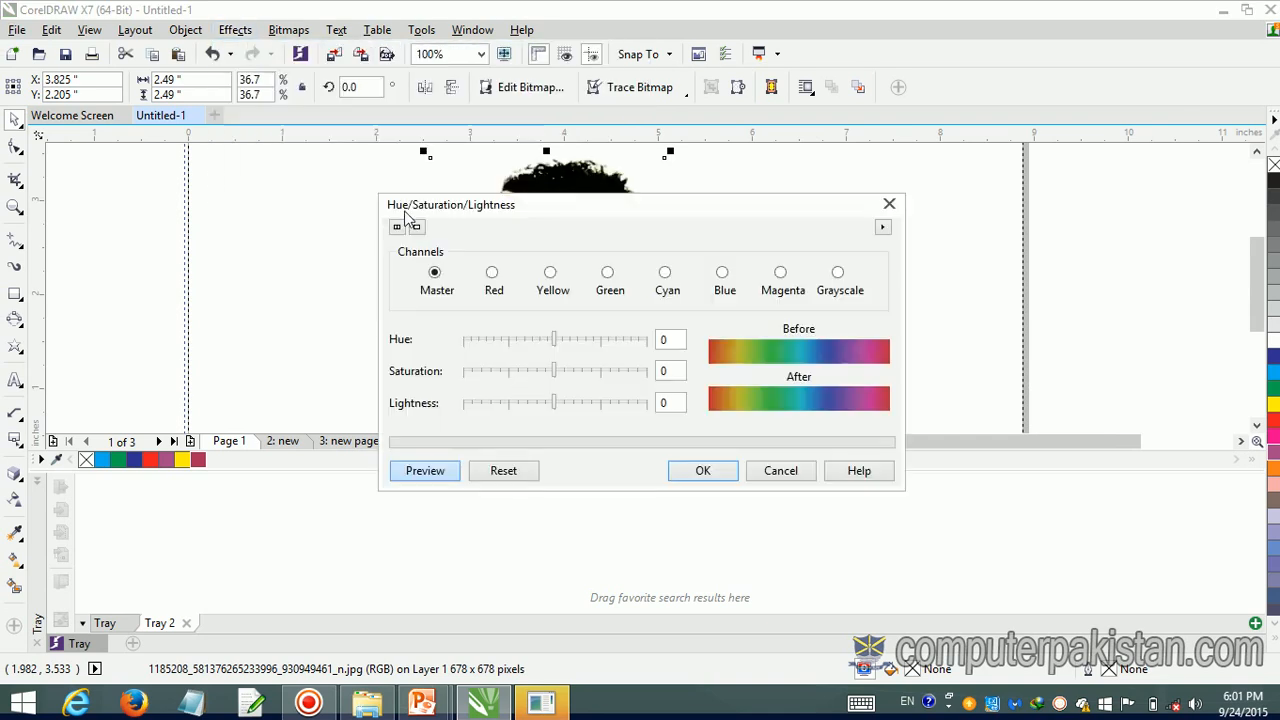
pyautogui.moveTo(615, 210); pyautogui.dragTo(951, 150)
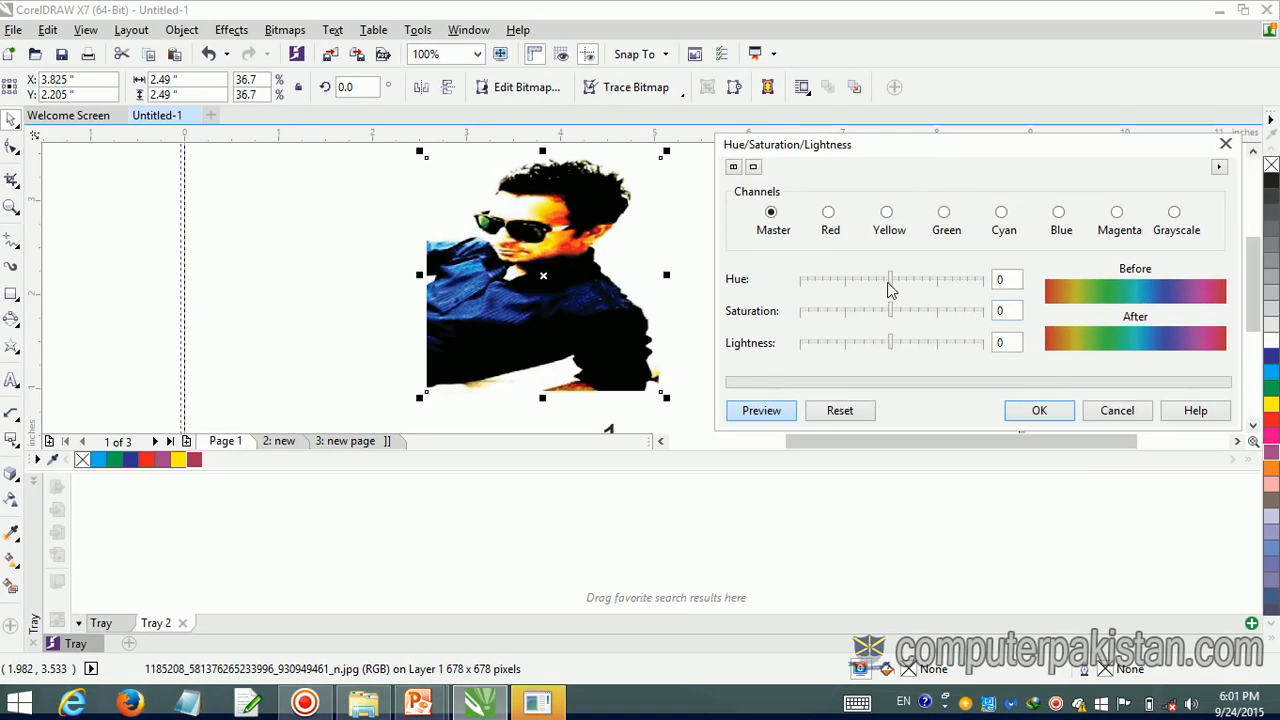
pyautogui.moveTo(889, 284); pyautogui.dragTo(826, 311)
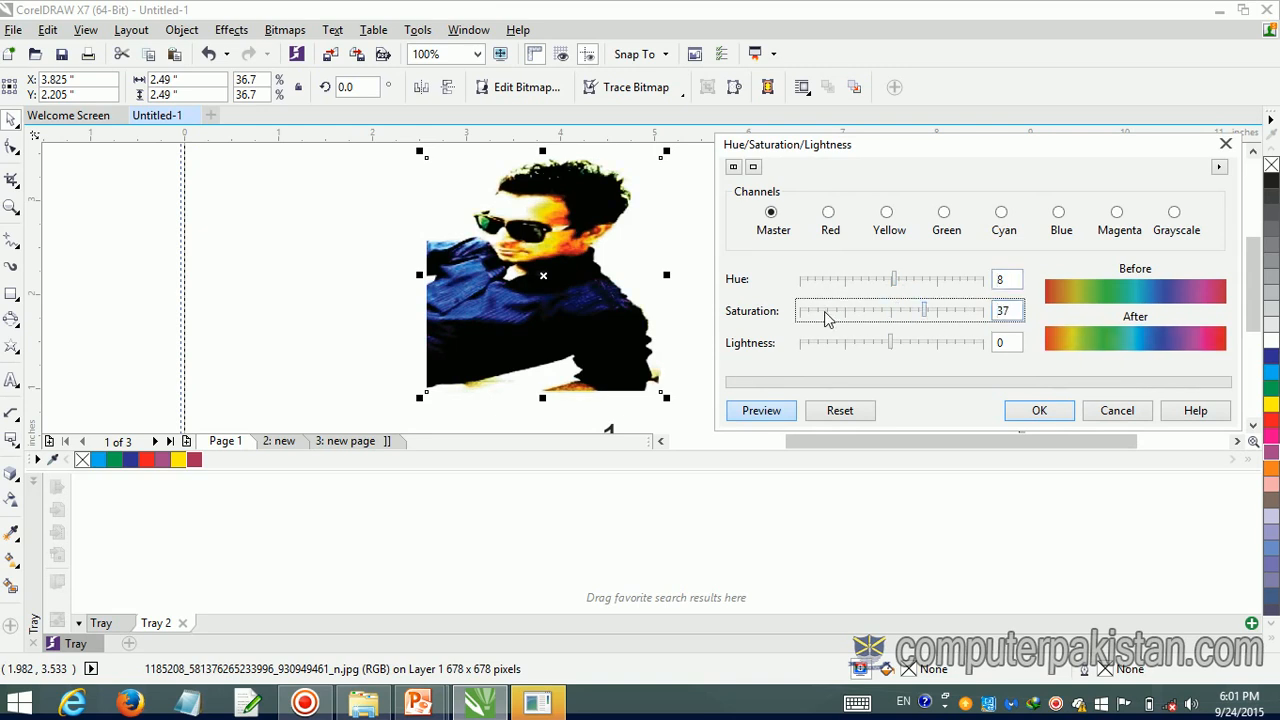
pyautogui.click(1130, 418)
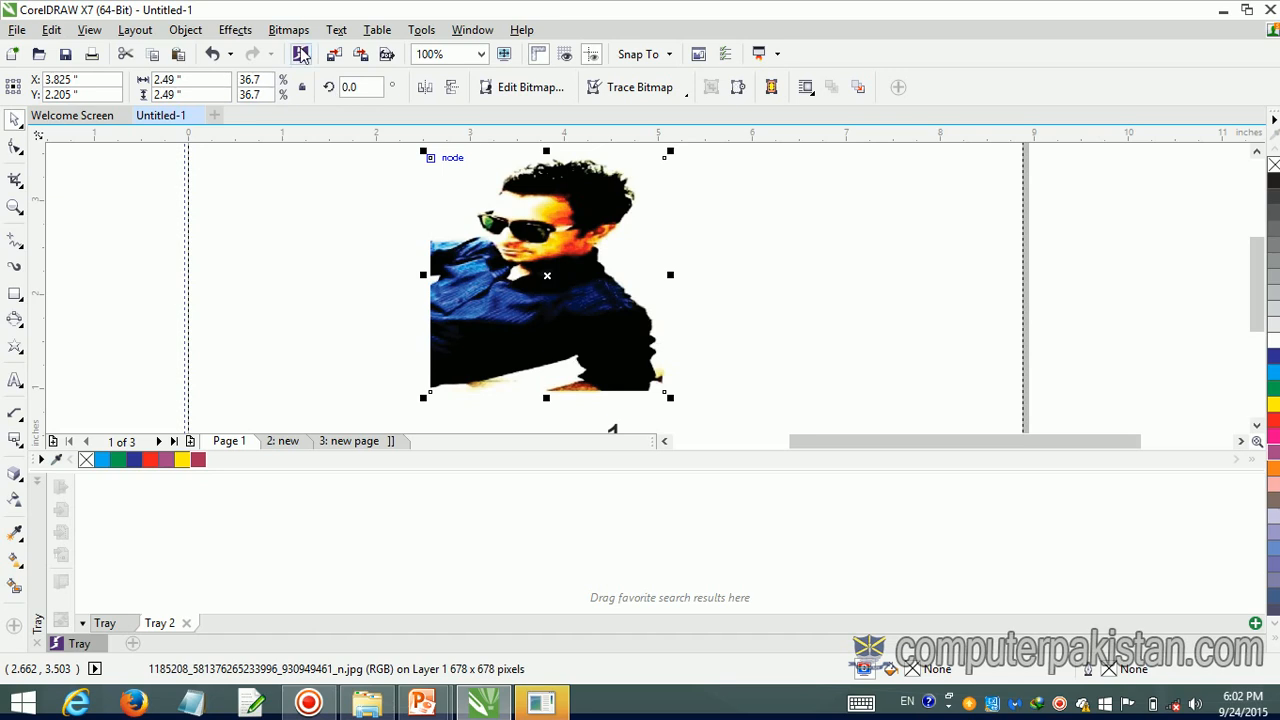
# Step: Set magenta to 15 for the reds in the photo's Selective Color adjustment, using the relative percentage
pyautogui.click(231, 30)
pyautogui.moveTo(262, 52)
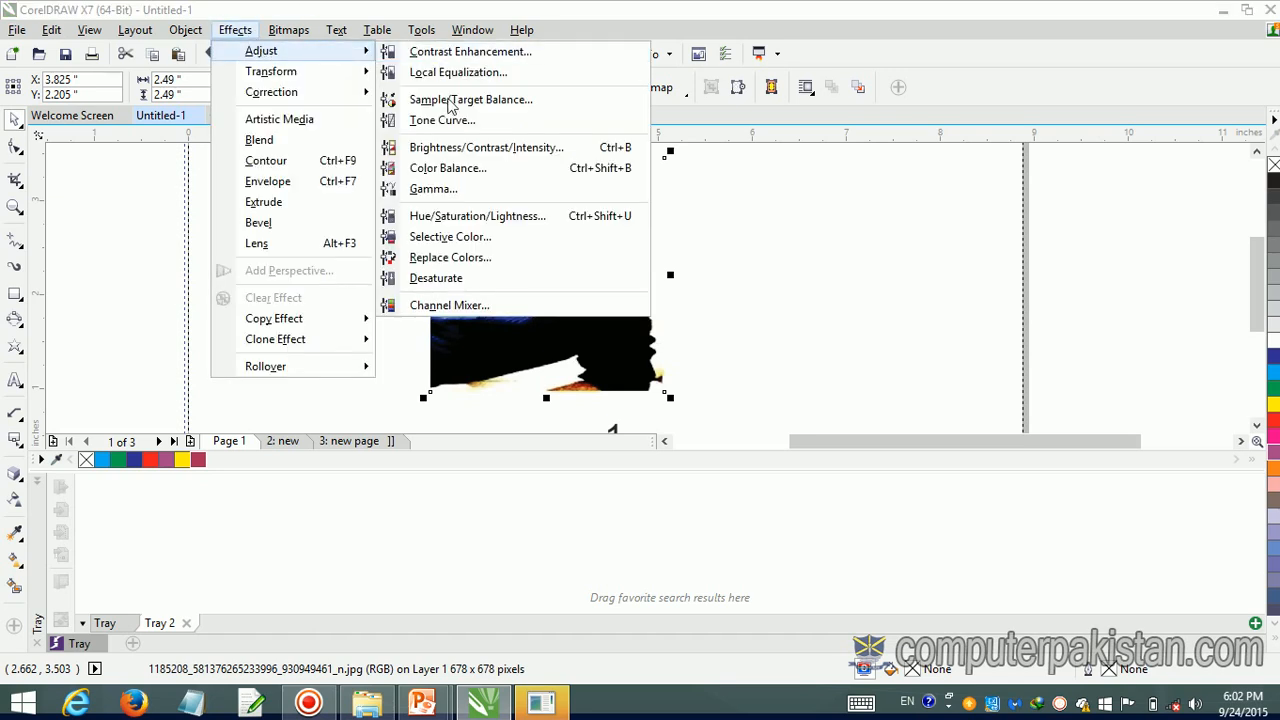
pyautogui.click(440, 240)
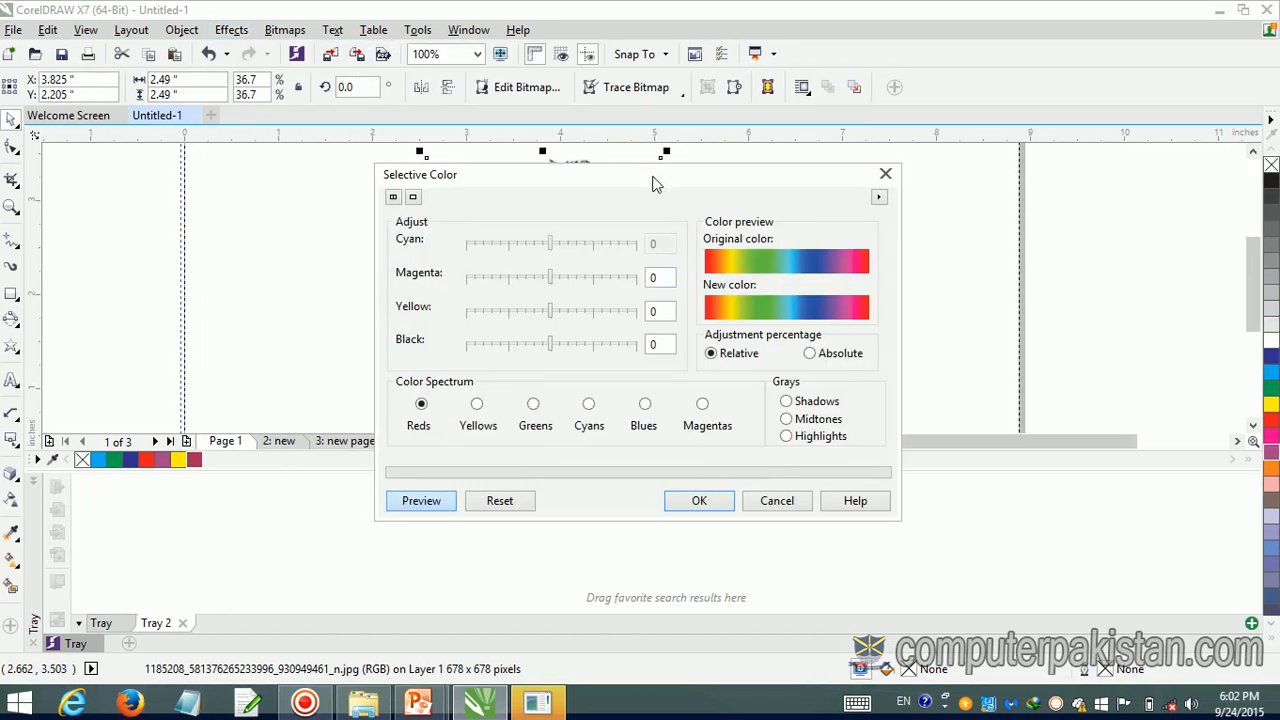
pyautogui.moveTo(560, 178); pyautogui.dragTo(882, 184)
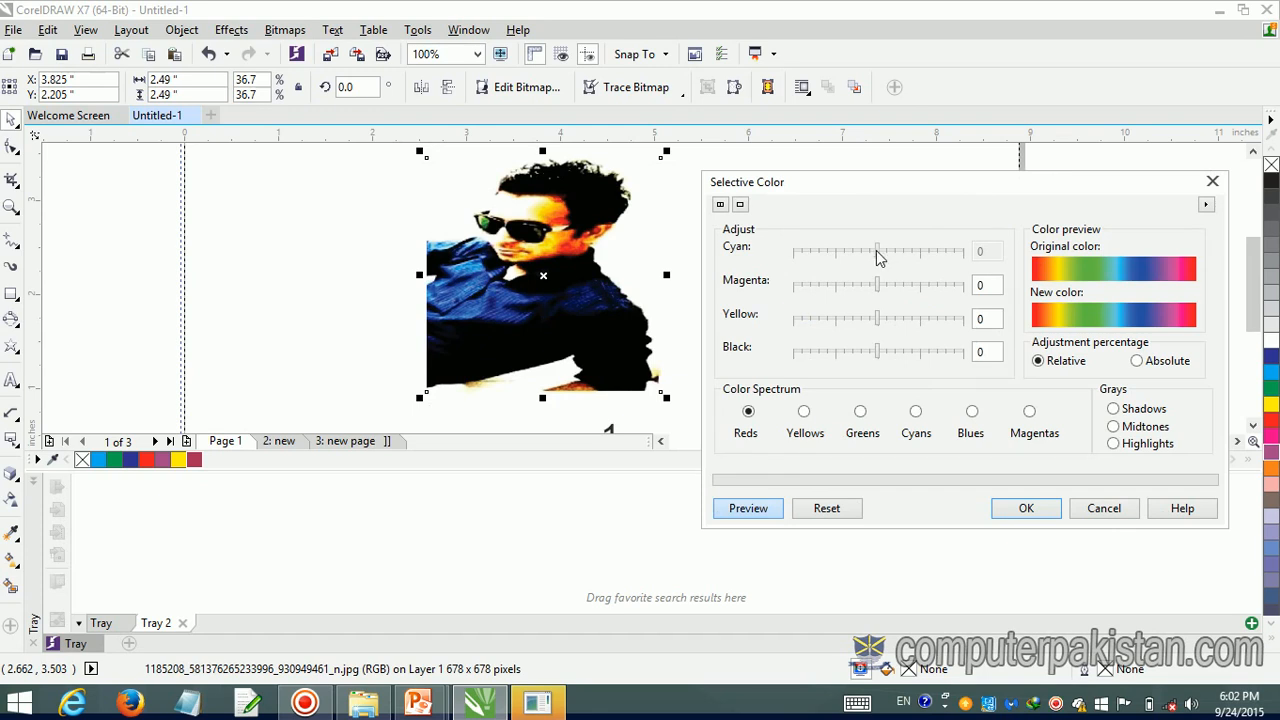
pyautogui.moveTo(989, 283); pyautogui.dragTo(973, 287)
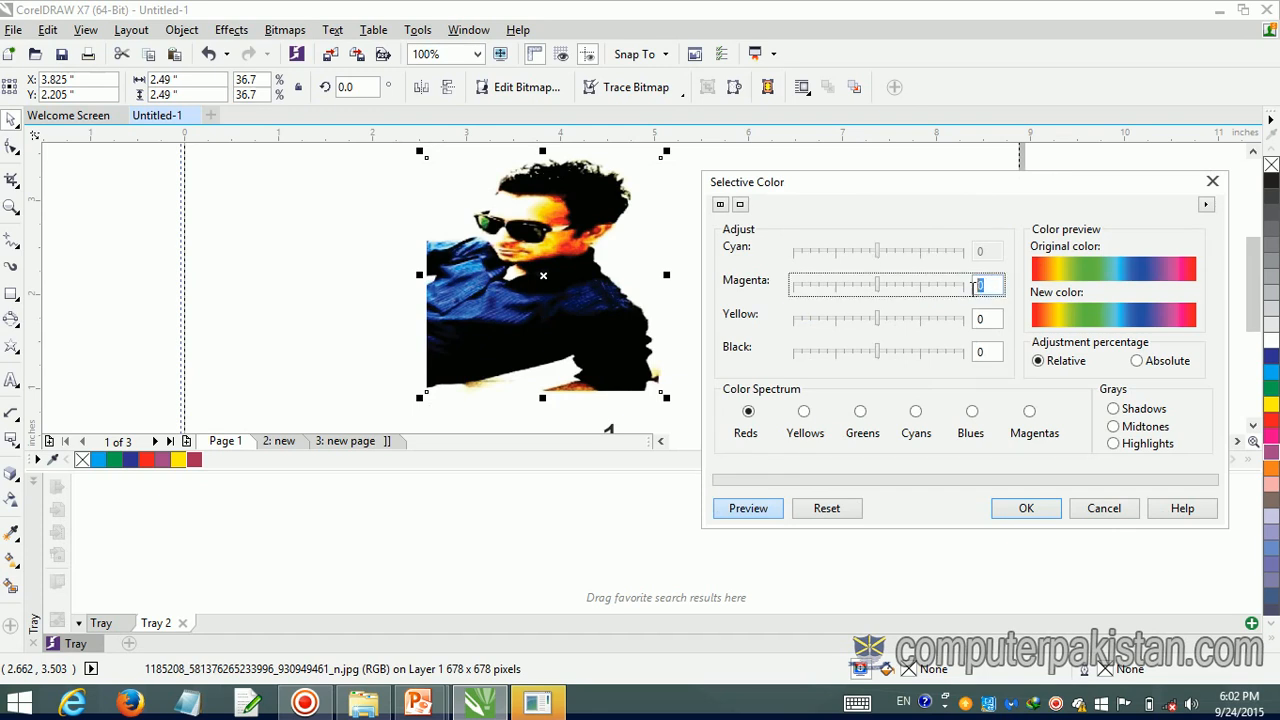
pyautogui.write('15')
pyautogui.press('Return')
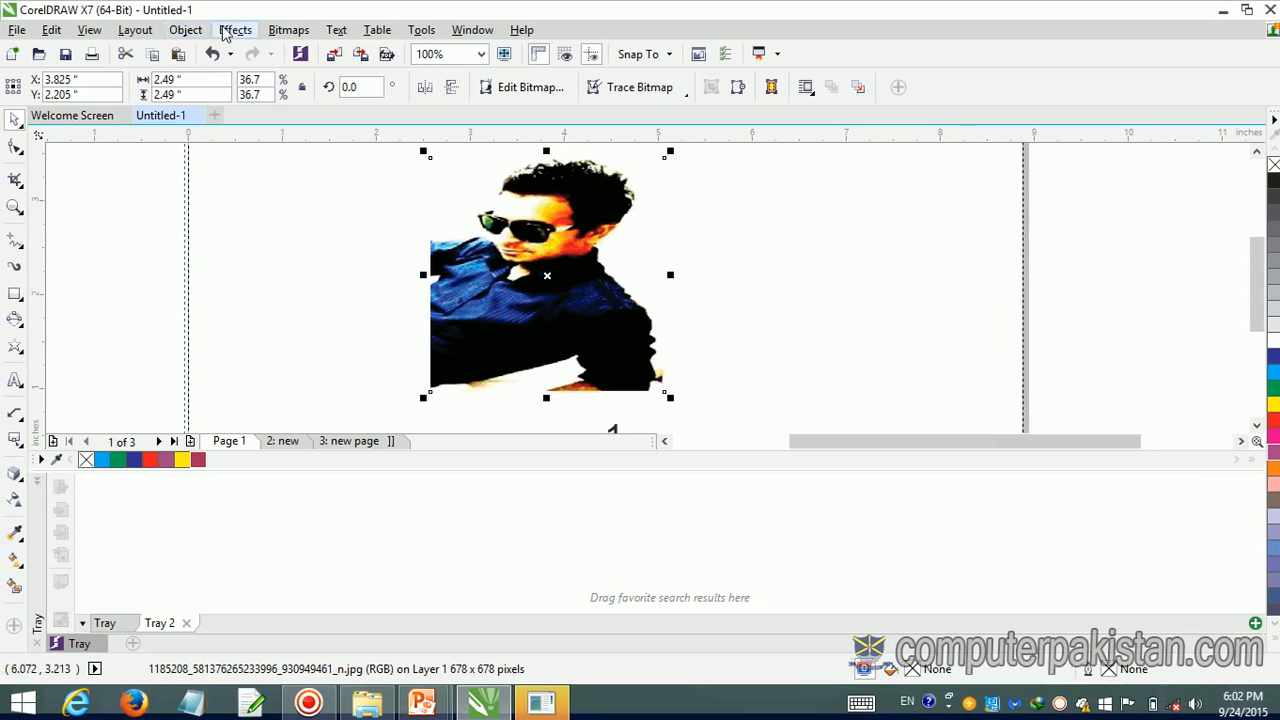
# Step: Try a Dust and Scratch correction with a radius of 11 on the photo, and discard it
pyautogui.click(231, 29)
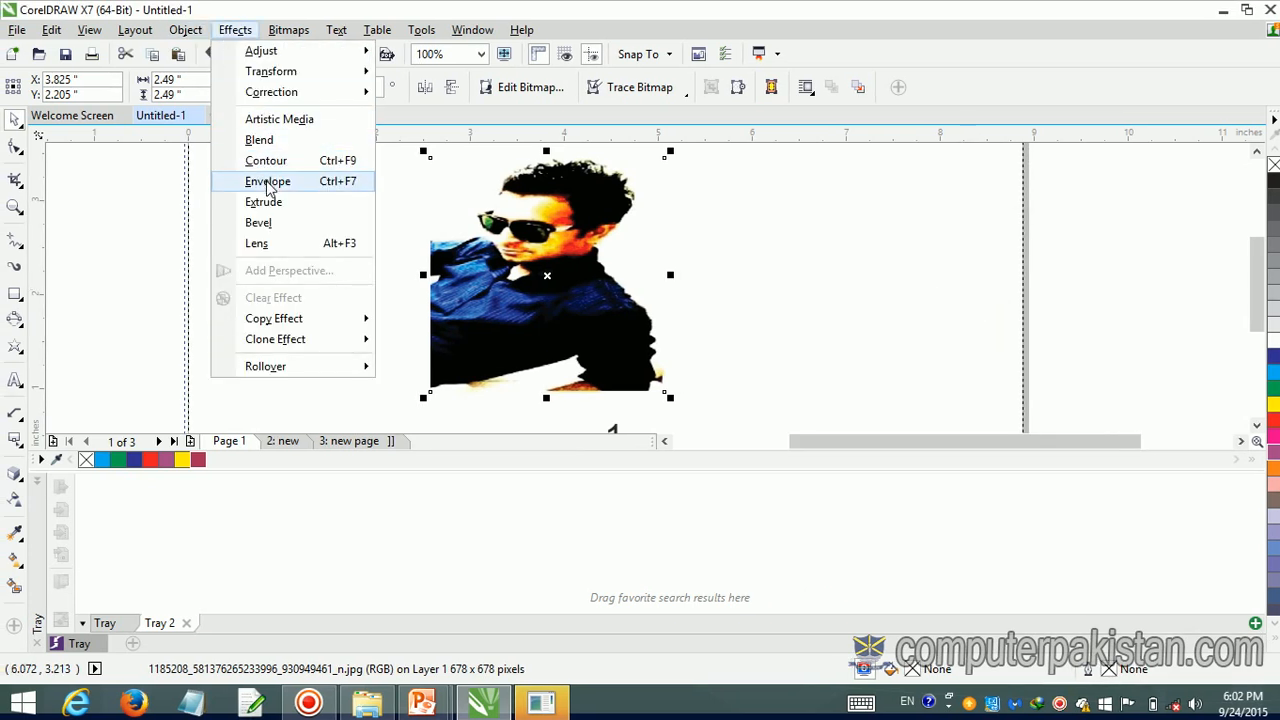
pyautogui.moveTo(309, 60)
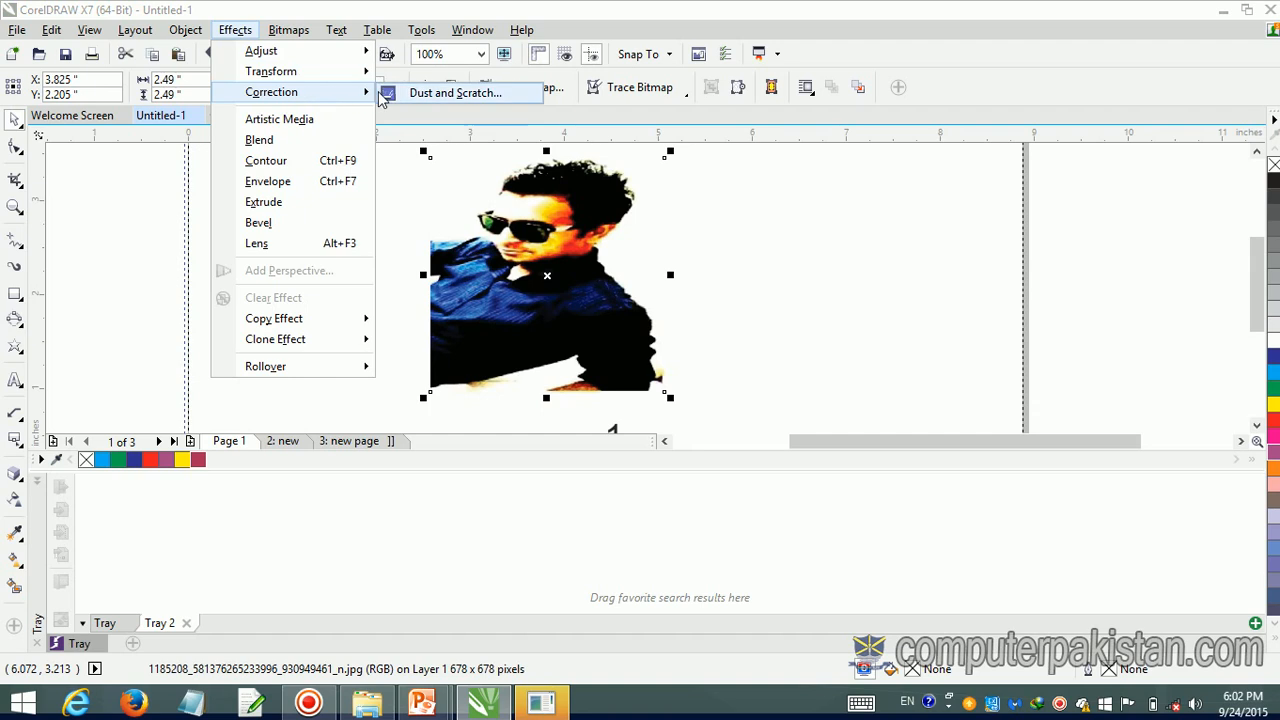
pyautogui.click(416, 95)
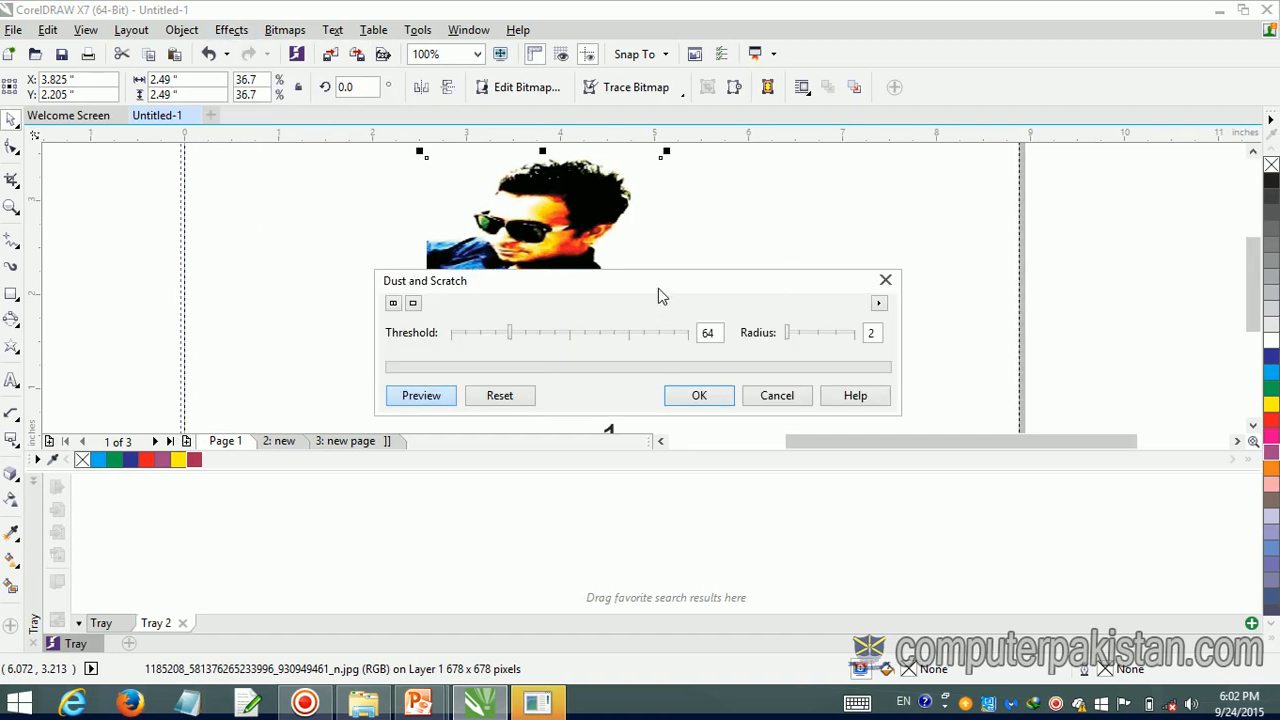
pyautogui.moveTo(658, 288); pyautogui.dragTo(986, 285)
pyautogui.click(1088, 316)
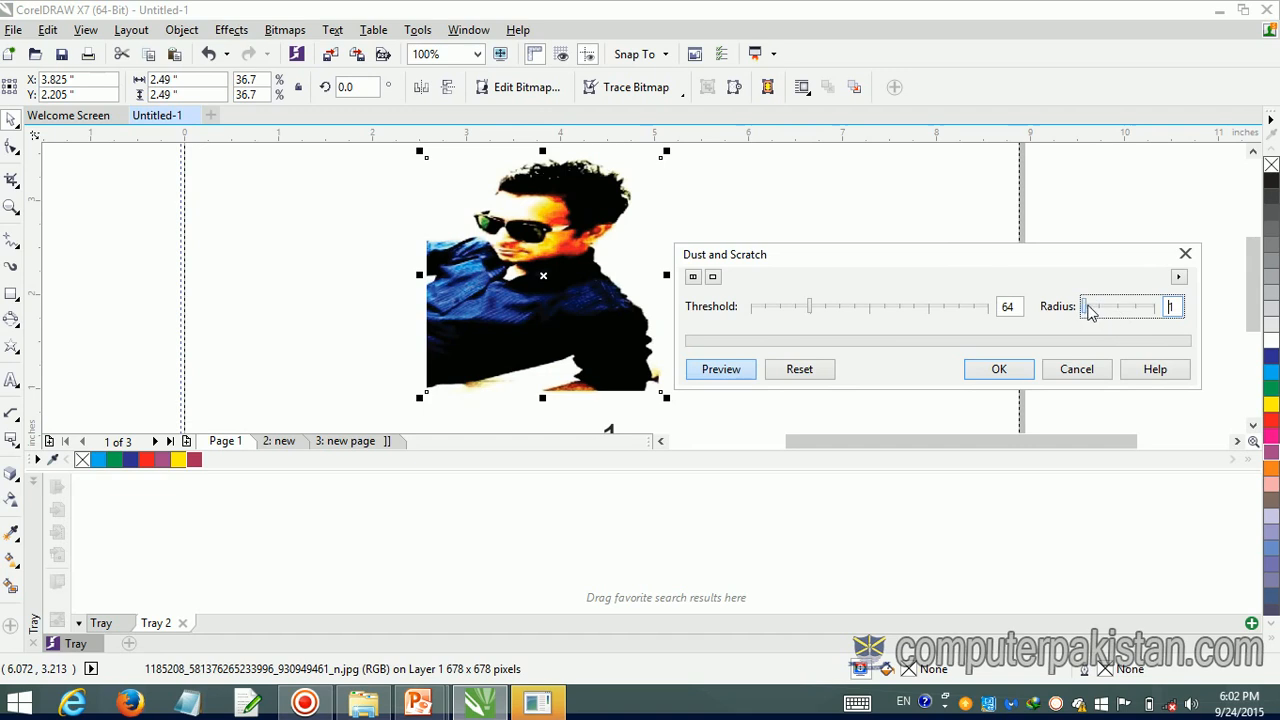
pyautogui.moveTo(1090, 312); pyautogui.dragTo(1122, 306)
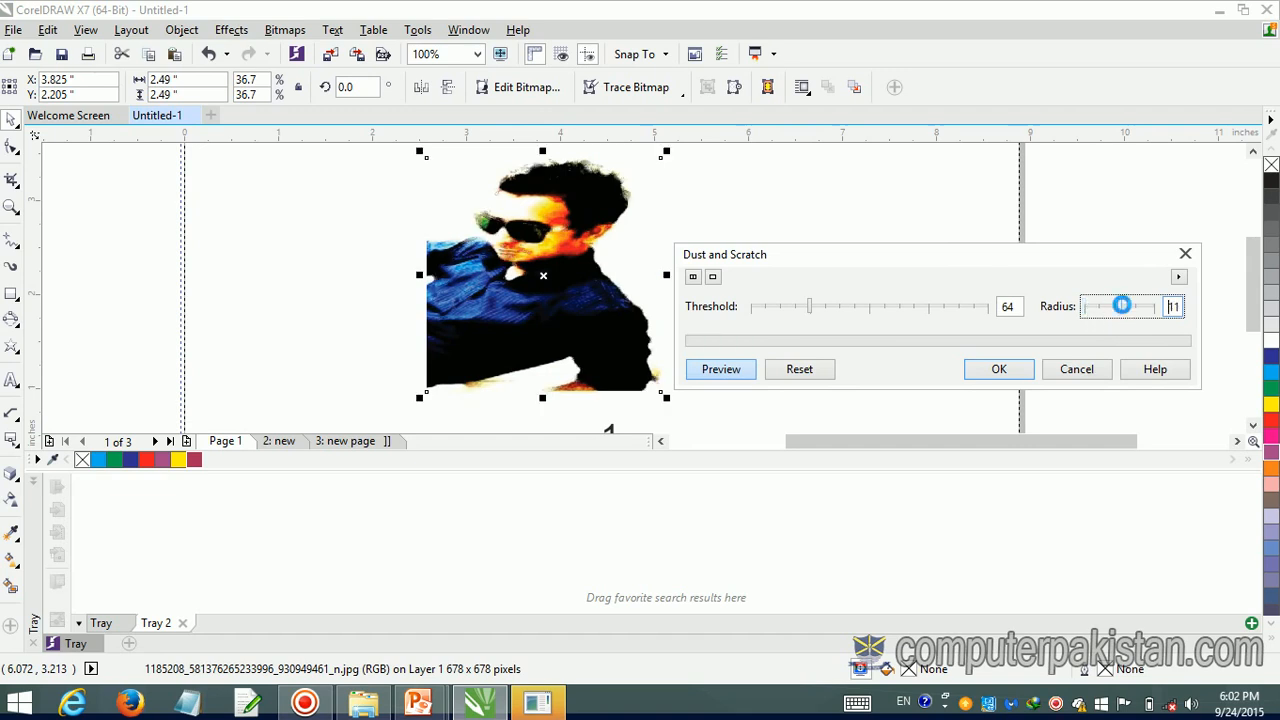
pyautogui.click(1074, 370)
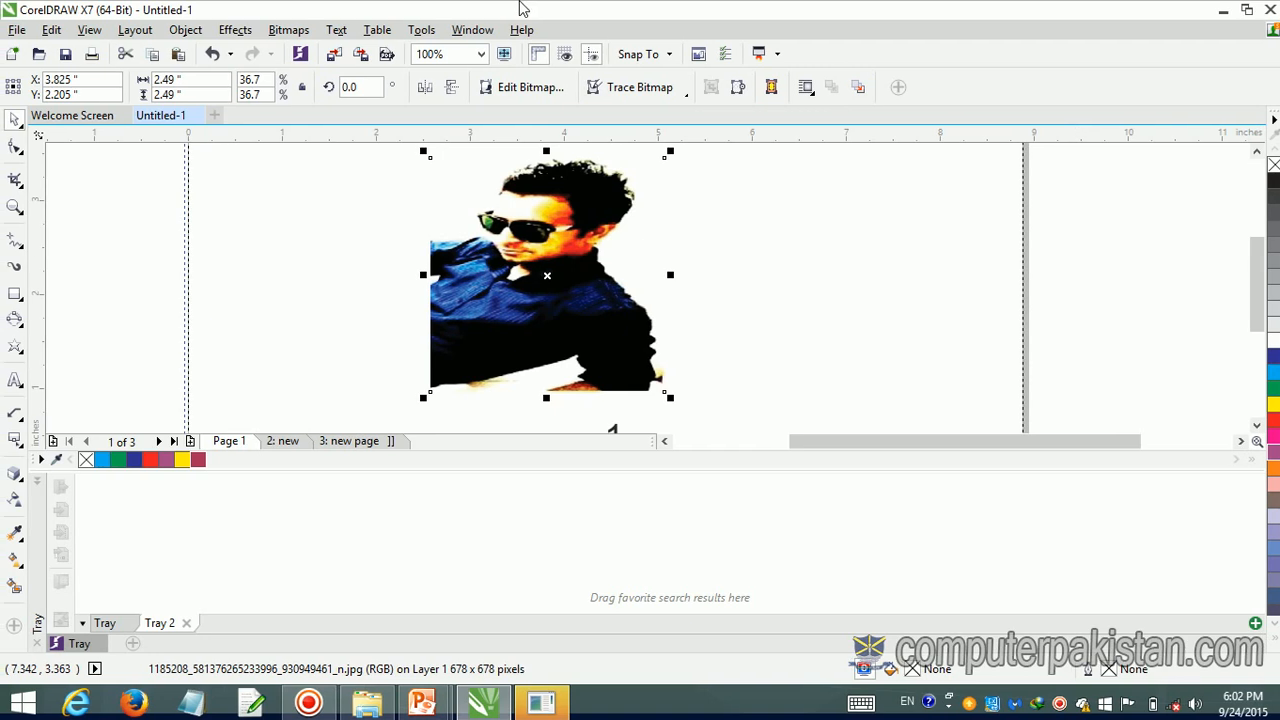
# Step: Try to apply the third last-used Artistic Media stroke to the photo
pyautogui.click(240, 30)
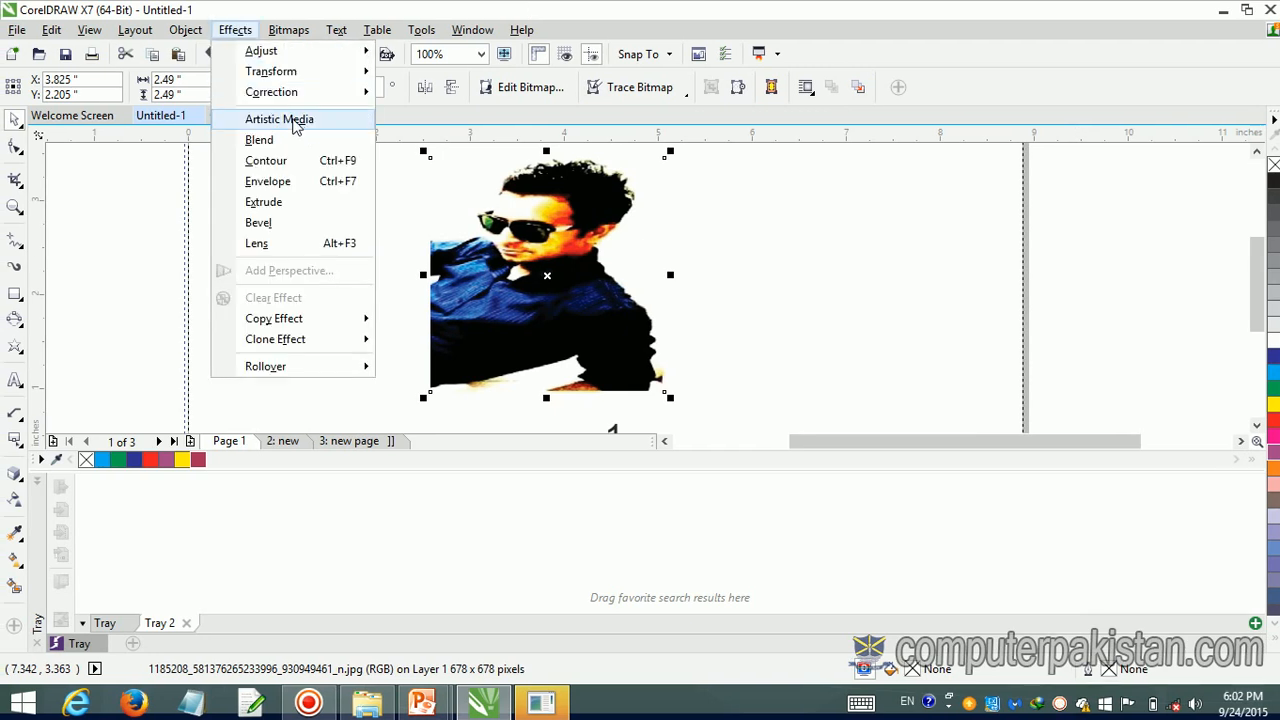
pyautogui.click(290, 119)
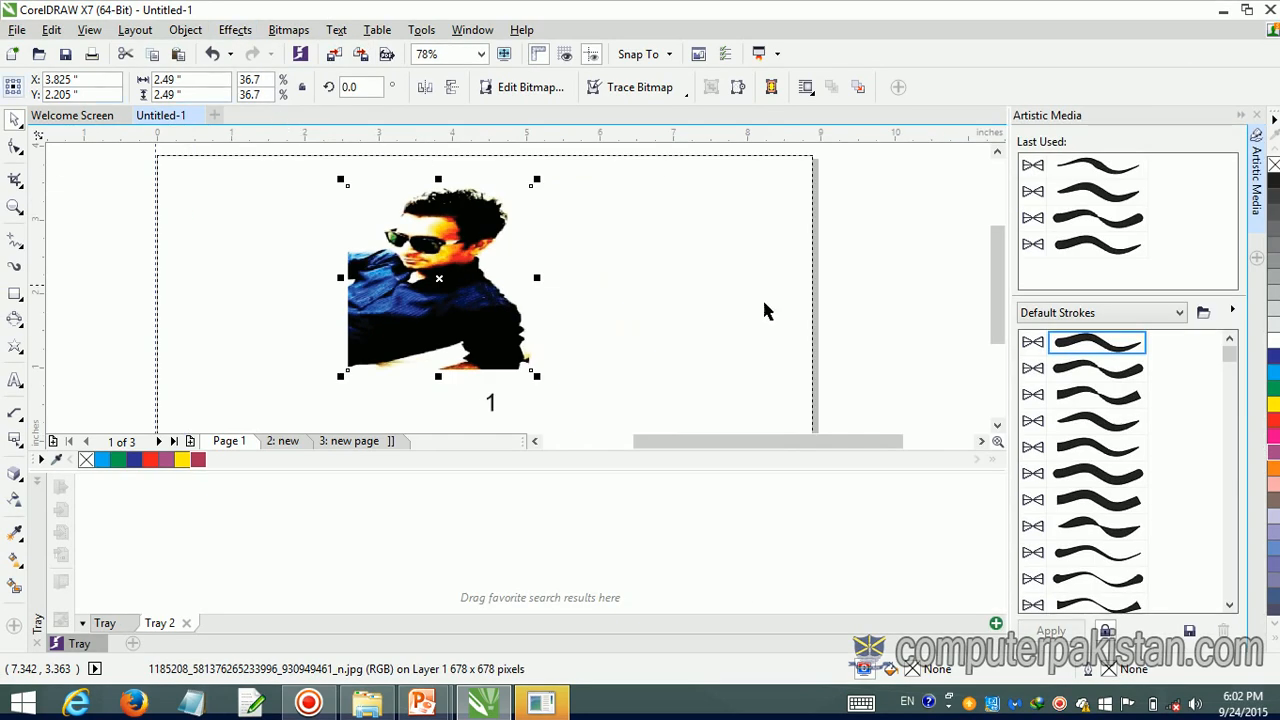
pyautogui.click(1098, 220)
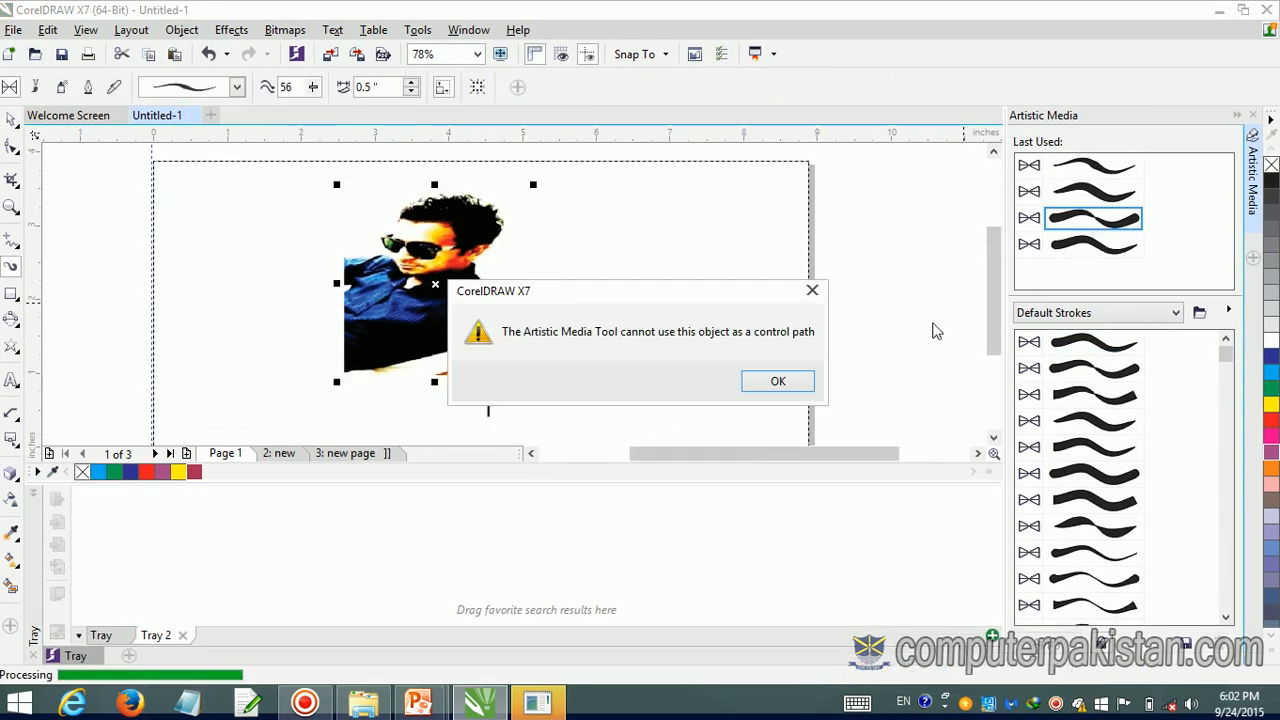
pyautogui.click(794, 384)
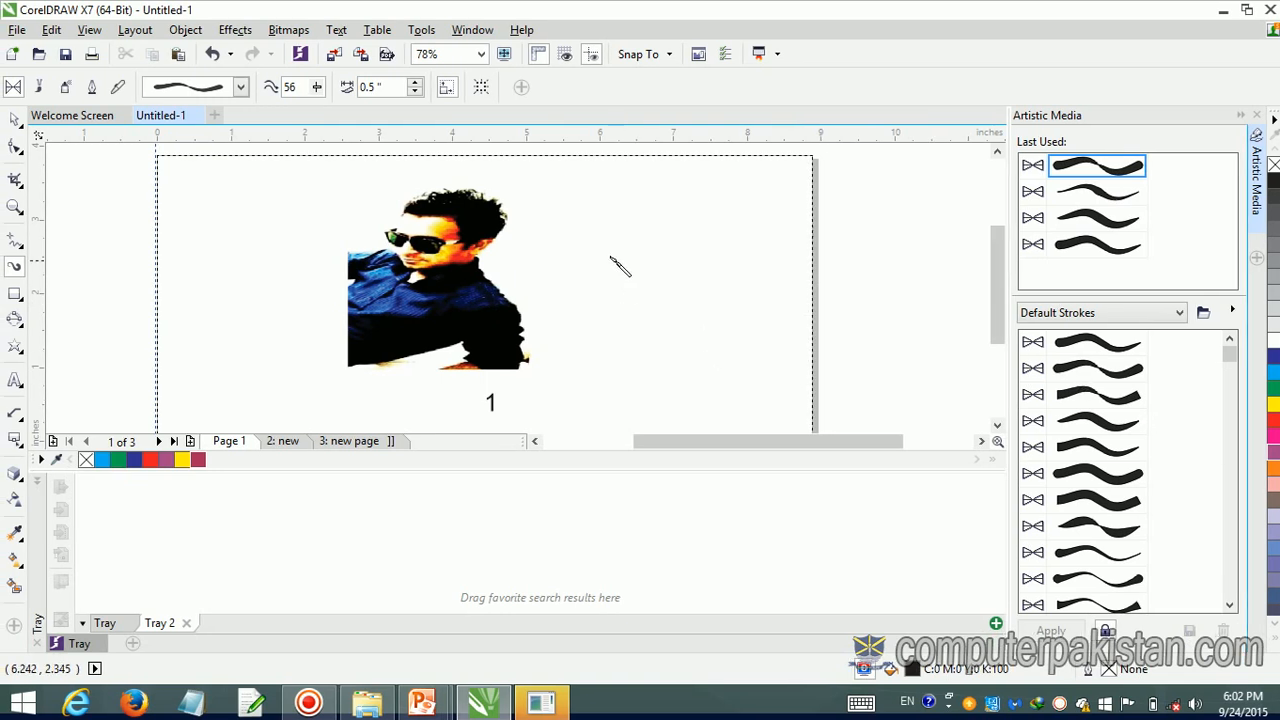
# Step: Draw a diagonal Artistic Media stroke in the empty area beside the photo, and undo it
pyautogui.moveTo(600, 245)
pyautogui.mouseDown()
pyautogui.moveTo(746, 358)
pyautogui.moveTo(760, 352)
pyautogui.mouseUp()
pyautogui.moveTo(253, 201)
pyautogui.mouseDown()
pyautogui.moveTo(343, 314)
pyautogui.moveTo(526, 384)
pyautogui.mouseUp()
pyautogui.hotkey('ctrl', 'z')
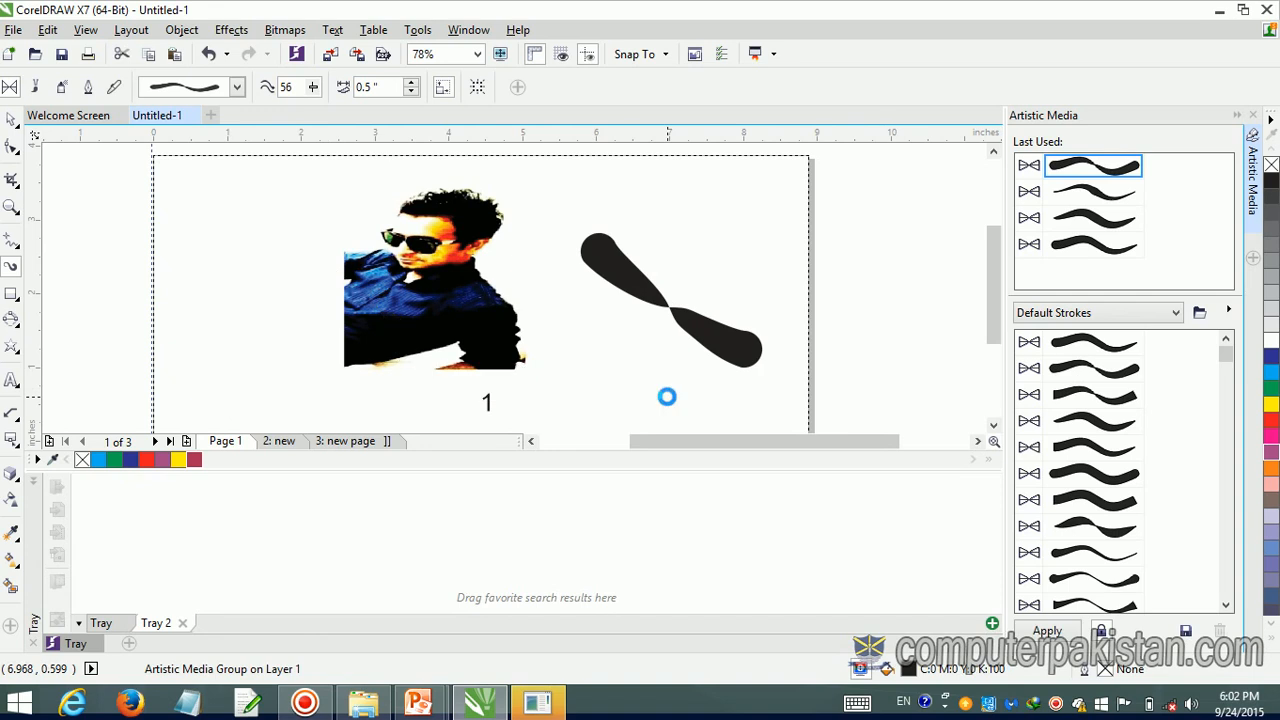
pyautogui.hotkey('ctrl', 'z')
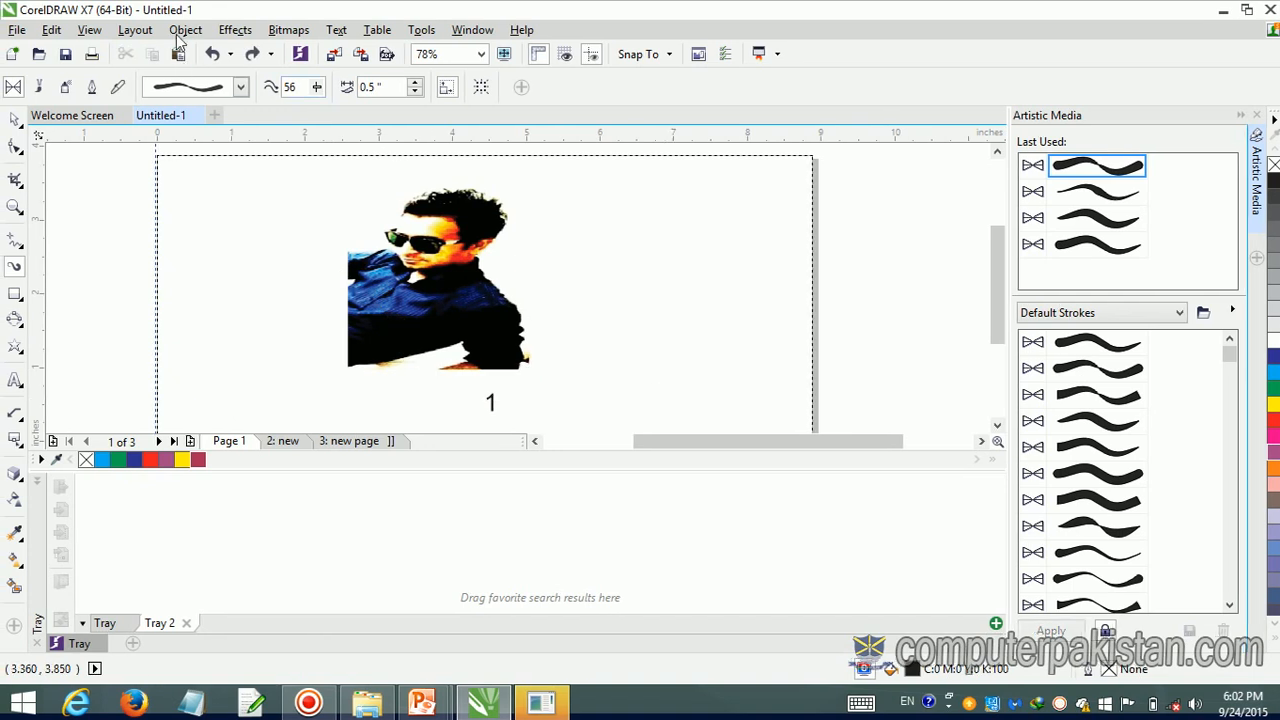
# Step: Display the Blend settings, draw an Artistic Media stroke across the page edge beside the photo, and undo it
pyautogui.click(236, 30)
pyautogui.click(259, 140)
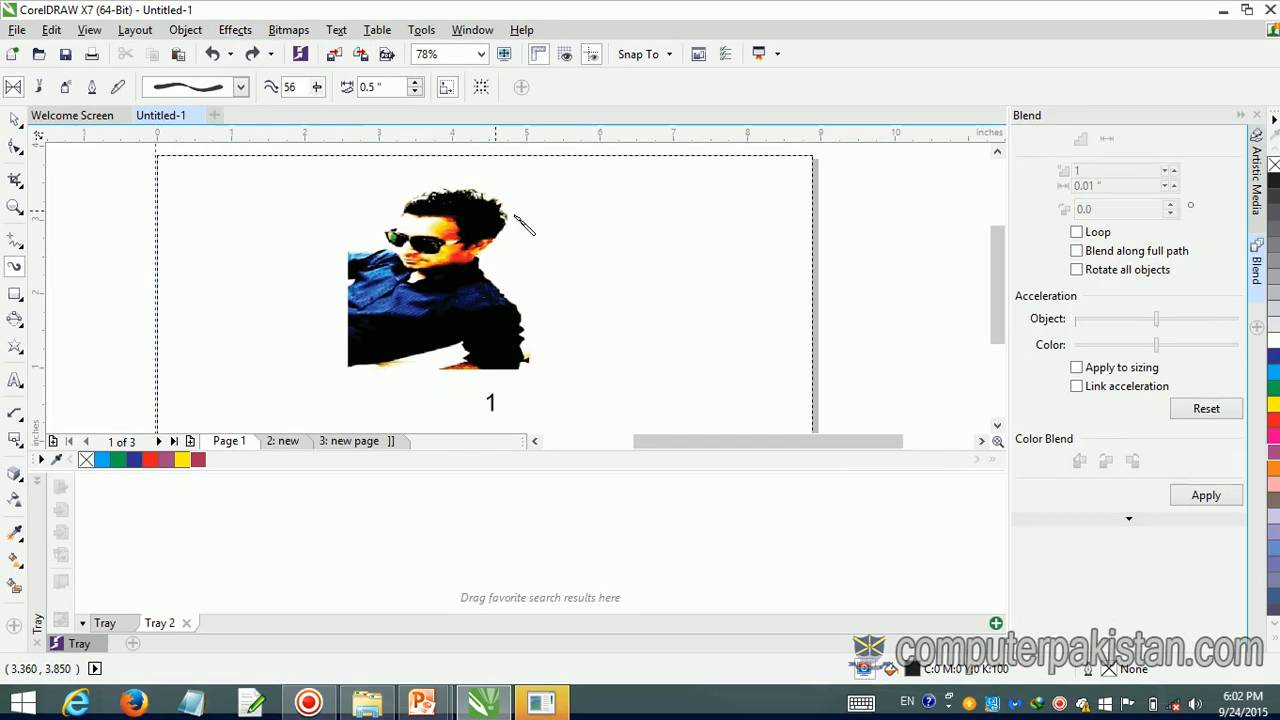
pyautogui.moveTo(605, 225)
pyautogui.mouseDown()
pyautogui.moveTo(798, 354)
pyautogui.moveTo(831, 345)
pyautogui.mouseUp()
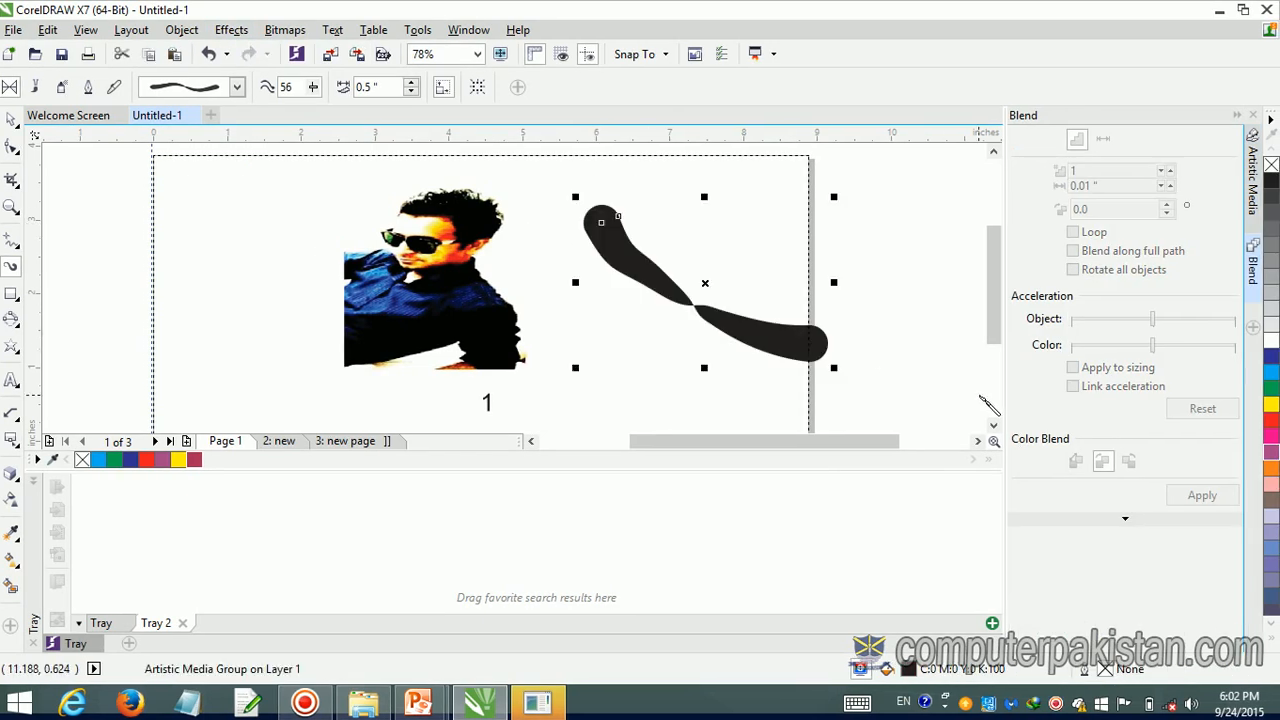
pyautogui.hotkey('ctrl', 'z')
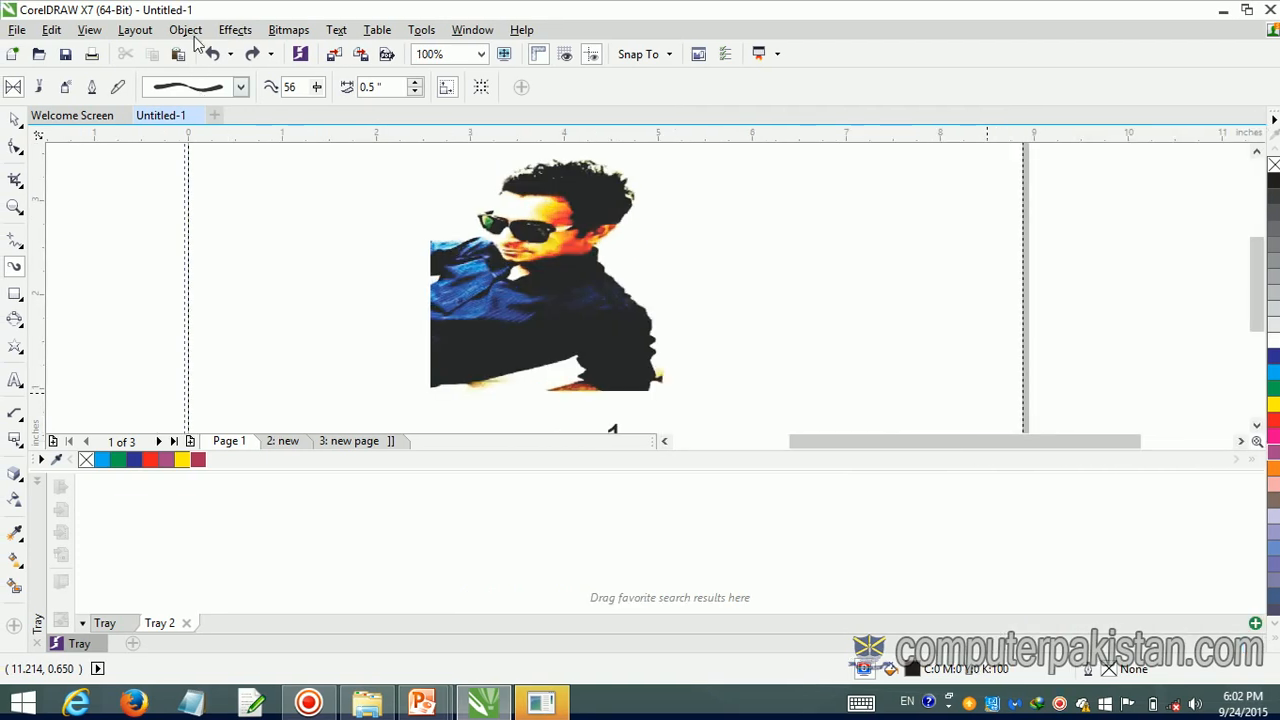
# Step: Display the Envelope settings and the Lens settings from the available effects
pyautogui.click(188, 31)
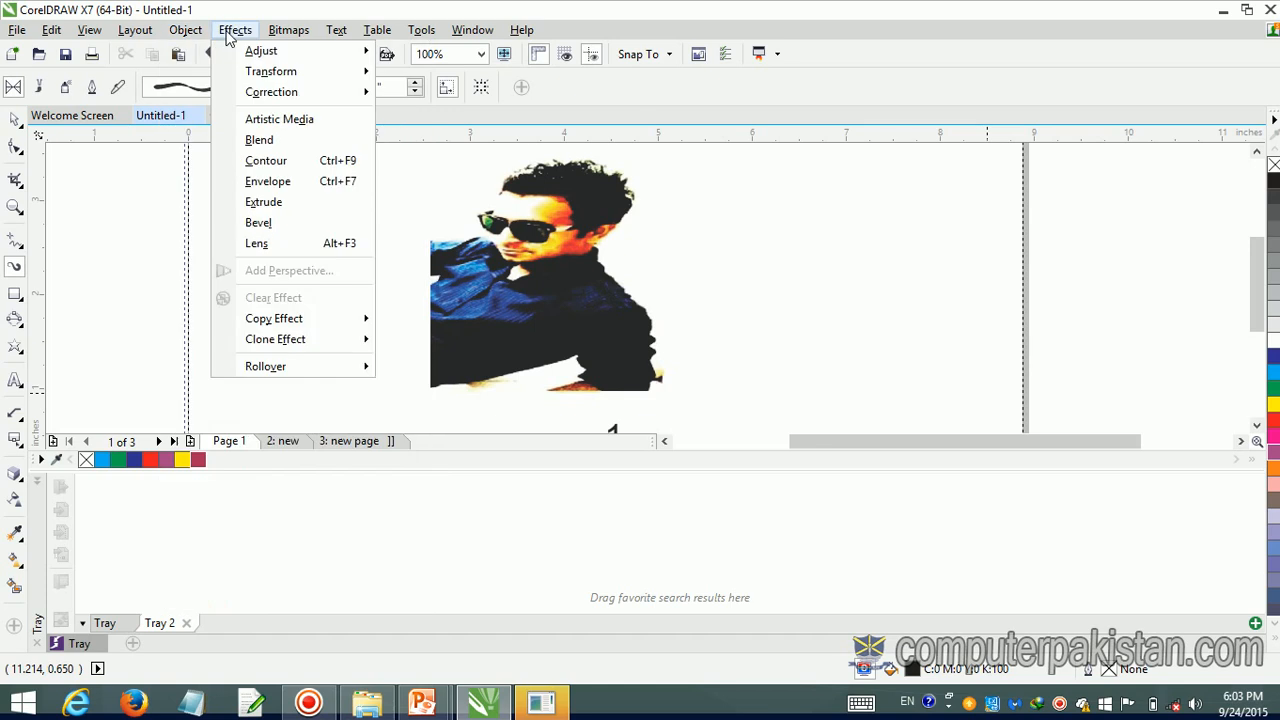
pyautogui.click(232, 31)
pyautogui.click(230, 33)
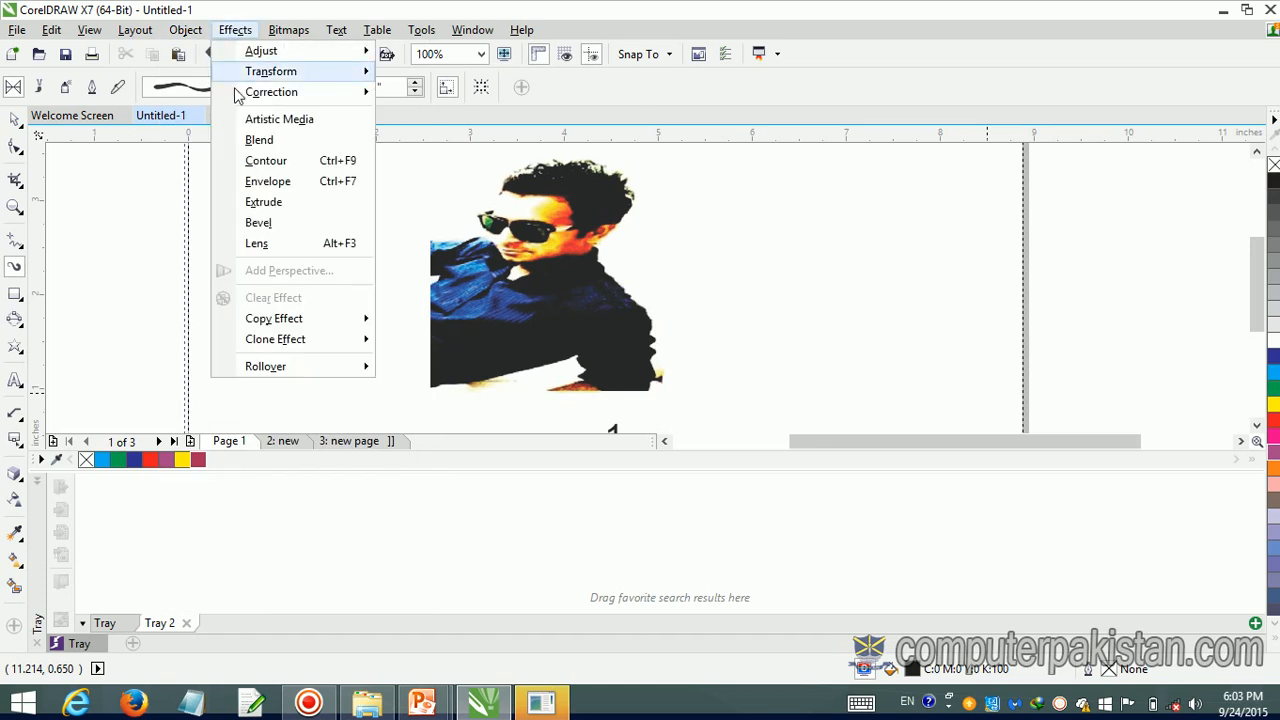
pyautogui.click(268, 181)
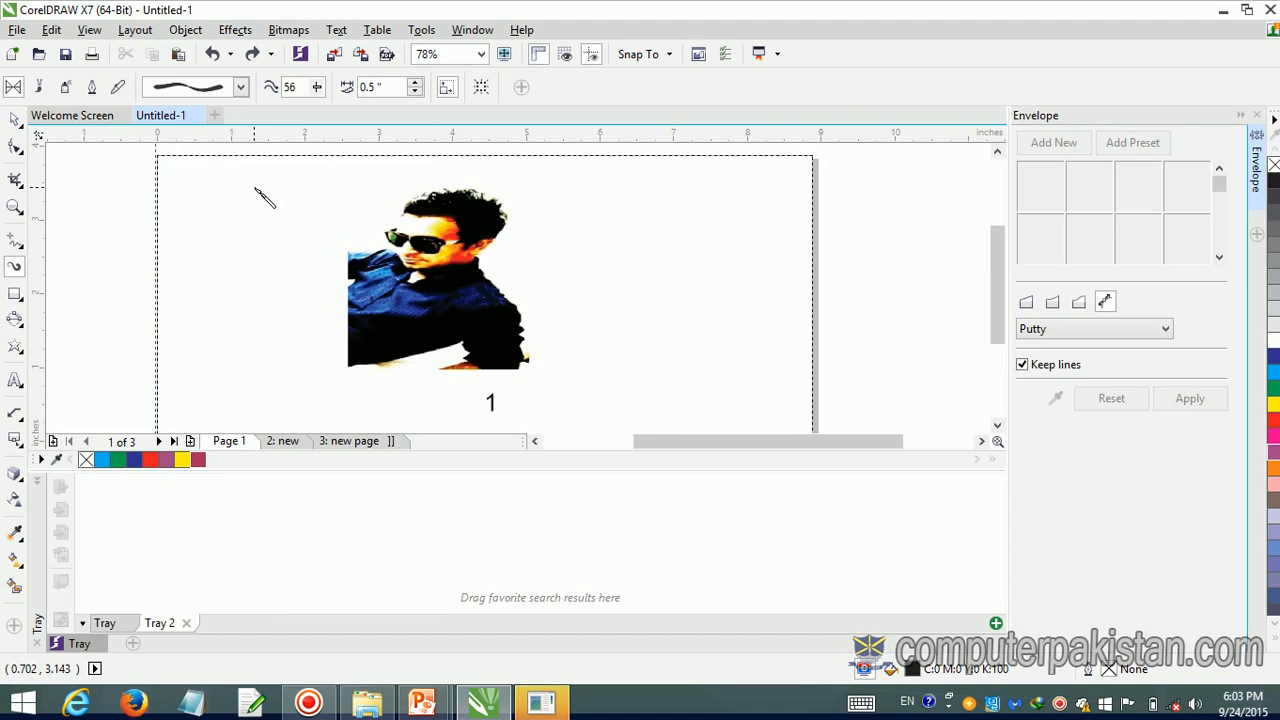
pyautogui.click(196, 32)
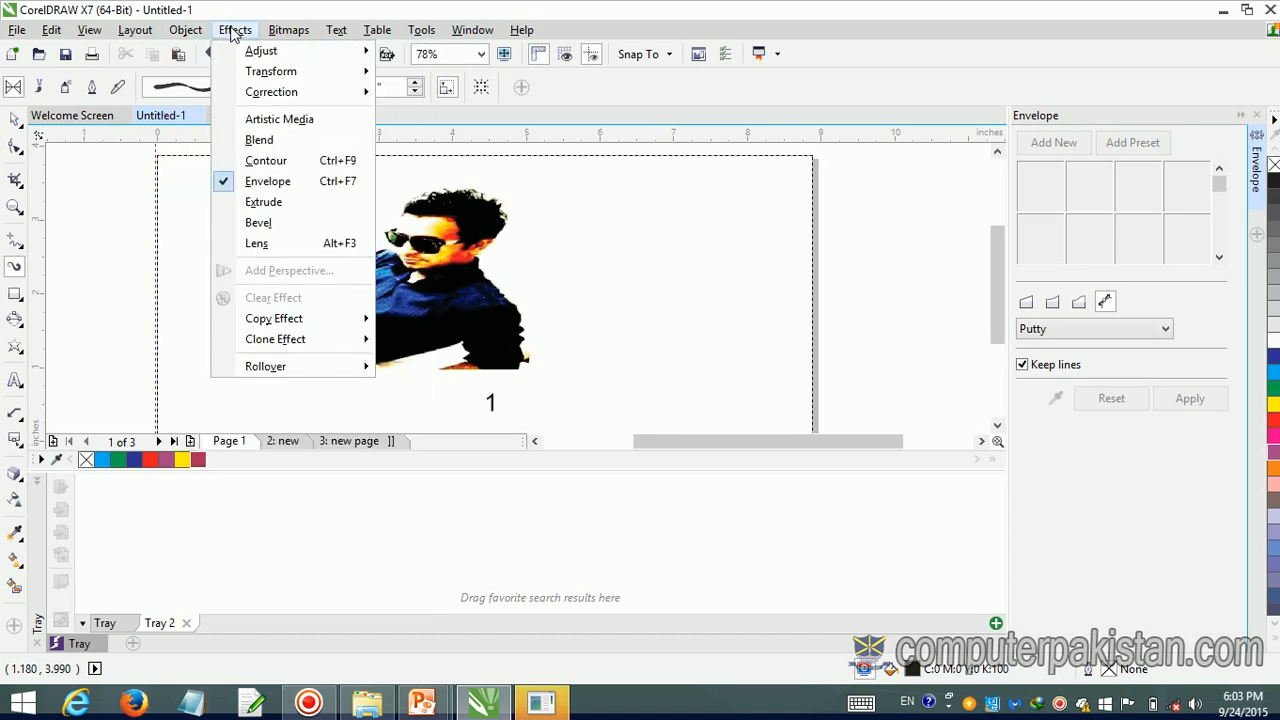
pyautogui.click(257, 243)
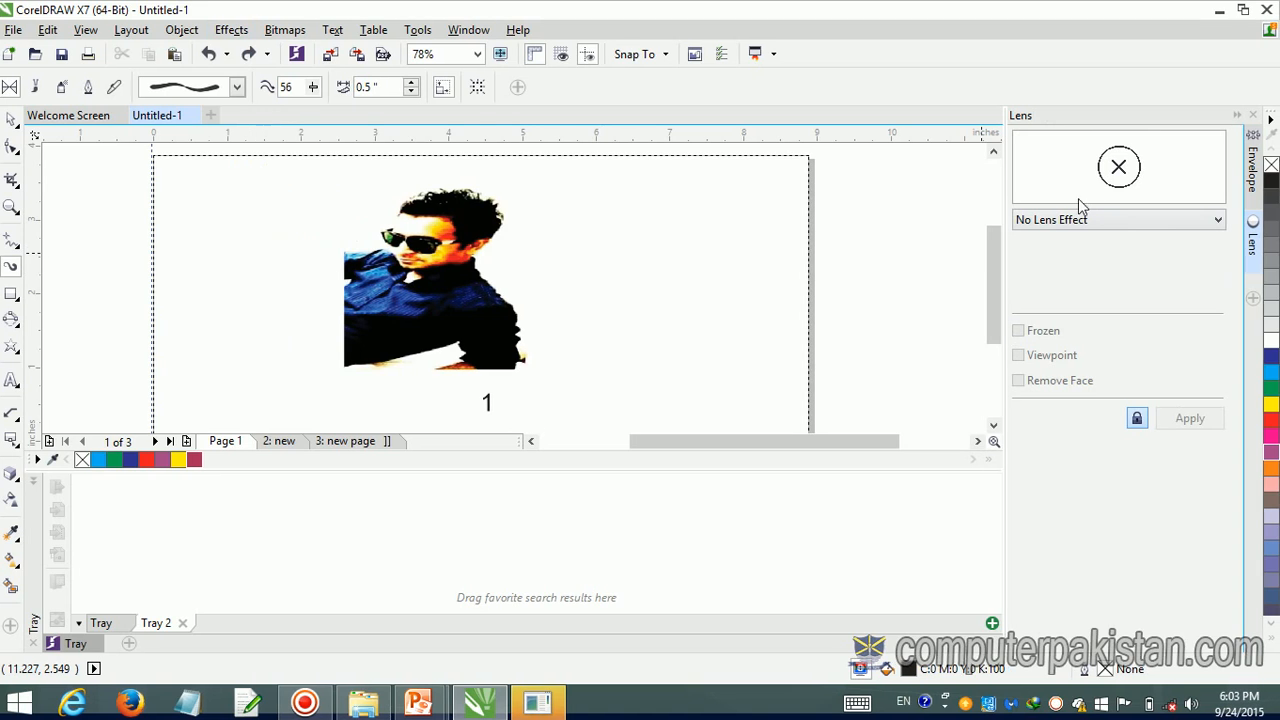
# Step: Select the photo and choose the Brighten lens effect for it
pyautogui.click(235, 30)
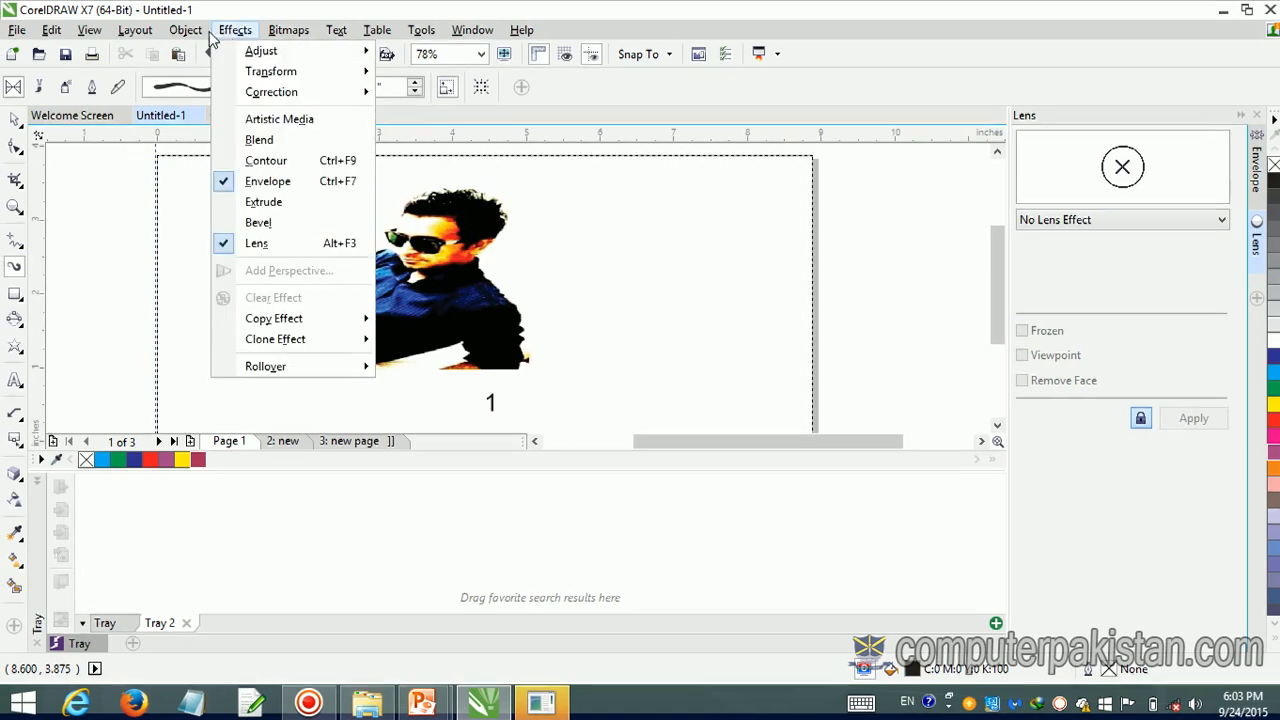
pyautogui.click(465, 268)
pyautogui.click(462, 266)
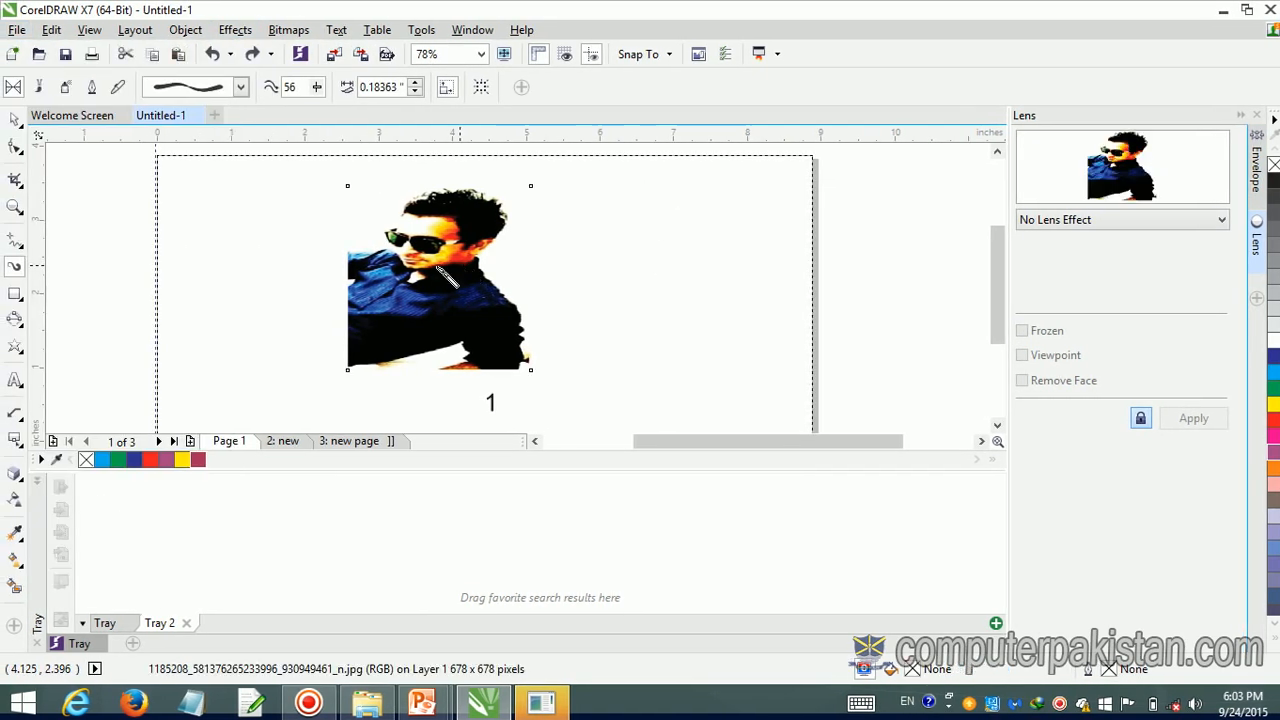
pyautogui.click(20, 124)
pyautogui.click(389, 316)
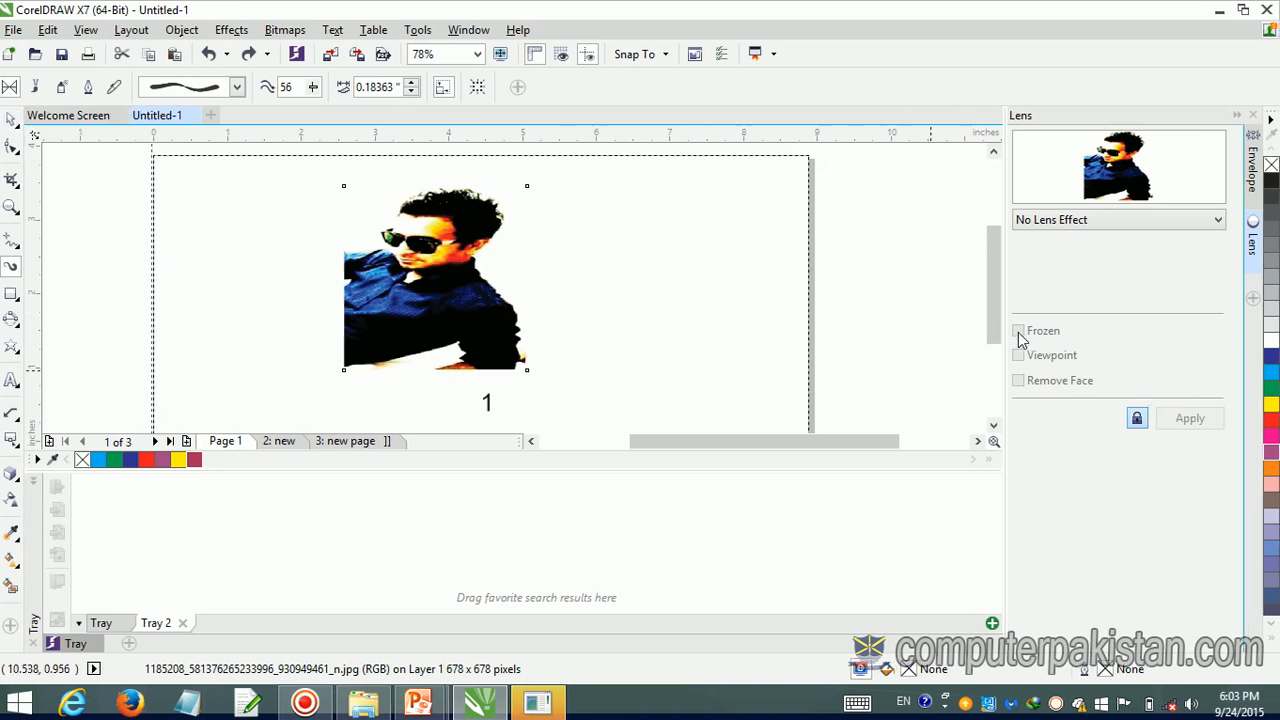
pyautogui.click(1218, 221)
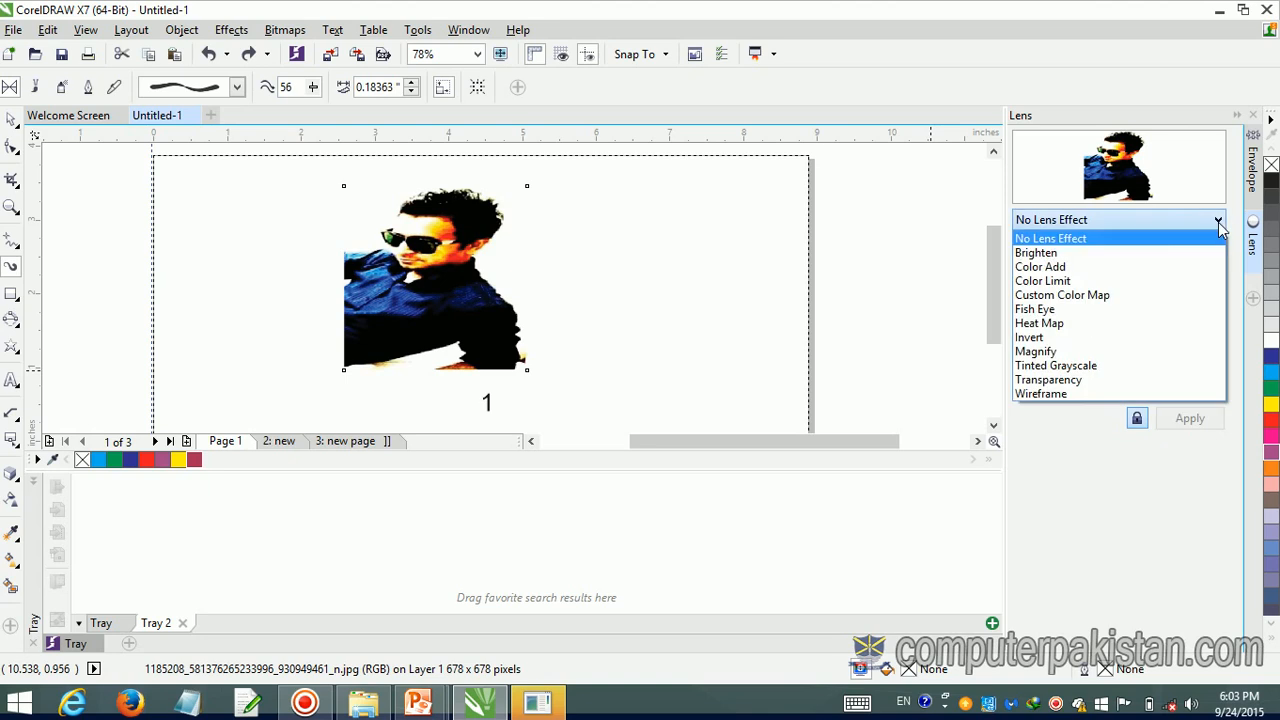
pyautogui.click(1184, 252)
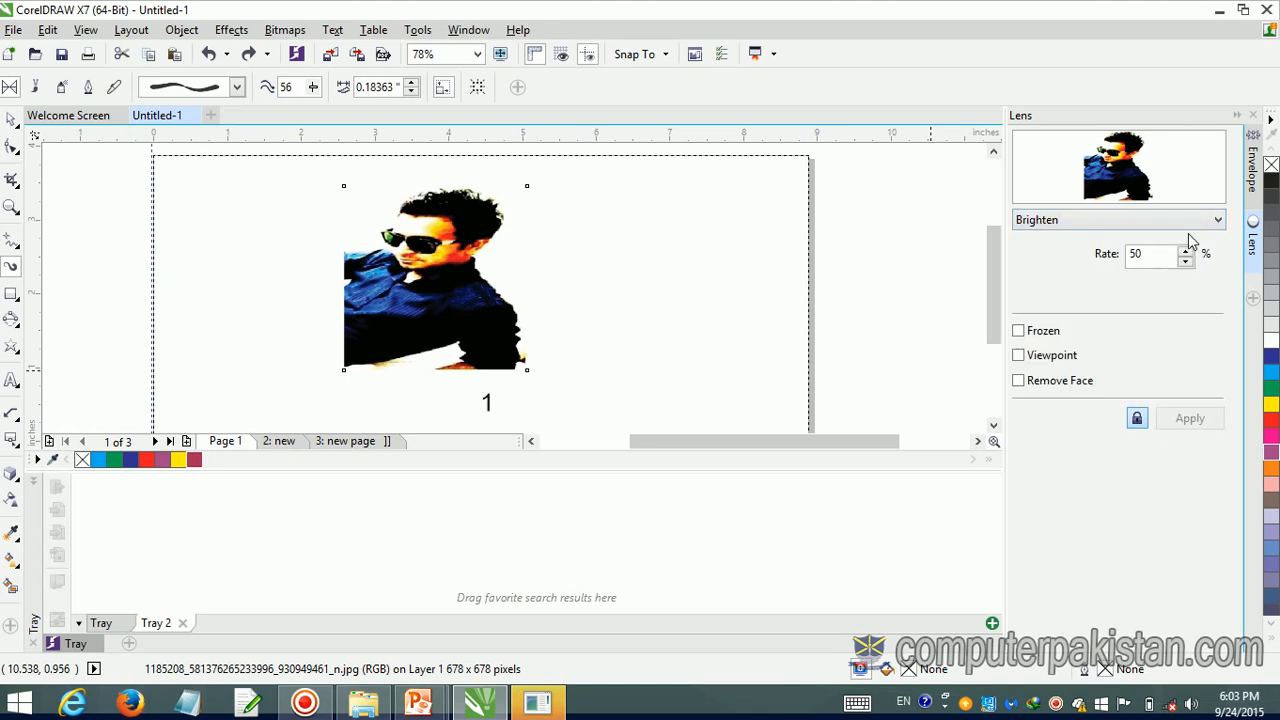
# Step: Try the Color Add and Fish Eye lens types for the photo, and close the lens settings without applying them
pyautogui.click(1216, 221)
pyautogui.scroll(1, 1188, 271)
pyautogui.click(1188, 268)
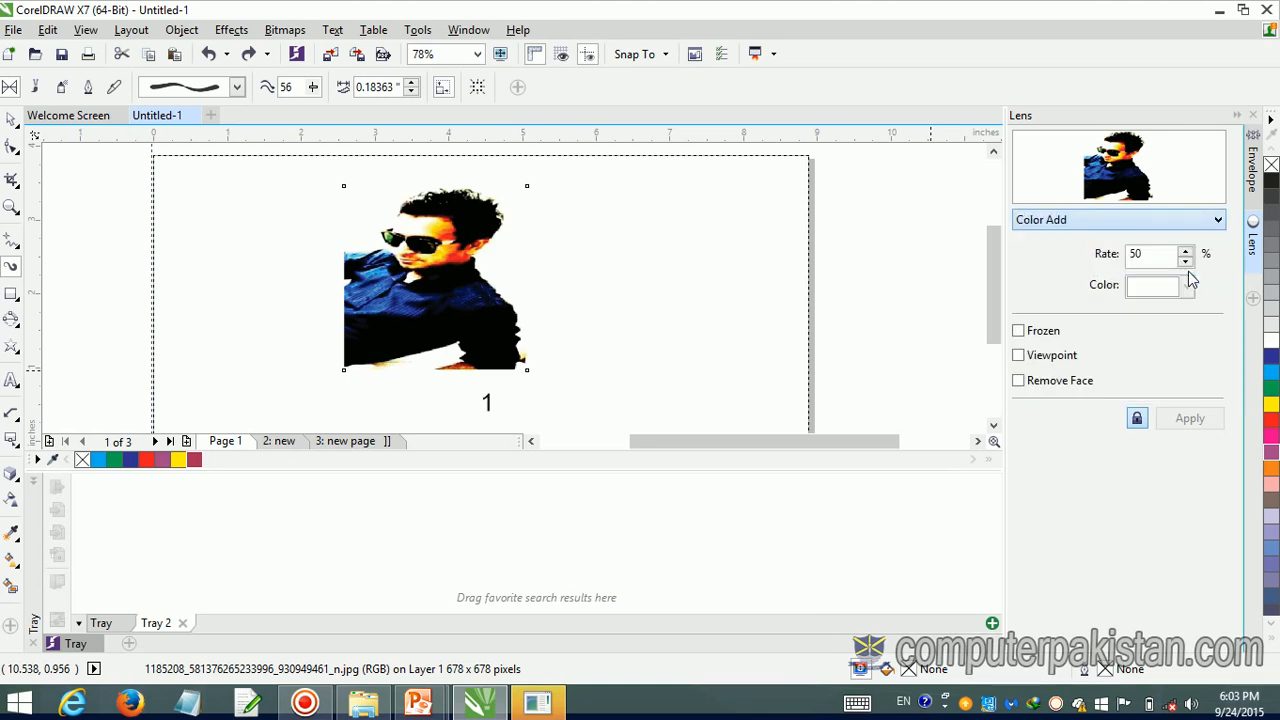
pyautogui.click(1216, 221)
pyautogui.scroll(1, 1170, 300)
pyautogui.click(1166, 308)
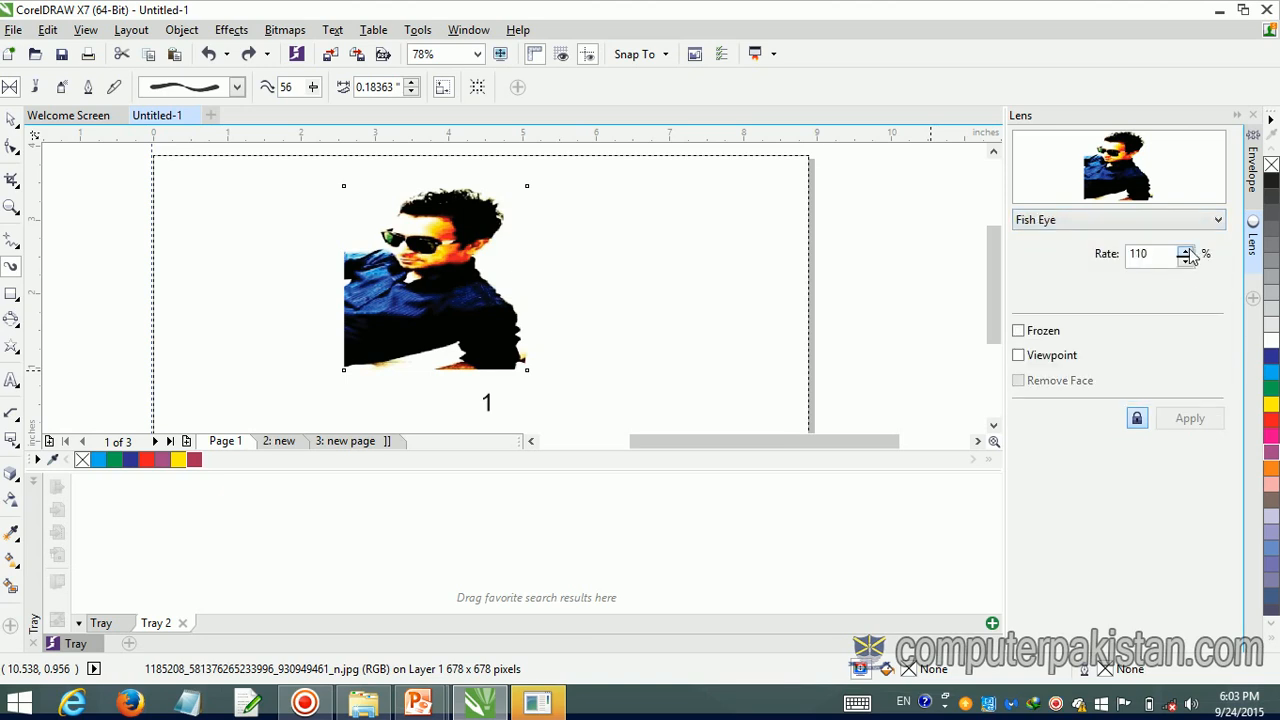
pyautogui.click(1254, 116)
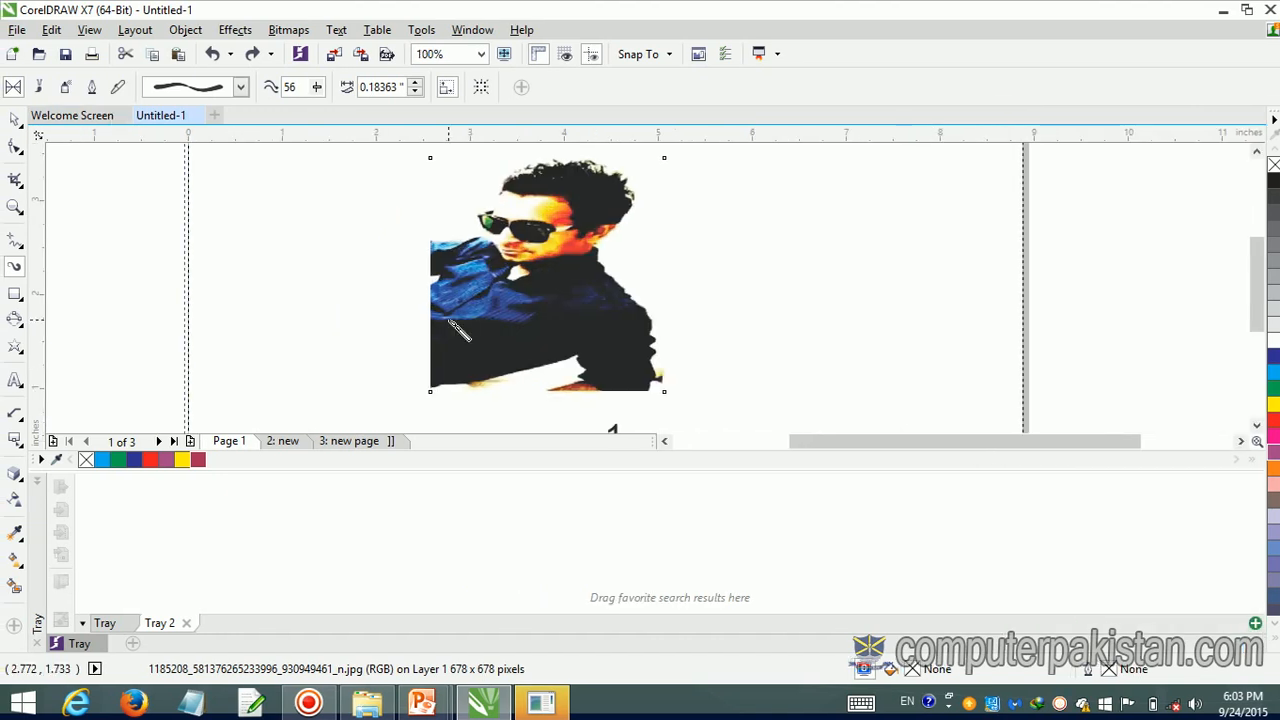
# Step: Delete the photo and undo the recent changes back to the purple and blue rectangles
pyautogui.press('Delete')
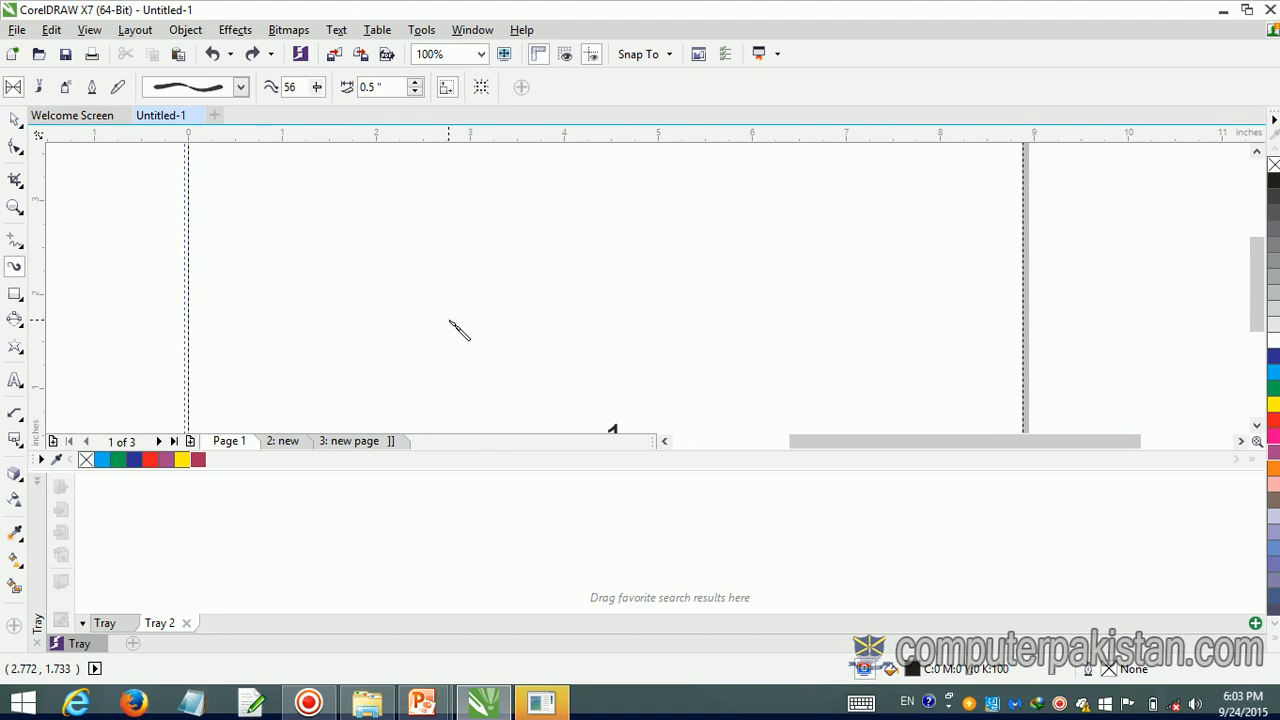
pyautogui.hotkey('ctrl', 'z')
pyautogui.hotkey('ctrl', 'z')
pyautogui.hotkey('ctrl', 'z')
pyautogui.hotkey('ctrl', 'z')
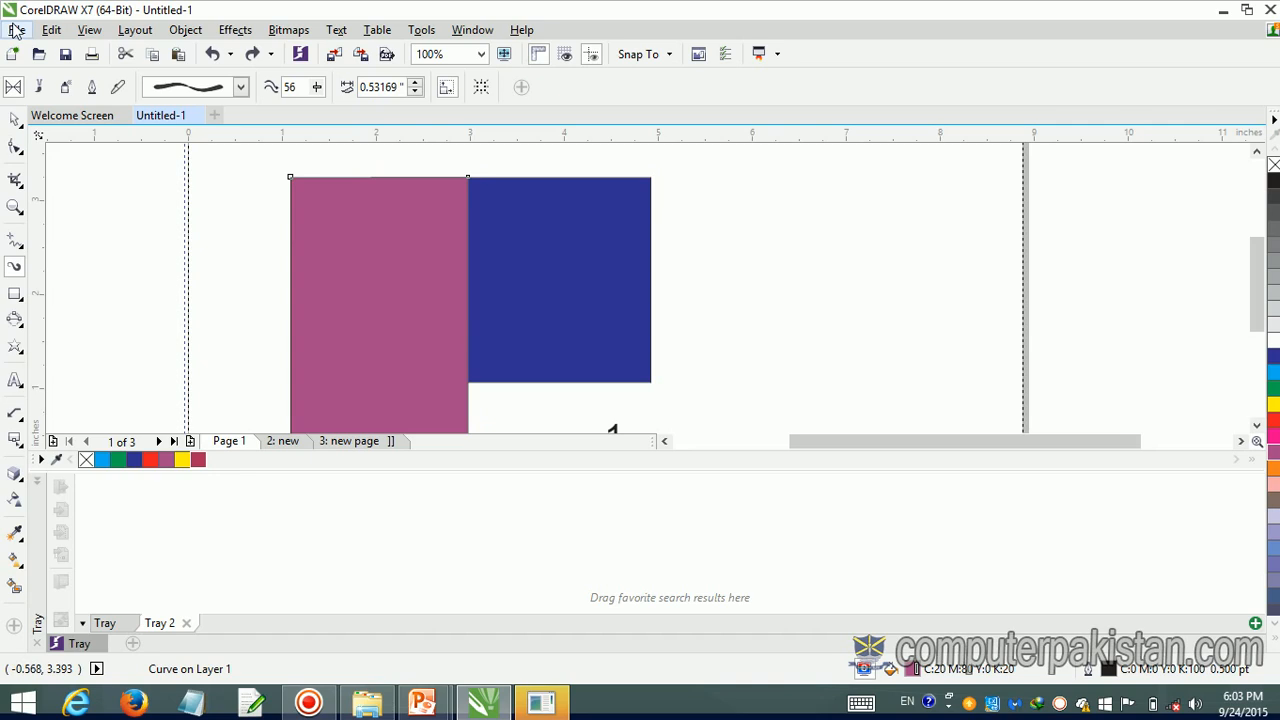
# Step: Delete the purple and blue rectangles from Page 1
pyautogui.click(17, 29)
pyautogui.click(300, 314)
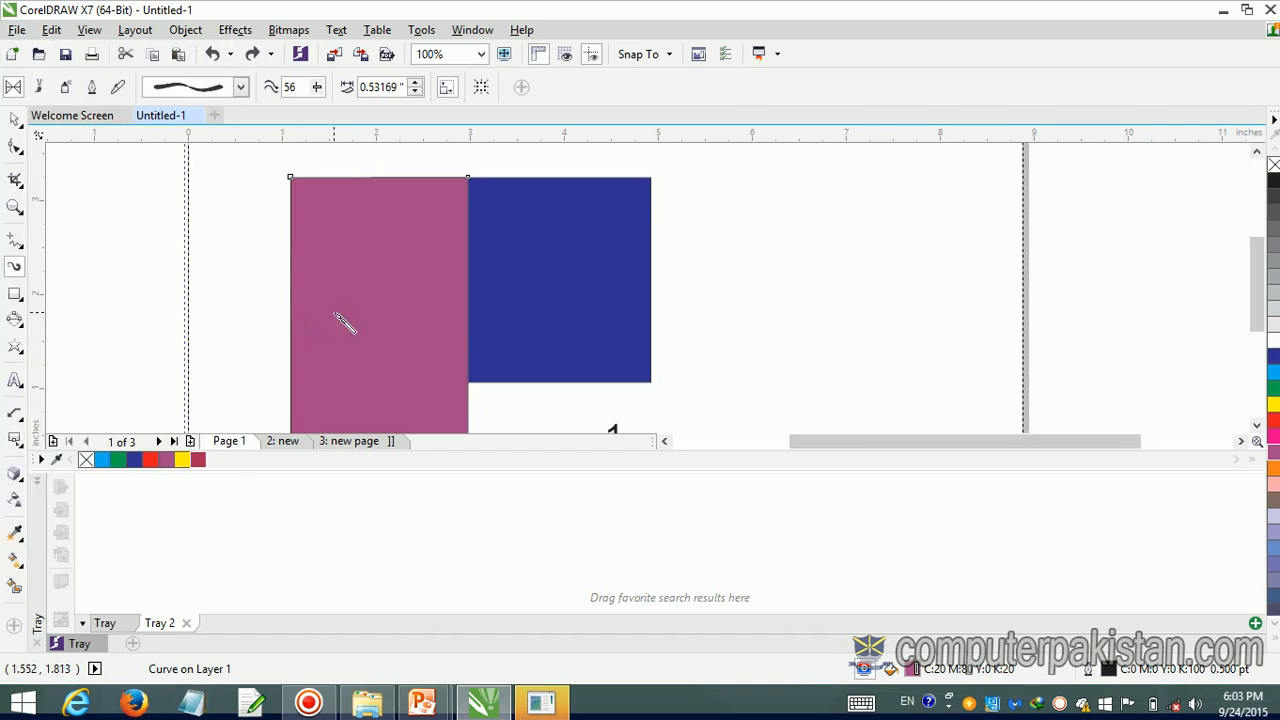
pyautogui.click(15, 119)
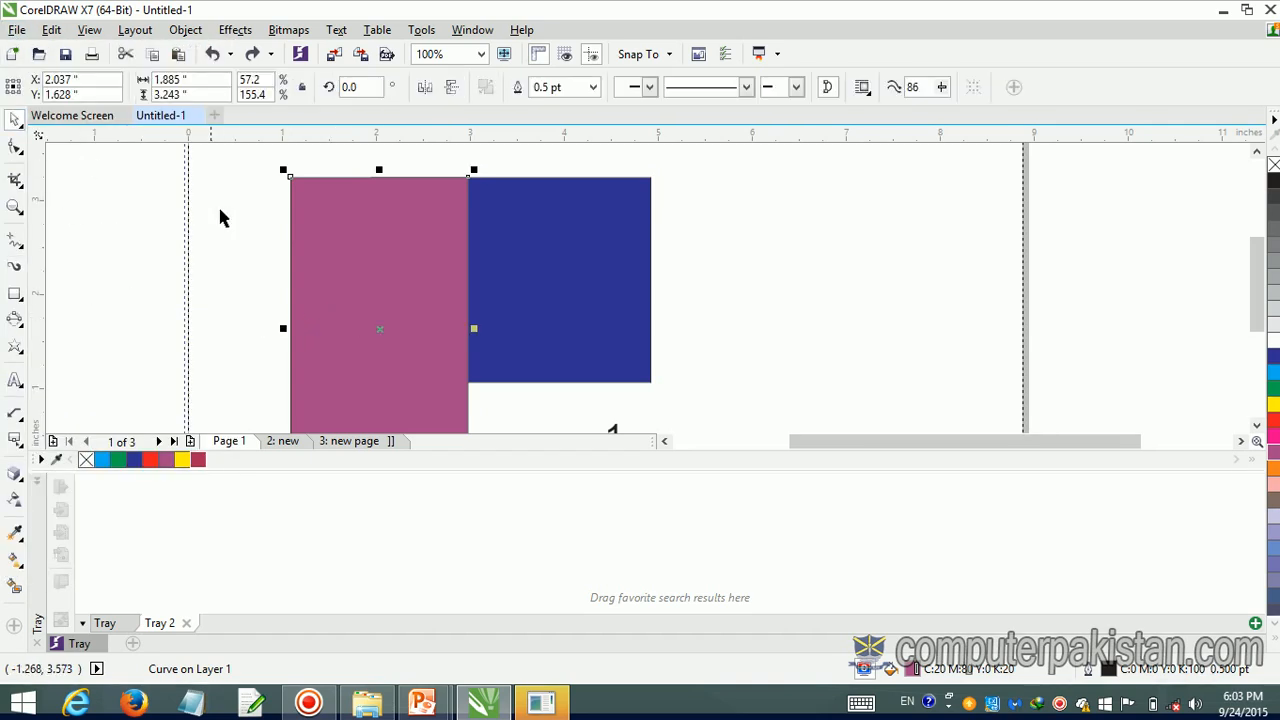
pyautogui.press('Delete')
pyautogui.click(434, 251)
pyautogui.press('Delete')
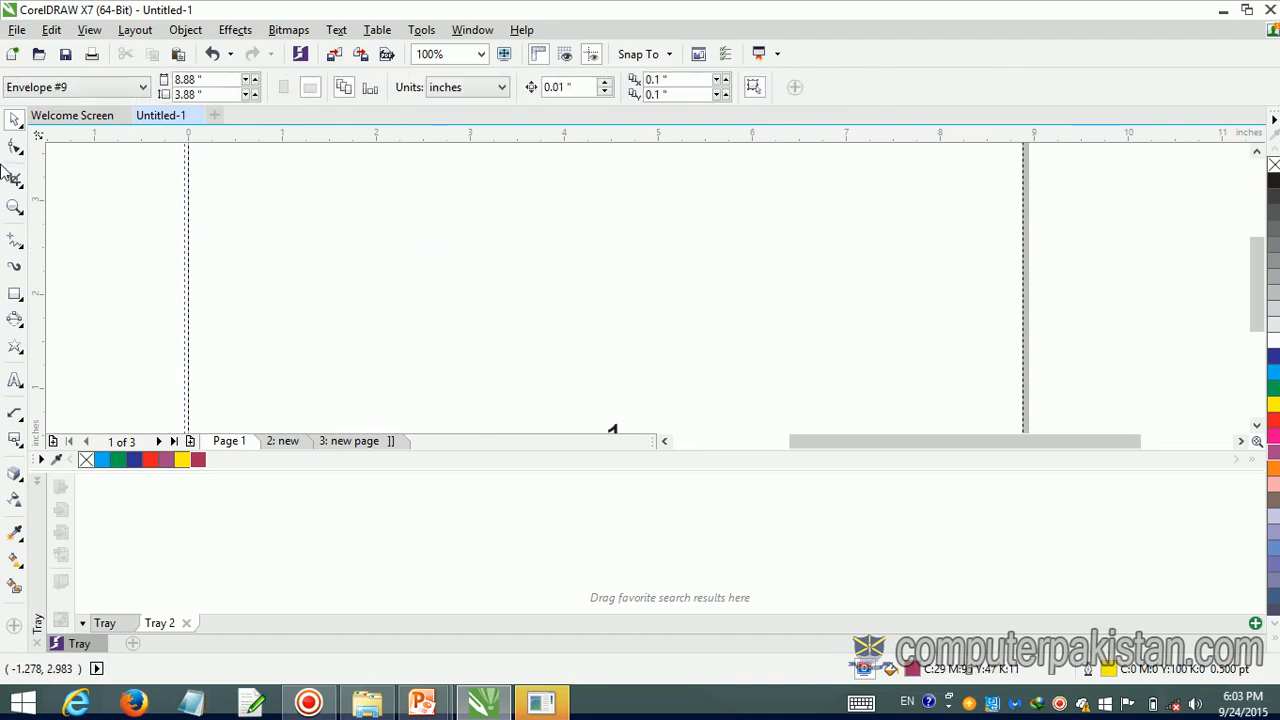
# Step: Import the JPG photo from the Camera Roll folder and place it on Page 1 at about 2.45 inches square
pyautogui.click(17, 29)
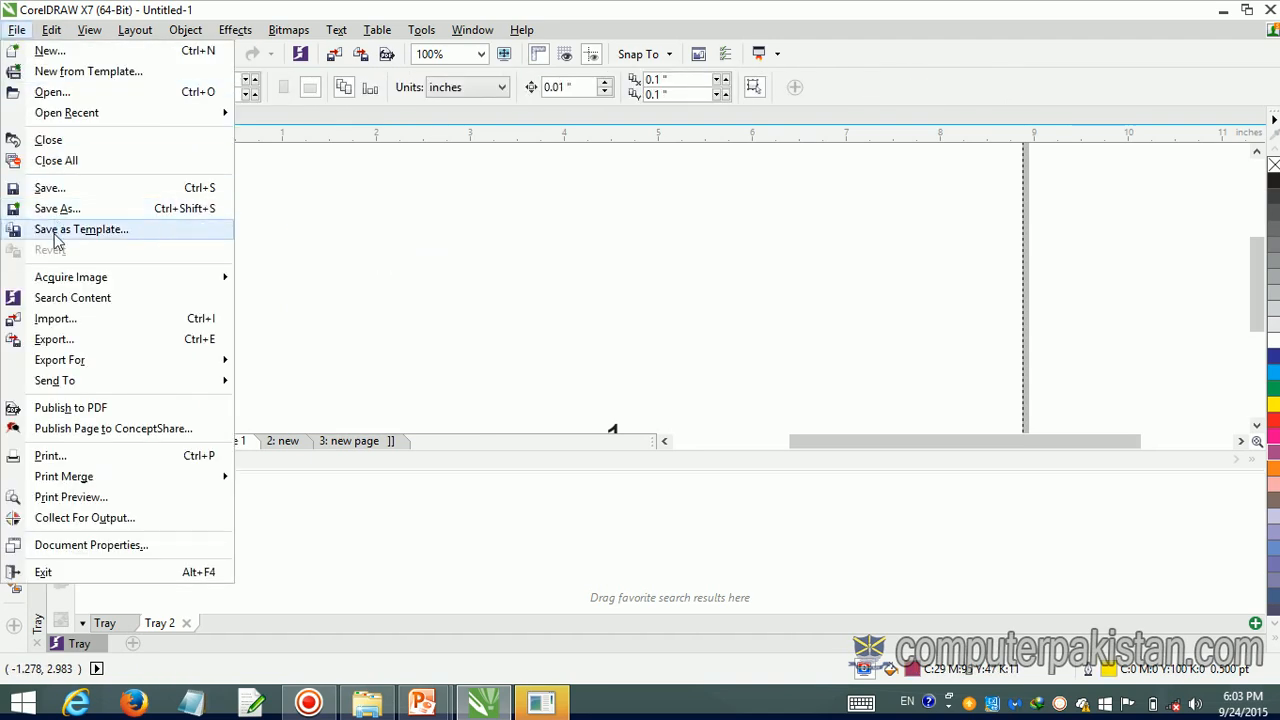
pyautogui.click(58, 318)
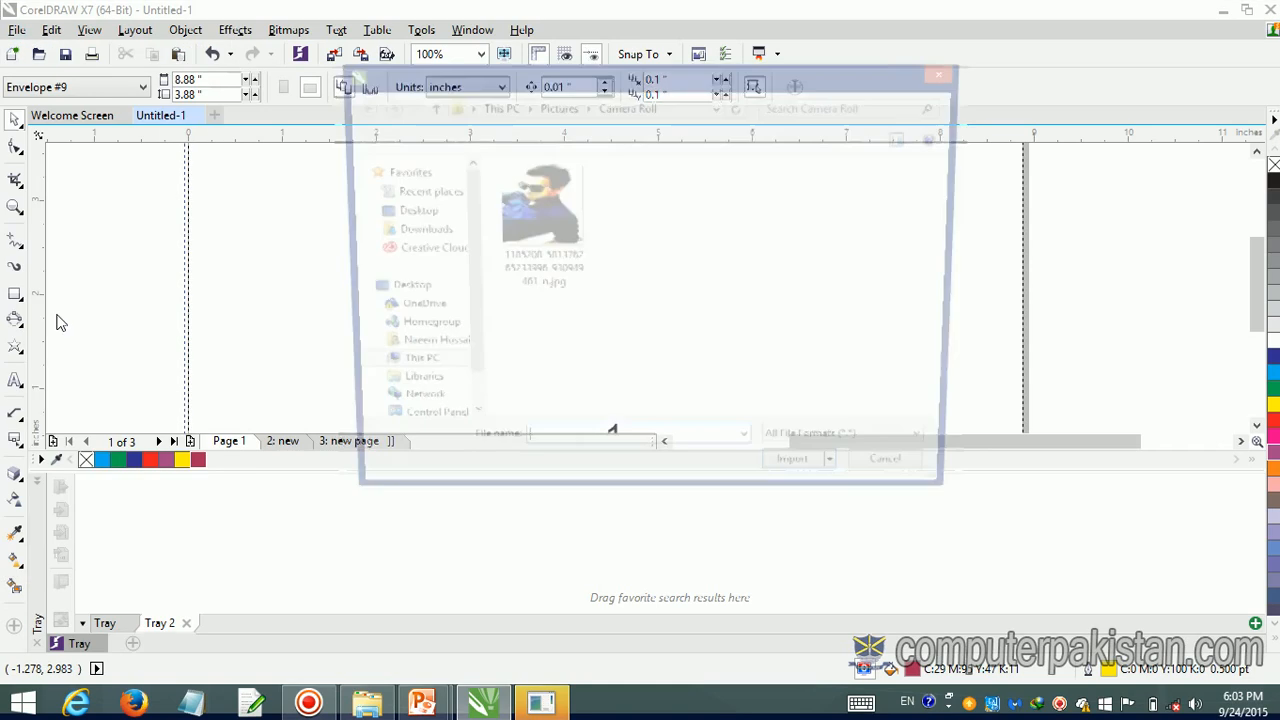
pyautogui.click(508, 248)
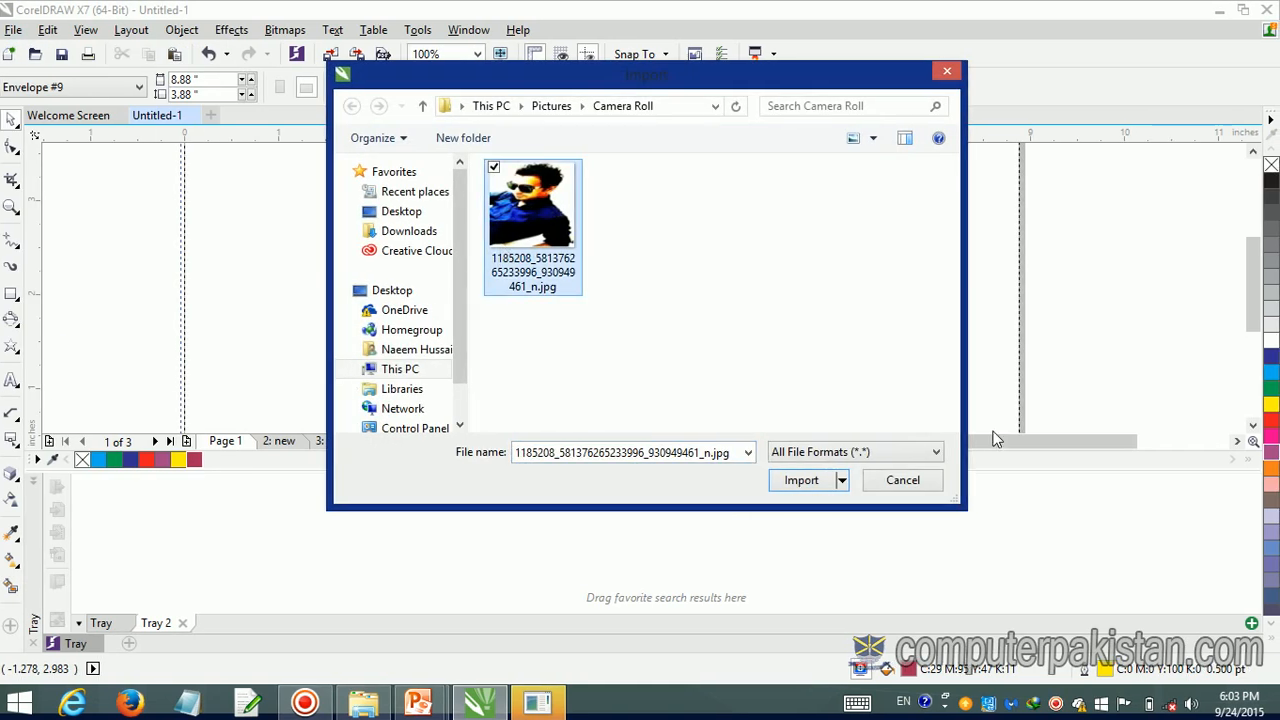
pyautogui.click(843, 482)
pyautogui.click(800, 481)
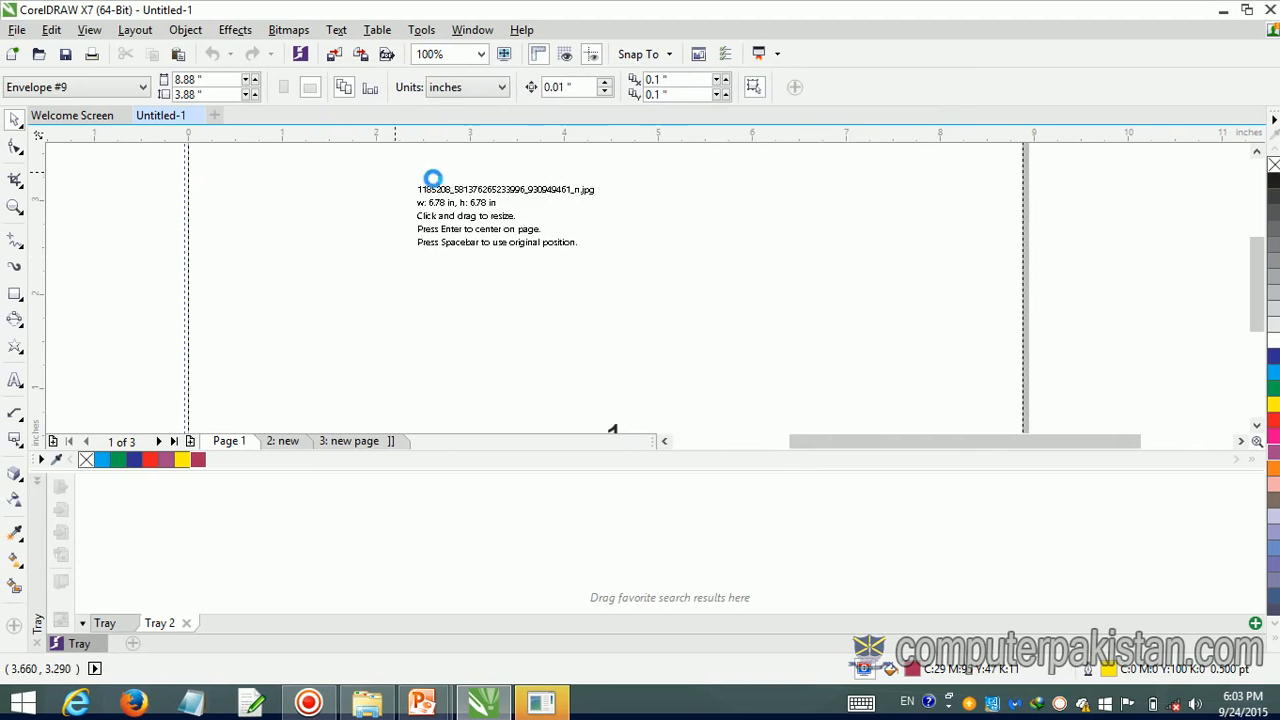
pyautogui.moveTo(682, 360); pyautogui.dragTo(768, 382)
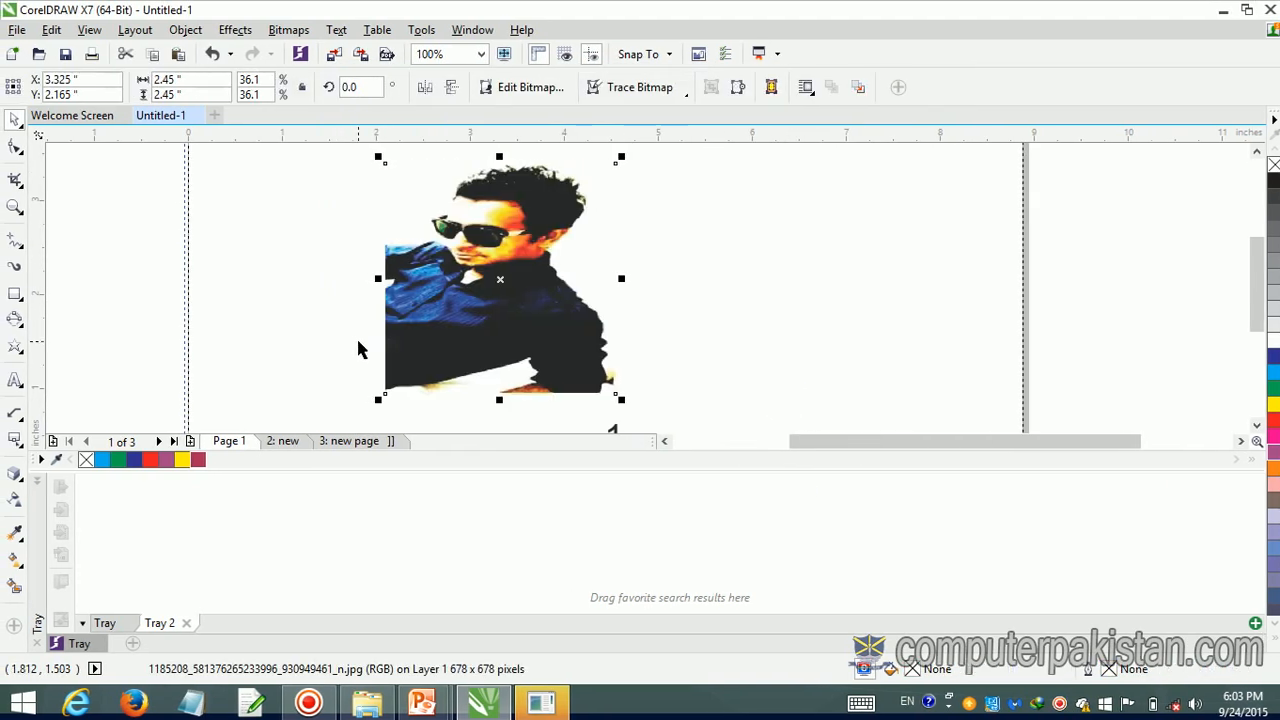
pyautogui.click(236, 30)
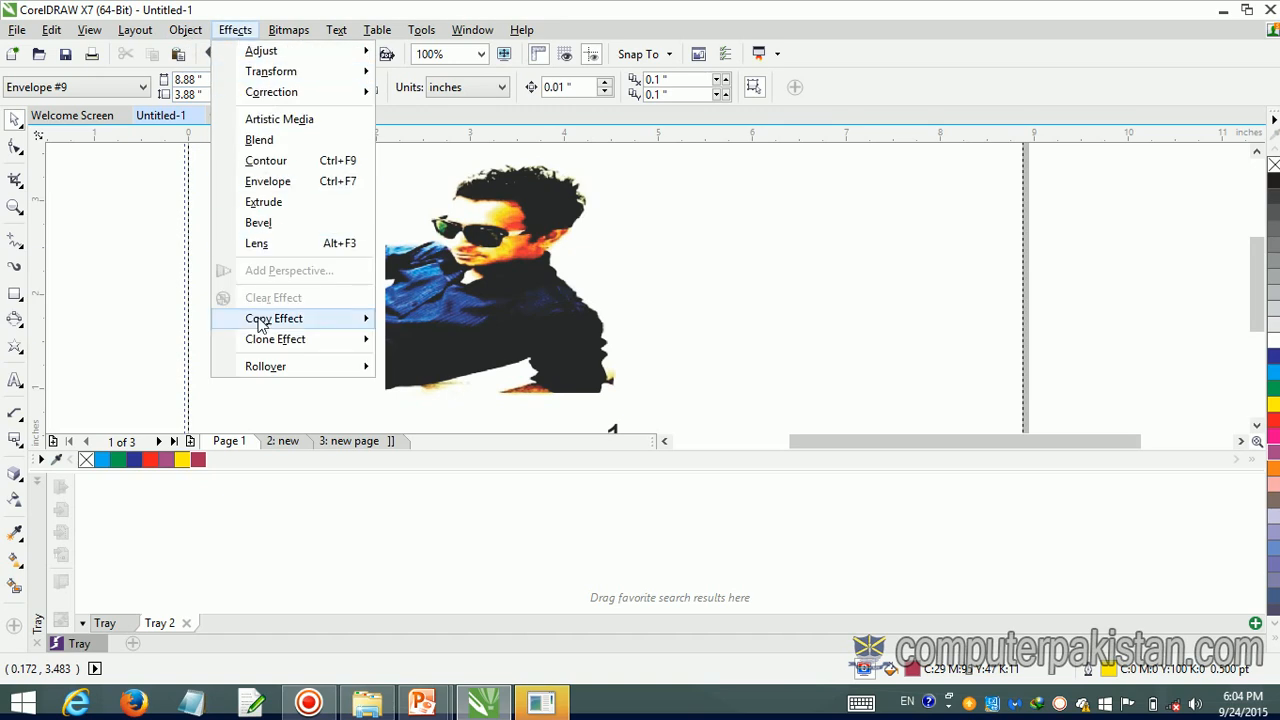
pyautogui.moveTo(289, 368)
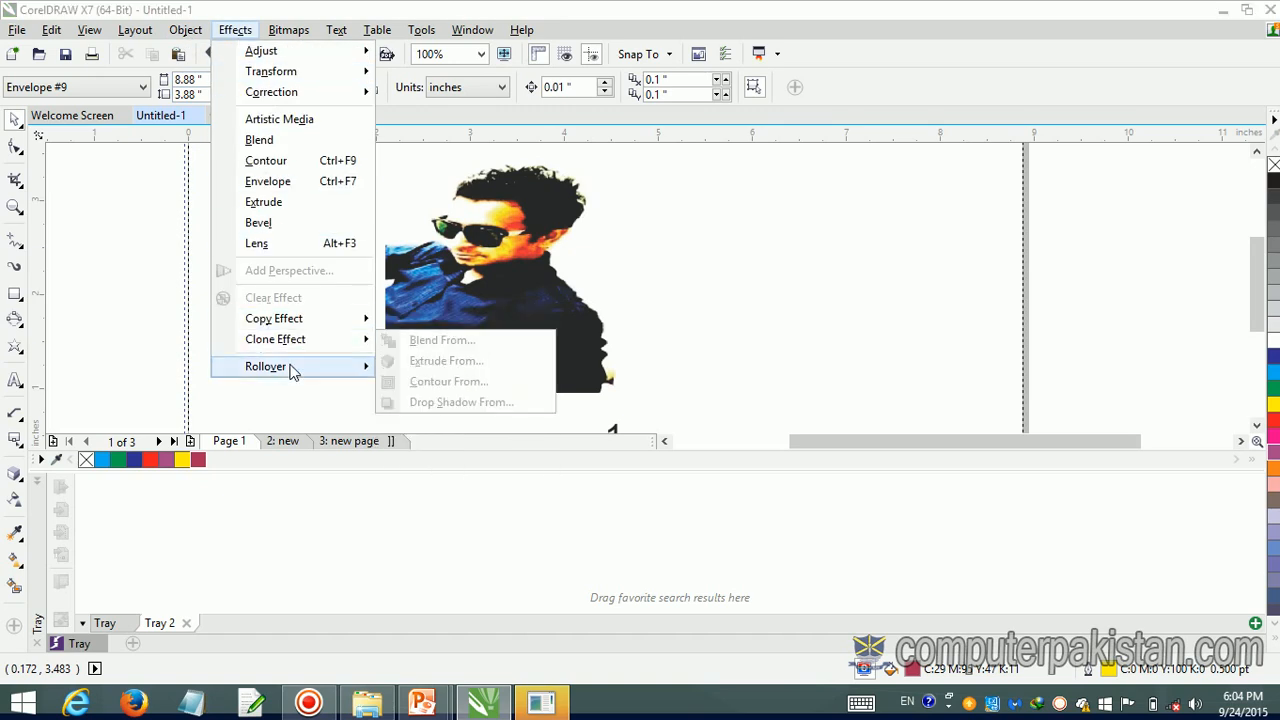
pyautogui.click(725, 245)
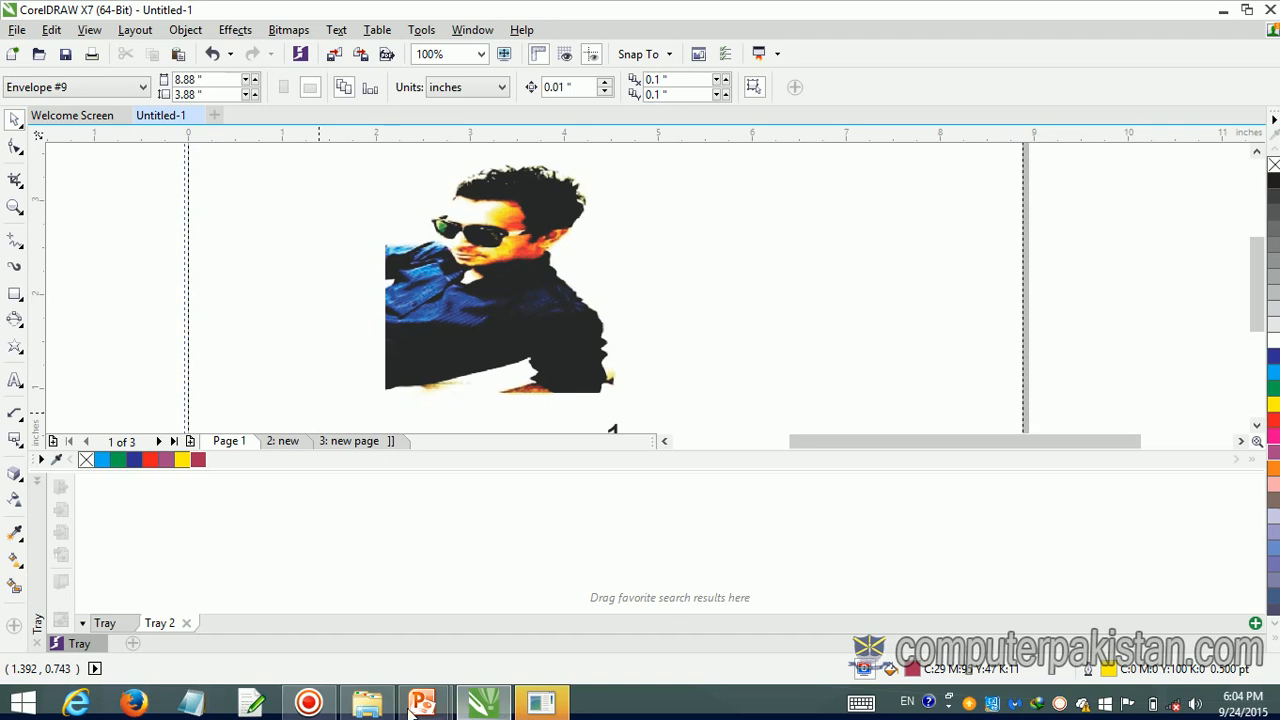
# Step: Switch to PowerPoint to check the Object Effect Bitmap slide, and return to CorelDRAW
pyautogui.moveTo(422, 703)
pyautogui.click(497, 652)
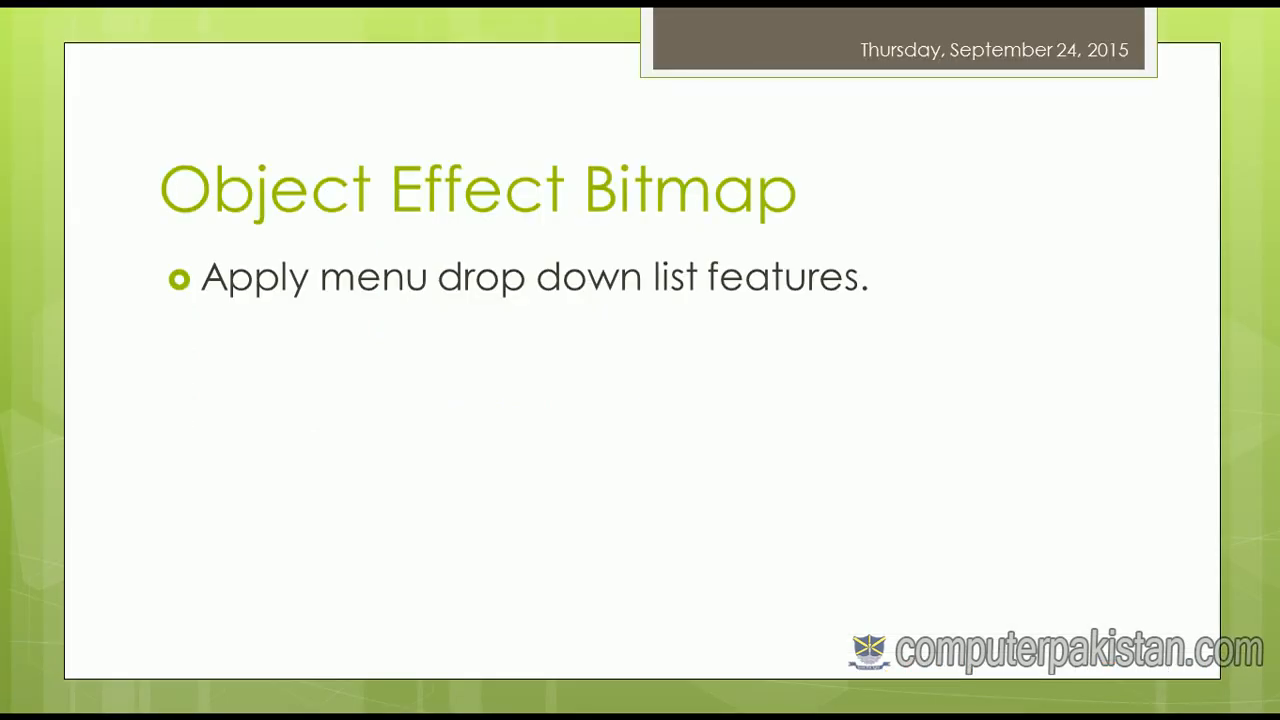
pyautogui.hotkey('alt', 'Tab')
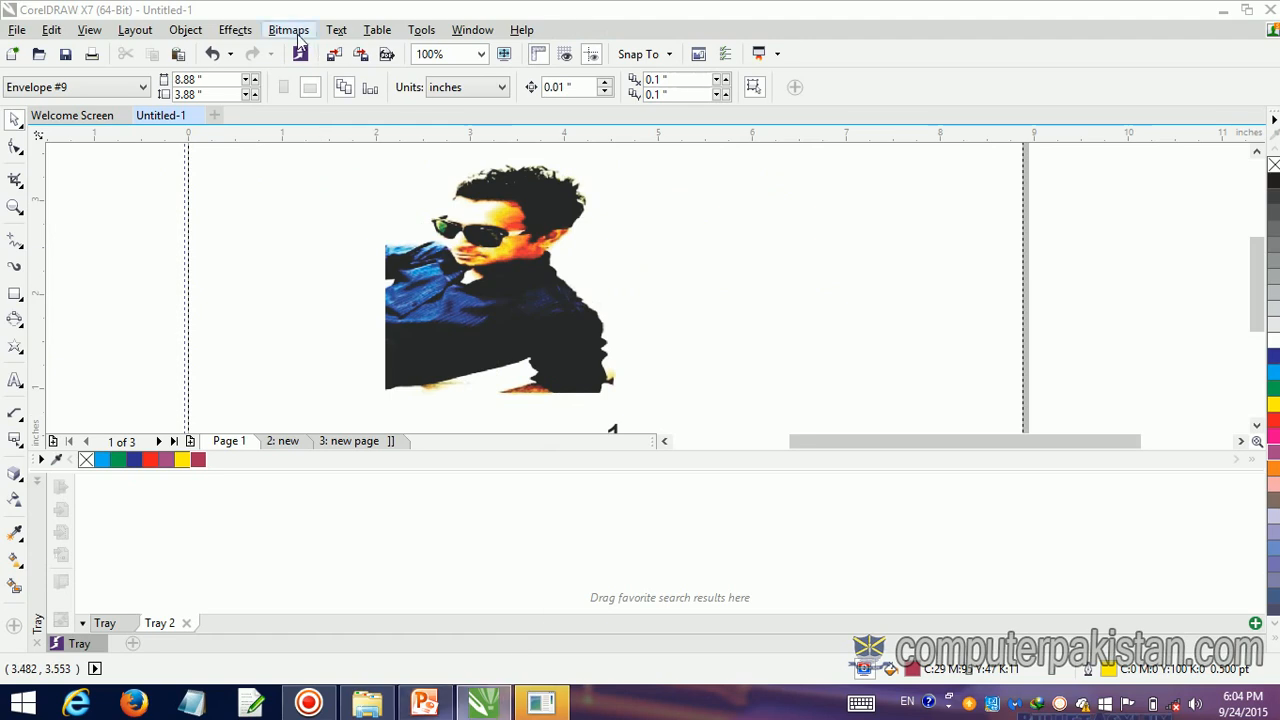
# Step: Select the photo and convert it to a 100 dpi CMYK Color (32-bit) bitmap with anti-aliasing and transparent background
pyautogui.click(289, 30)
pyautogui.moveTo(319, 213)
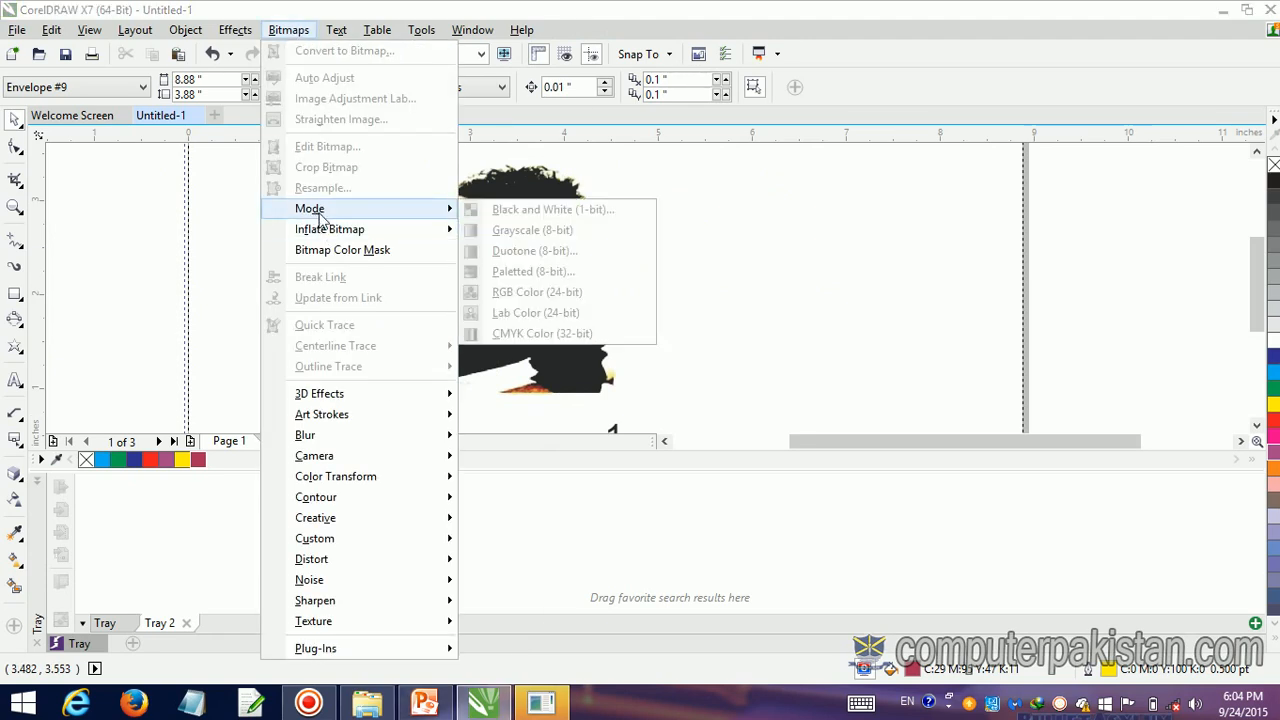
pyautogui.click(811, 239)
pyautogui.click(535, 275)
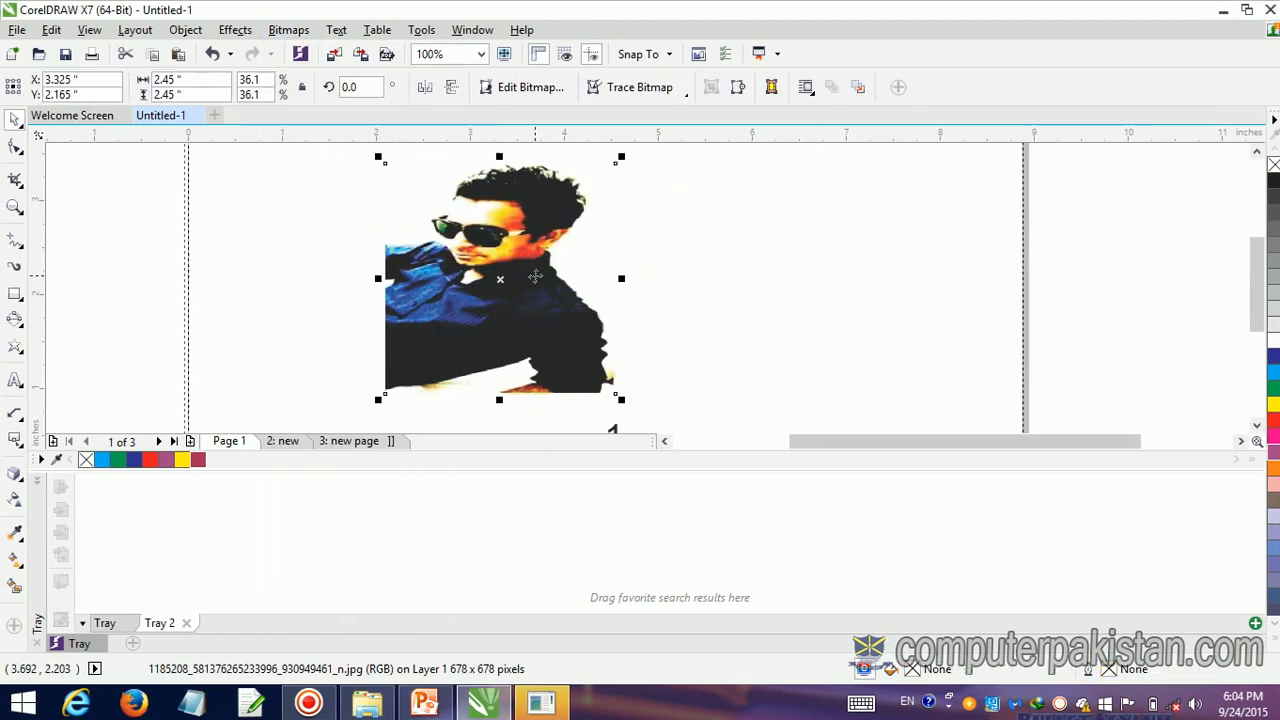
pyautogui.click(289, 30)
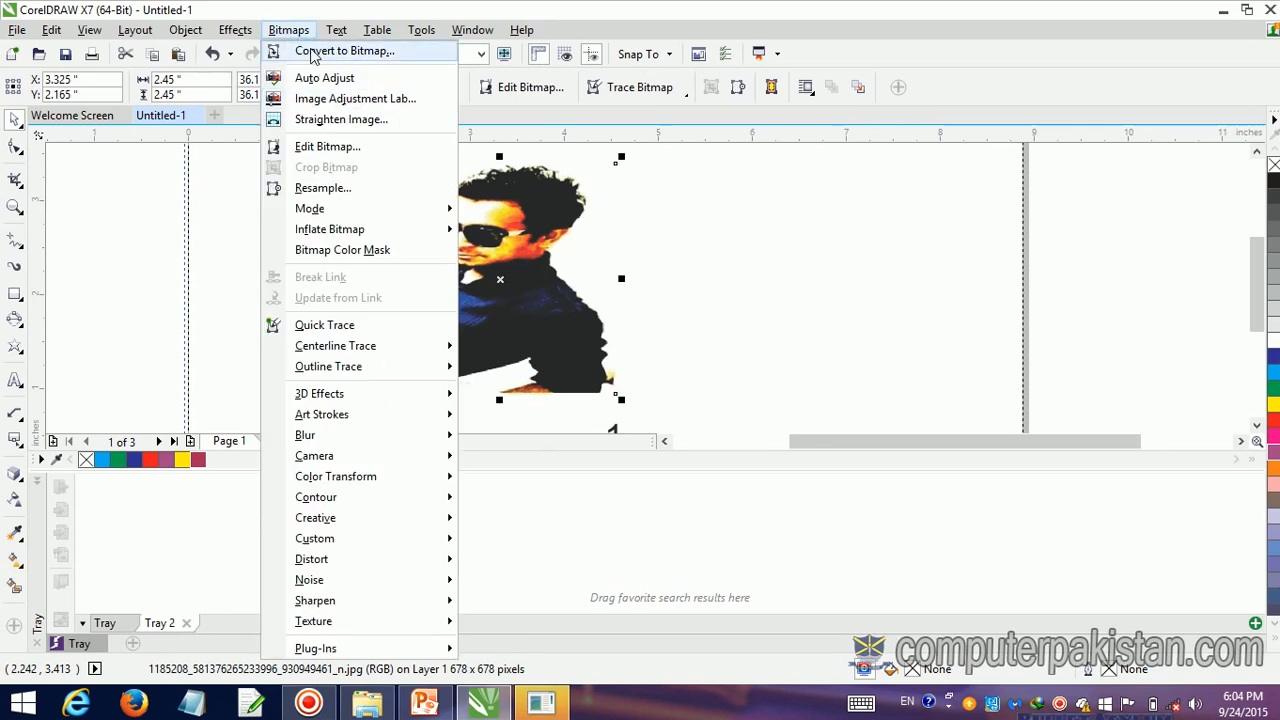
pyautogui.click(345, 51)
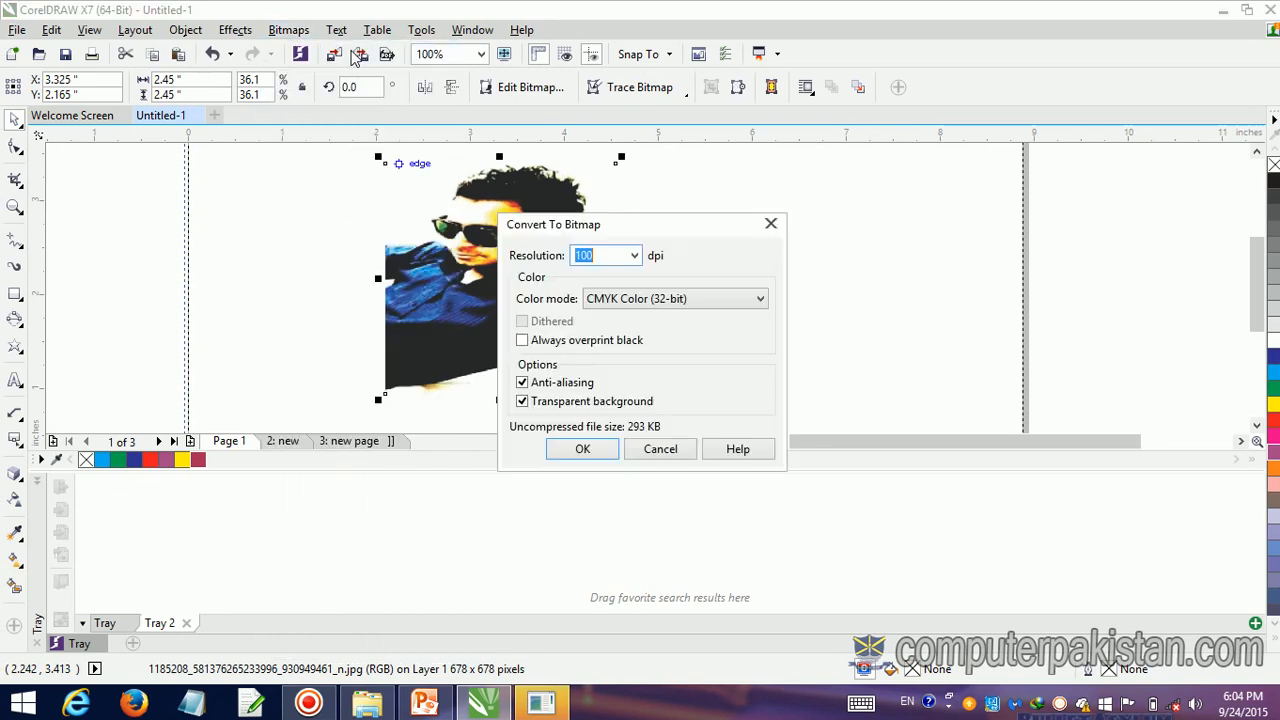
pyautogui.click(584, 450)
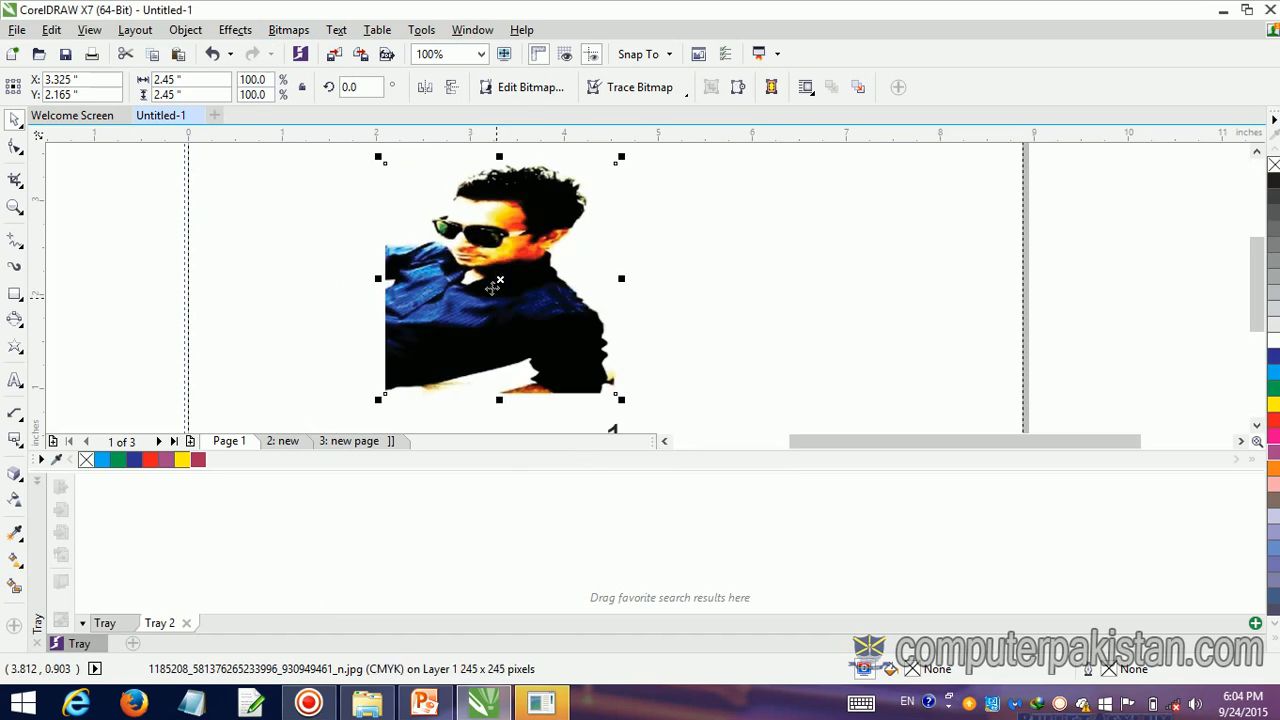
# Step: Apply Auto Adjust to the converted photo
pyautogui.click(289, 30)
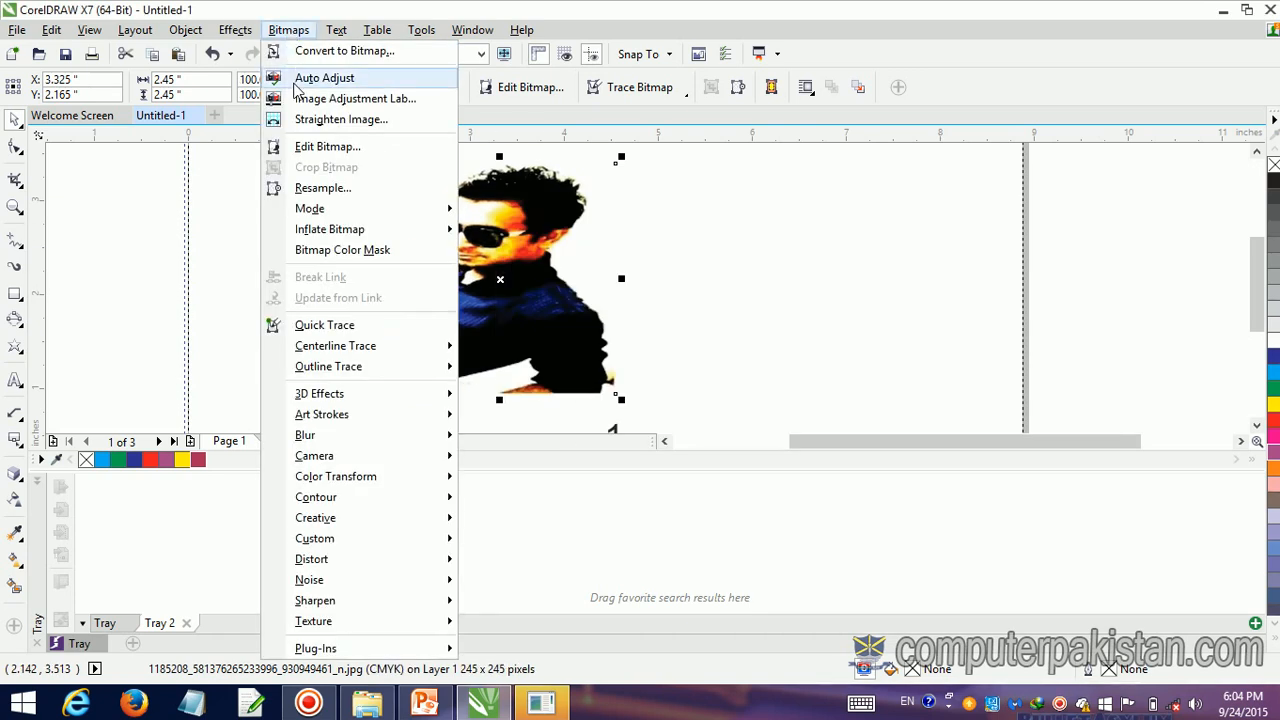
pyautogui.click(300, 79)
# Step: Try tonal adjustments on the photo in the Image Adjustment Lab, and close it without applying them
pyautogui.click(289, 30)
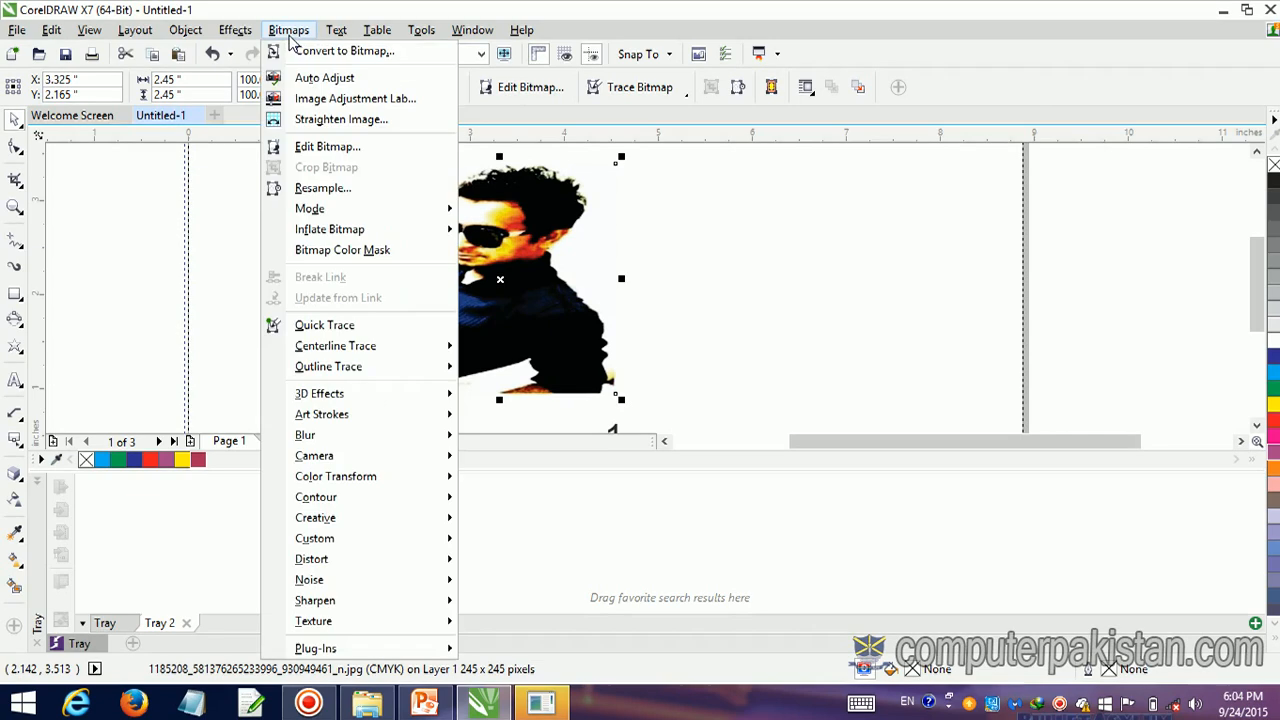
pyautogui.click(300, 98)
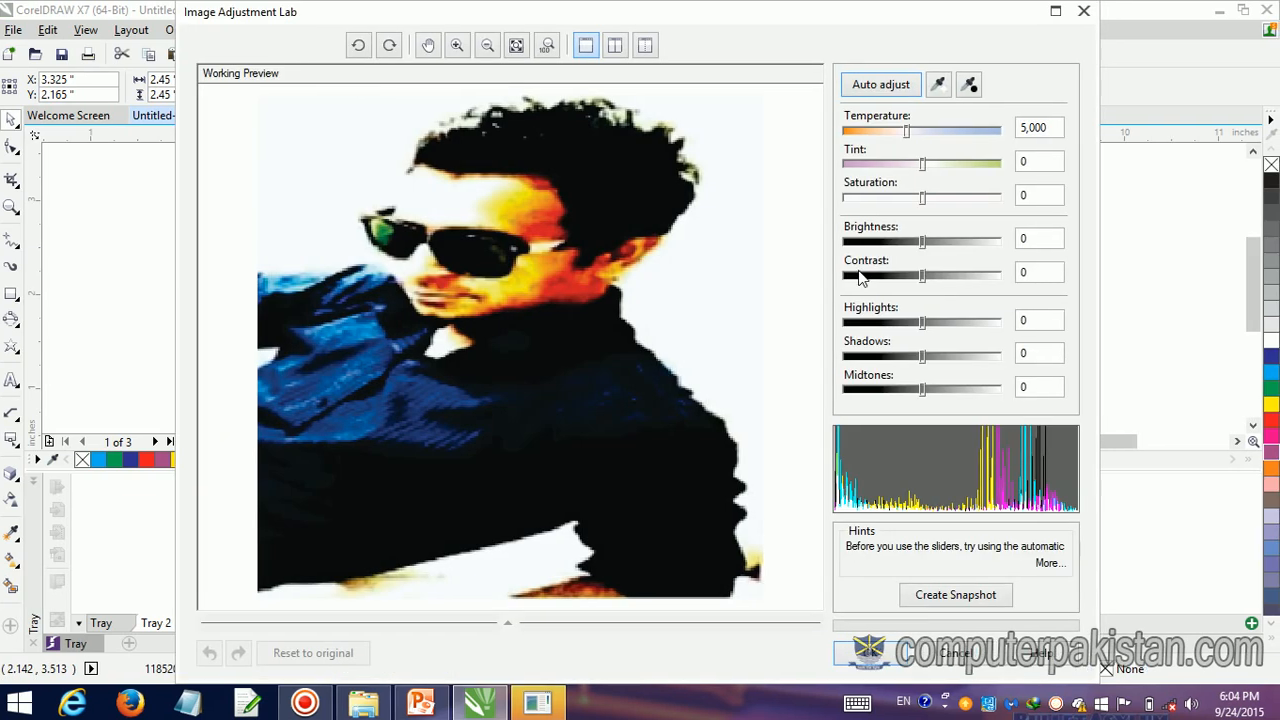
pyautogui.moveTo(922, 243); pyautogui.dragTo(889, 277)
pyautogui.moveTo(922, 322); pyautogui.dragTo(975, 357)
pyautogui.click(1084, 13)
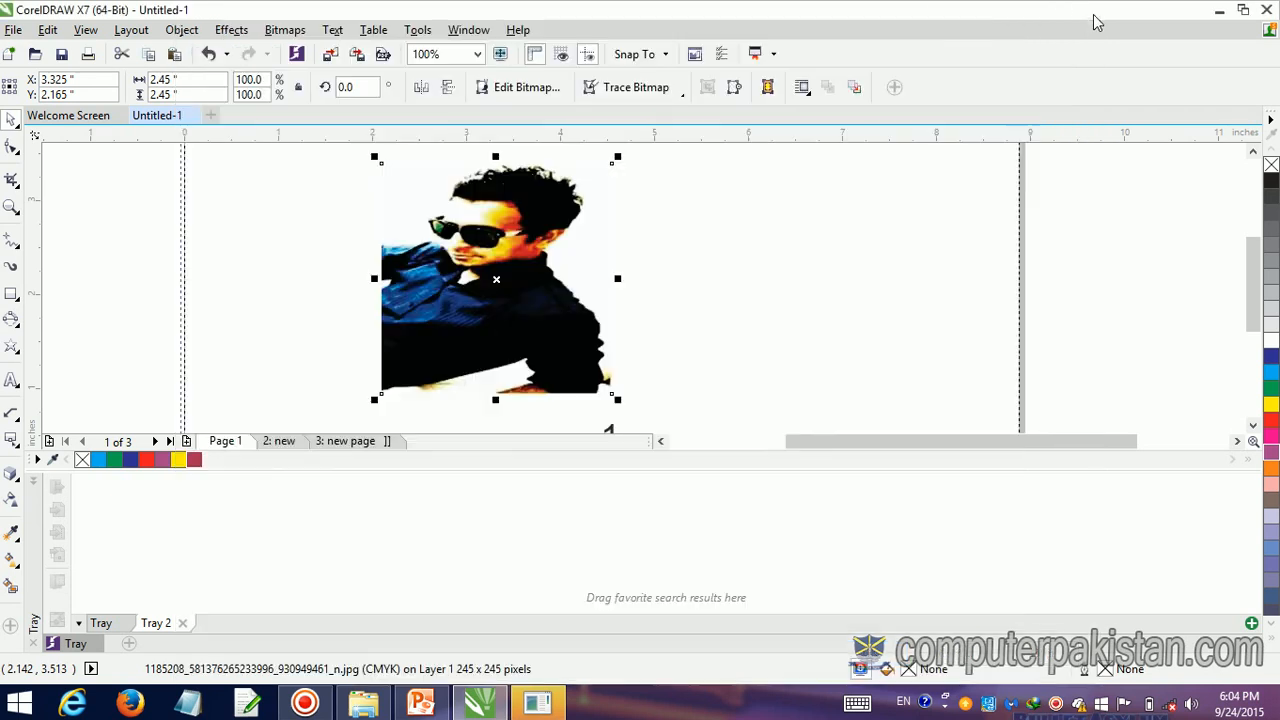
# Step: Straighten the photo by rotating the image 6.4° with Crop image enabled
pyautogui.click(288, 29)
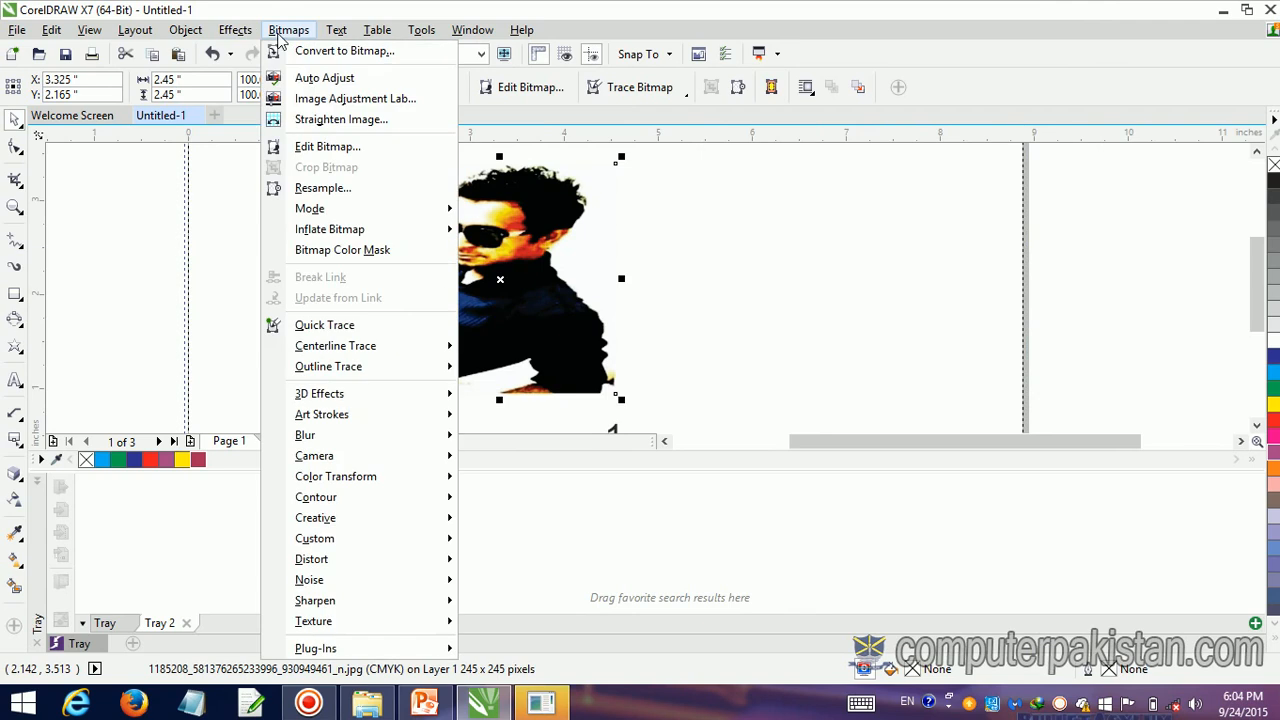
pyautogui.click(300, 121)
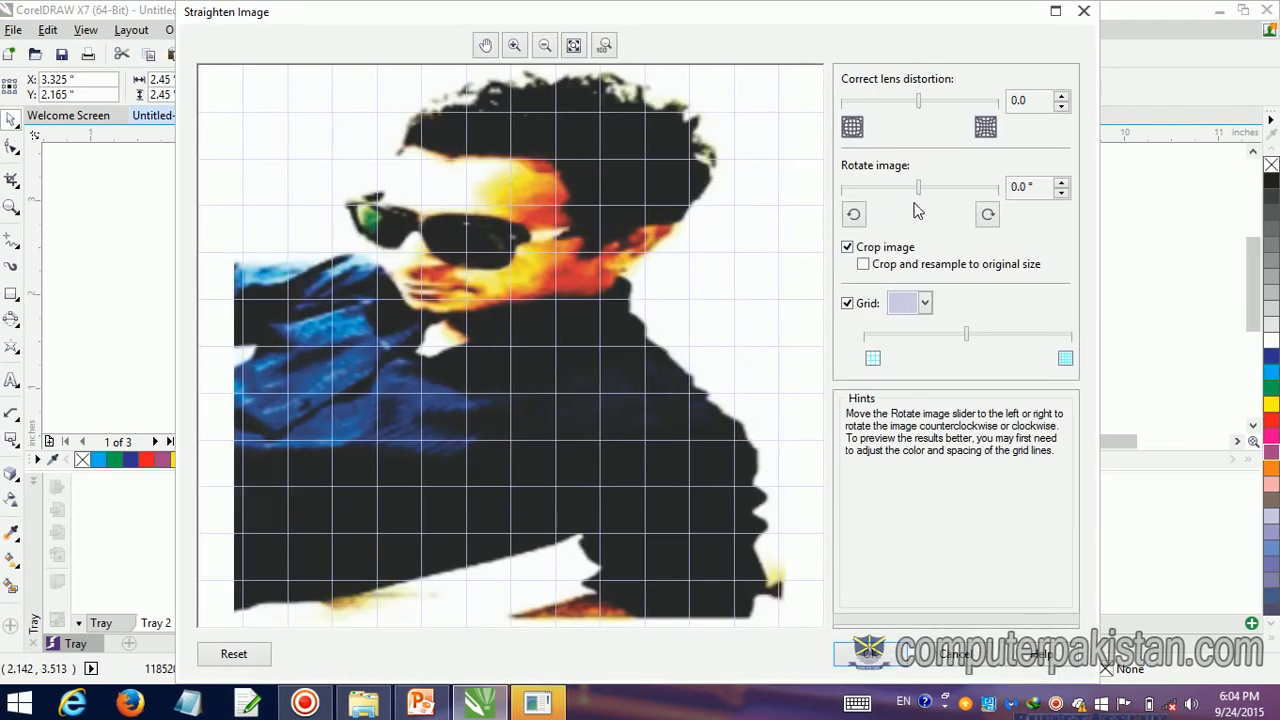
pyautogui.moveTo(921, 198); pyautogui.dragTo(955, 204)
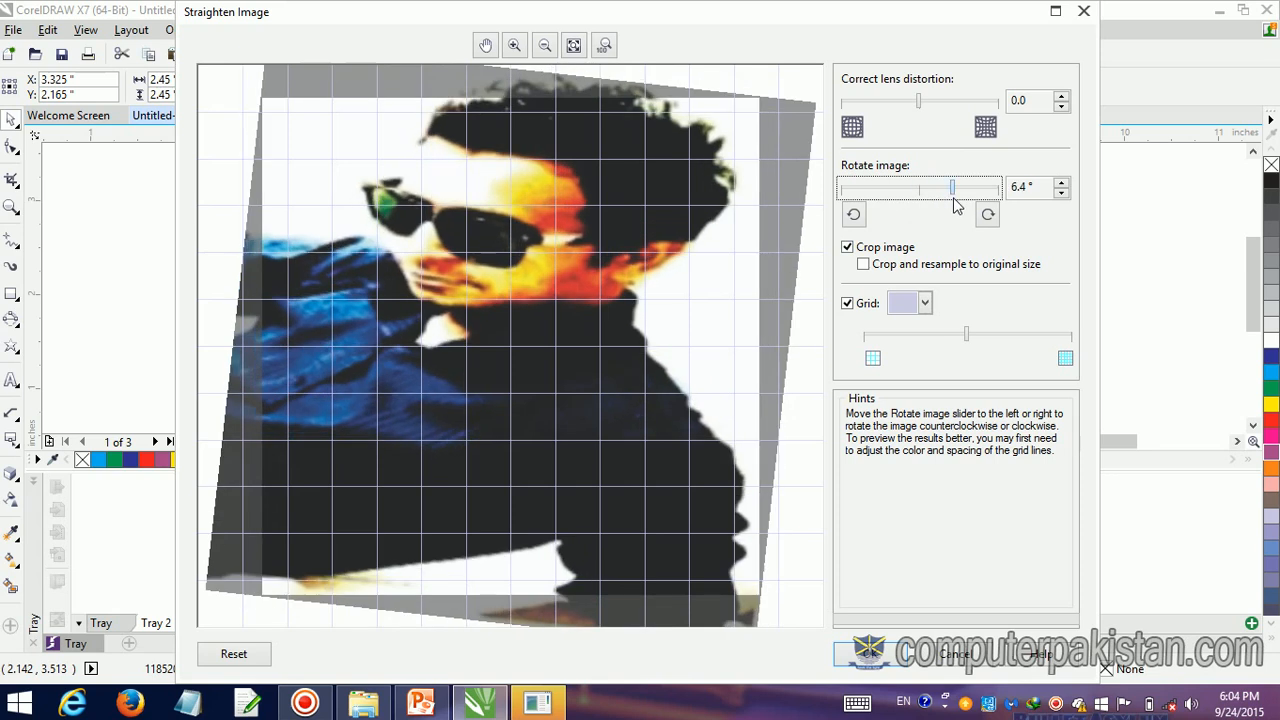
pyautogui.click(869, 658)
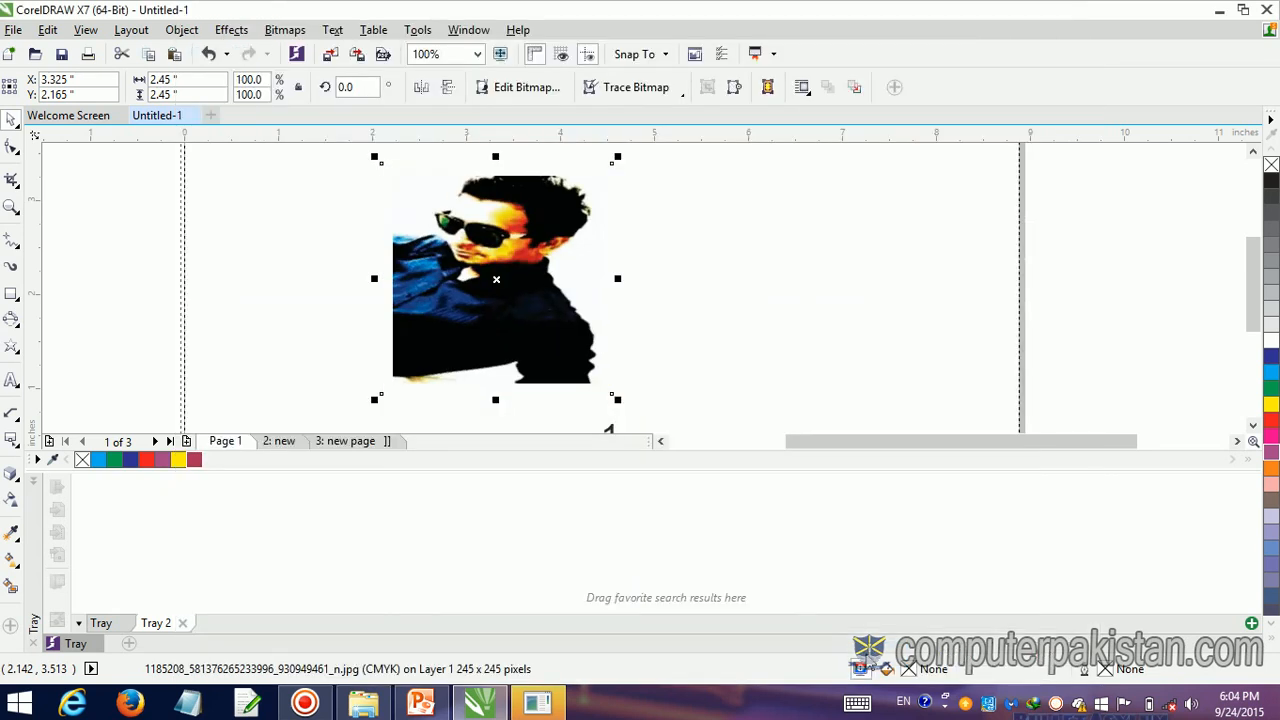
# Step: Open the photo for bitmap editing in Corel PHOTO-PAINT, and close it without making changes
pyautogui.click(276, 34)
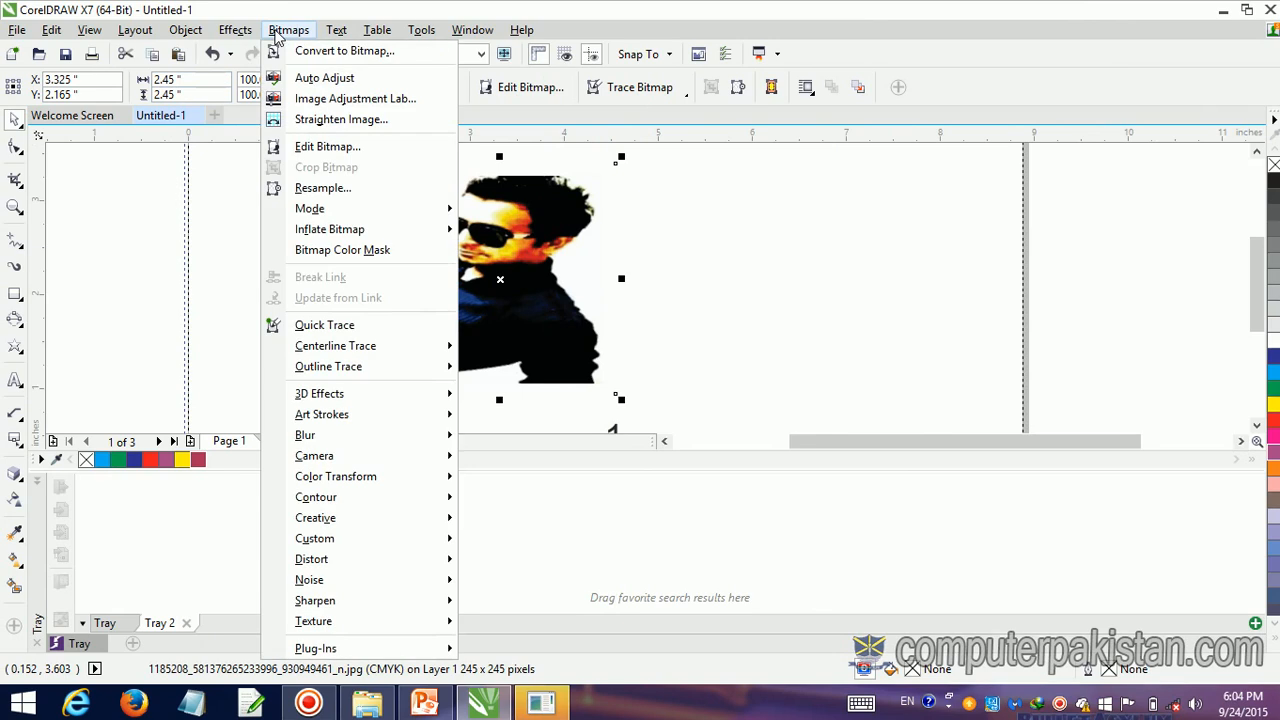
pyautogui.click(322, 150)
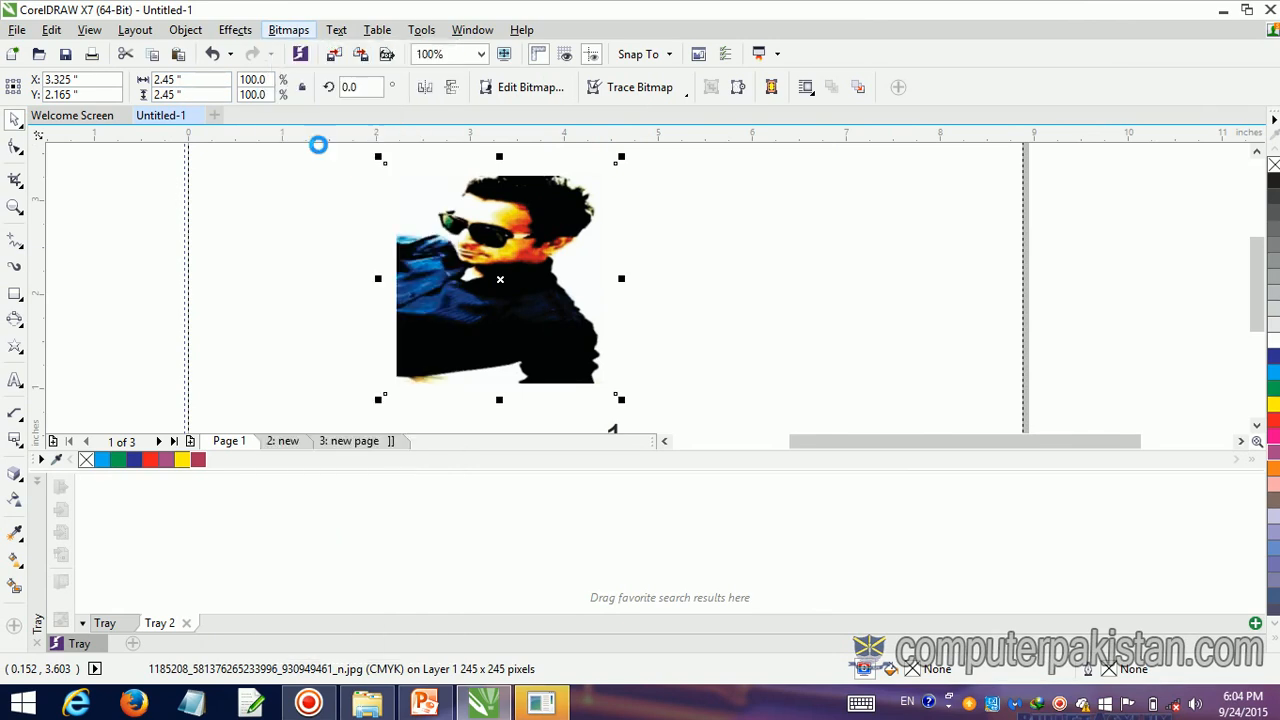
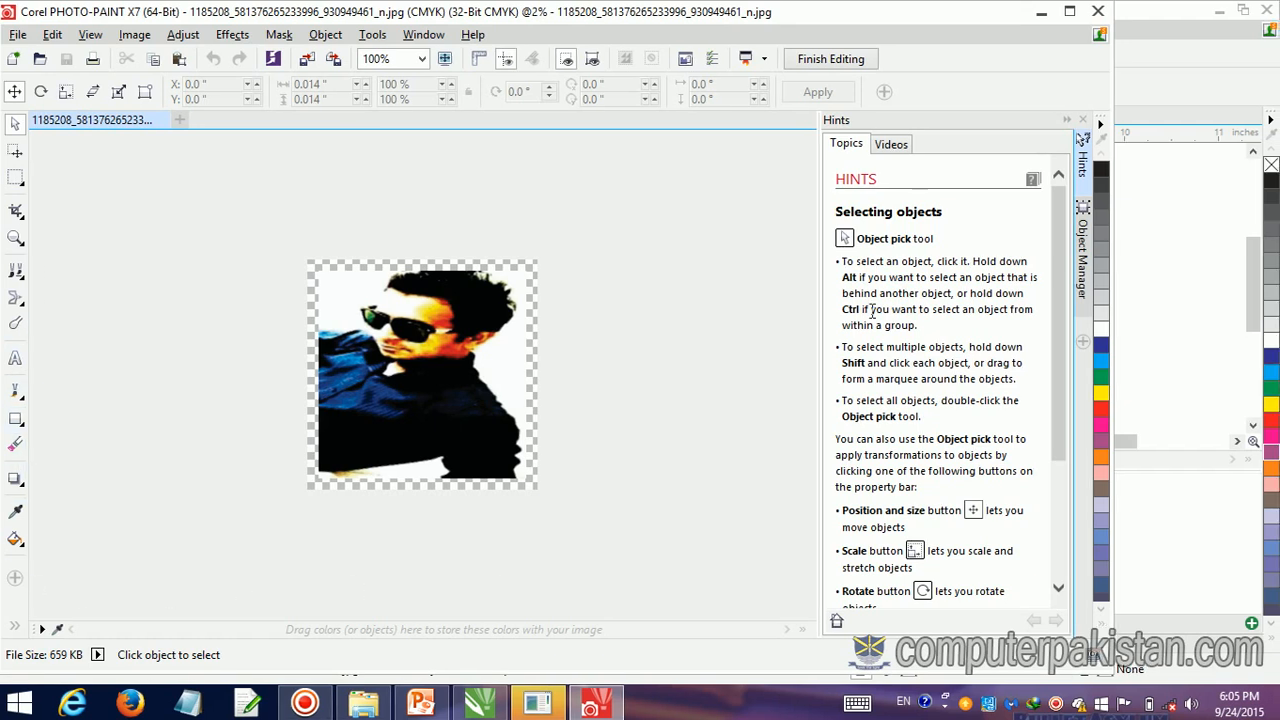
pyautogui.click(1099, 14)
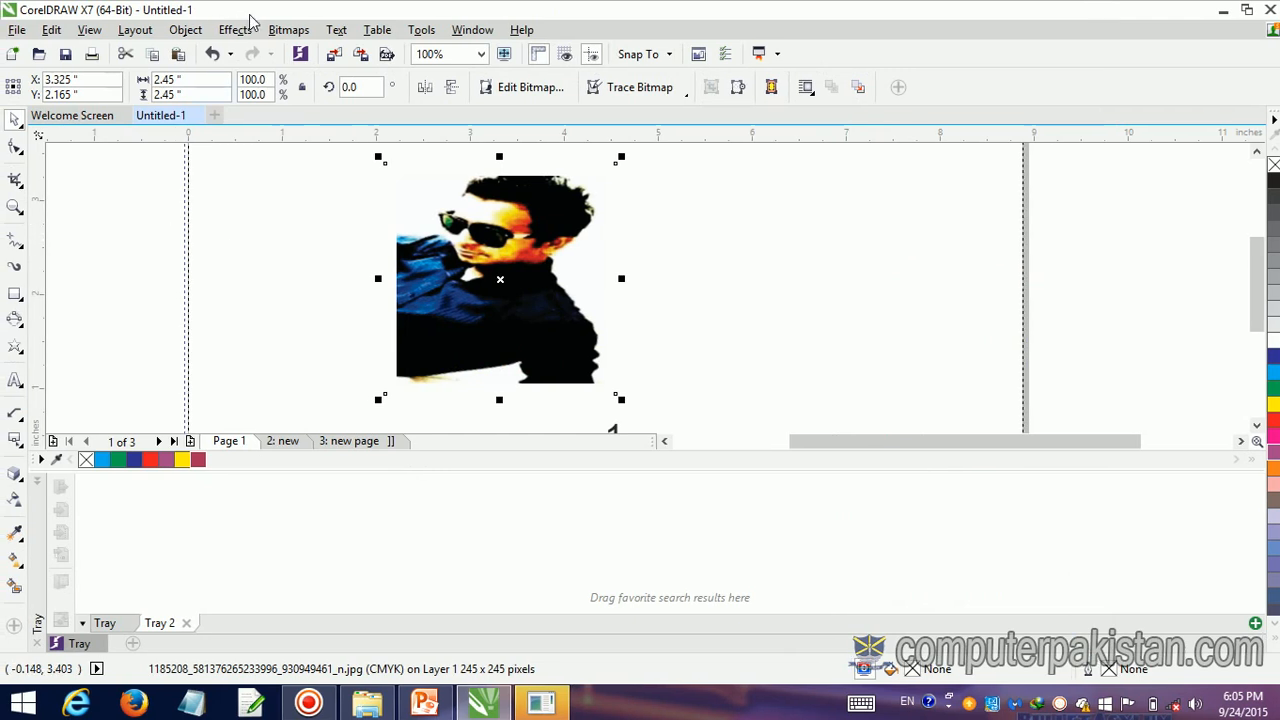
# Step: Resample the photo to 2.71 inches square at 100 dpi, with anti-alias and the aspect ratio maintained
pyautogui.click(285, 30)
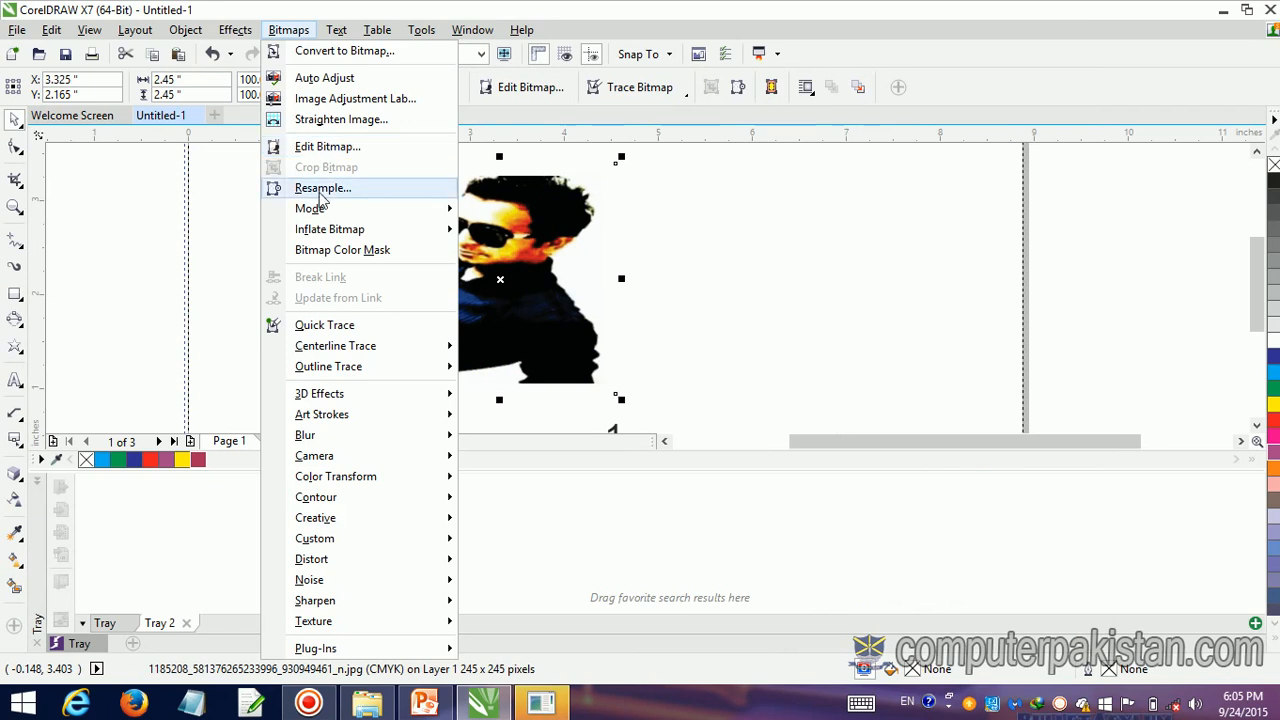
pyautogui.click(320, 192)
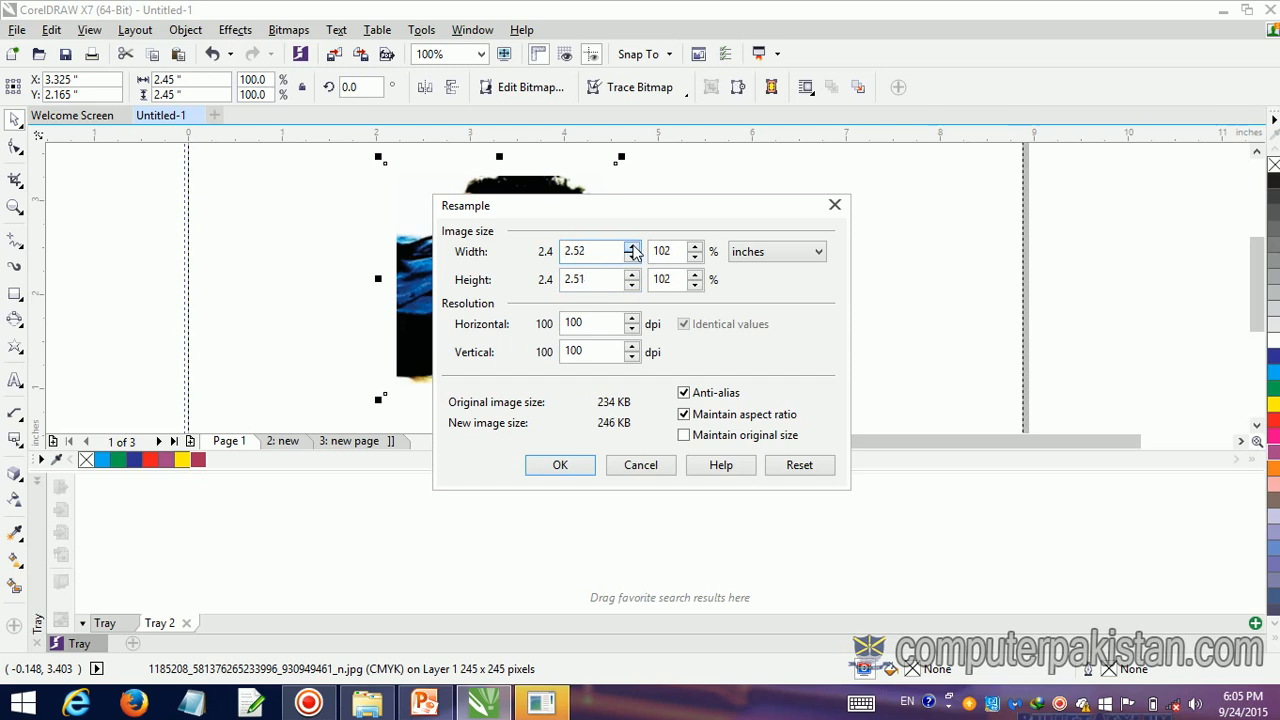
pyautogui.click(633, 247)
pyautogui.click(633, 247)
pyautogui.click(578, 465)
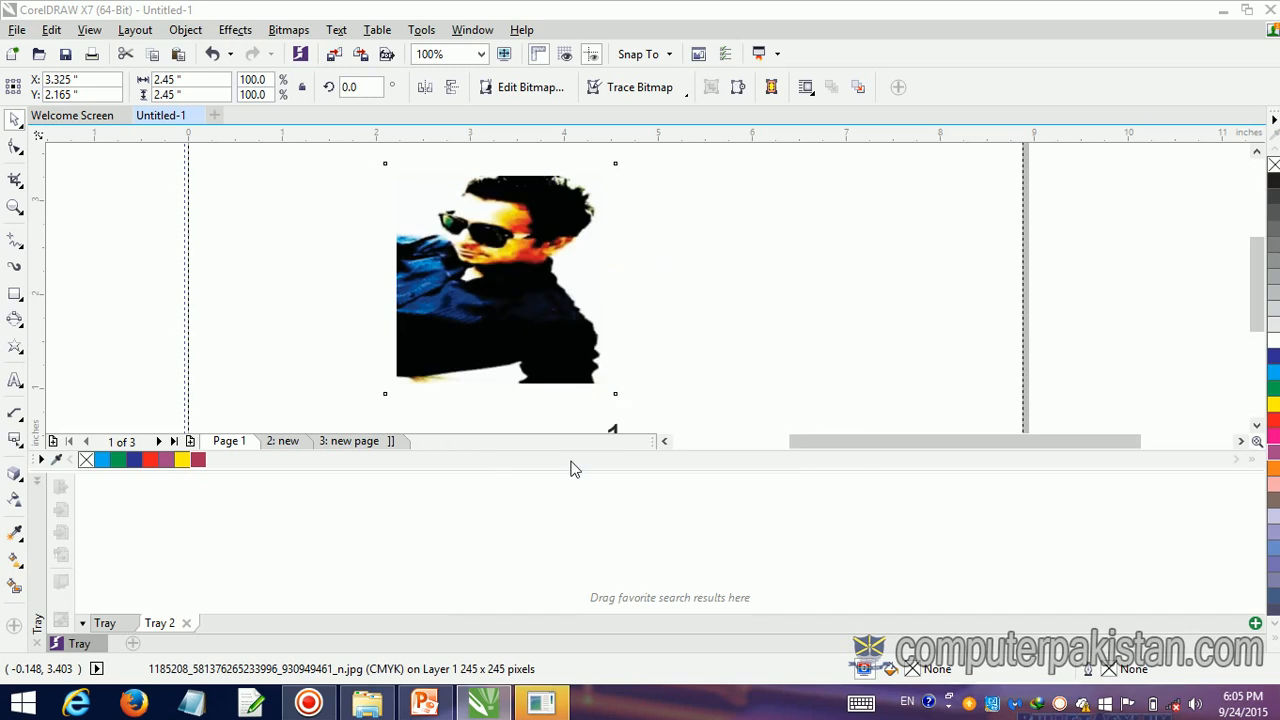
# Step: Try a Quick Trace on the resampled photo and undo it
pyautogui.click(288, 29)
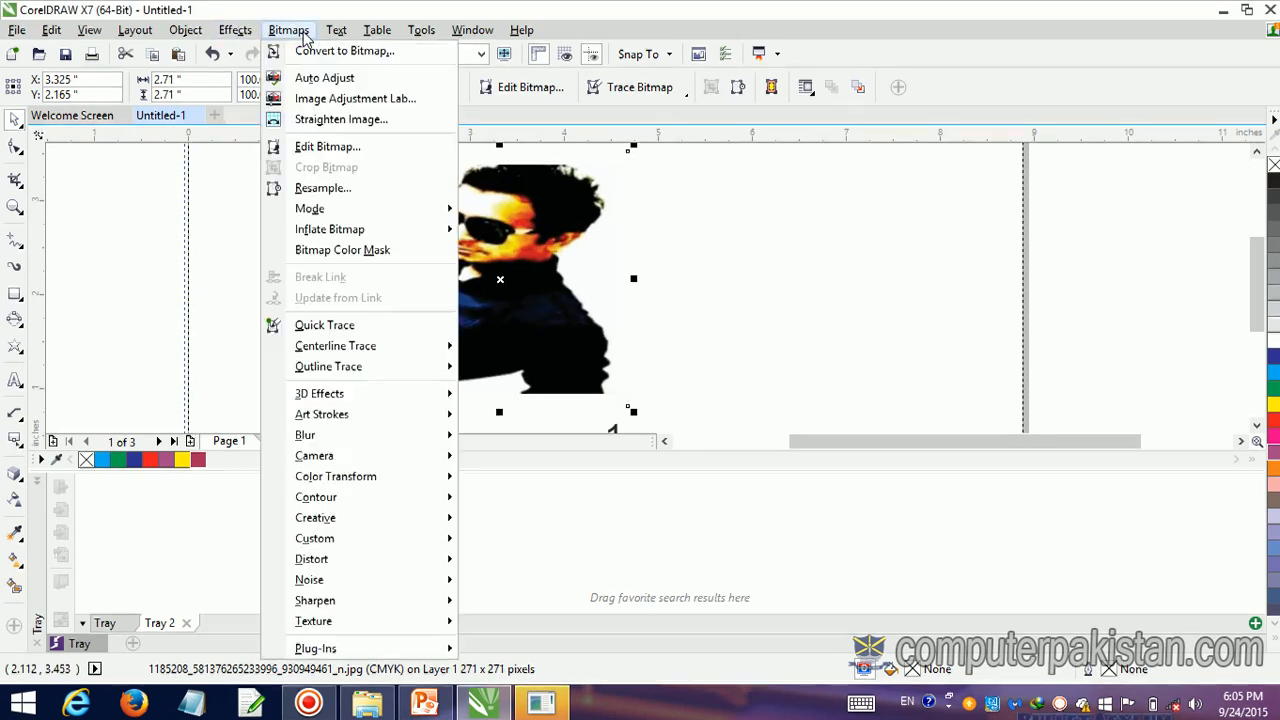
pyautogui.click(326, 326)
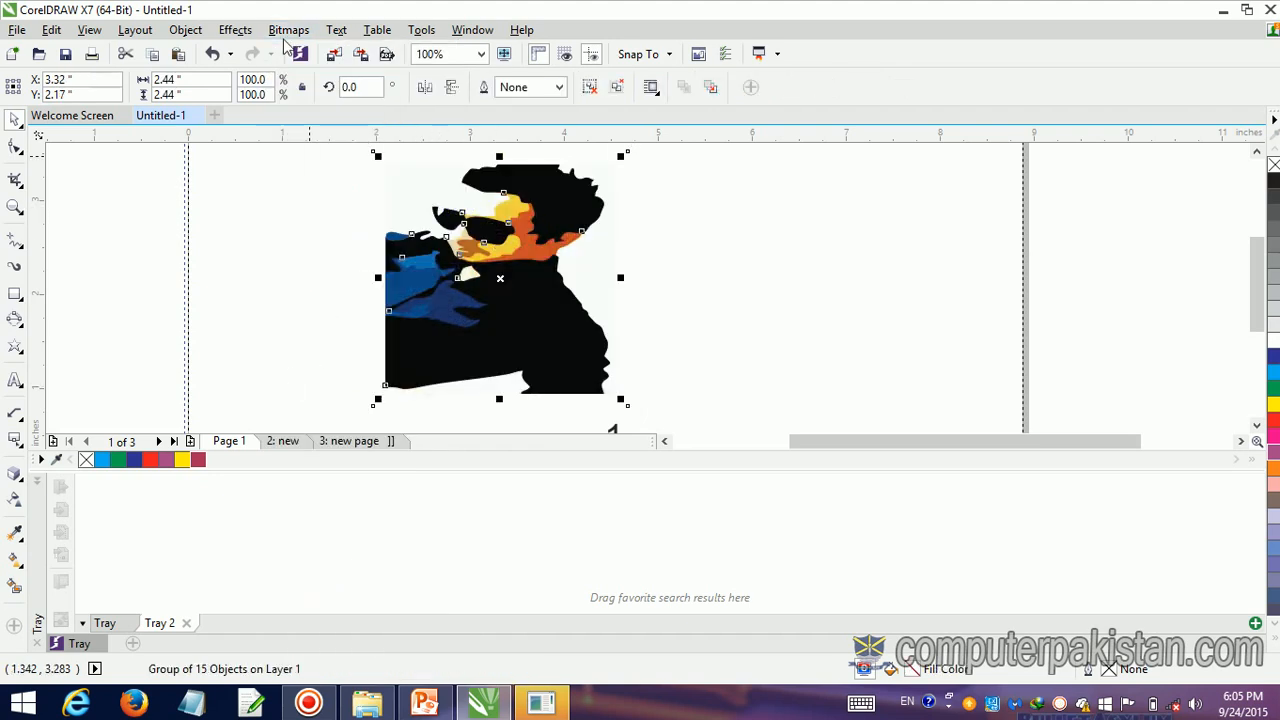
pyautogui.hotkey('ctrl', 'z')
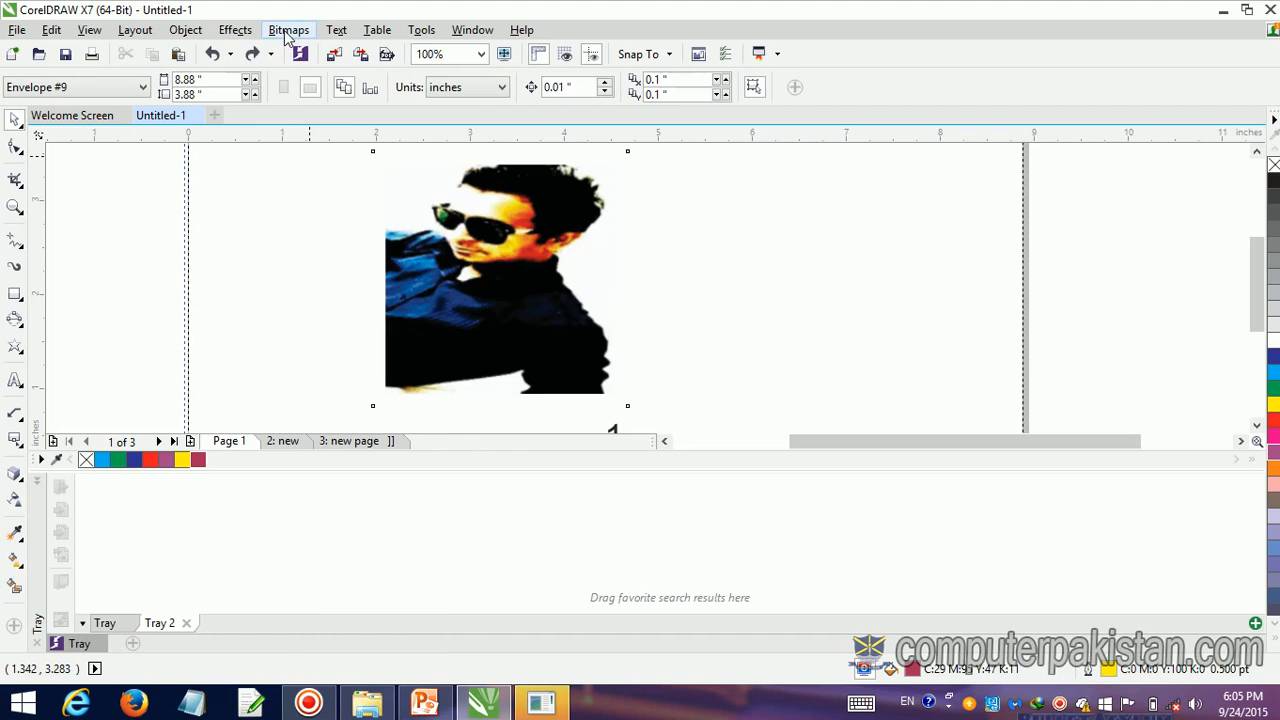
# Step: Select the photo and preview a 3D Rotate effect on it with a horizontal rotation of 11
pyautogui.click(288, 30)
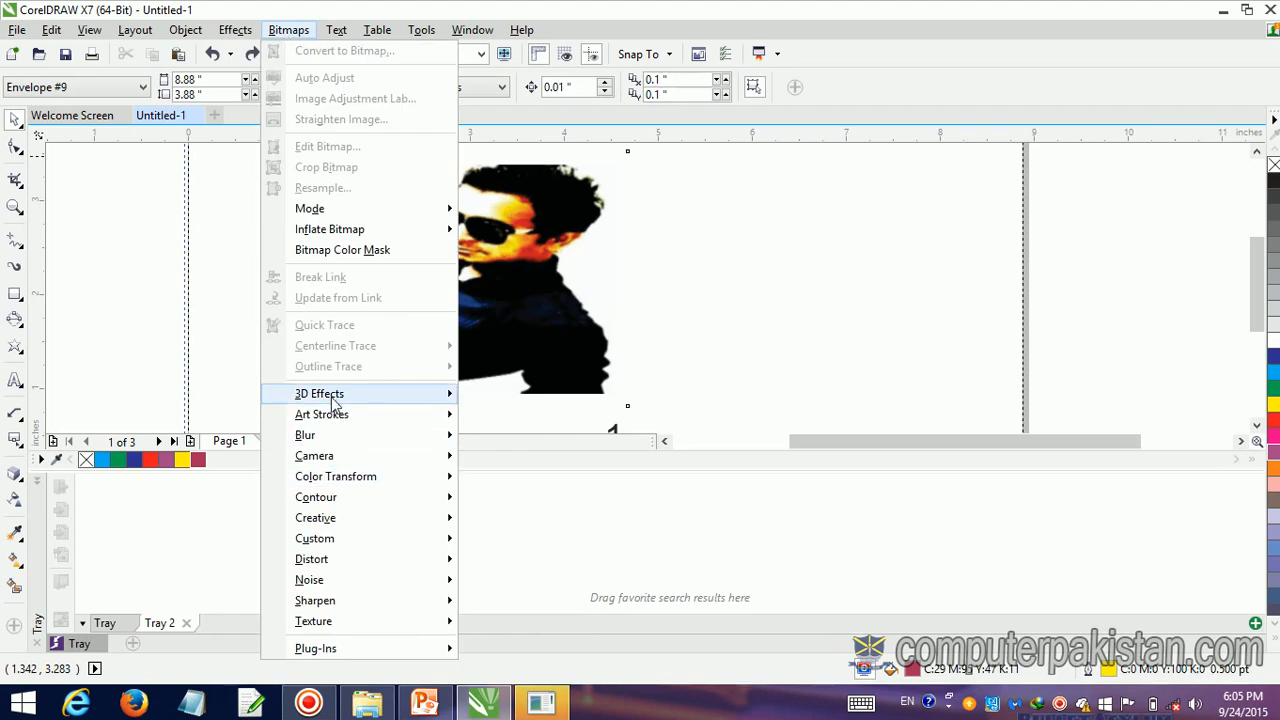
pyautogui.moveTo(333, 400)
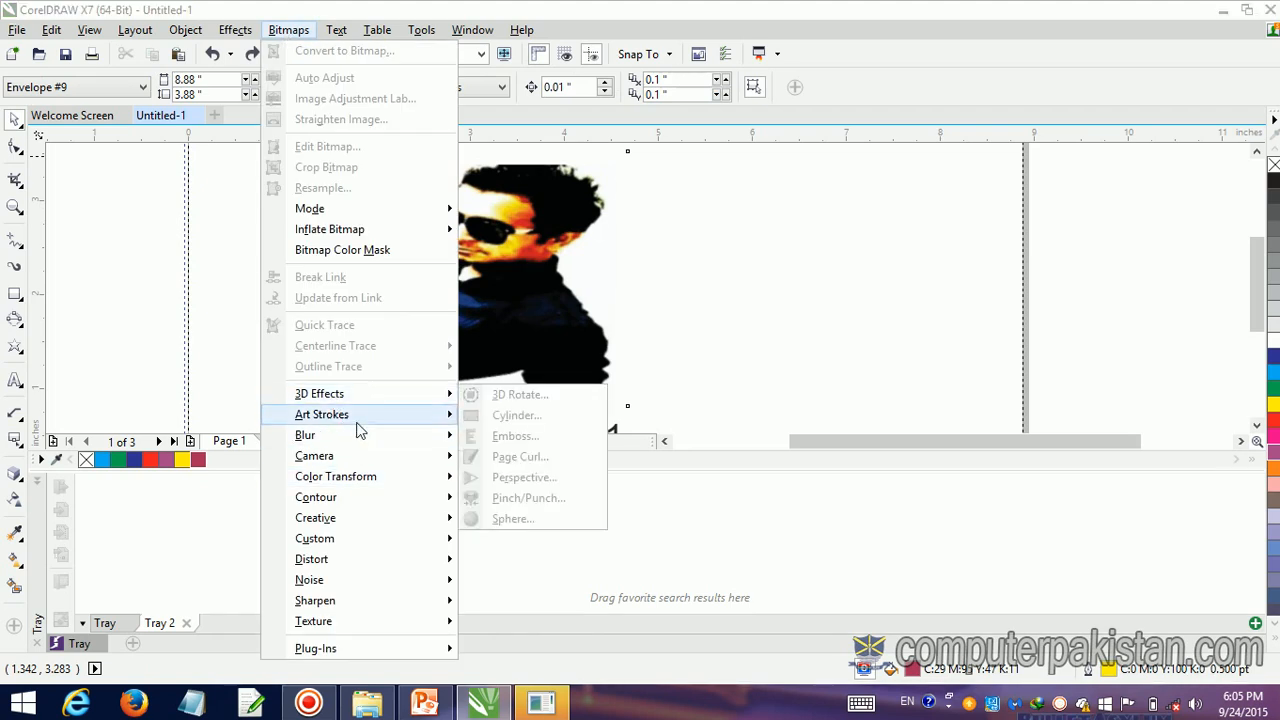
pyautogui.click(557, 278)
pyautogui.press('space')
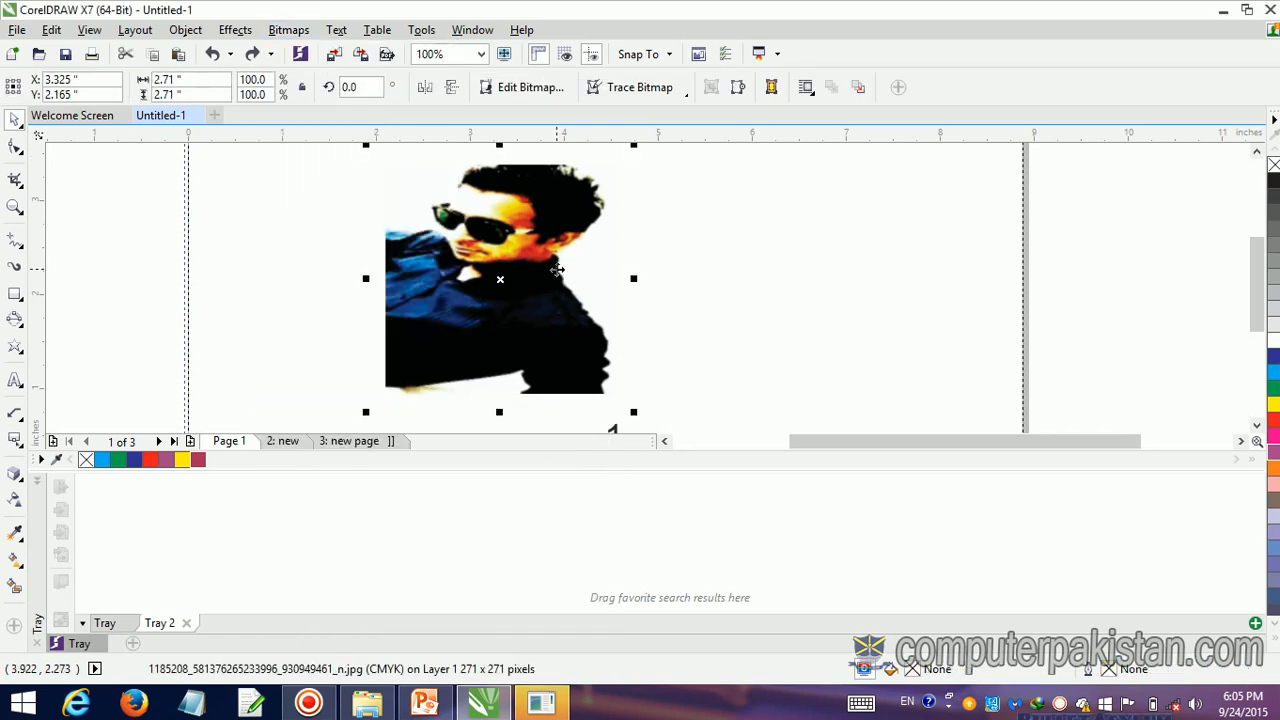
pyautogui.click(300, 31)
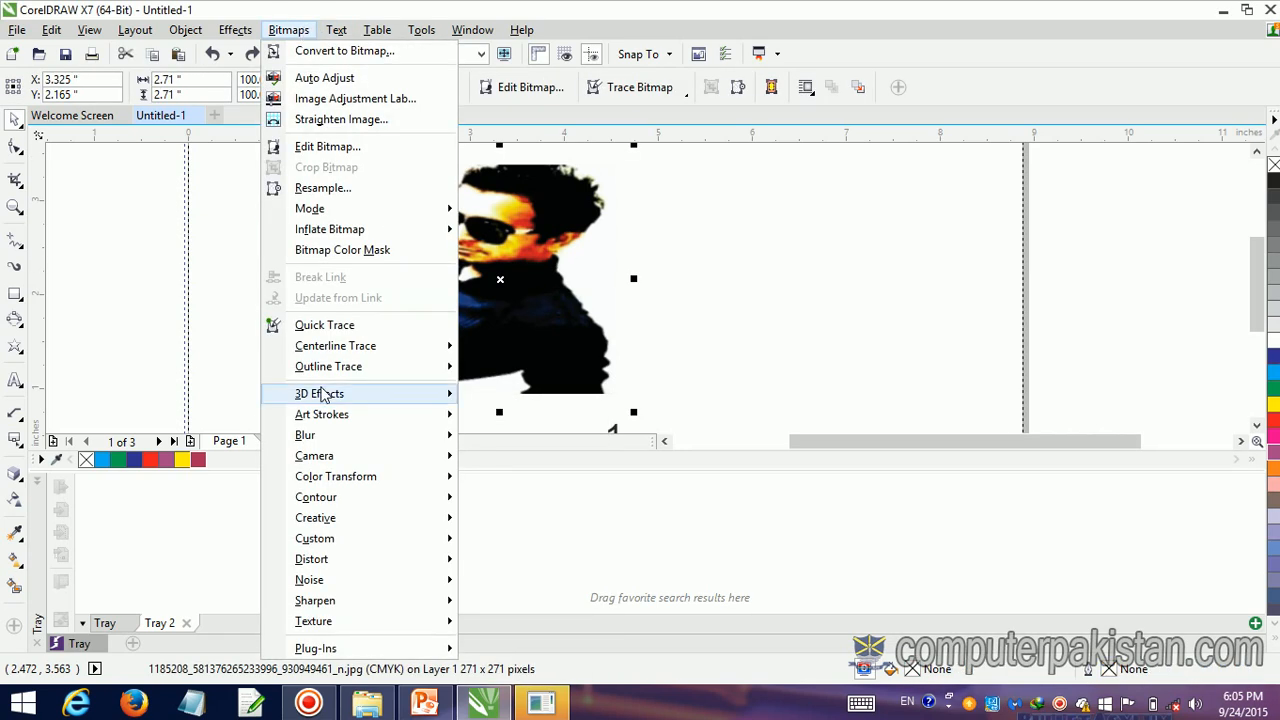
pyautogui.moveTo(337, 394)
pyautogui.click(494, 398)
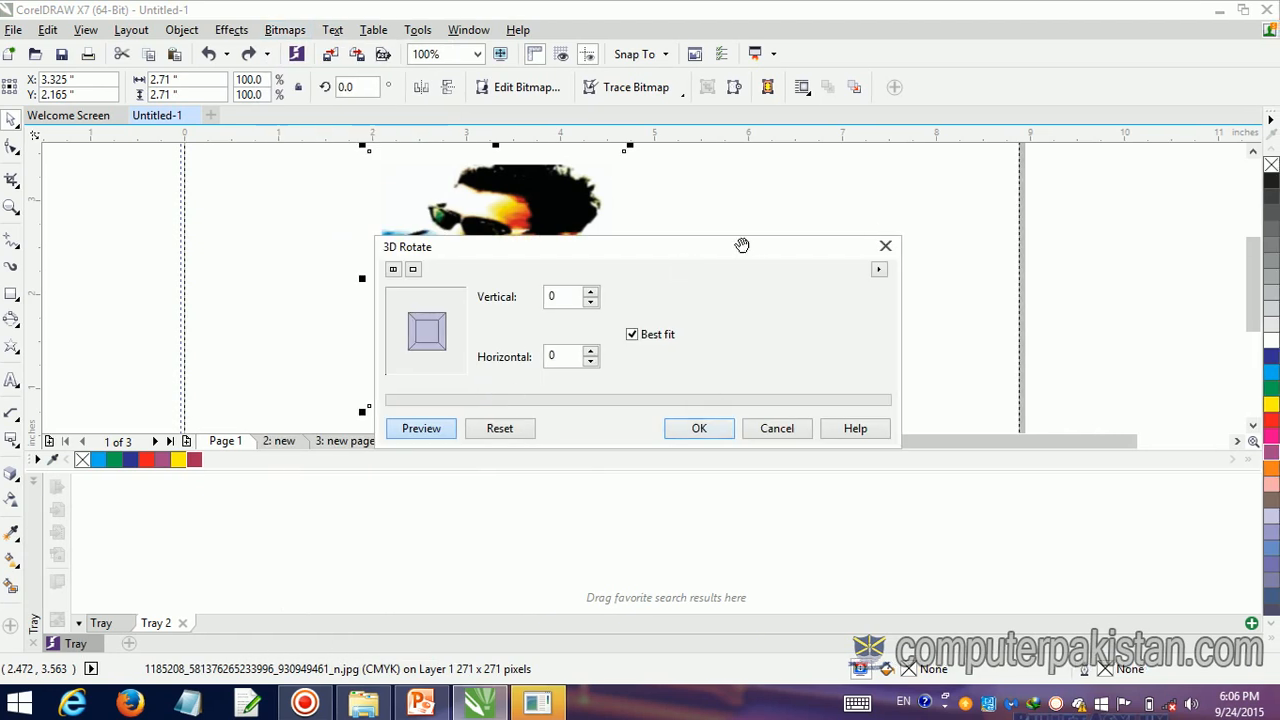
pyautogui.moveTo(686, 251); pyautogui.dragTo(1079, 154)
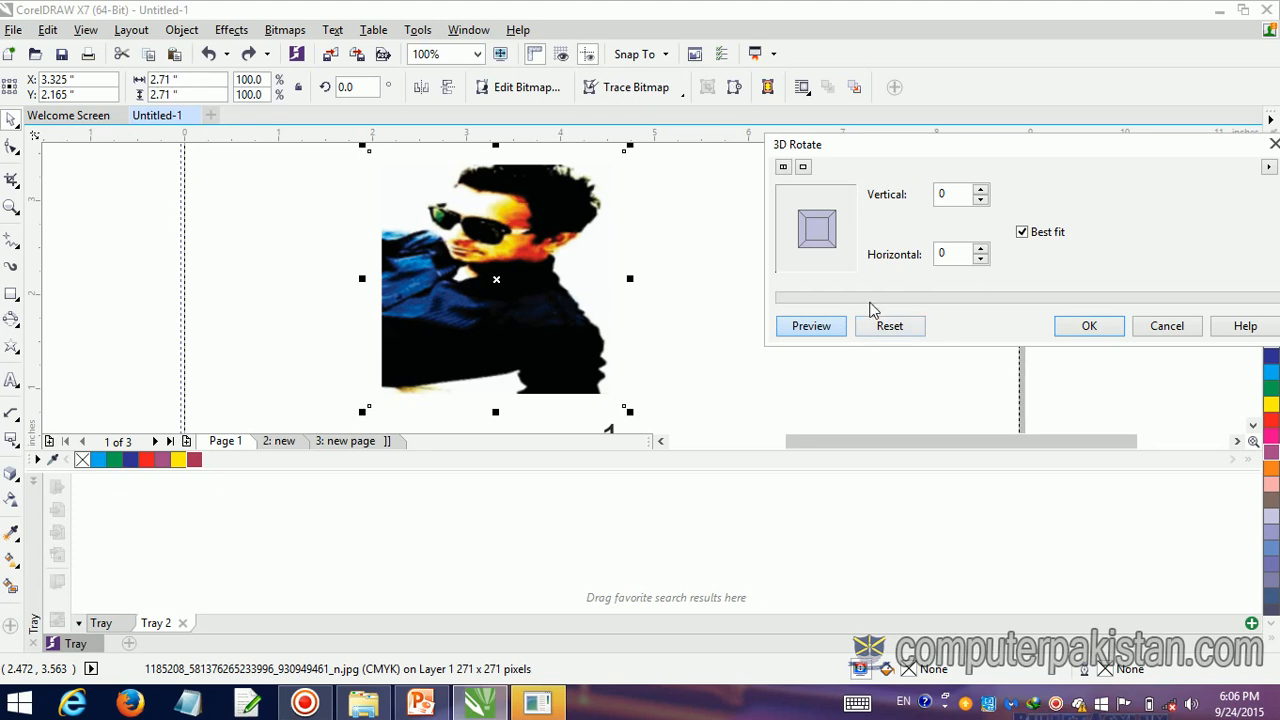
pyautogui.click(981, 249)
pyautogui.click(980, 249)
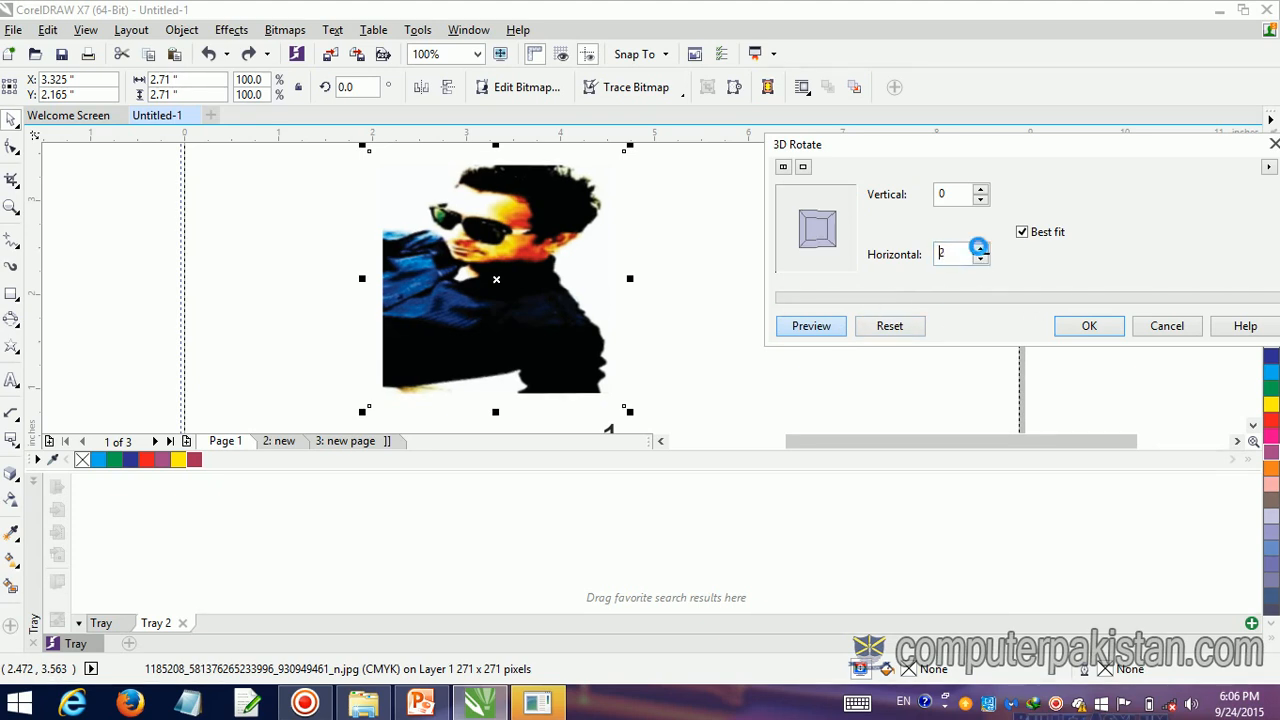
pyautogui.click(980, 249)
pyautogui.click(980, 249)
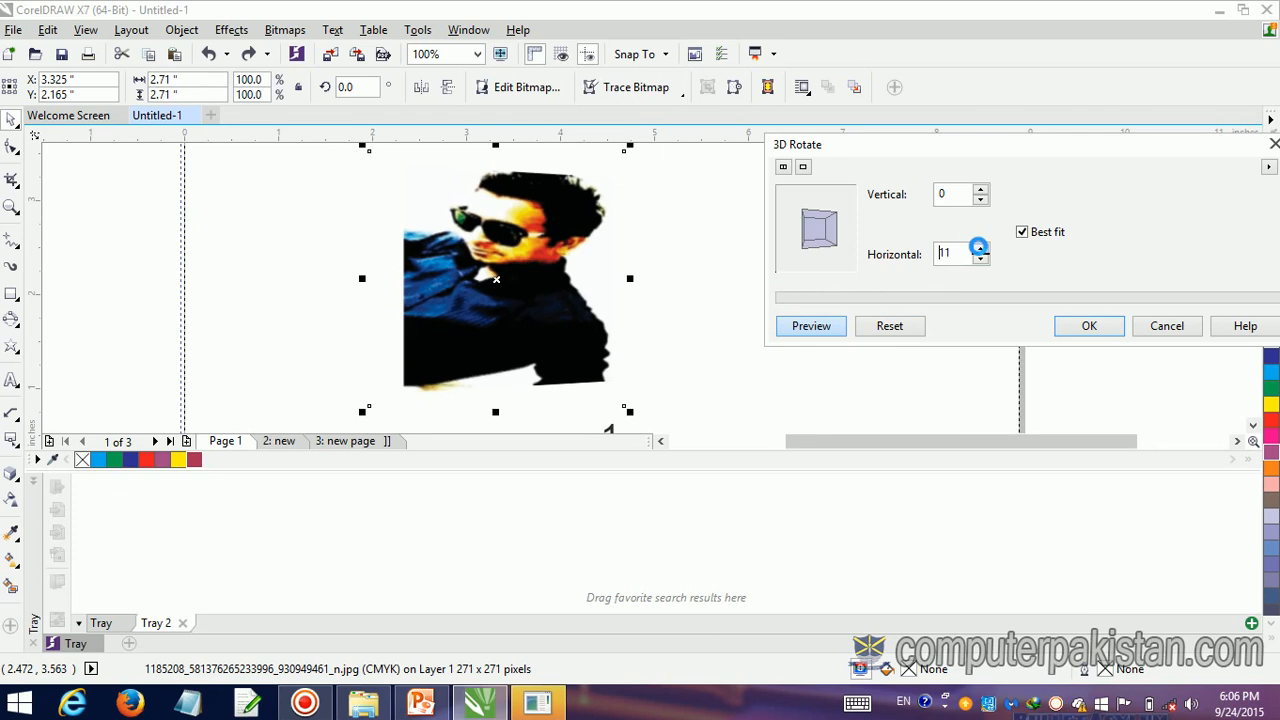
# Step: Try a vertical rotation of 20 in the 3D Rotate preview and discard the effect
pyautogui.click(980, 190)
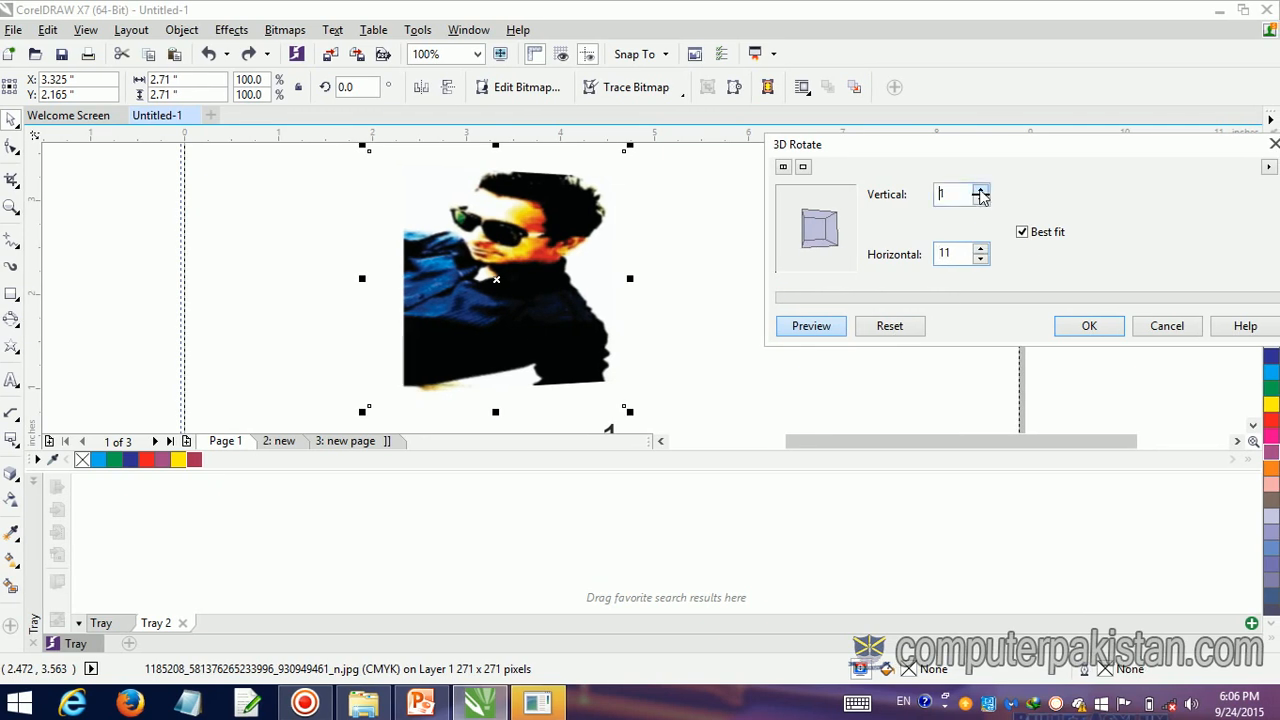
pyautogui.click(980, 190)
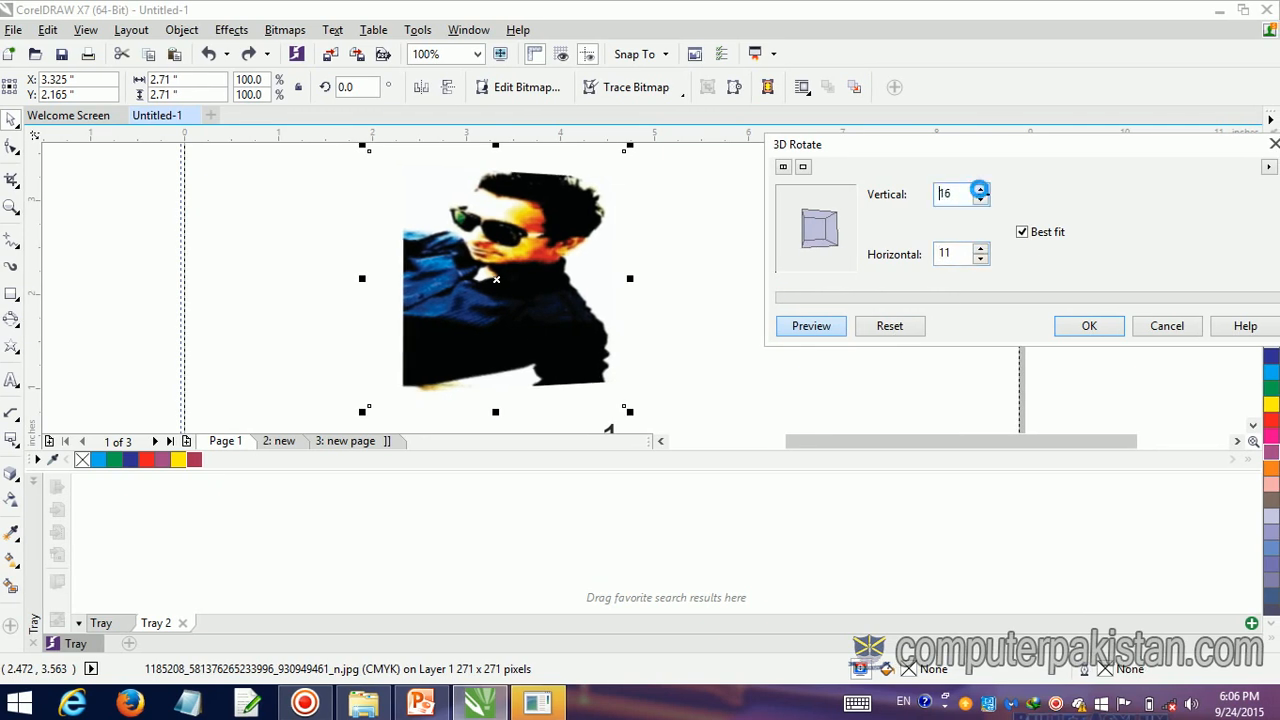
pyautogui.click(980, 190)
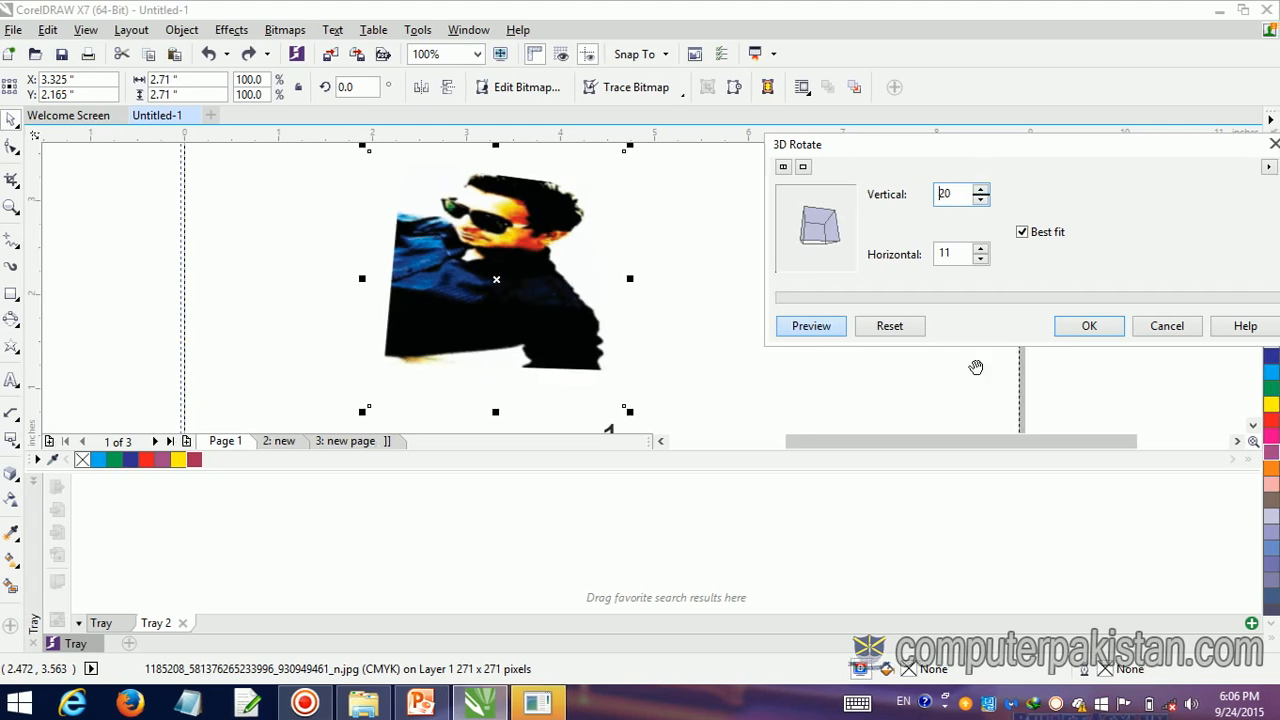
pyautogui.click(1273, 144)
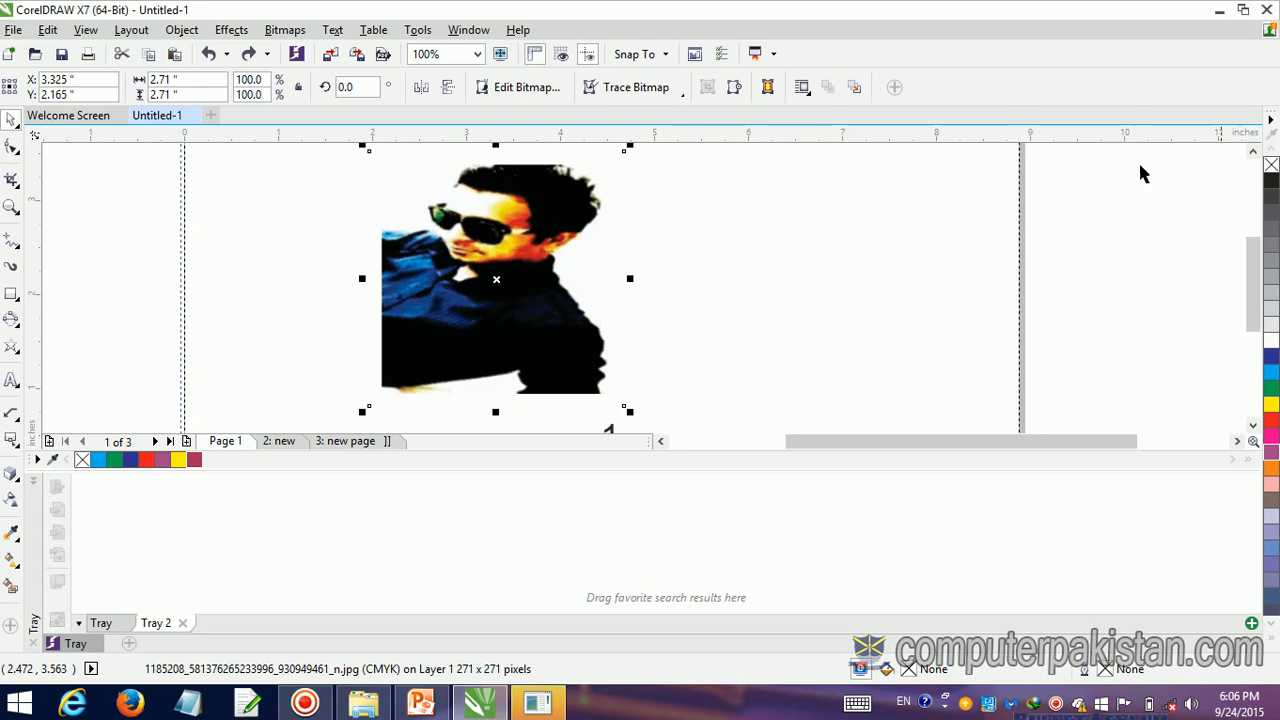
# Step: Try the Charcoal art stroke on the photo with a slightly smaller size and cancel it
pyautogui.click(288, 29)
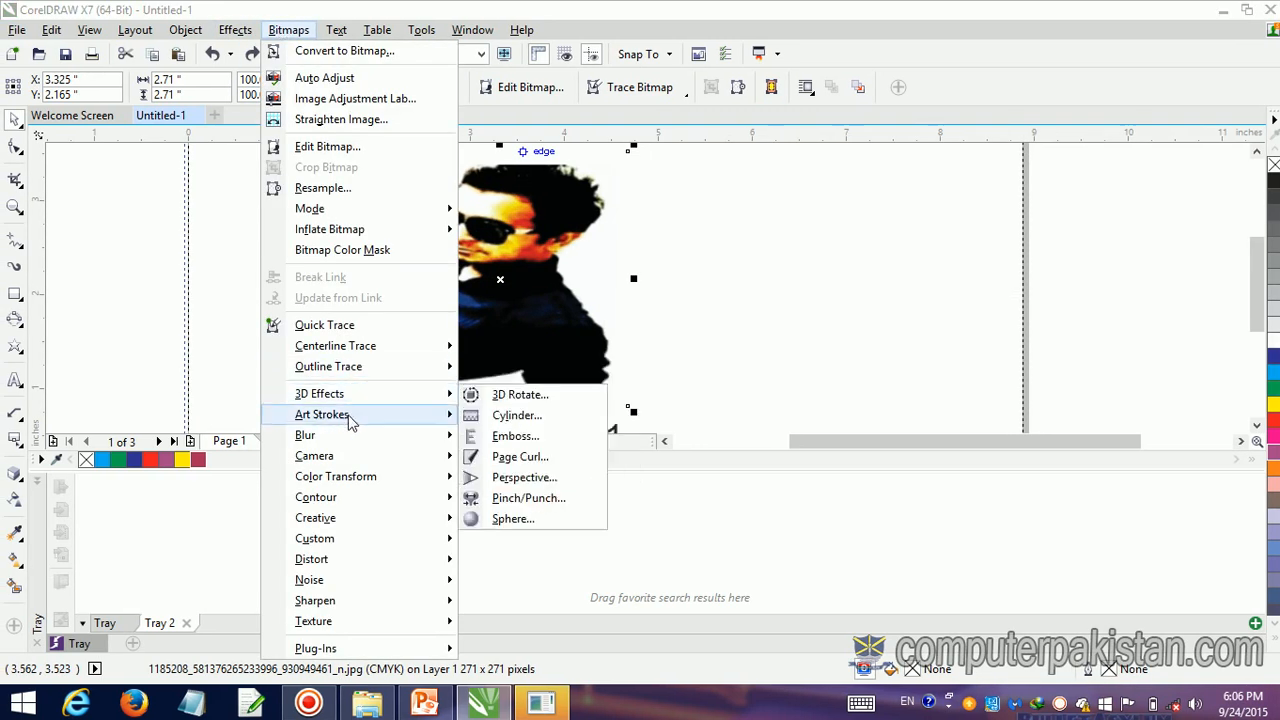
pyautogui.moveTo(349, 422)
pyautogui.click(516, 404)
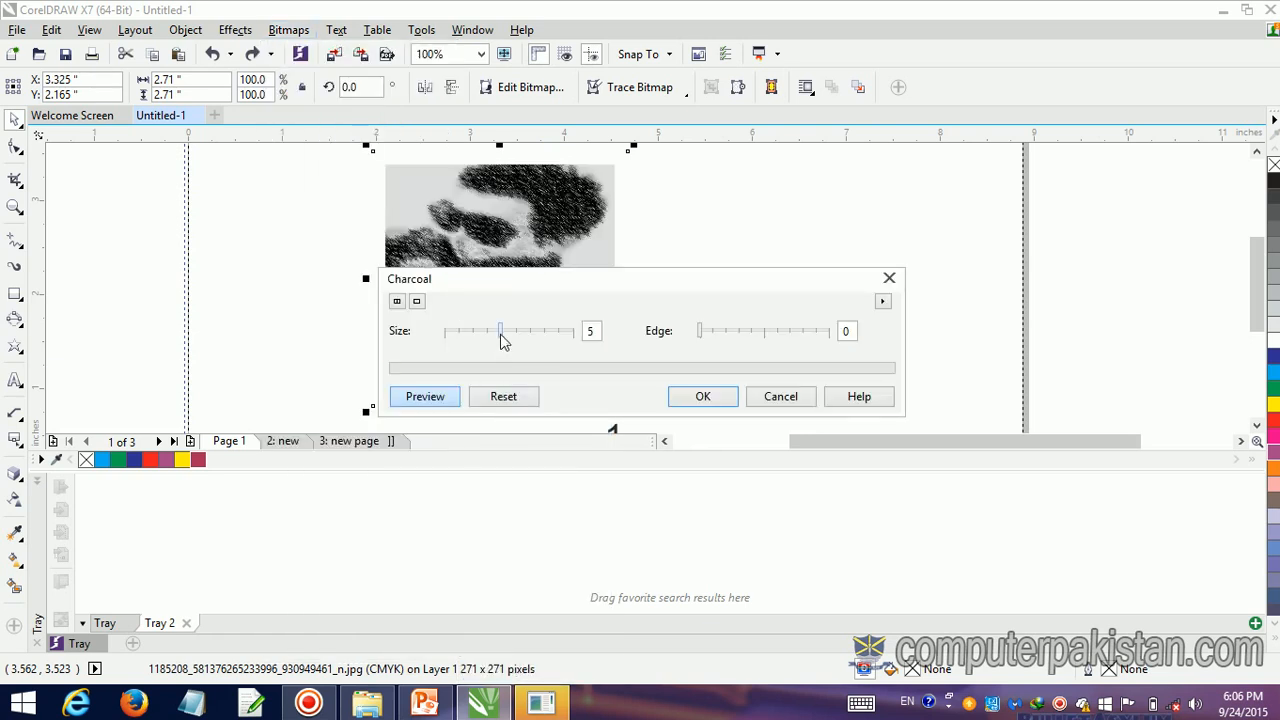
pyautogui.moveTo(502, 336)
pyautogui.mouseDown()
pyautogui.moveTo(528, 336)
pyautogui.moveTo(490, 346)
pyautogui.mouseUp()
pyautogui.click(765, 400)
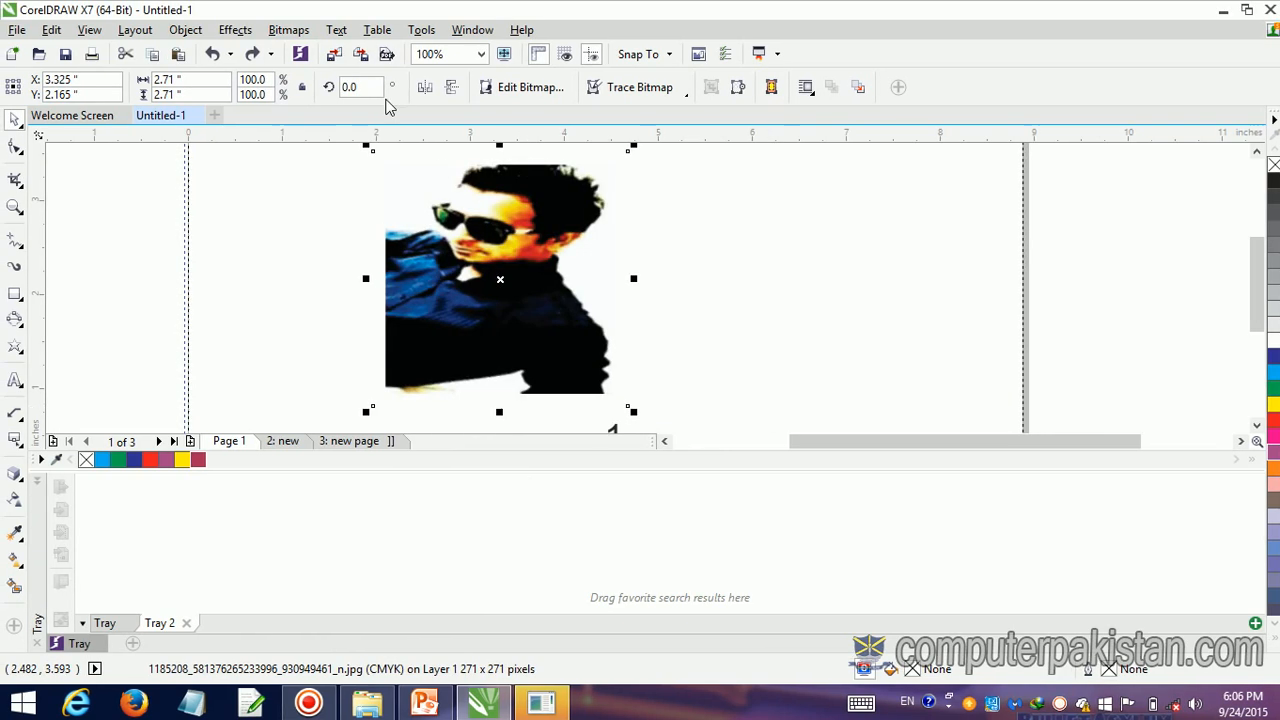
# Step: Try a Gaussian Blur on the photo with a radius of 28 pixels and cancel it
pyautogui.click(288, 29)
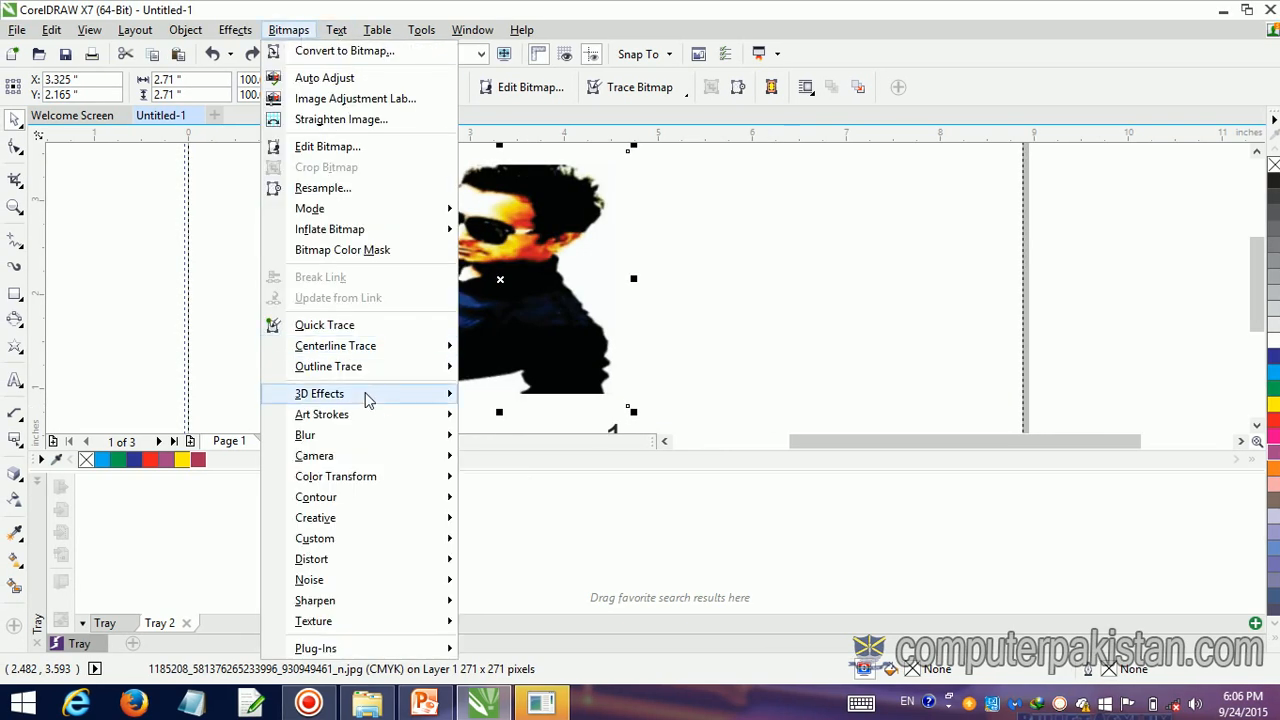
pyautogui.moveTo(345, 436)
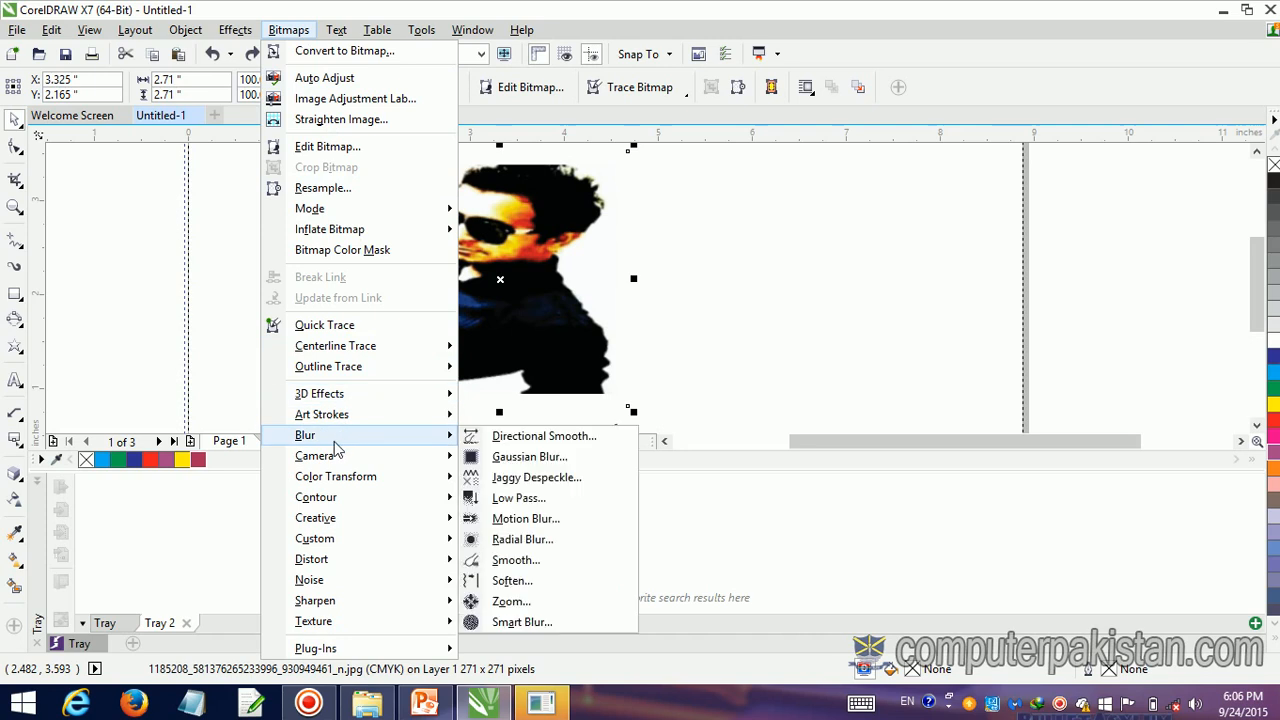
pyautogui.click(496, 459)
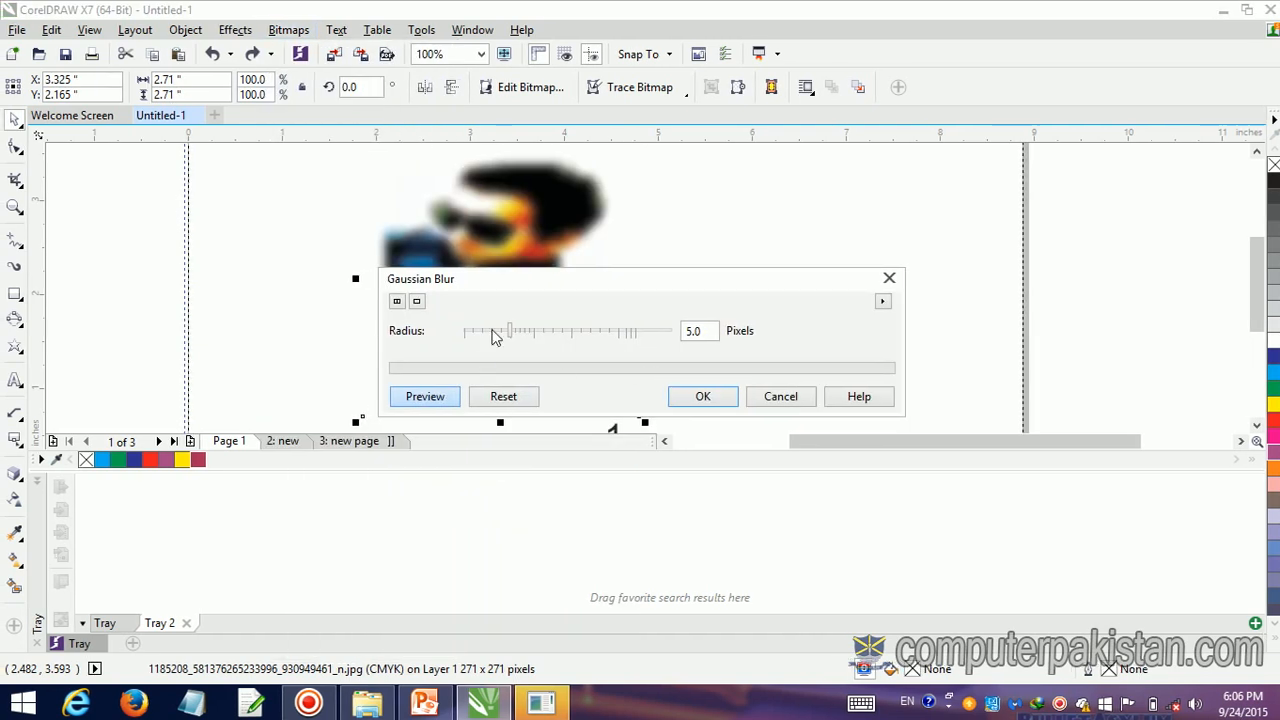
pyautogui.moveTo(510, 337); pyautogui.dragTo(551, 337)
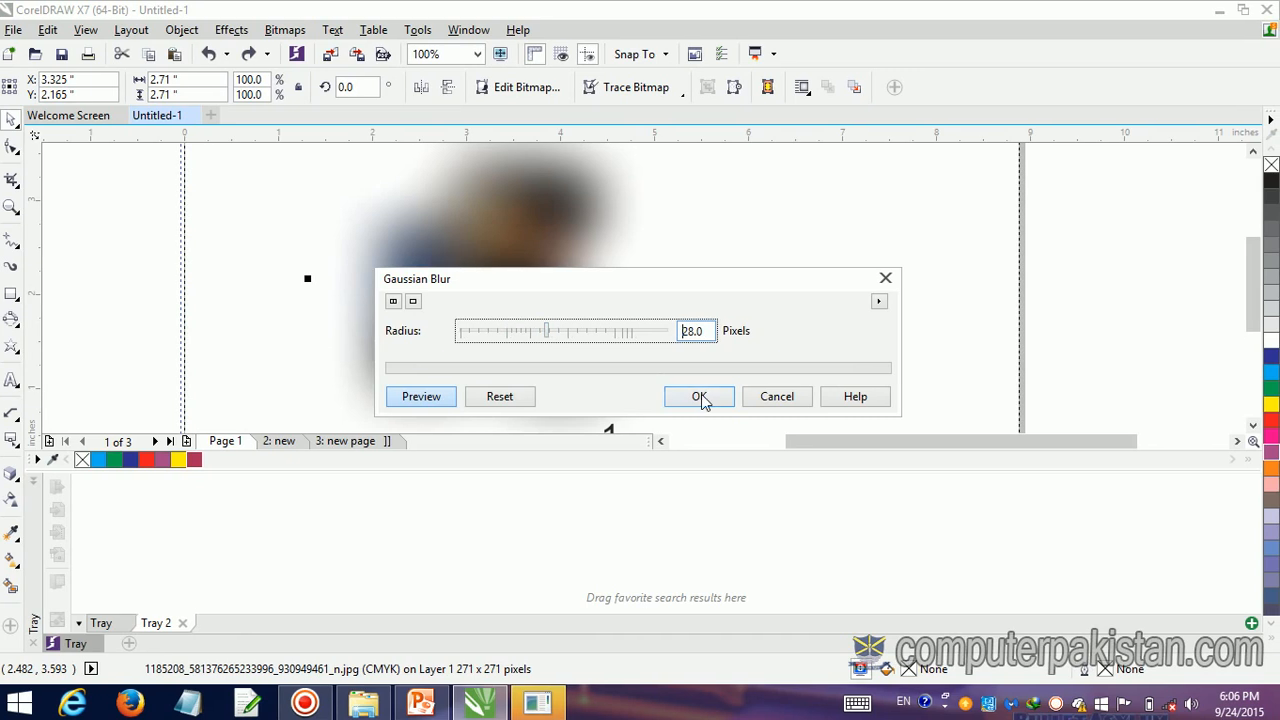
pyautogui.click(776, 396)
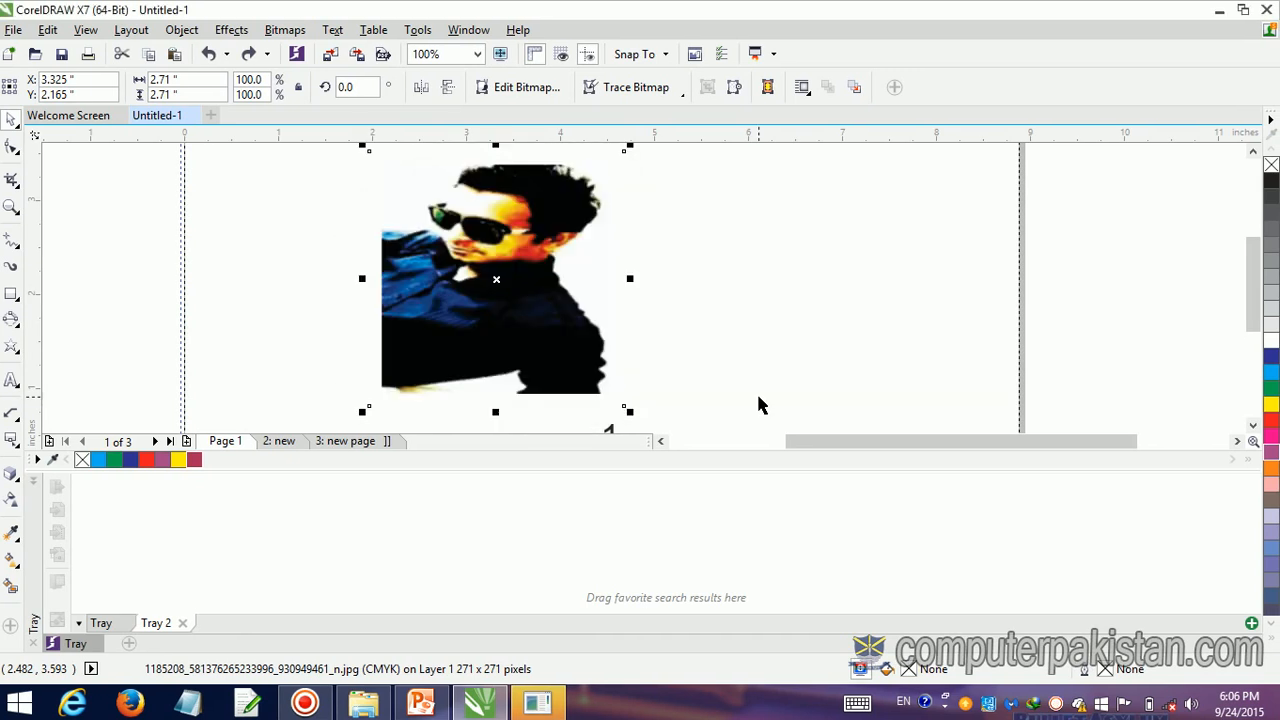
# Step: Undo the last edits made to the photo
pyautogui.hotkey('ctrl', 'z')
pyautogui.hotkey('ctrl', 'z')
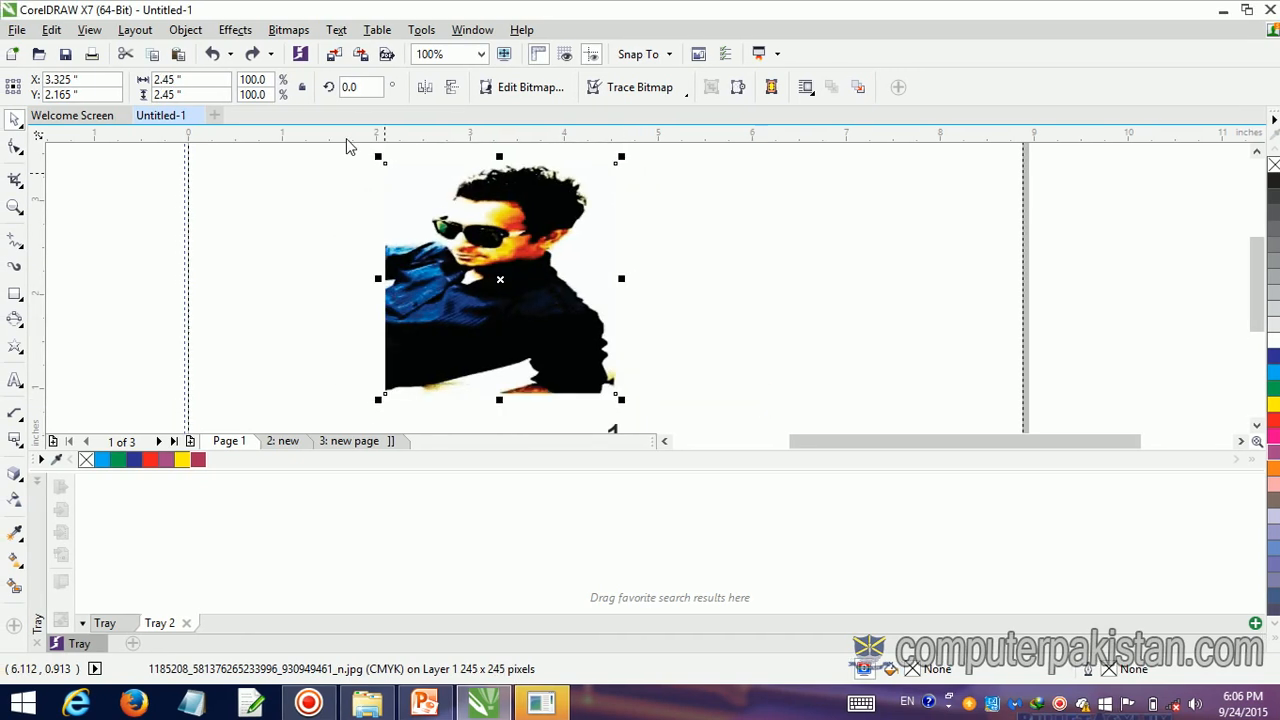
# Step: Examine the available trace commands and bitmap effect categories, from Centerline Trace through Contour, Creative and Noise to Plug-Ins
pyautogui.click(284, 30)
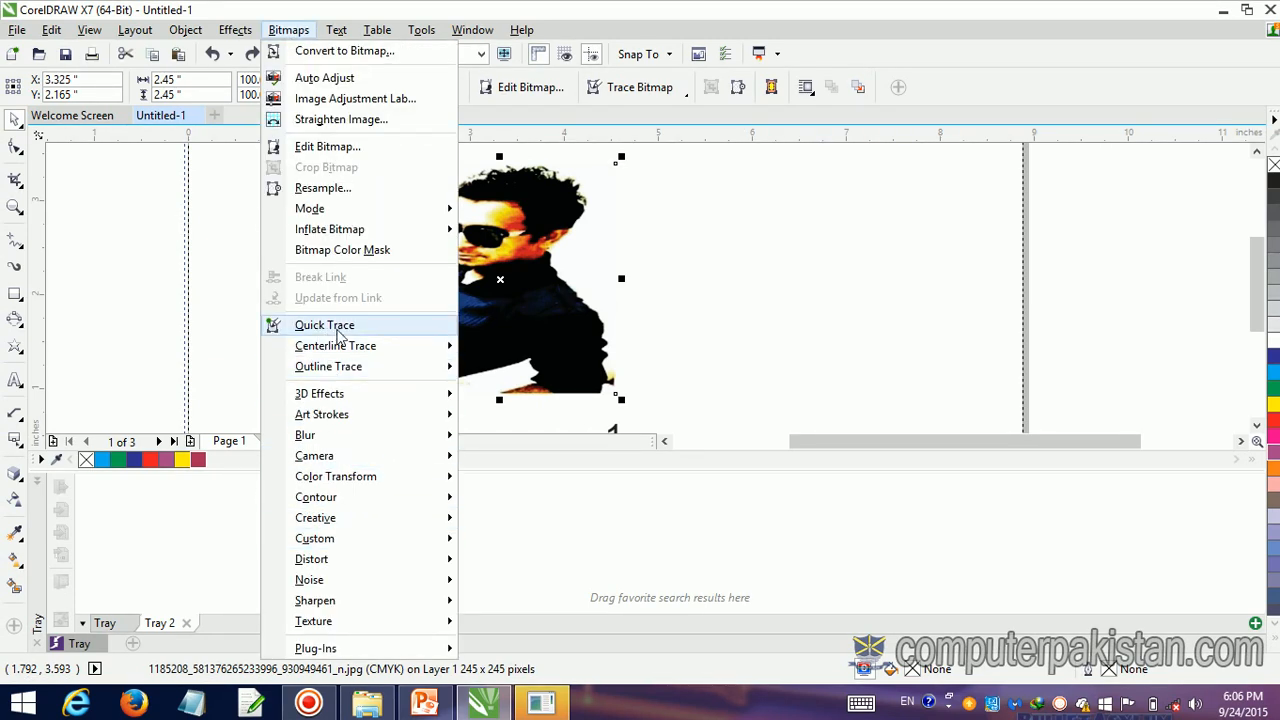
pyautogui.moveTo(338, 348)
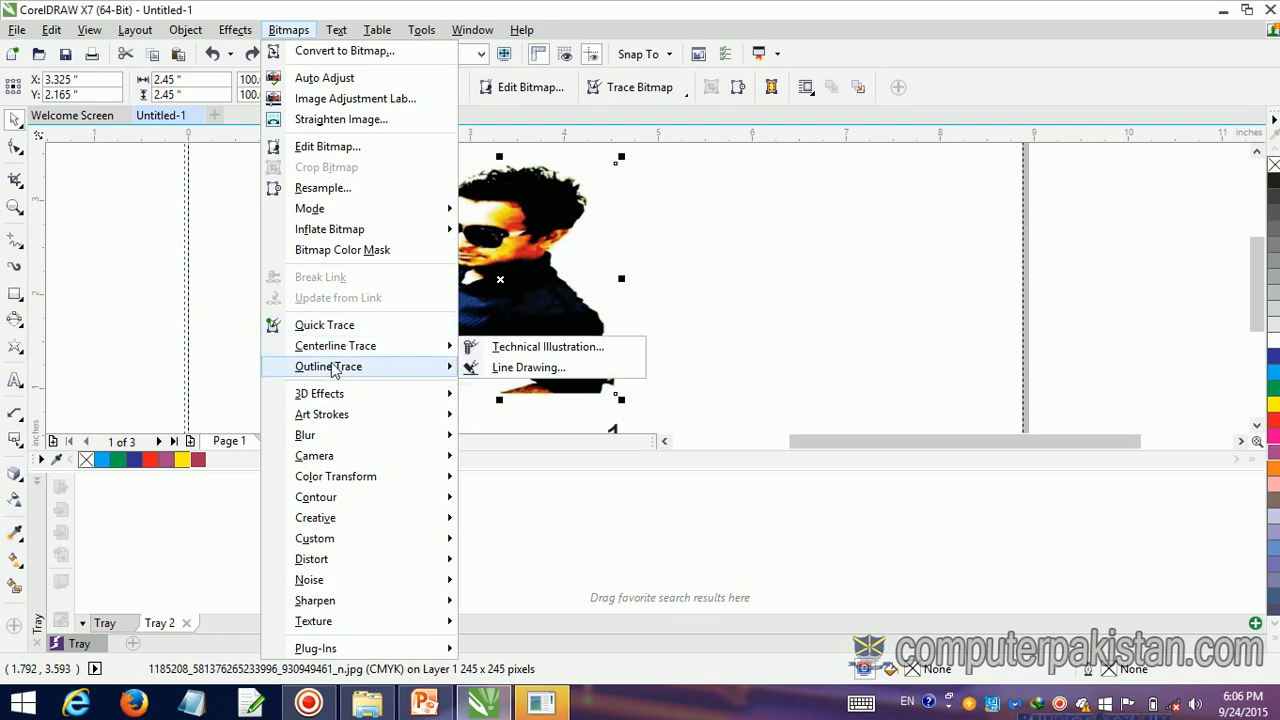
pyautogui.moveTo(340, 395)
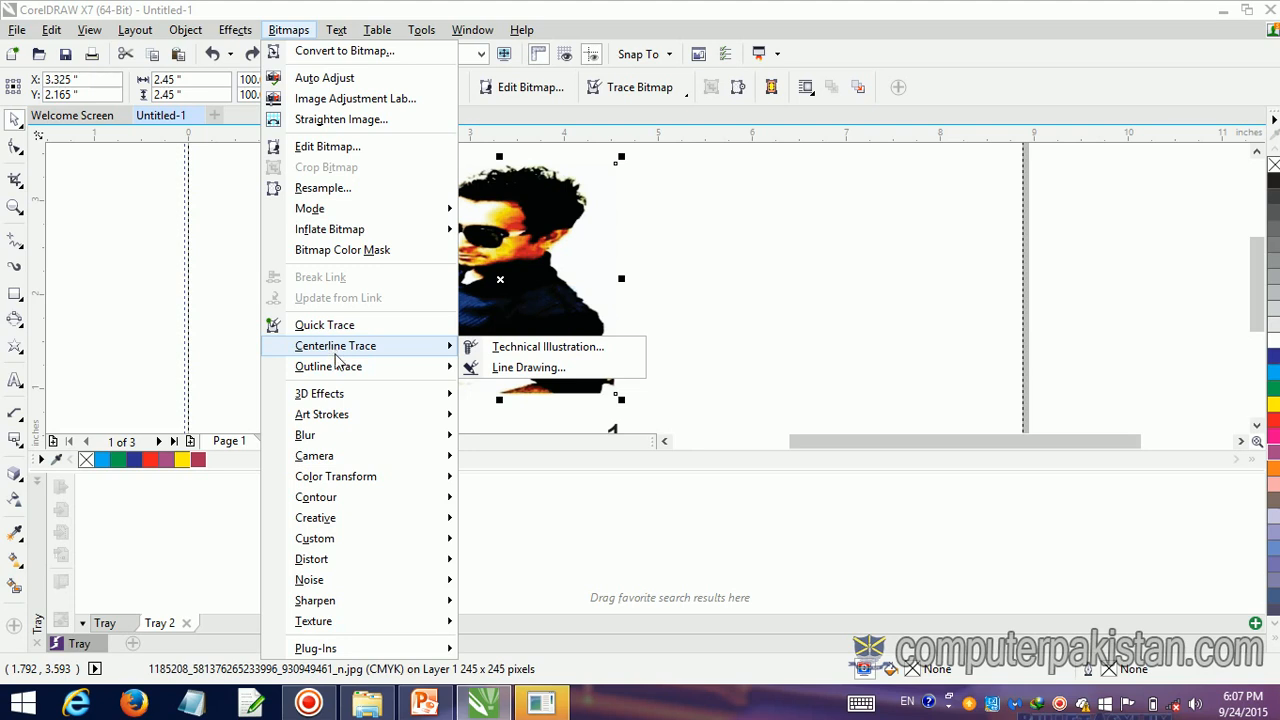
pyautogui.moveTo(332, 372)
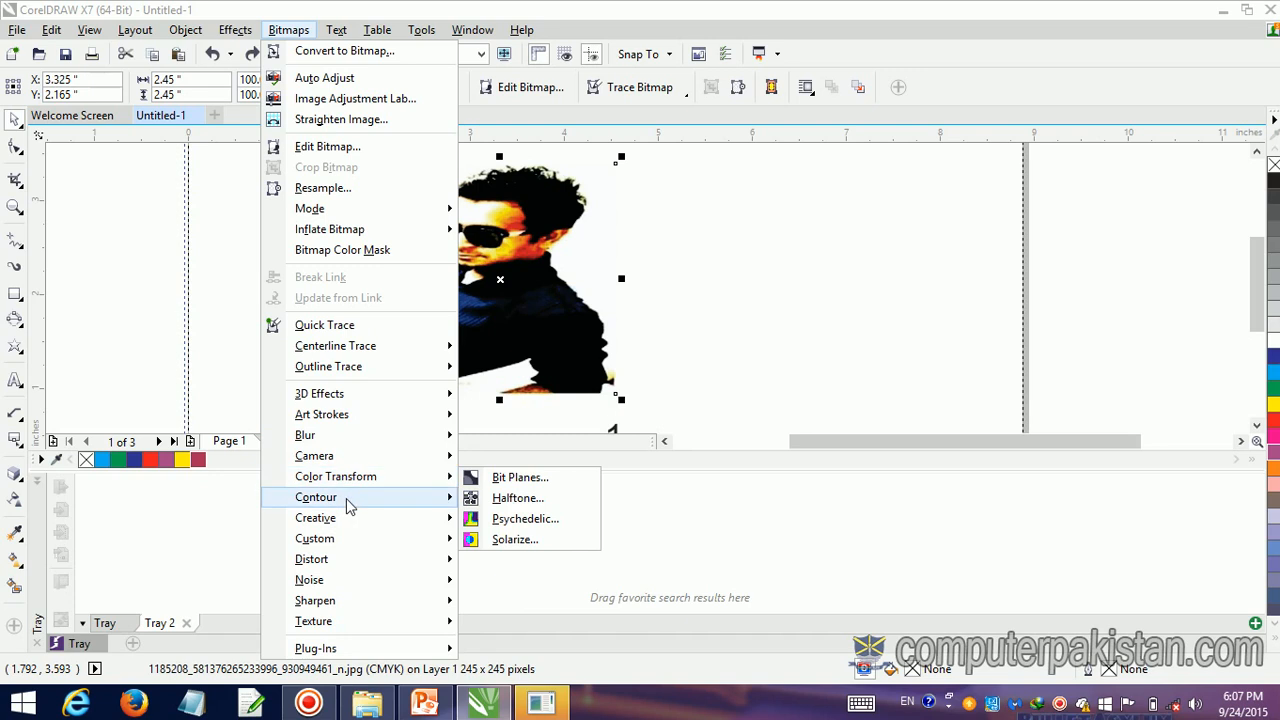
pyautogui.moveTo(343, 527)
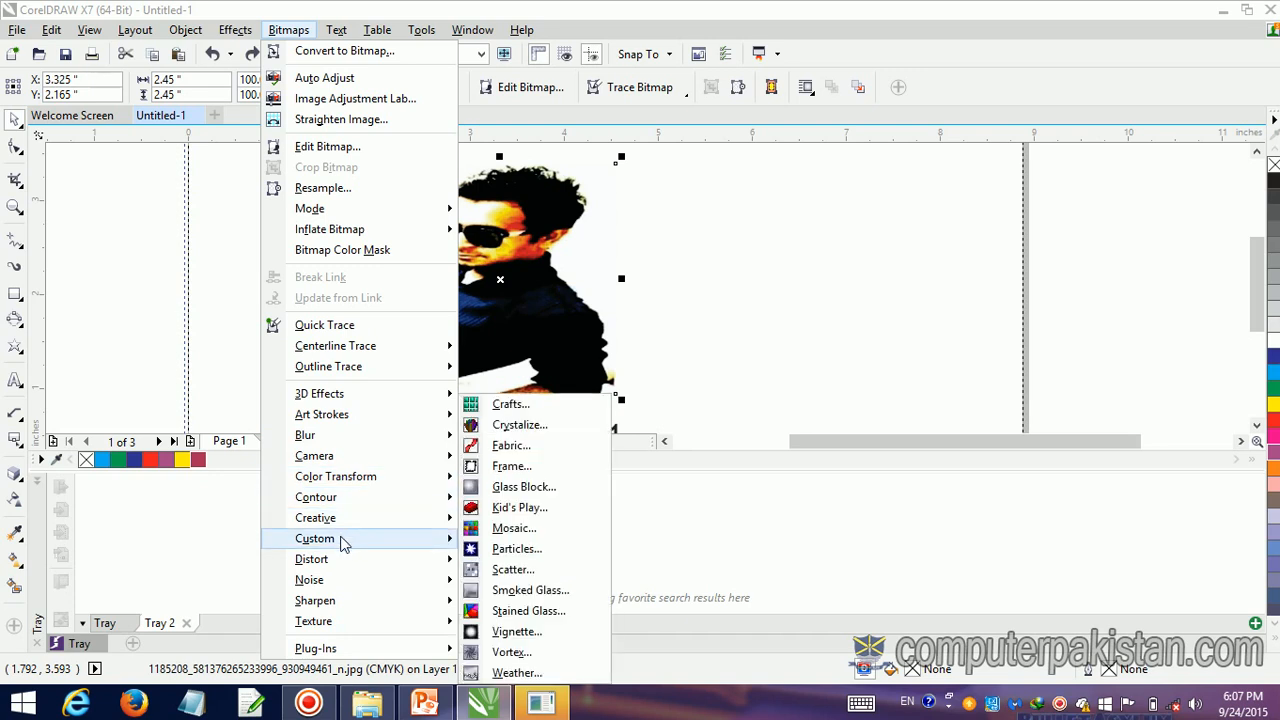
pyautogui.moveTo(337, 583)
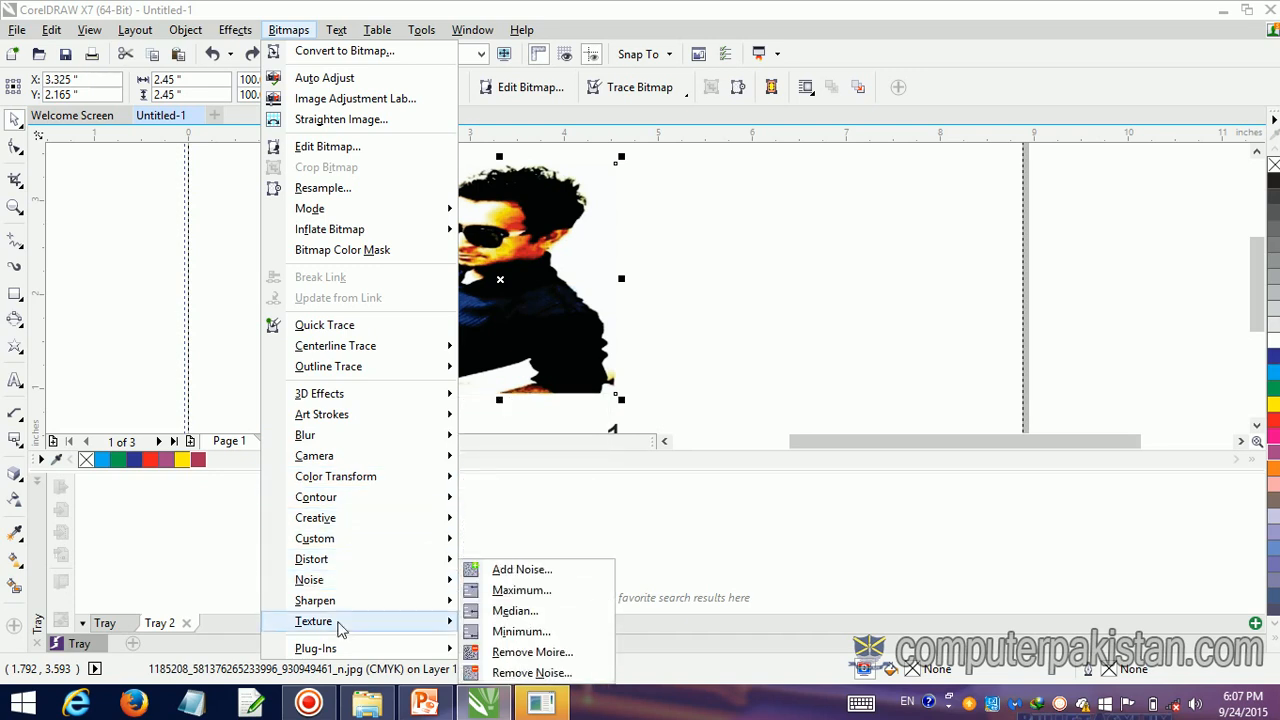
pyautogui.moveTo(343, 651)
pyautogui.moveTo(393, 647)
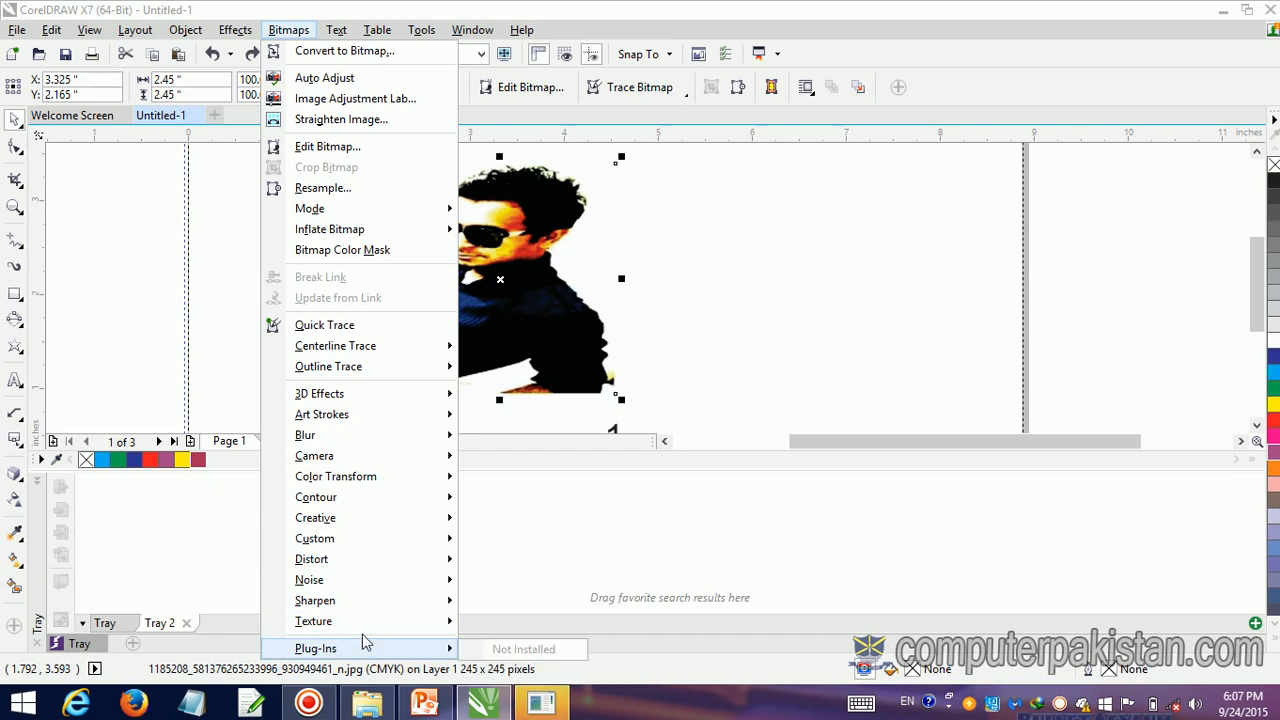
# Step: Preview the Etching texture on the photo with its default settings and cancel it
pyautogui.moveTo(360, 622)
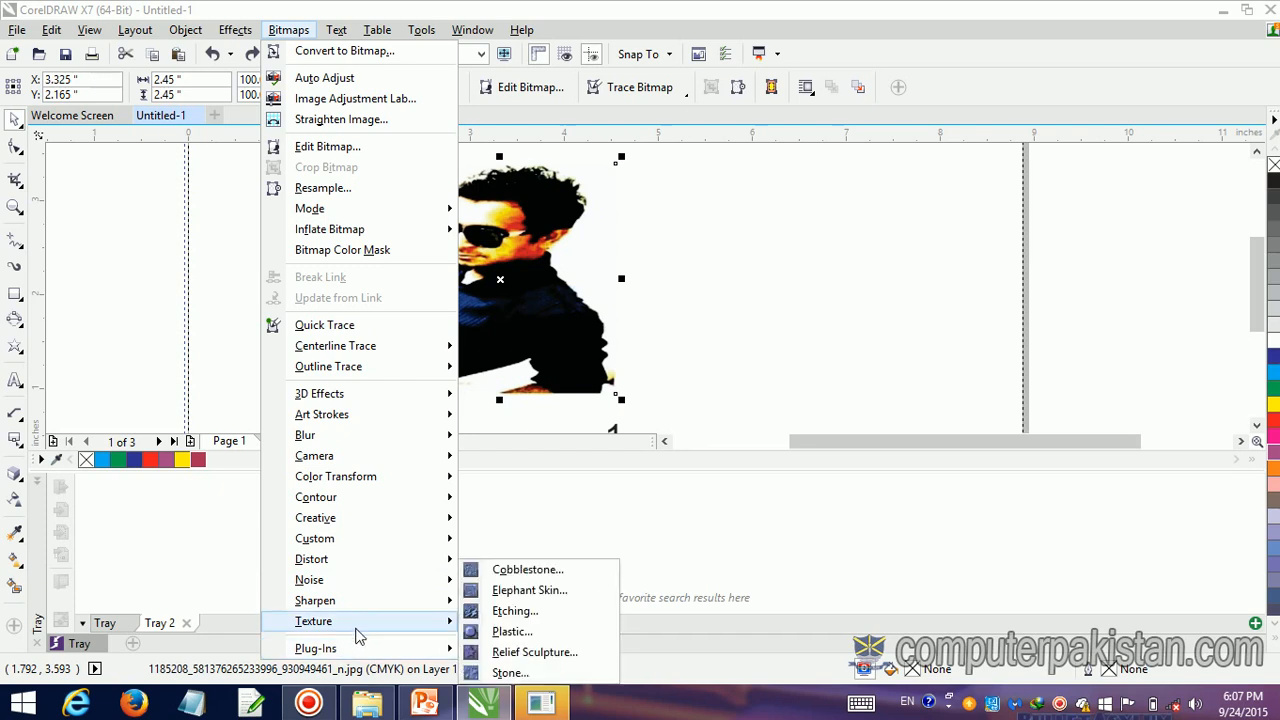
pyautogui.click(502, 612)
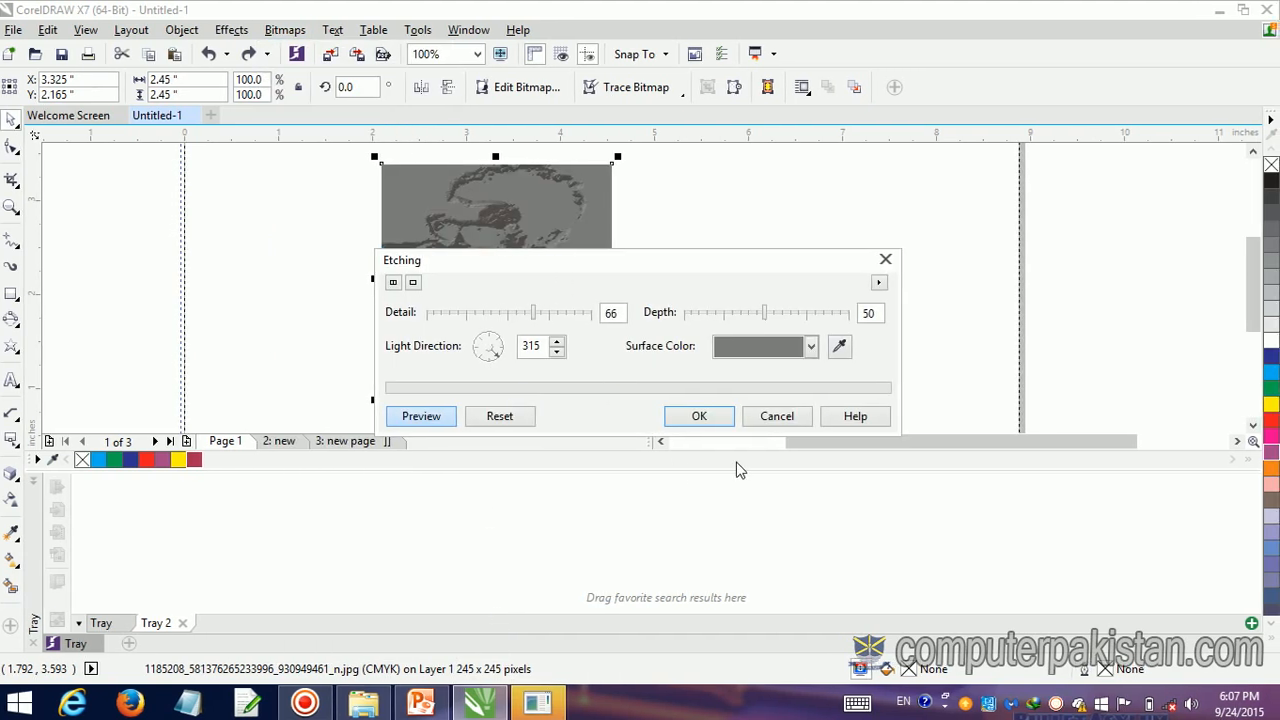
pyautogui.click(777, 416)
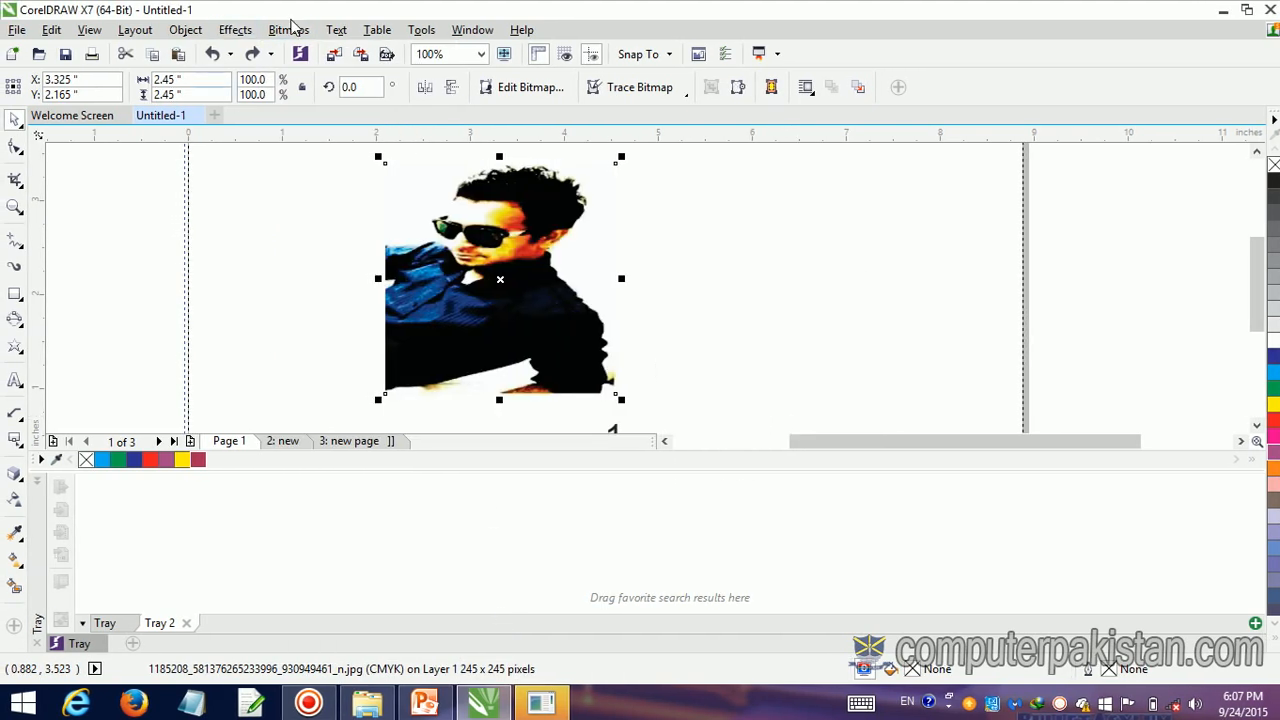